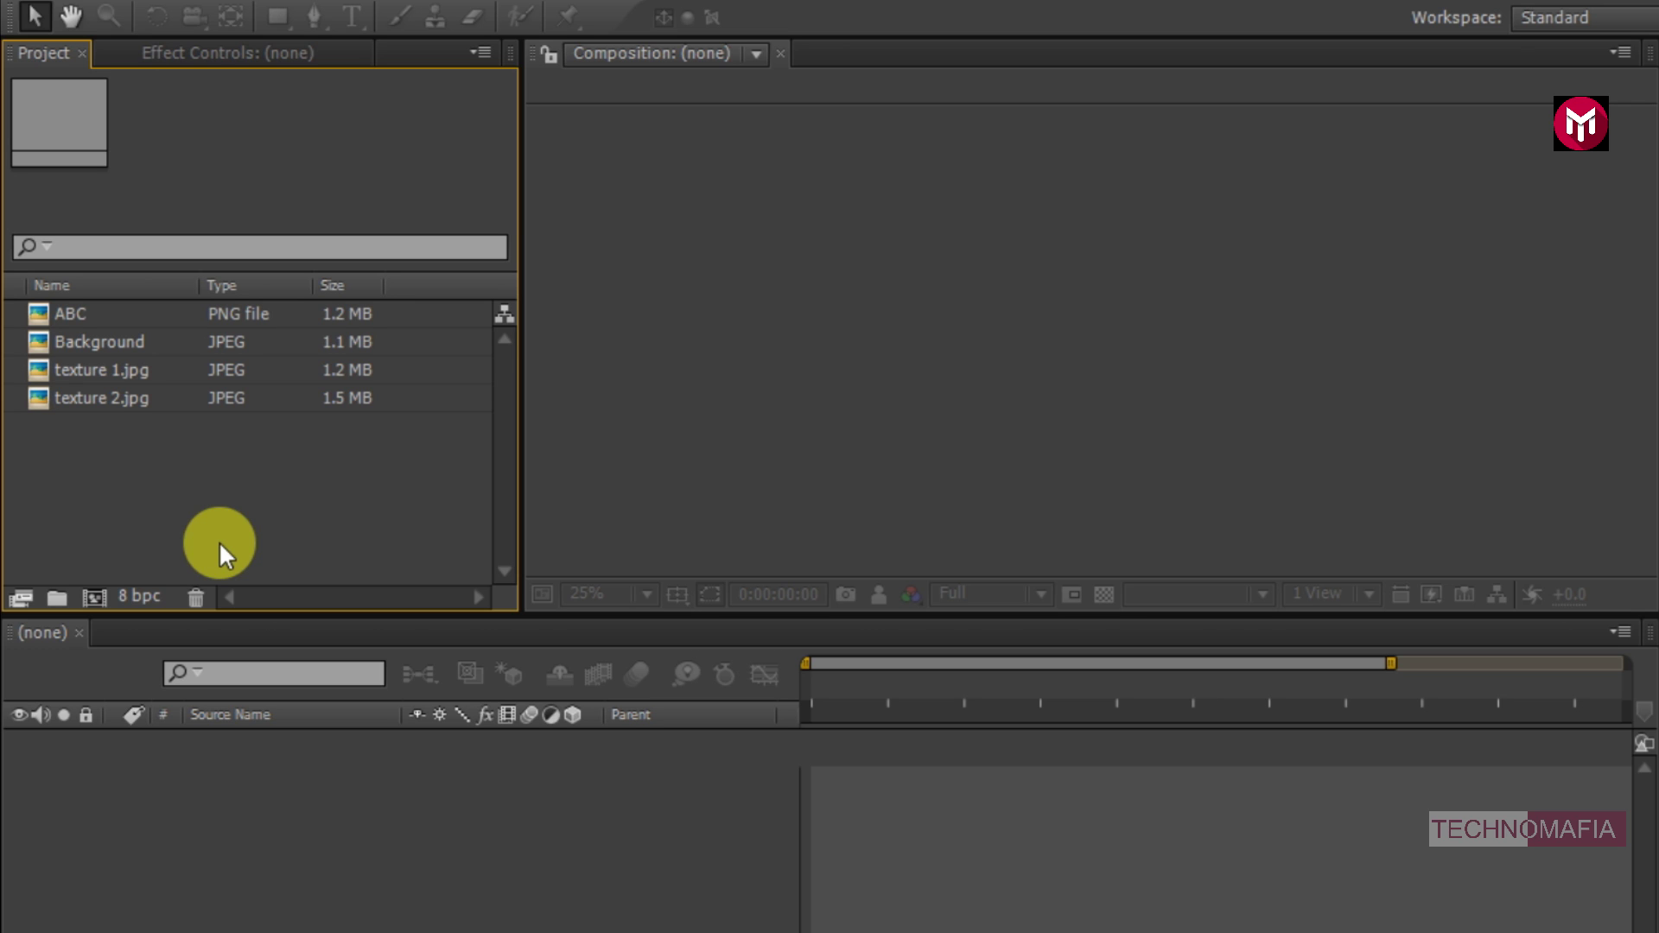
- Create a composition named Logo with a 10-second duration and add the ABC image to it
click(95, 595)
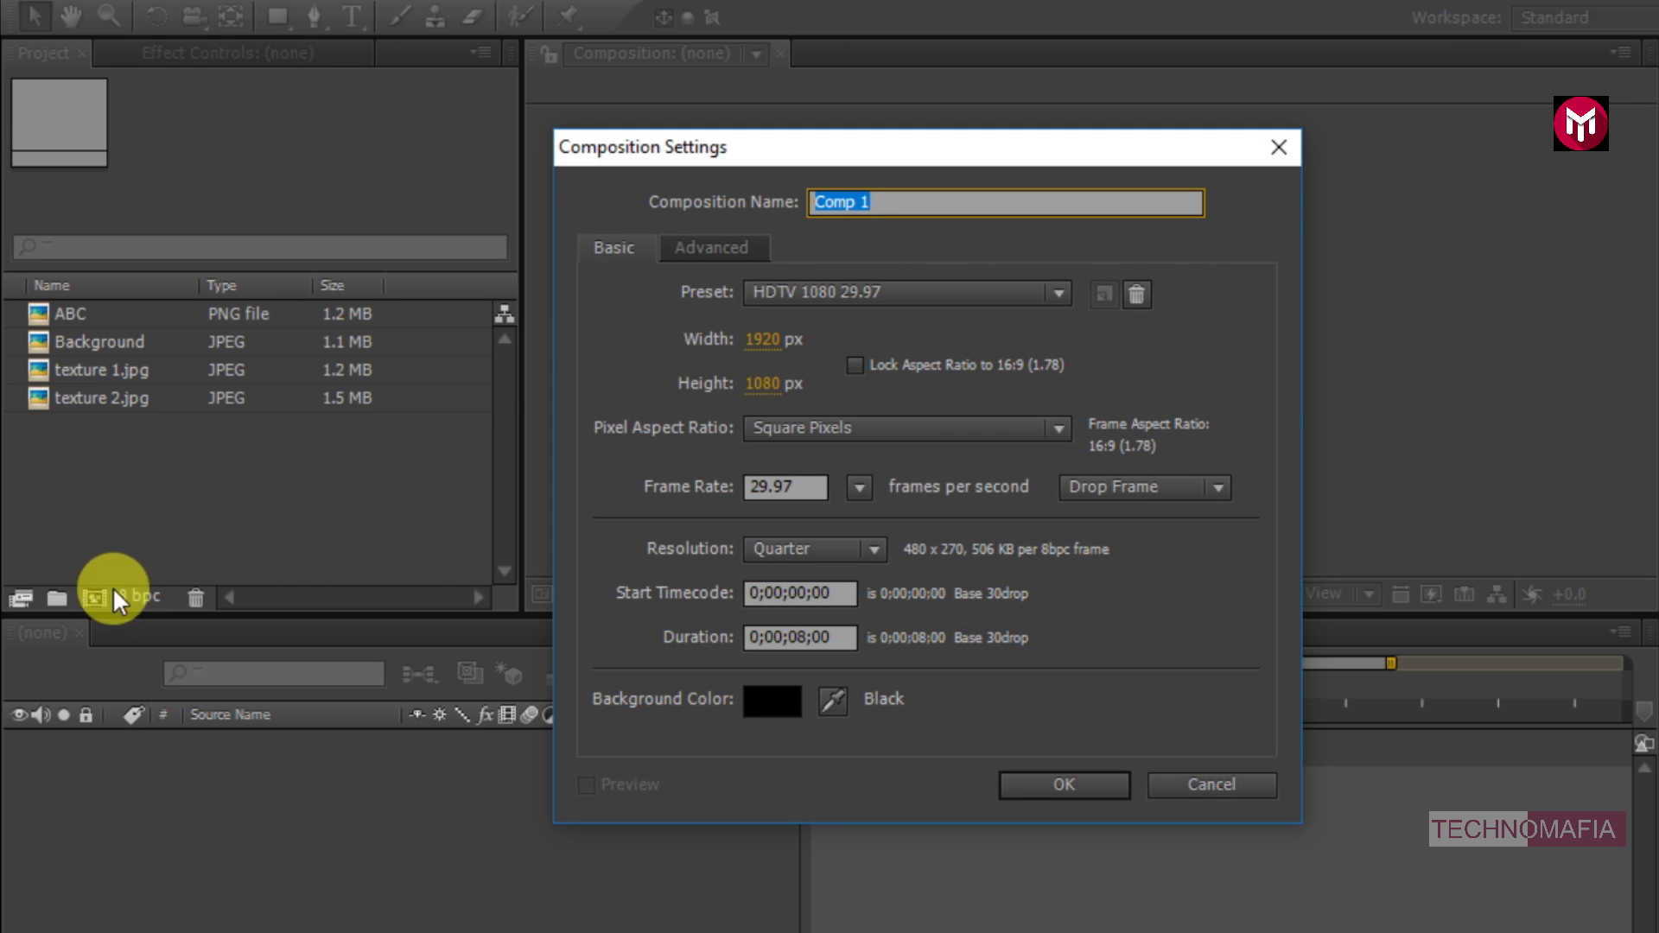
text(Logo)
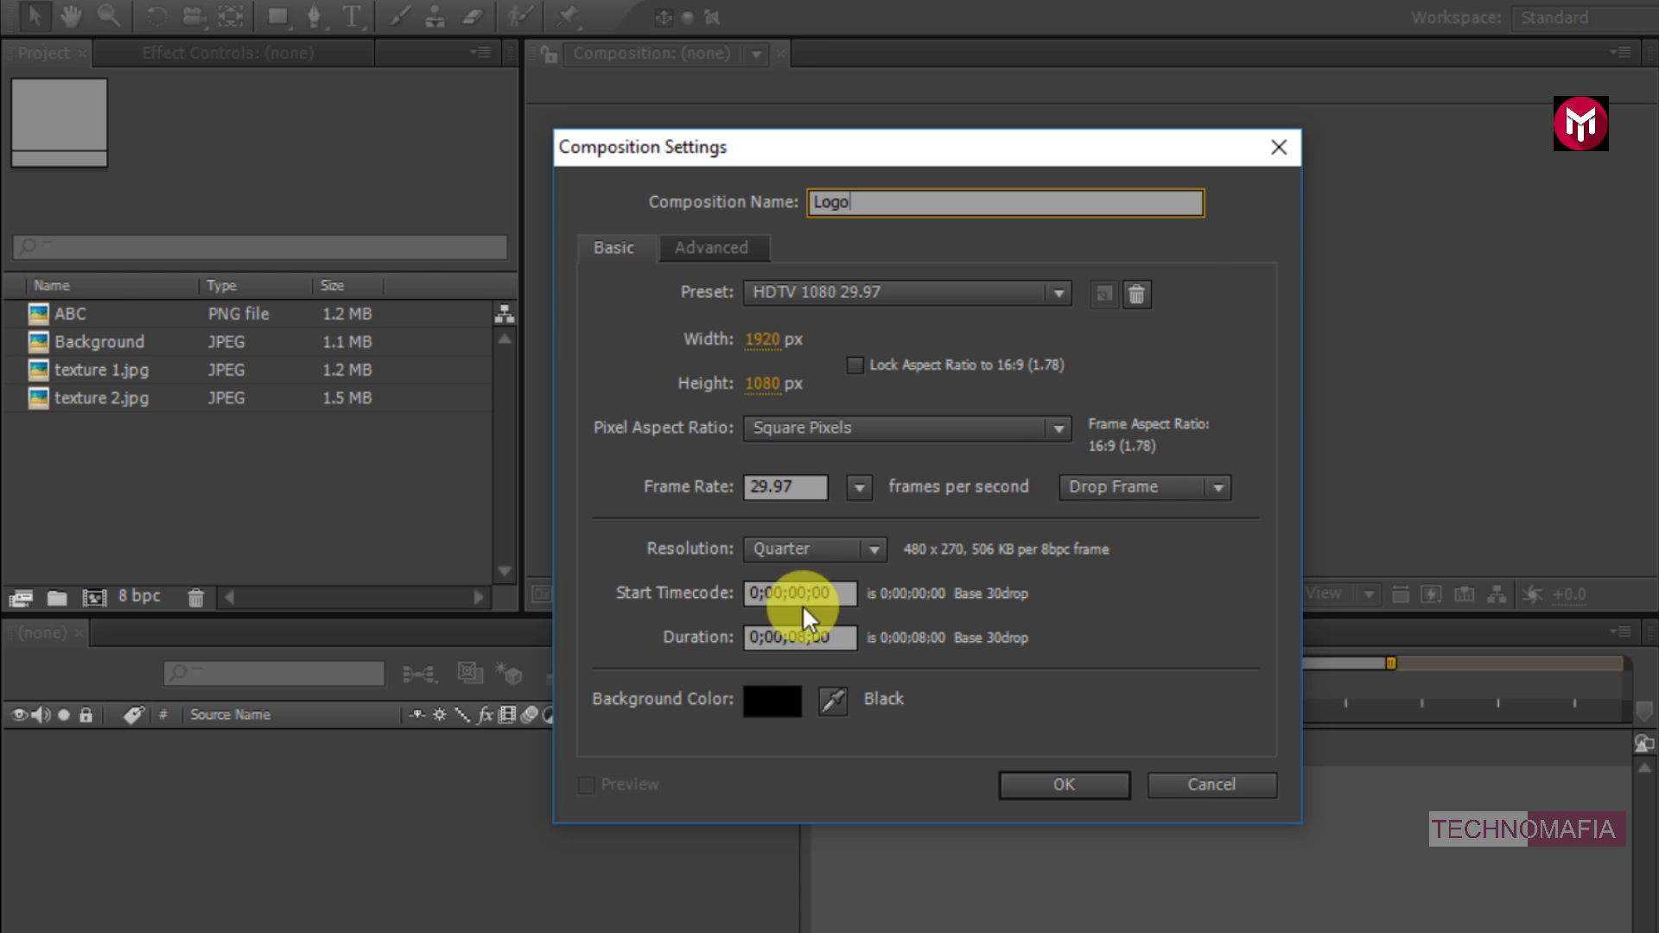
click(806, 637)
text(10)
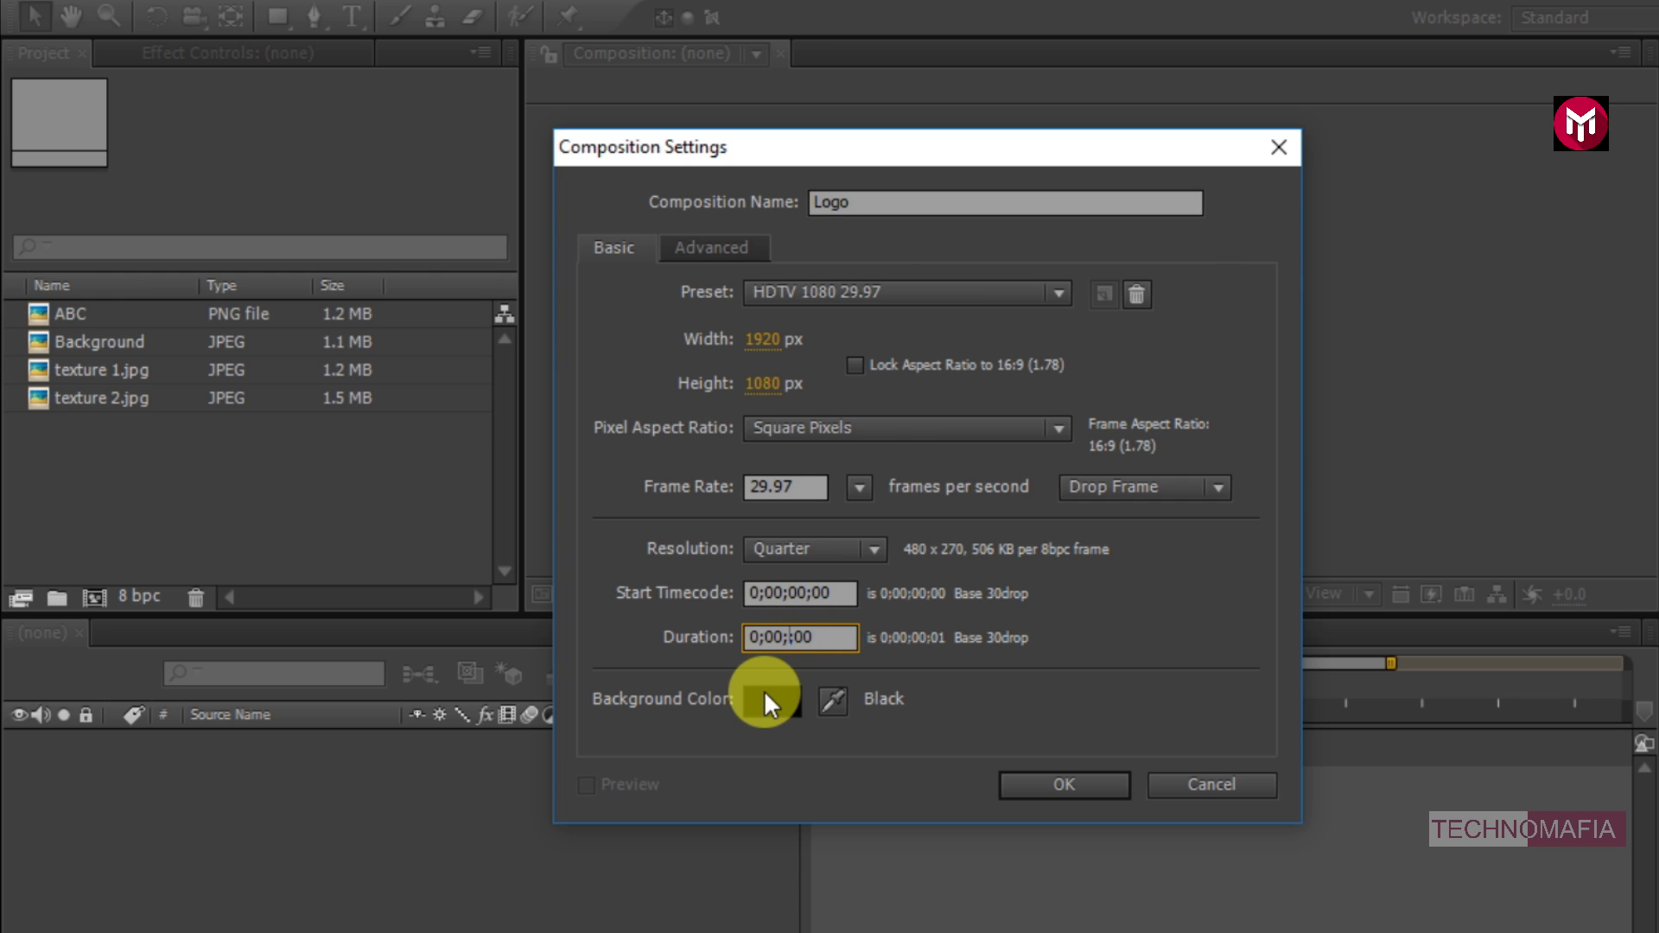
click(1013, 775)
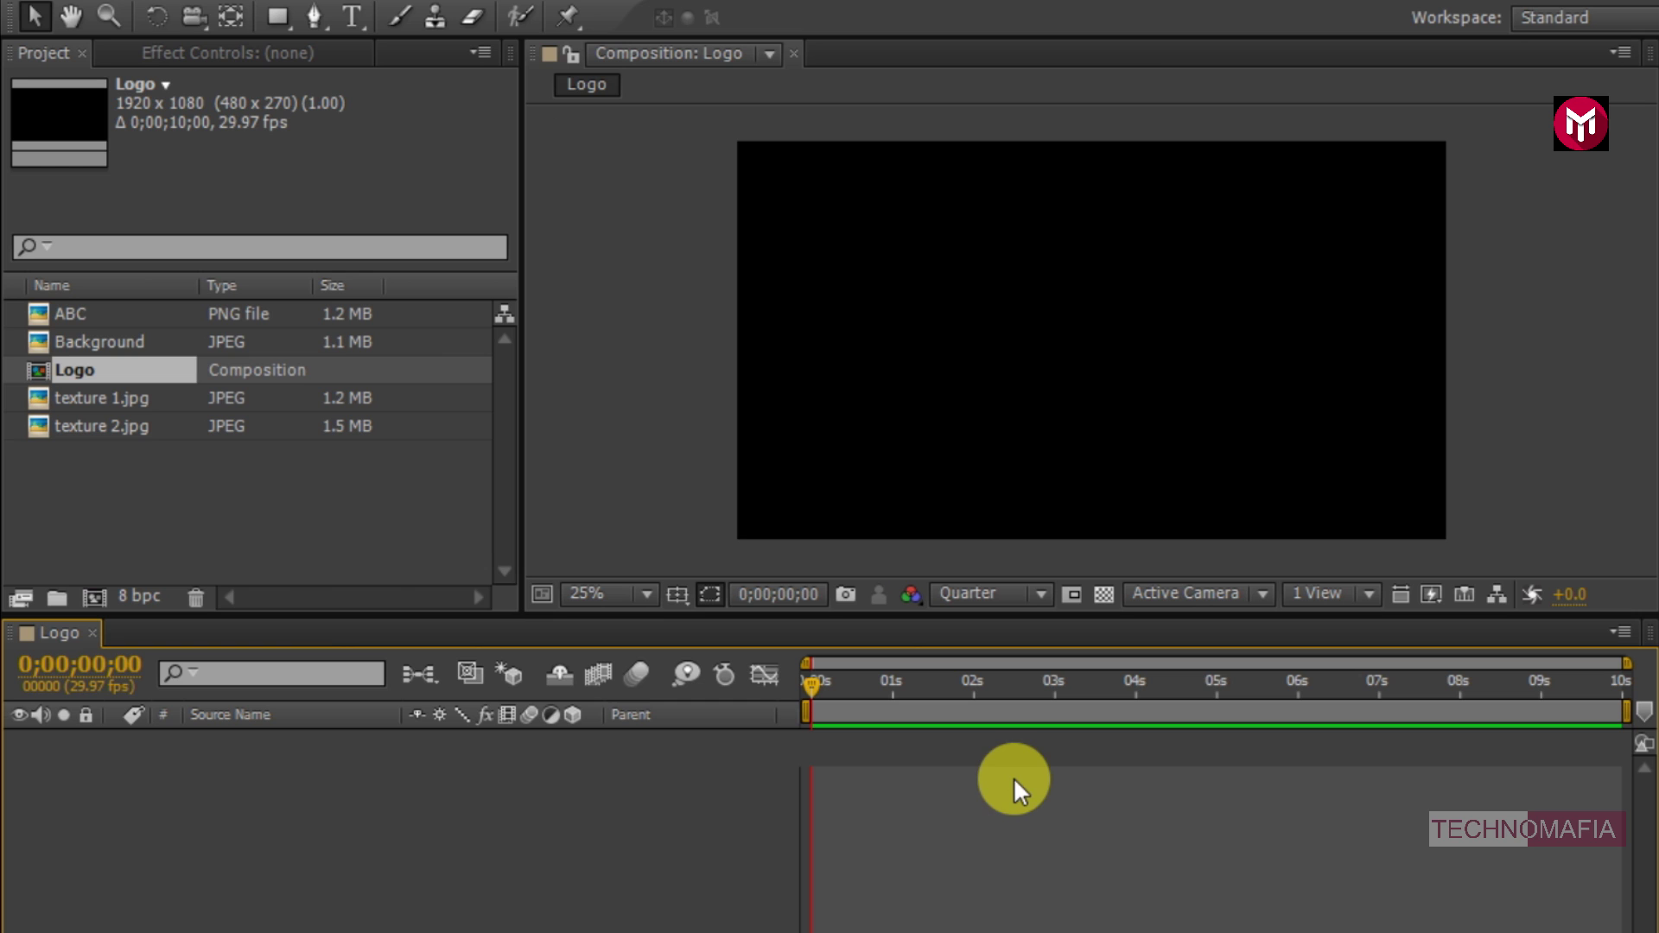
drag(69, 315, 199, 765)
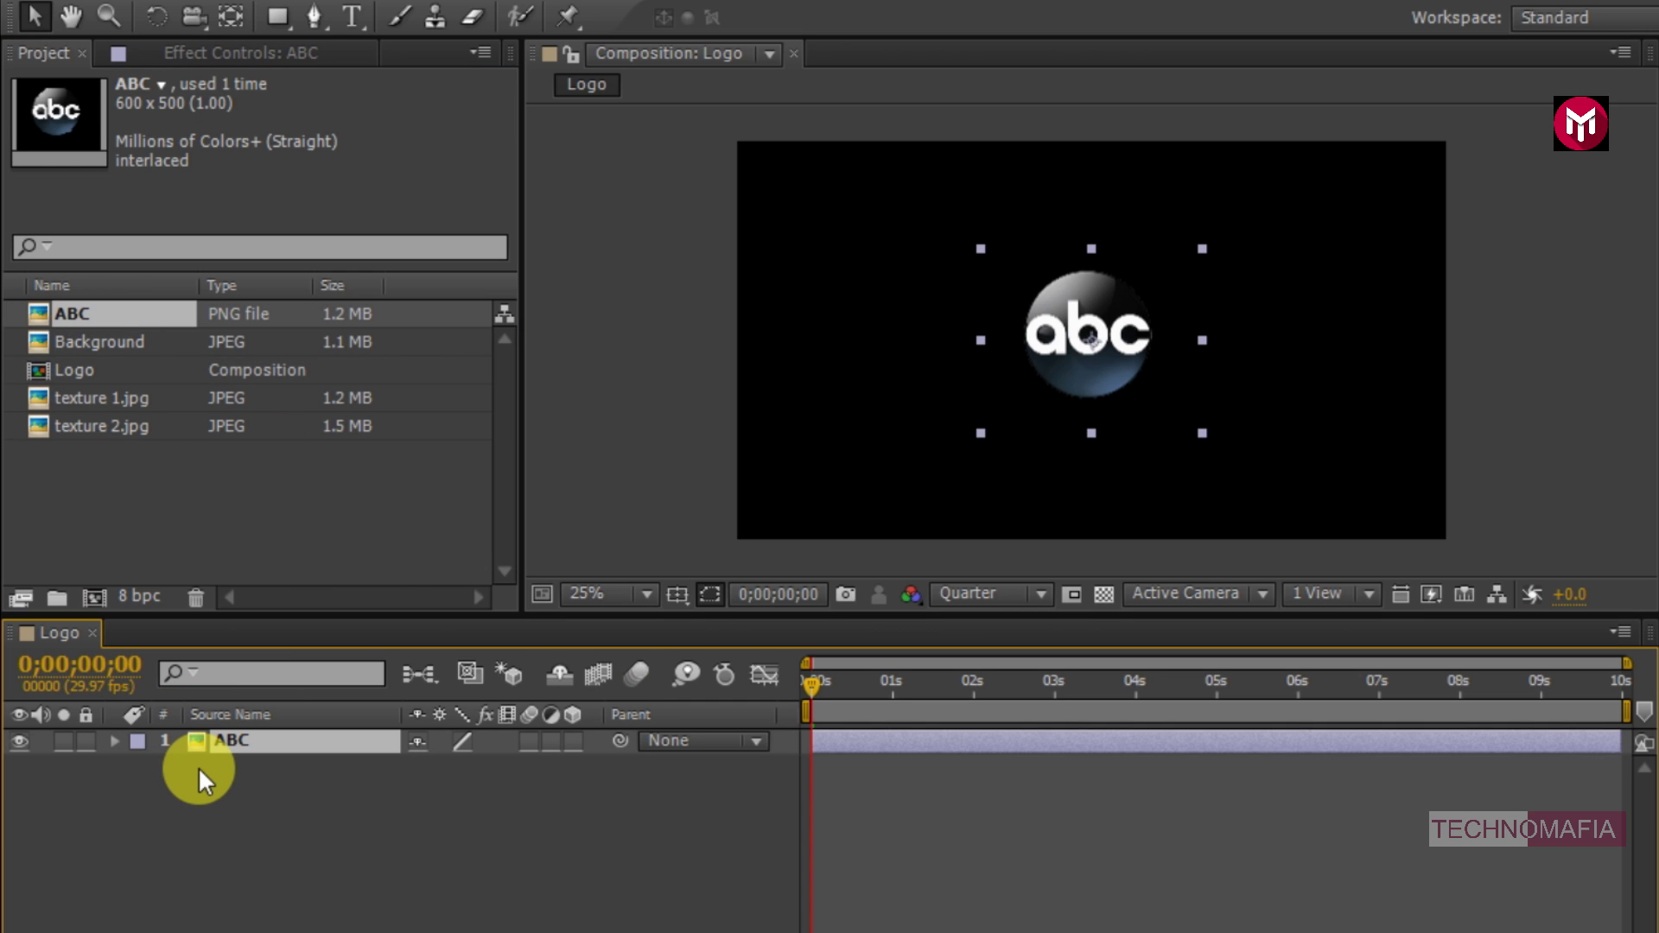
- Create a composition named Texture 1 and add texture 1.jpg to it
click(91, 597)
text(Texture 1)
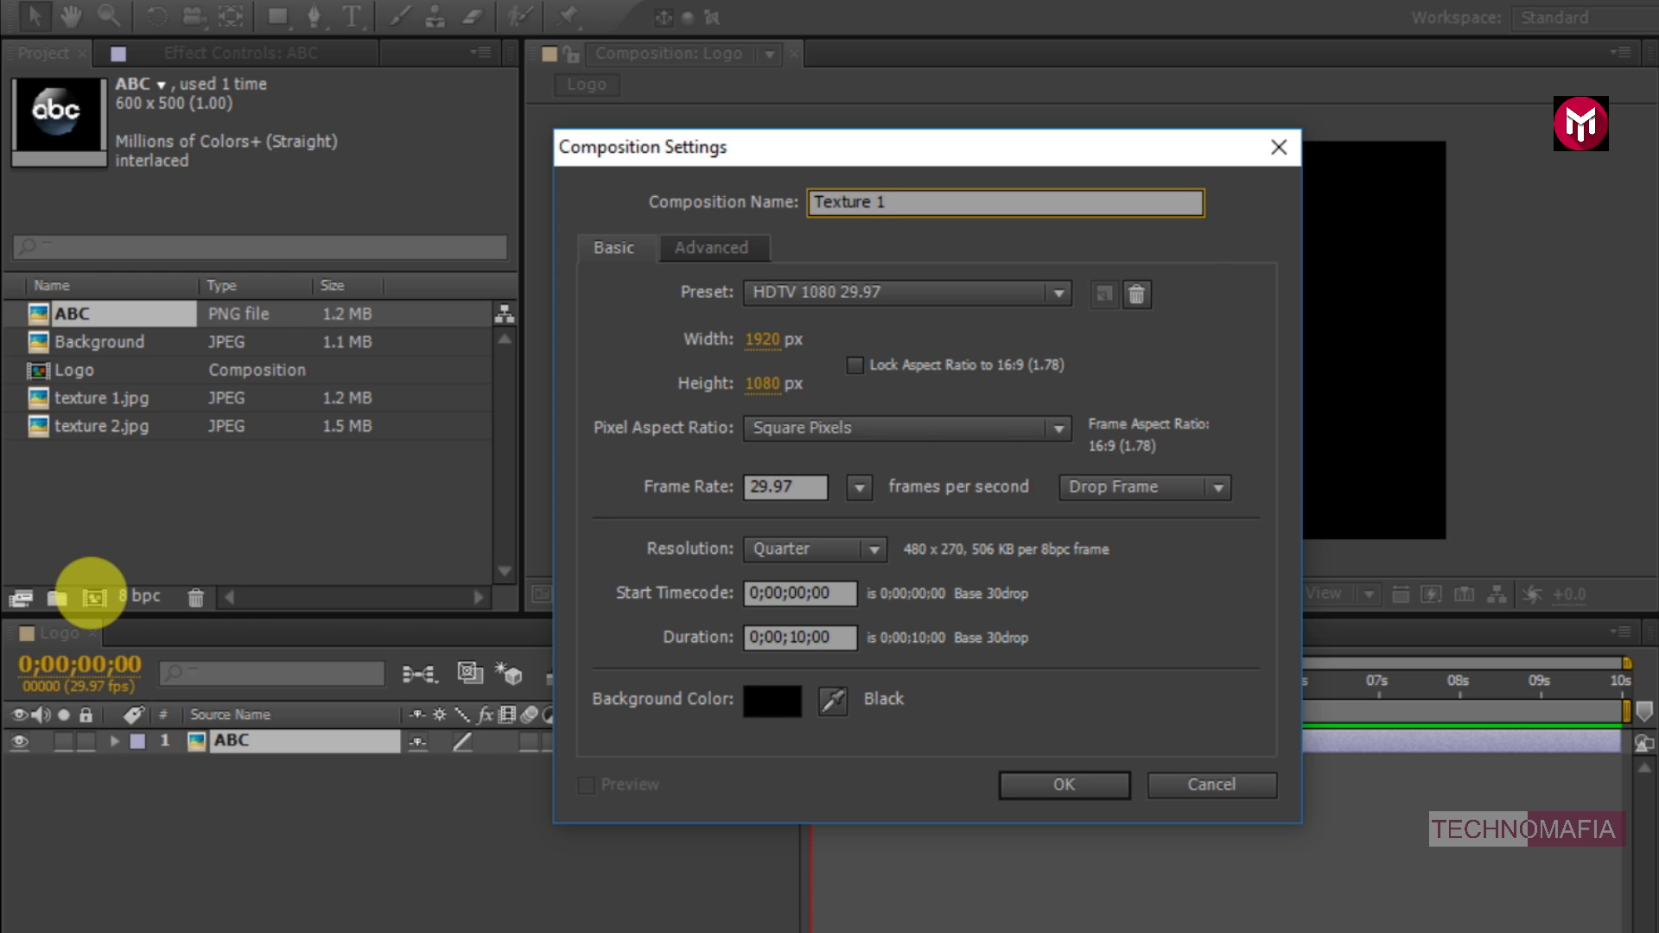
click(1004, 782)
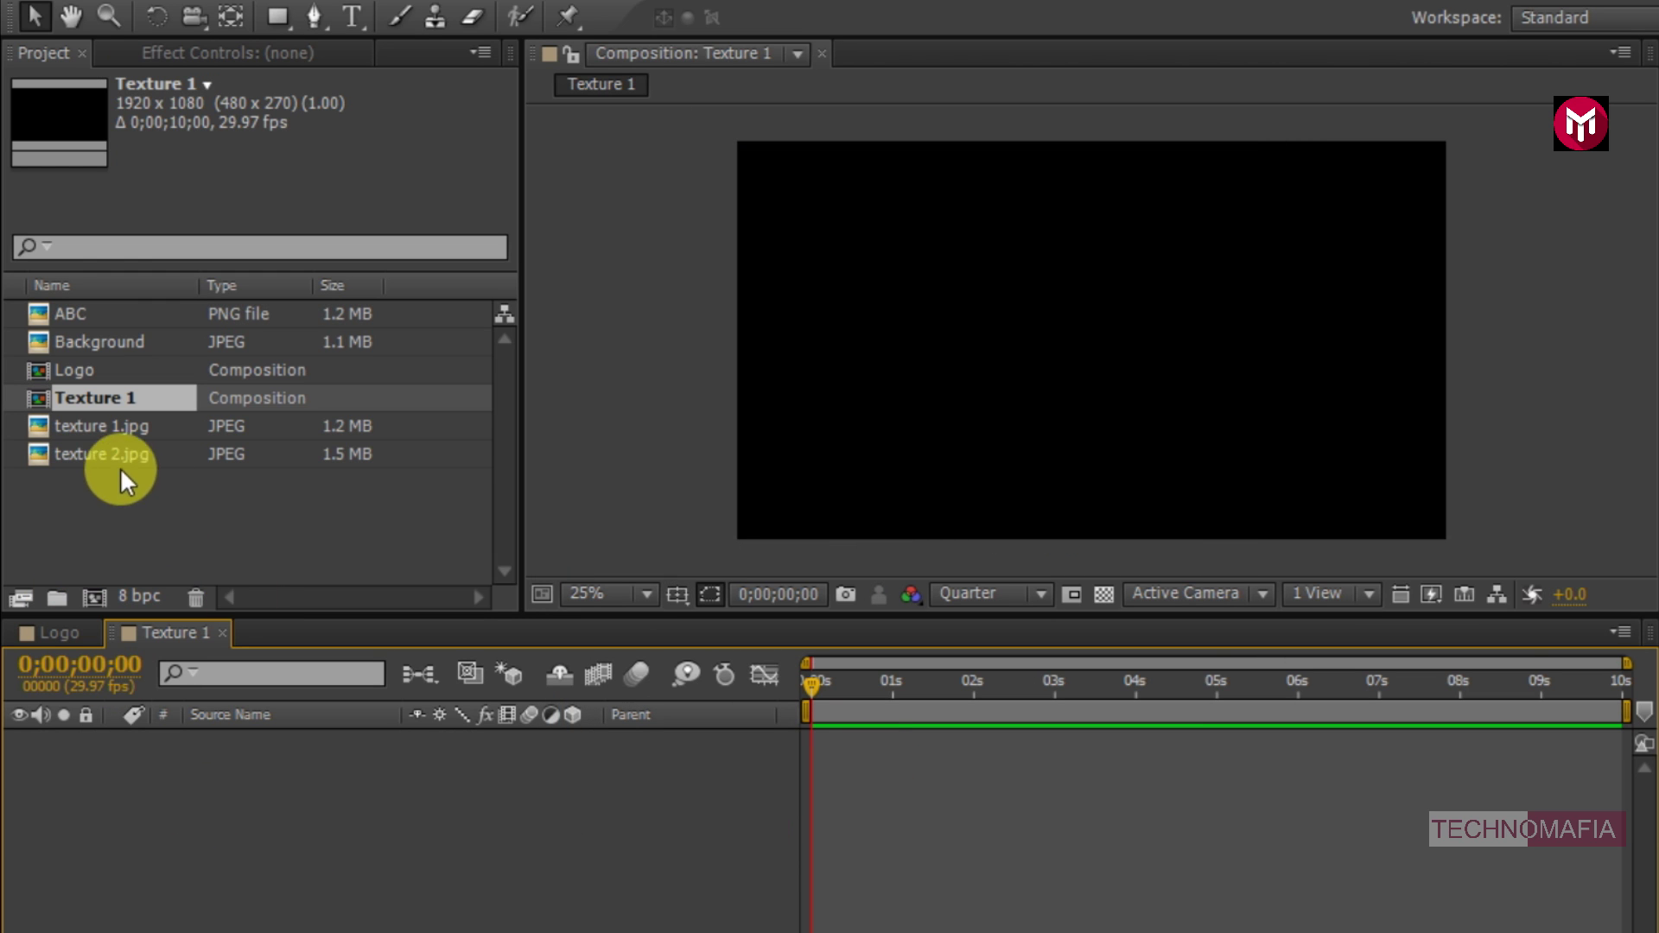
drag(89, 429, 231, 791)
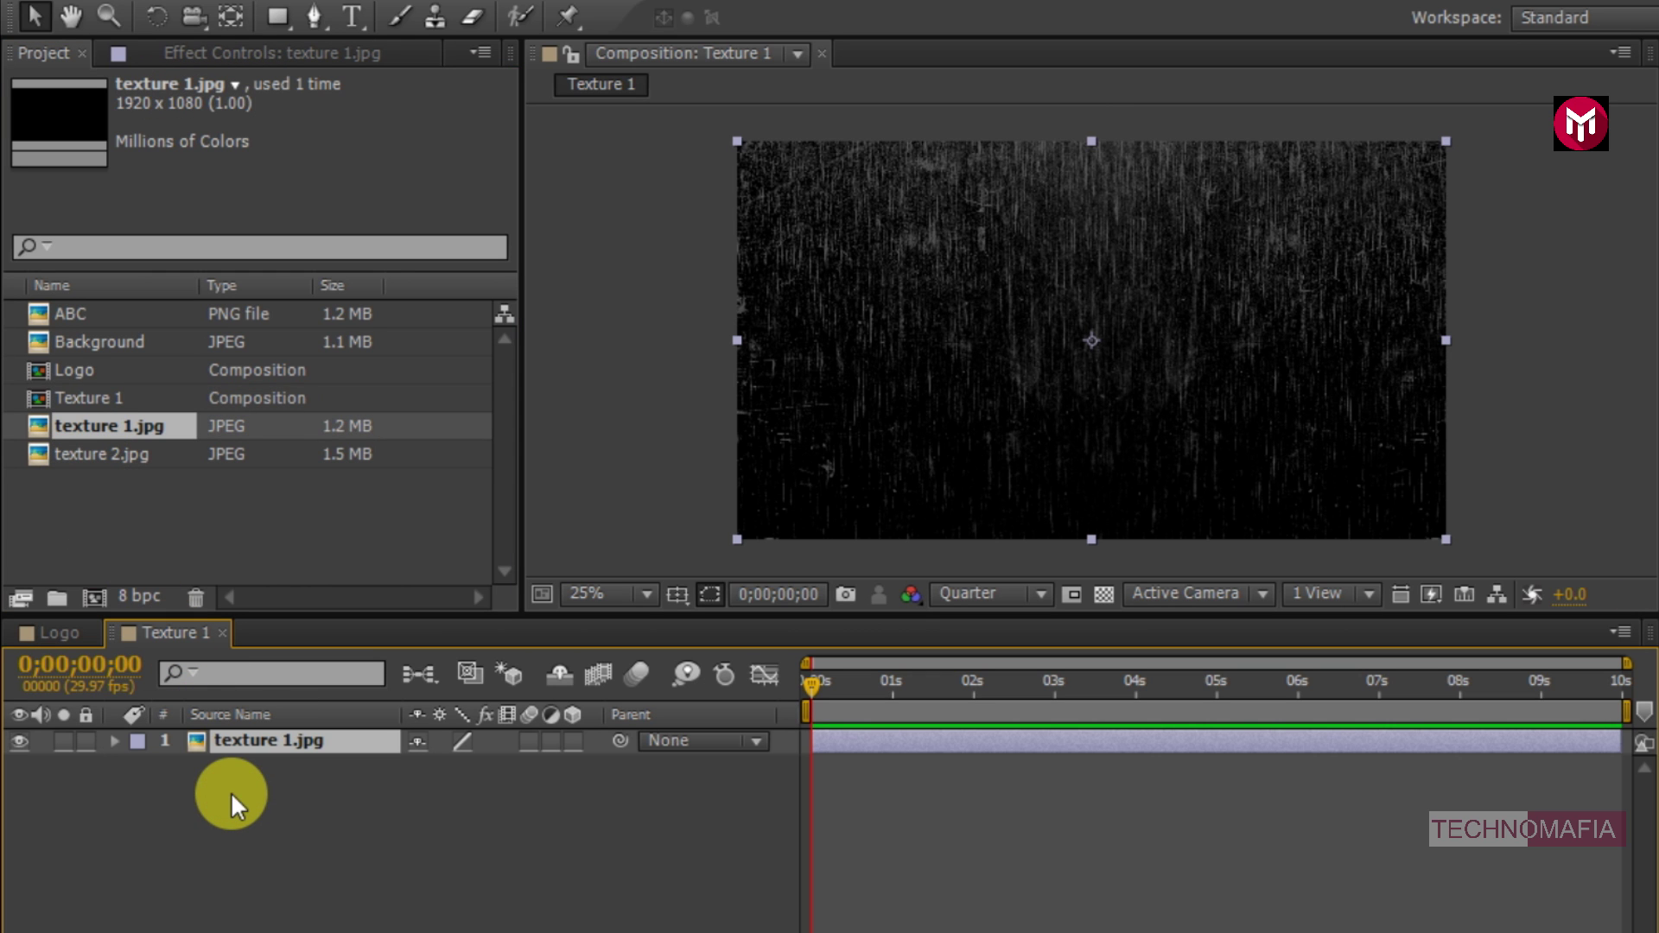
- Place the Logo composition above texture 1.jpg and set the texture layer's track matte to Alpha Matte "Logo"
click(71, 372)
drag(84, 396, 265, 731)
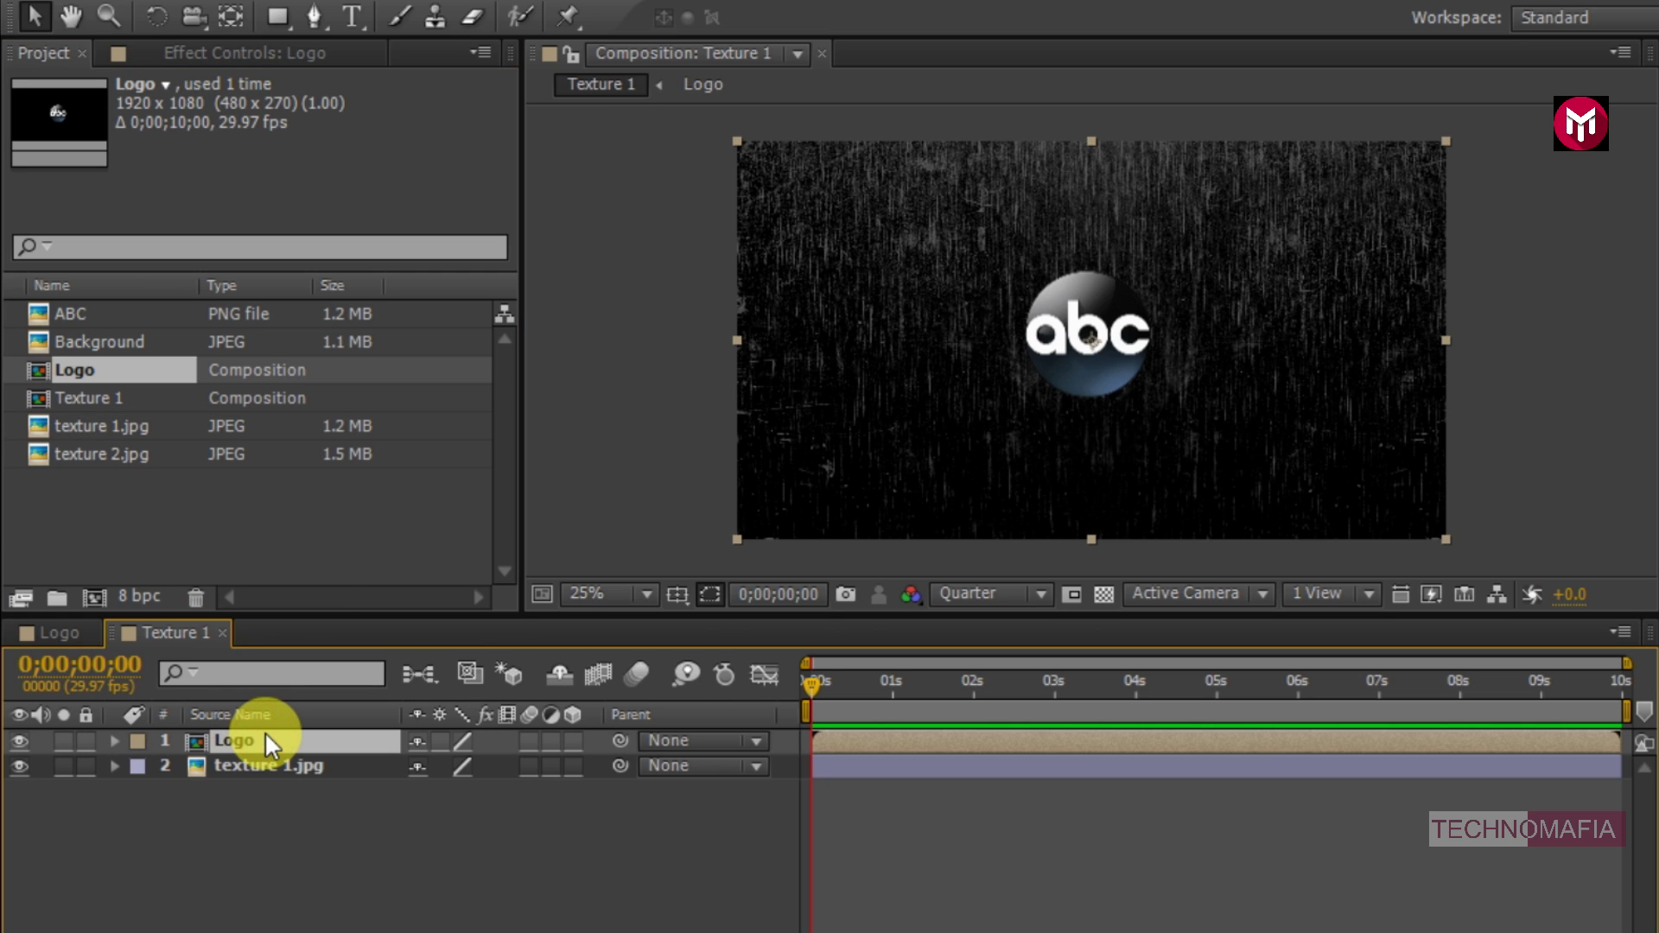
click(437, 918)
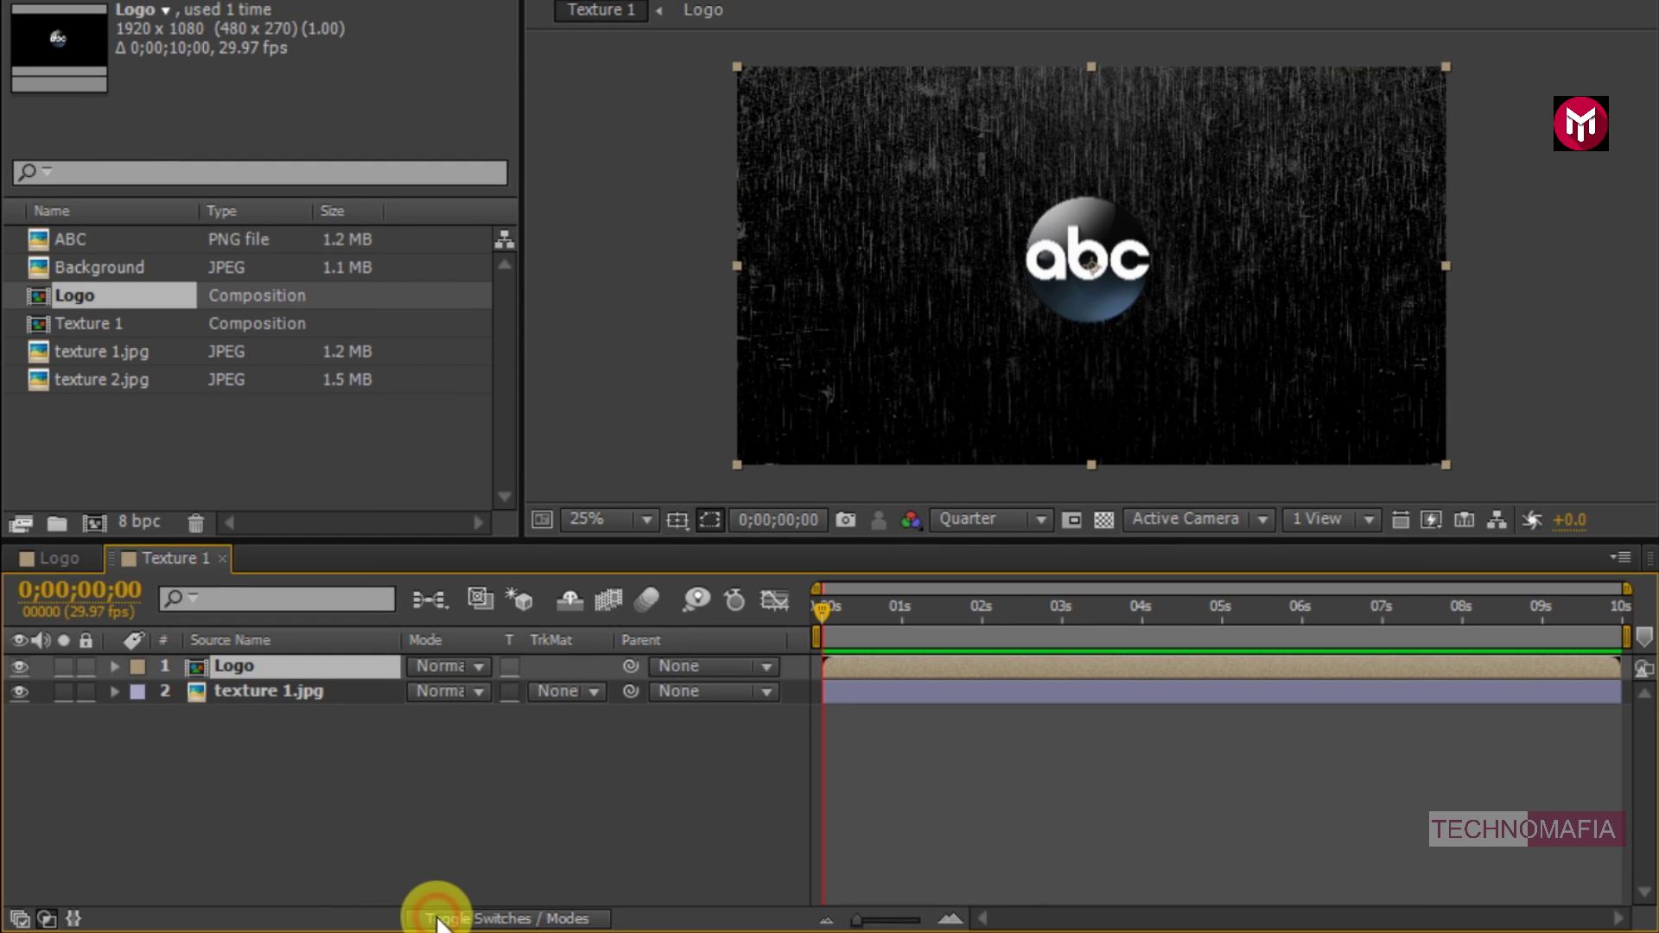
click(544, 691)
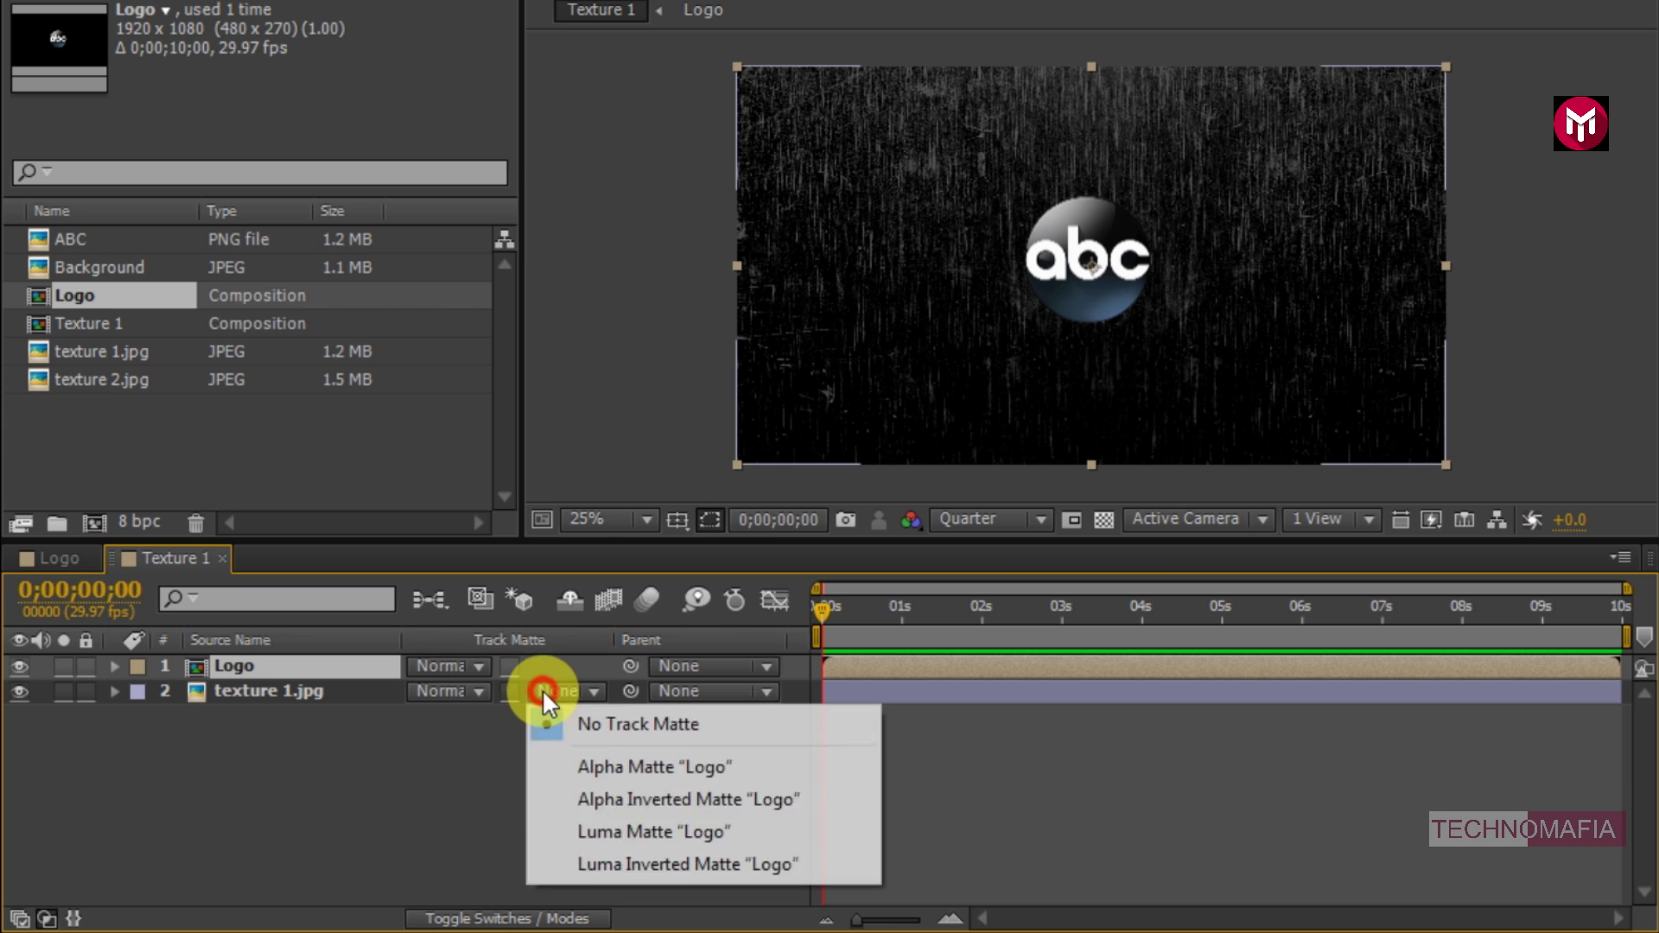
click(558, 764)
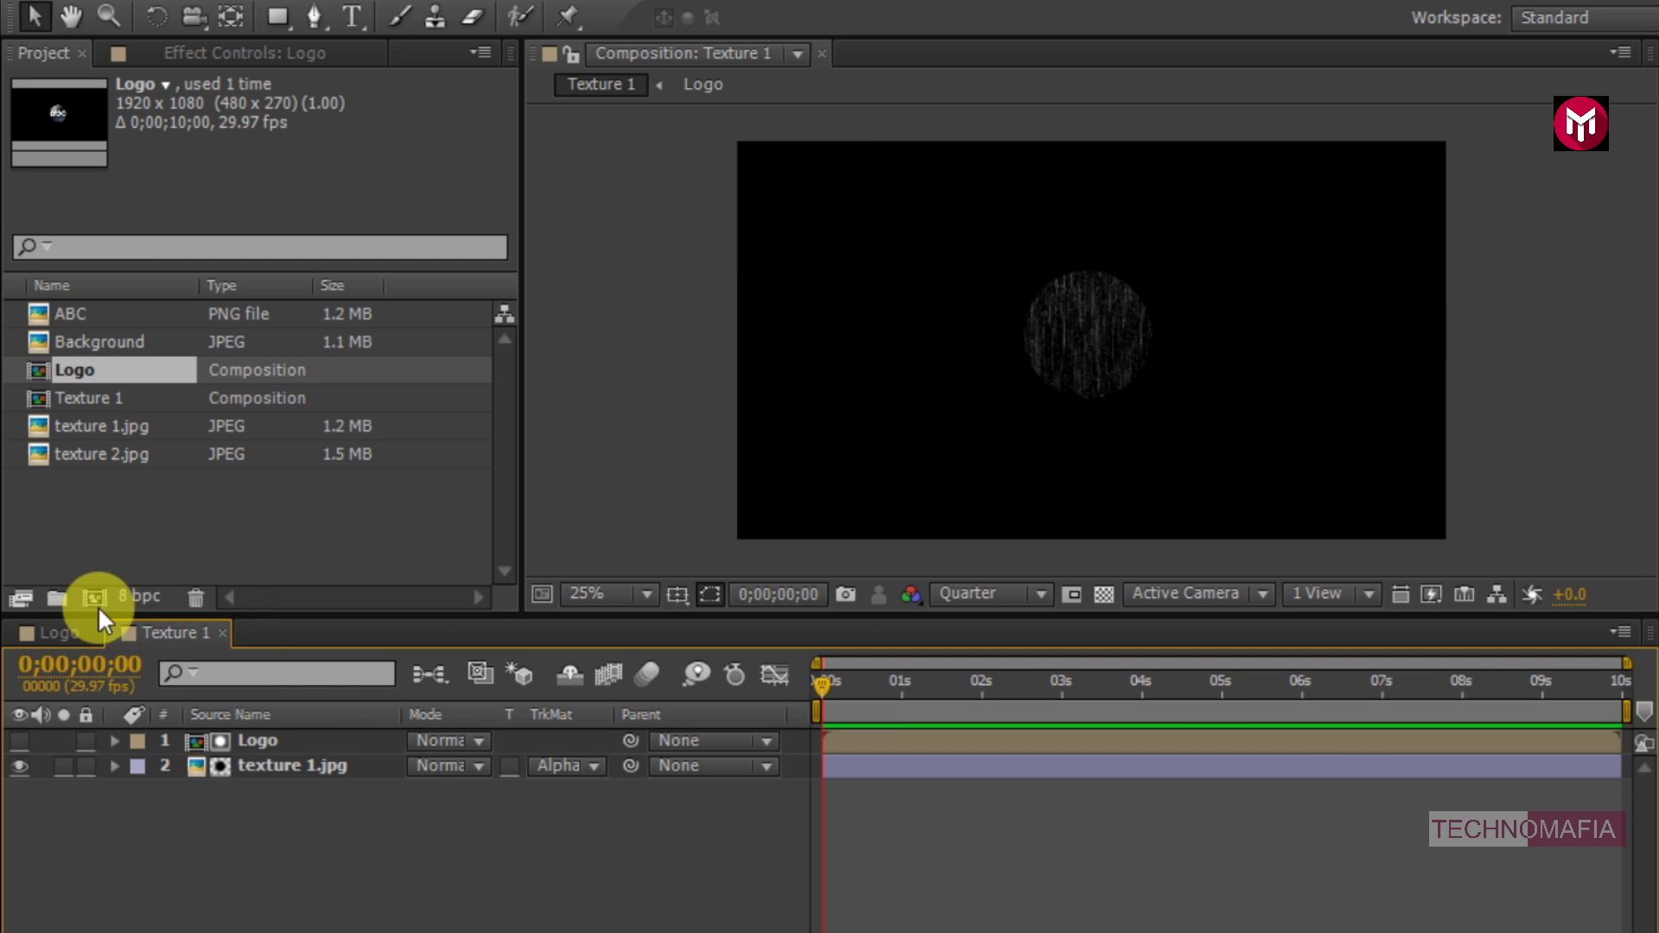
- Create a composition named texture 2 and add texture 2.jpg to it
click(90, 598)
text(te)
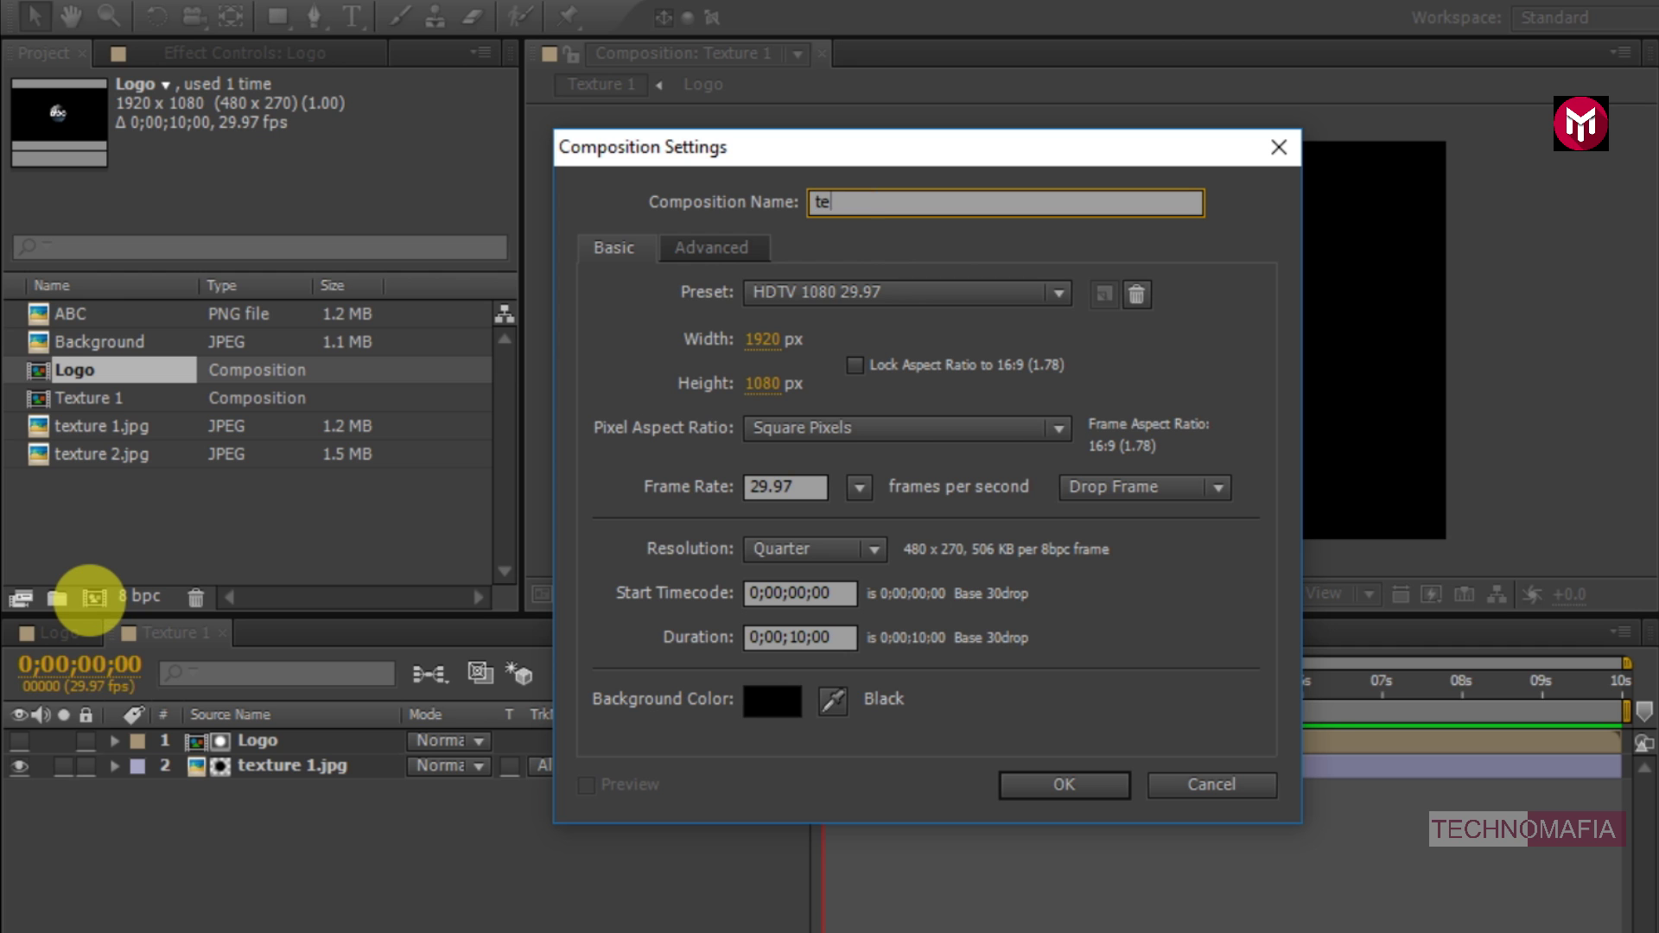
text(xture 2)
click(1018, 777)
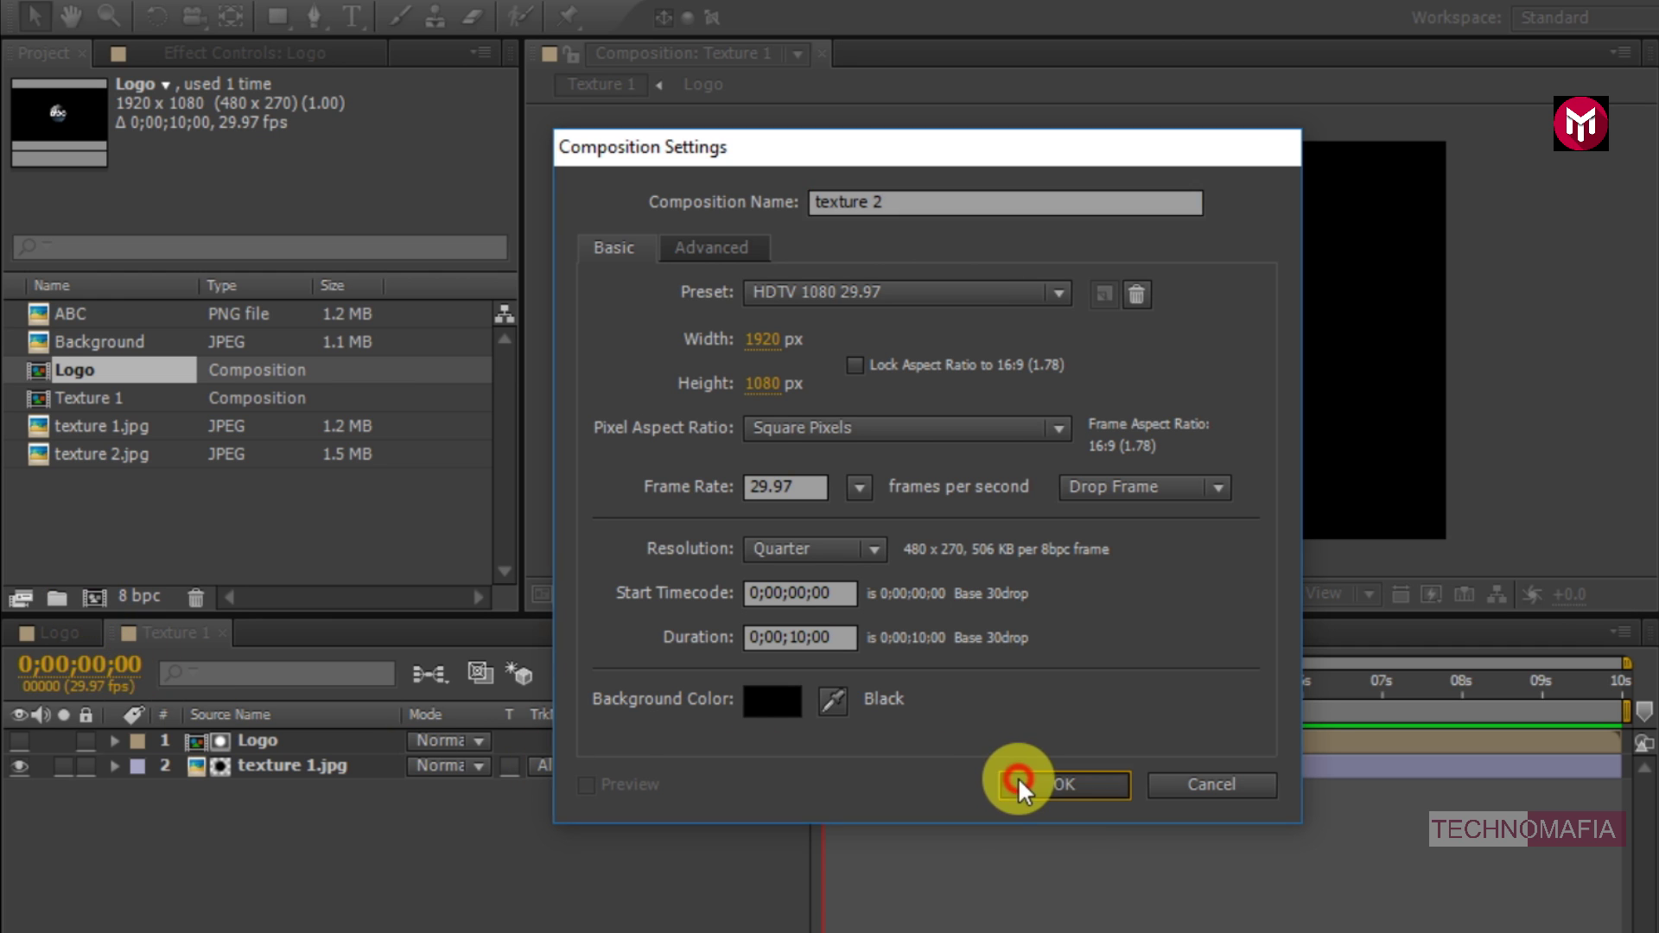
drag(100, 486, 242, 776)
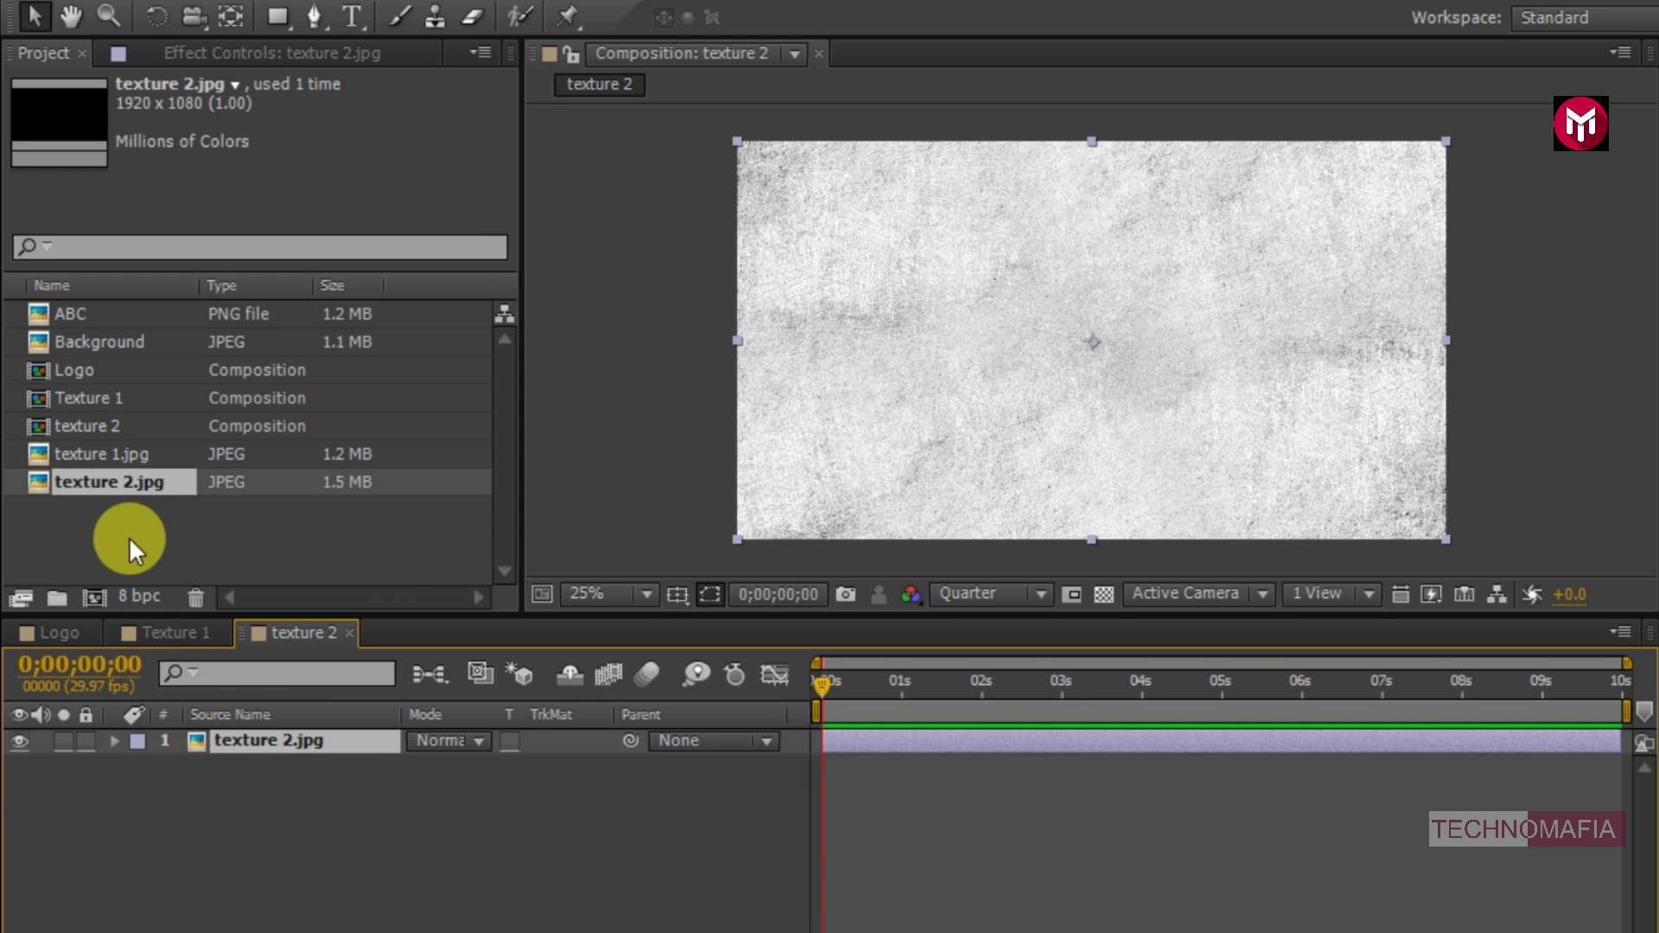
- Place the Logo composition above texture 2.jpg and set the texture layer's track matte to Alpha Matte "Logo"
click(81, 375)
drag(81, 375, 265, 732)
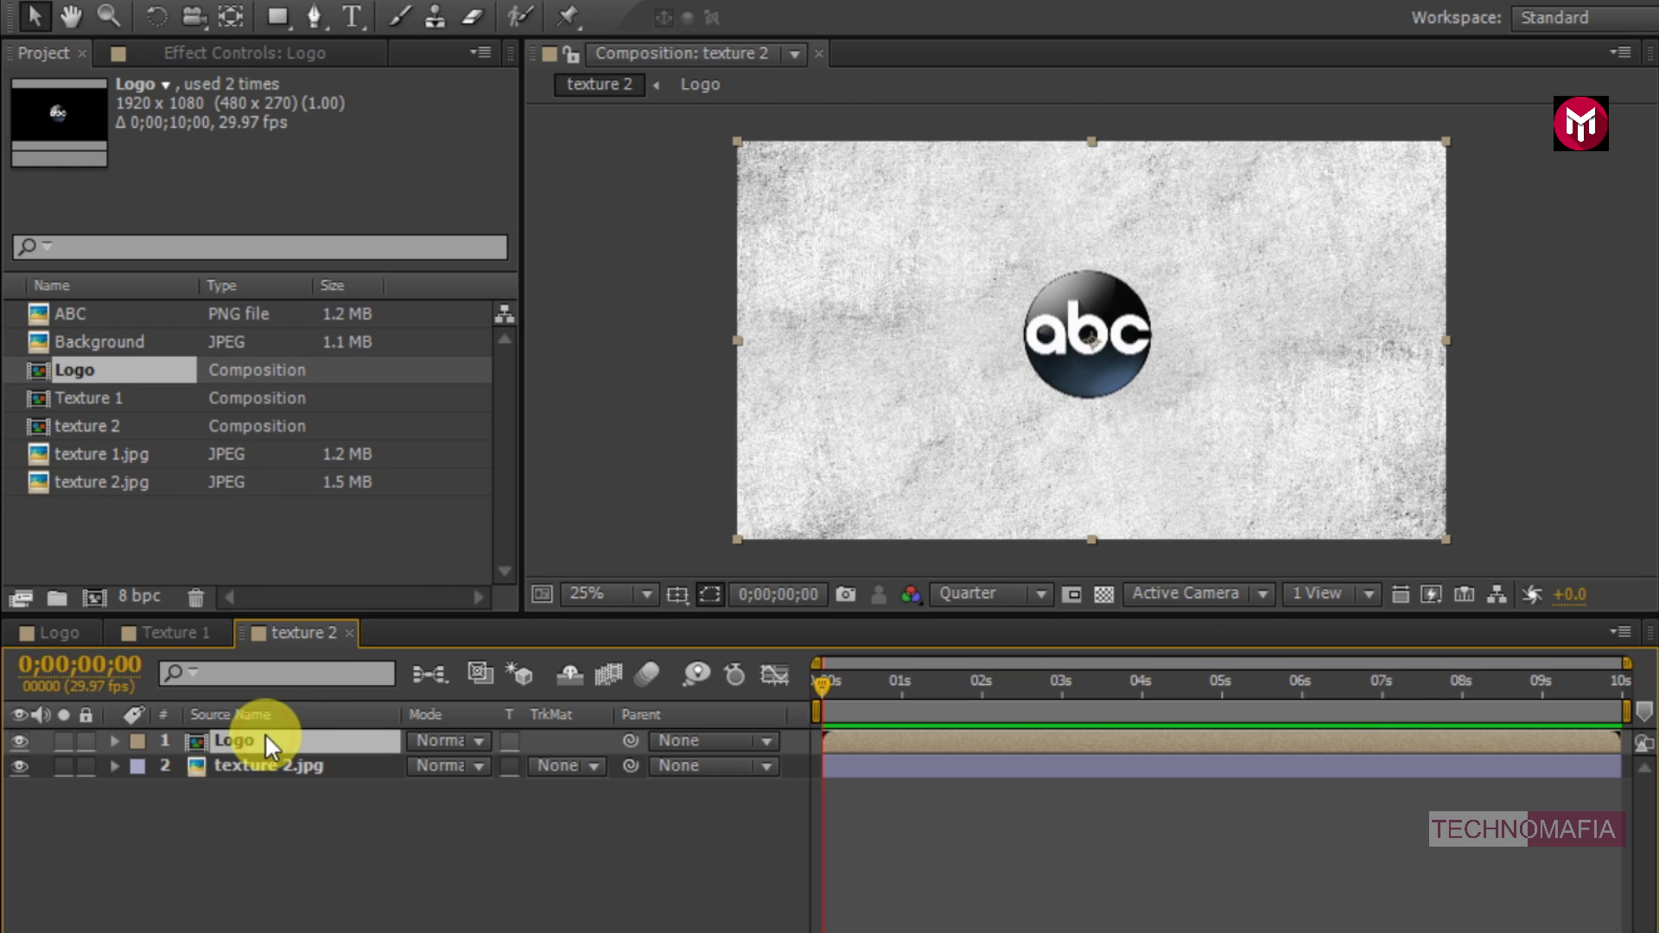
click(549, 767)
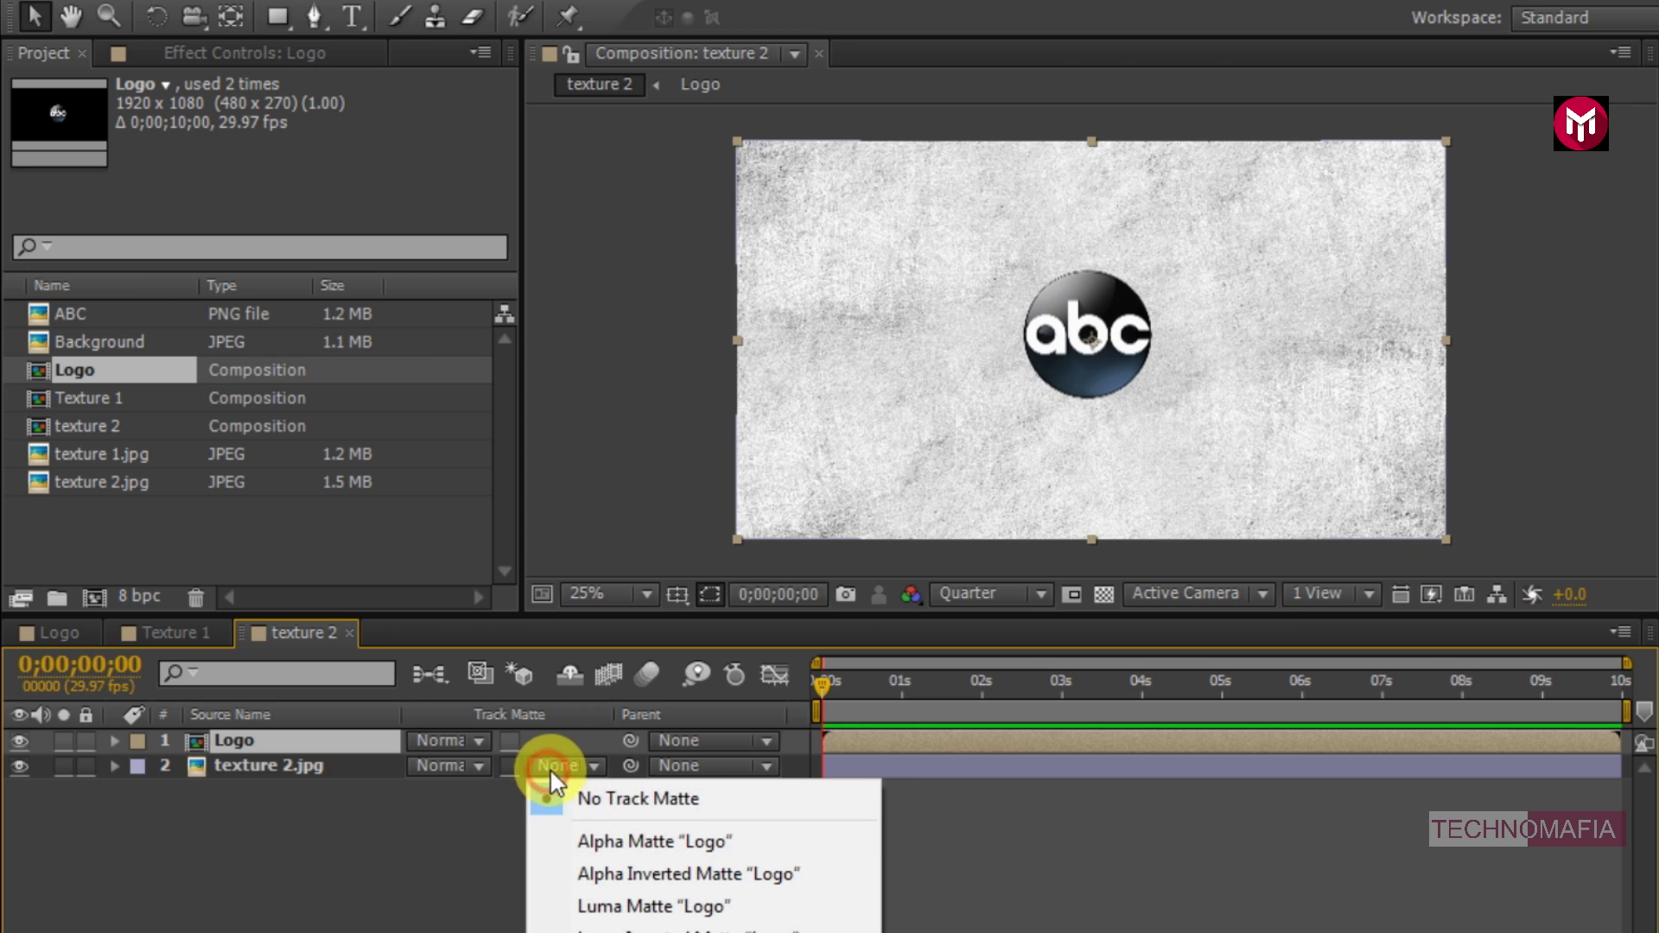
click(583, 833)
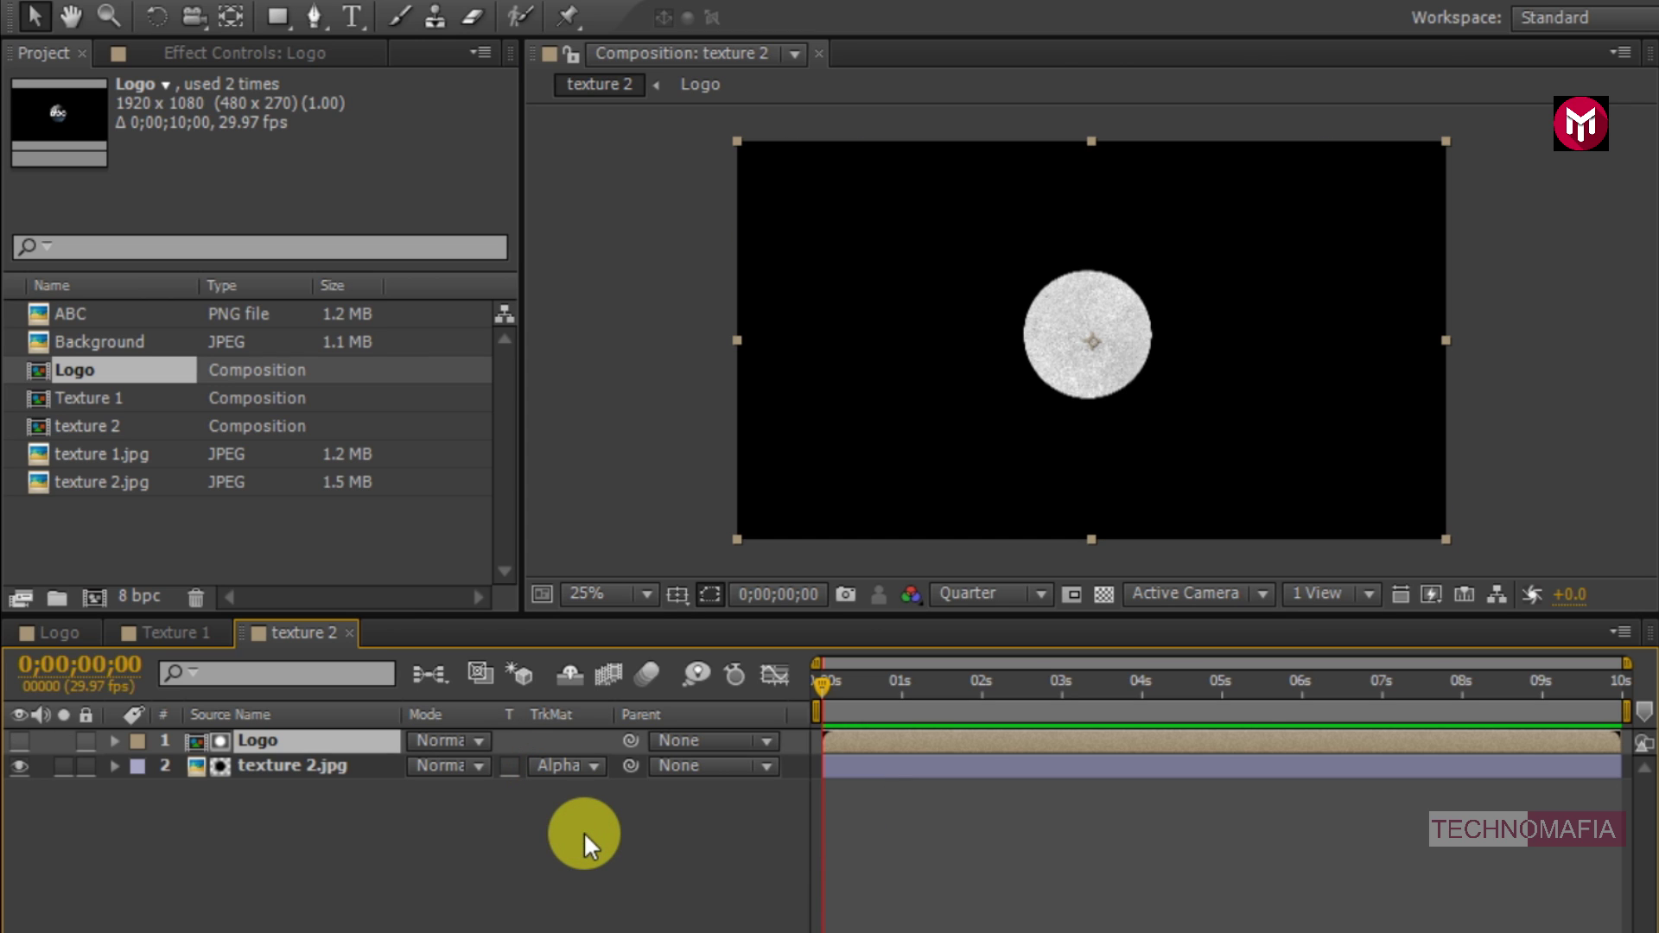
- Add a second Logo layer at the top of the texture 2 composition and set its blending mode to Hard Light
drag(71, 366, 243, 730)
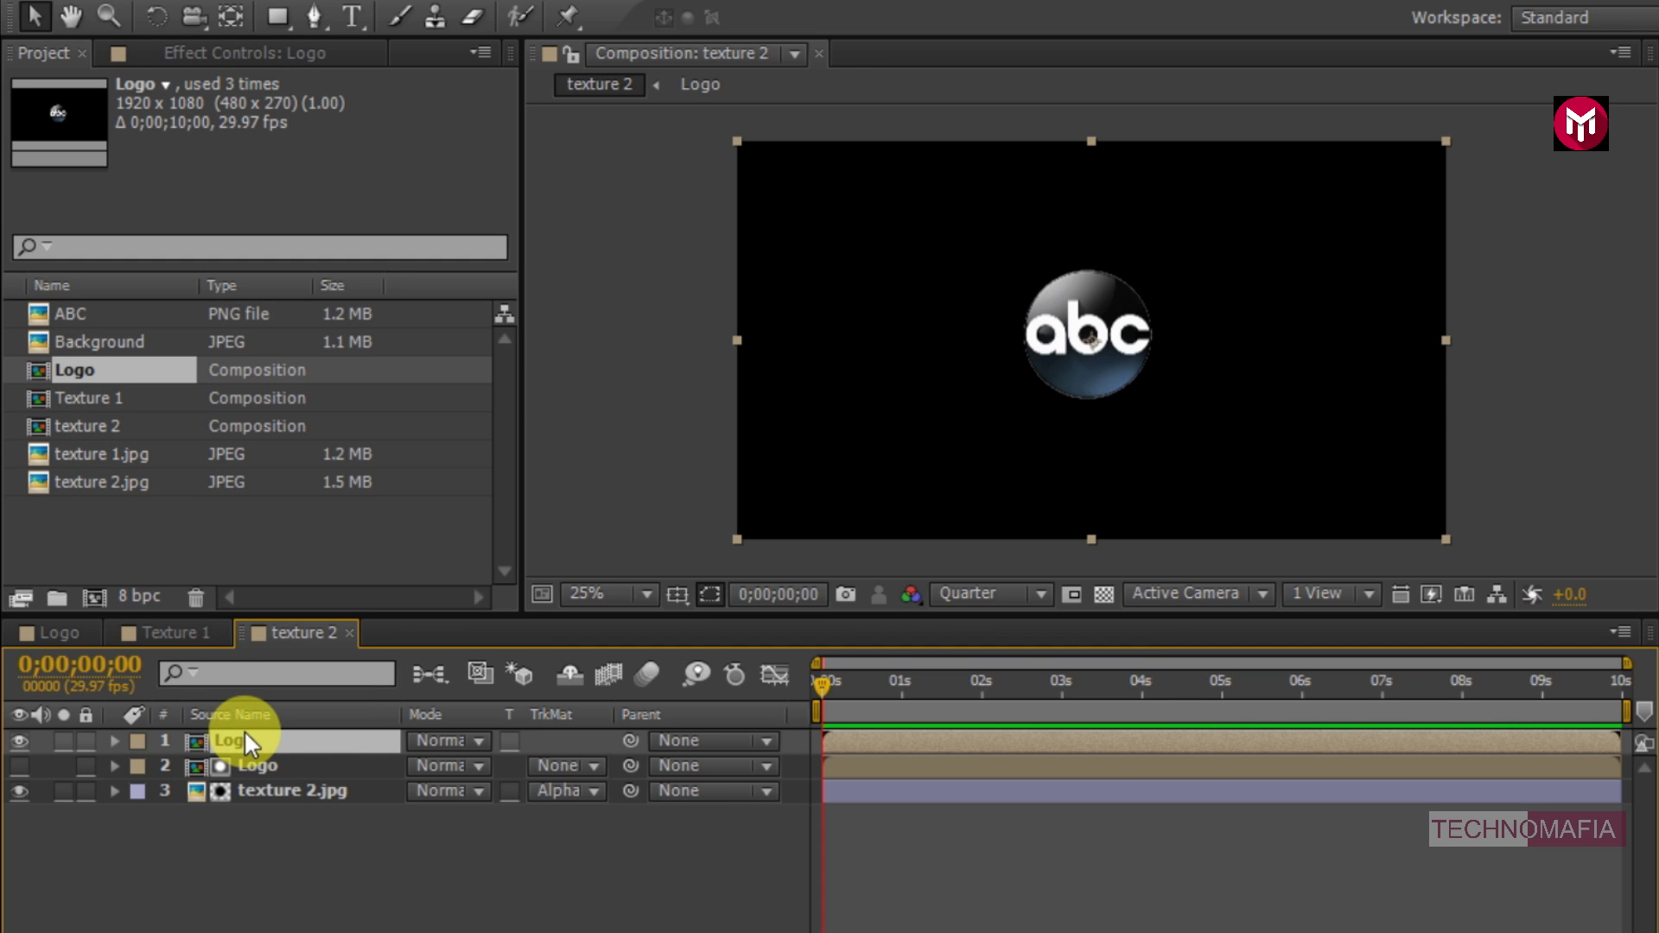
click(423, 740)
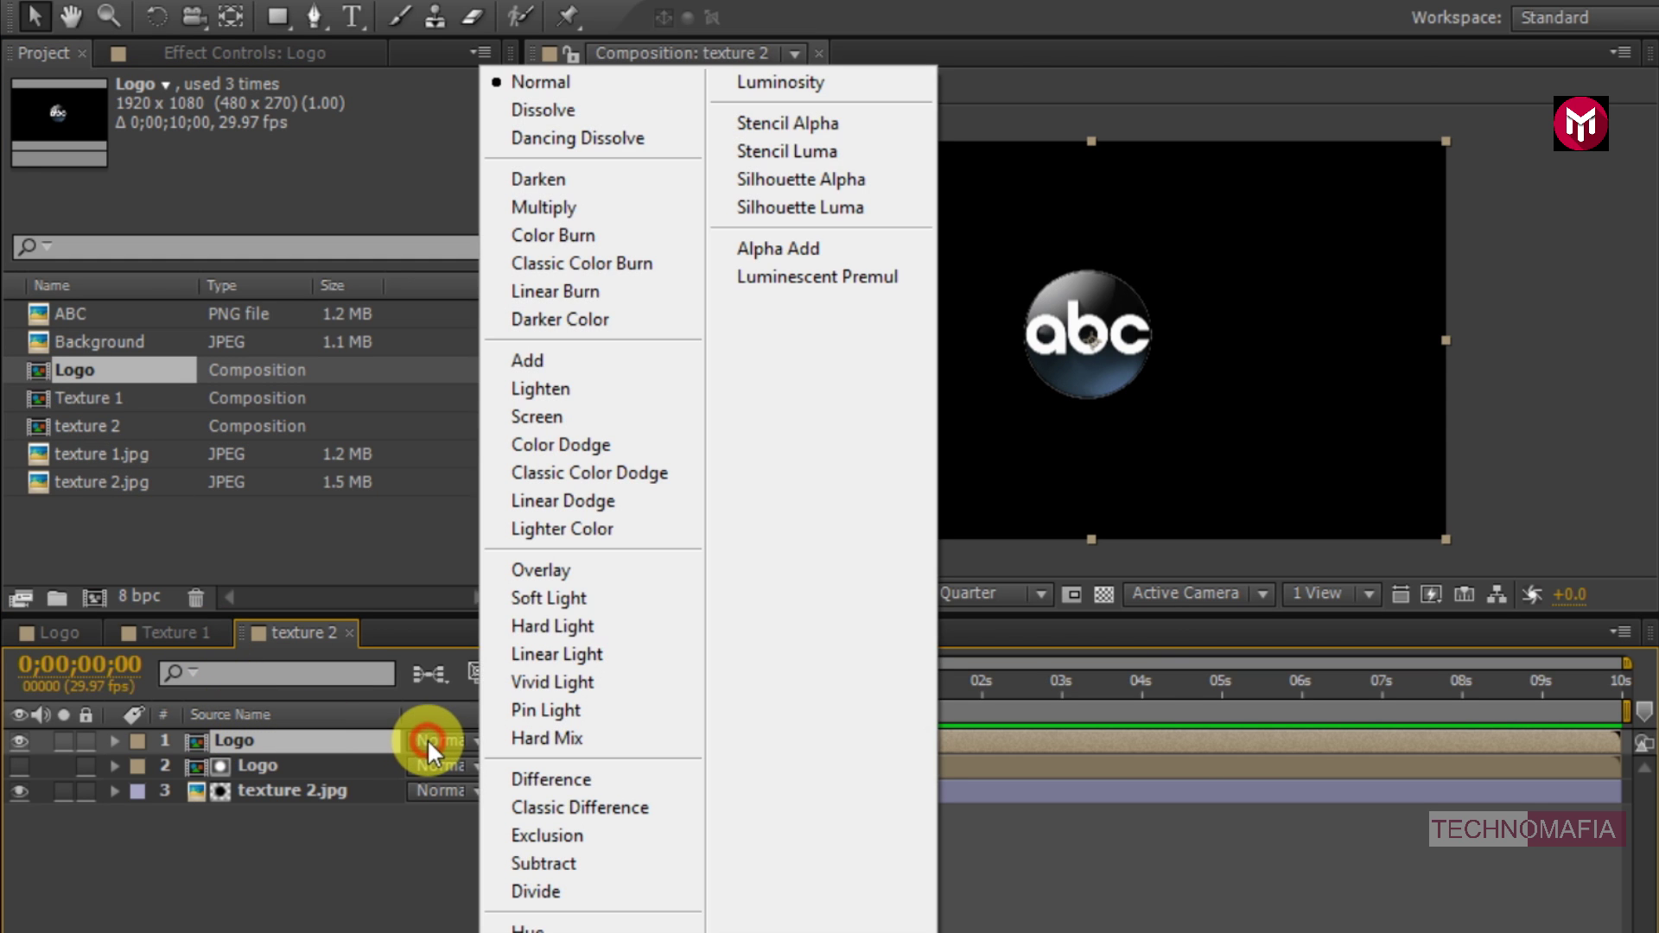
click(508, 627)
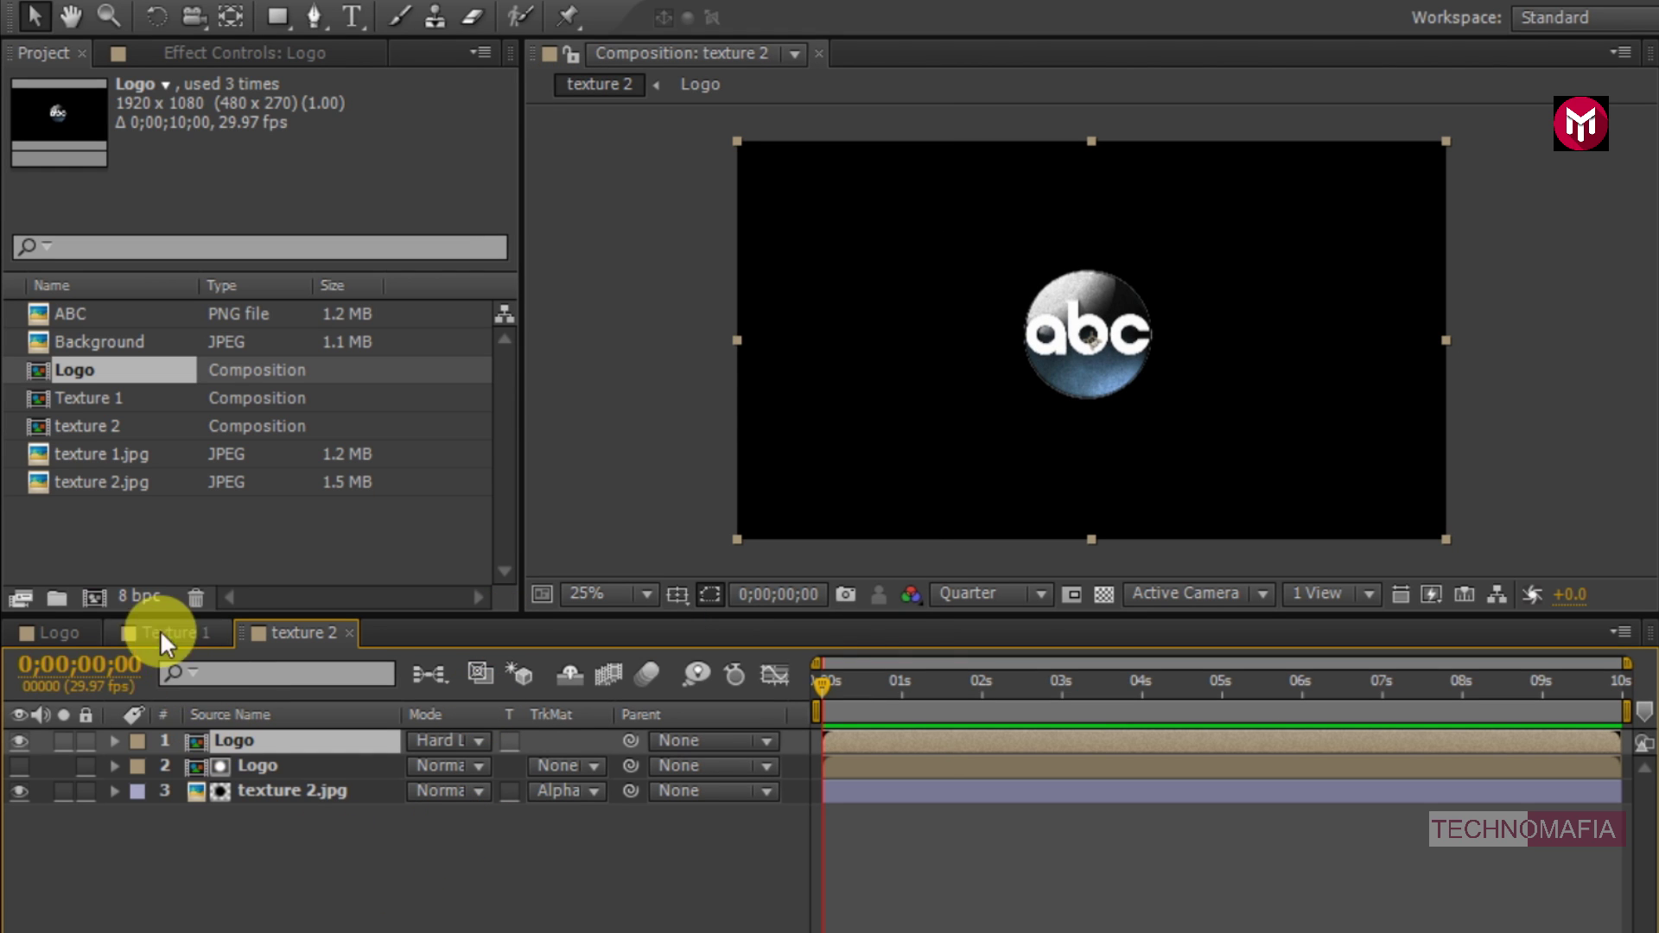
- Create a new composition named Animation
click(95, 598)
text(Animation)
click(1028, 783)
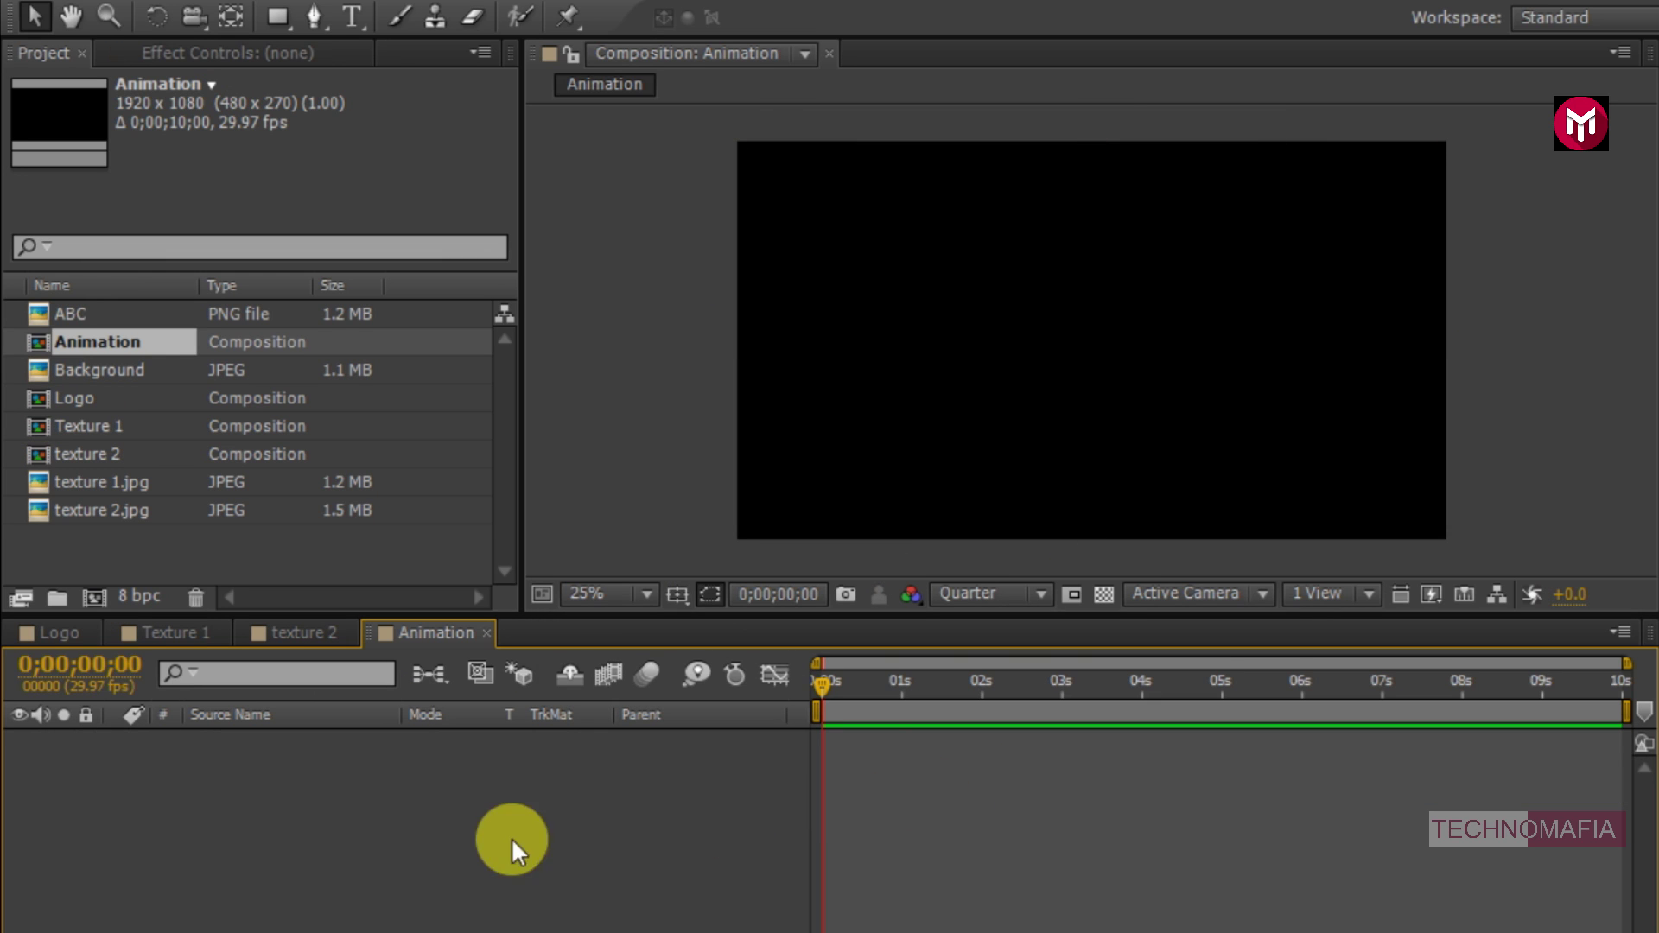
- Add a black 1920 x 1080 px solid named BG to the Animation composition
right_click(441, 844)
mouse_move(593, 540)
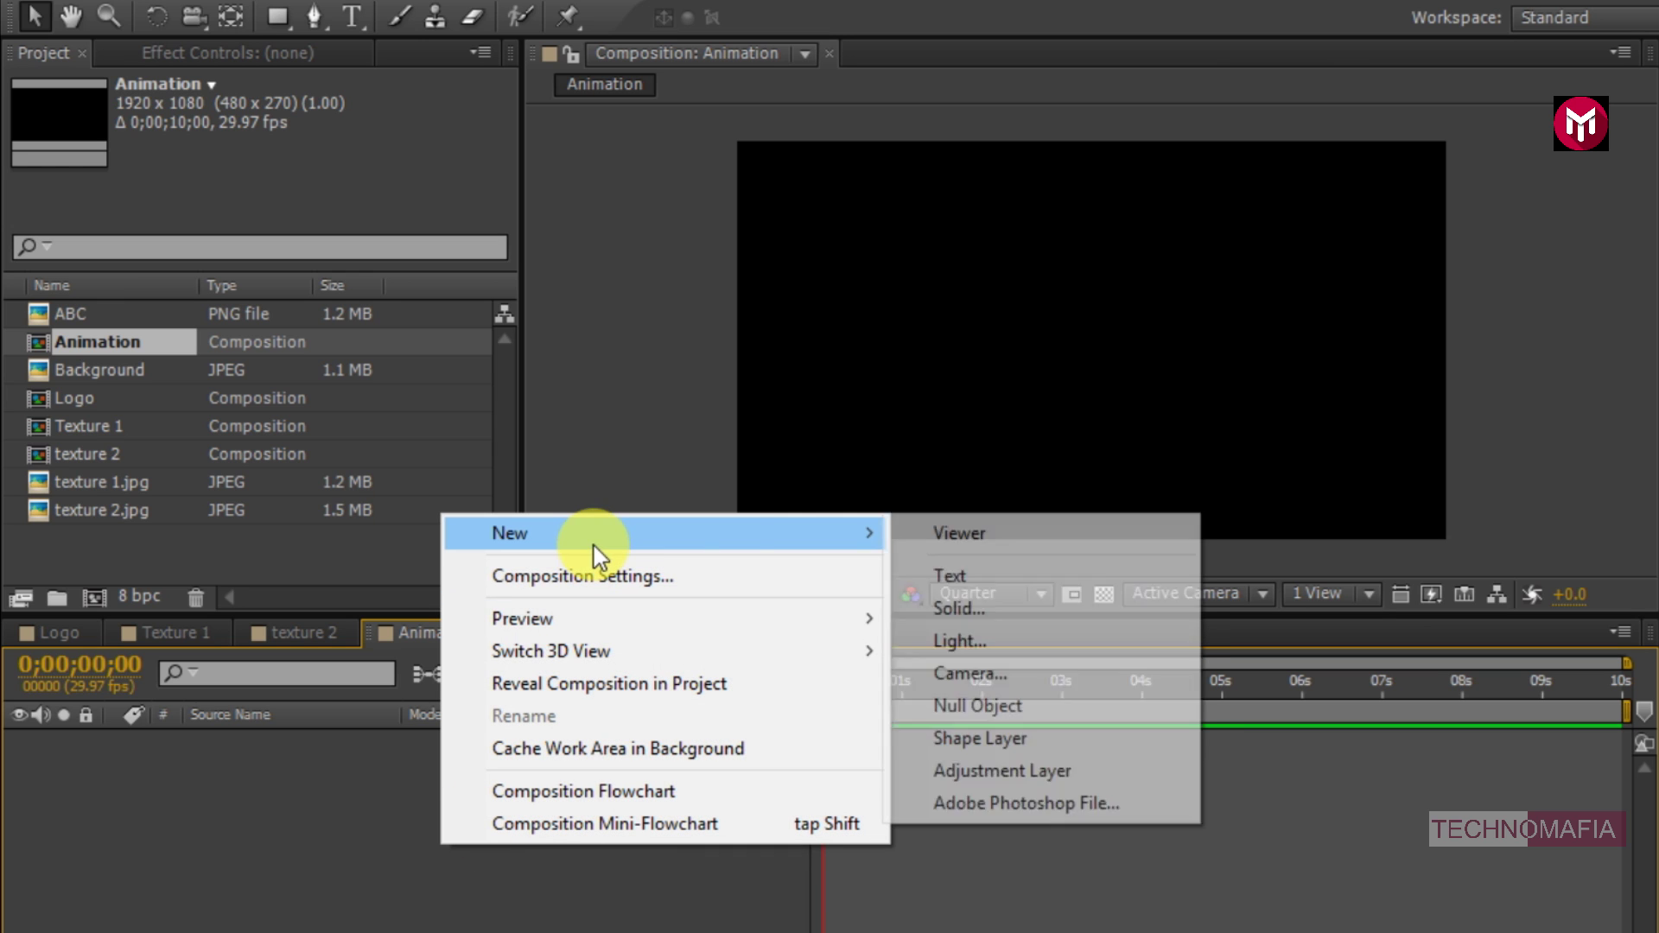
click(950, 608)
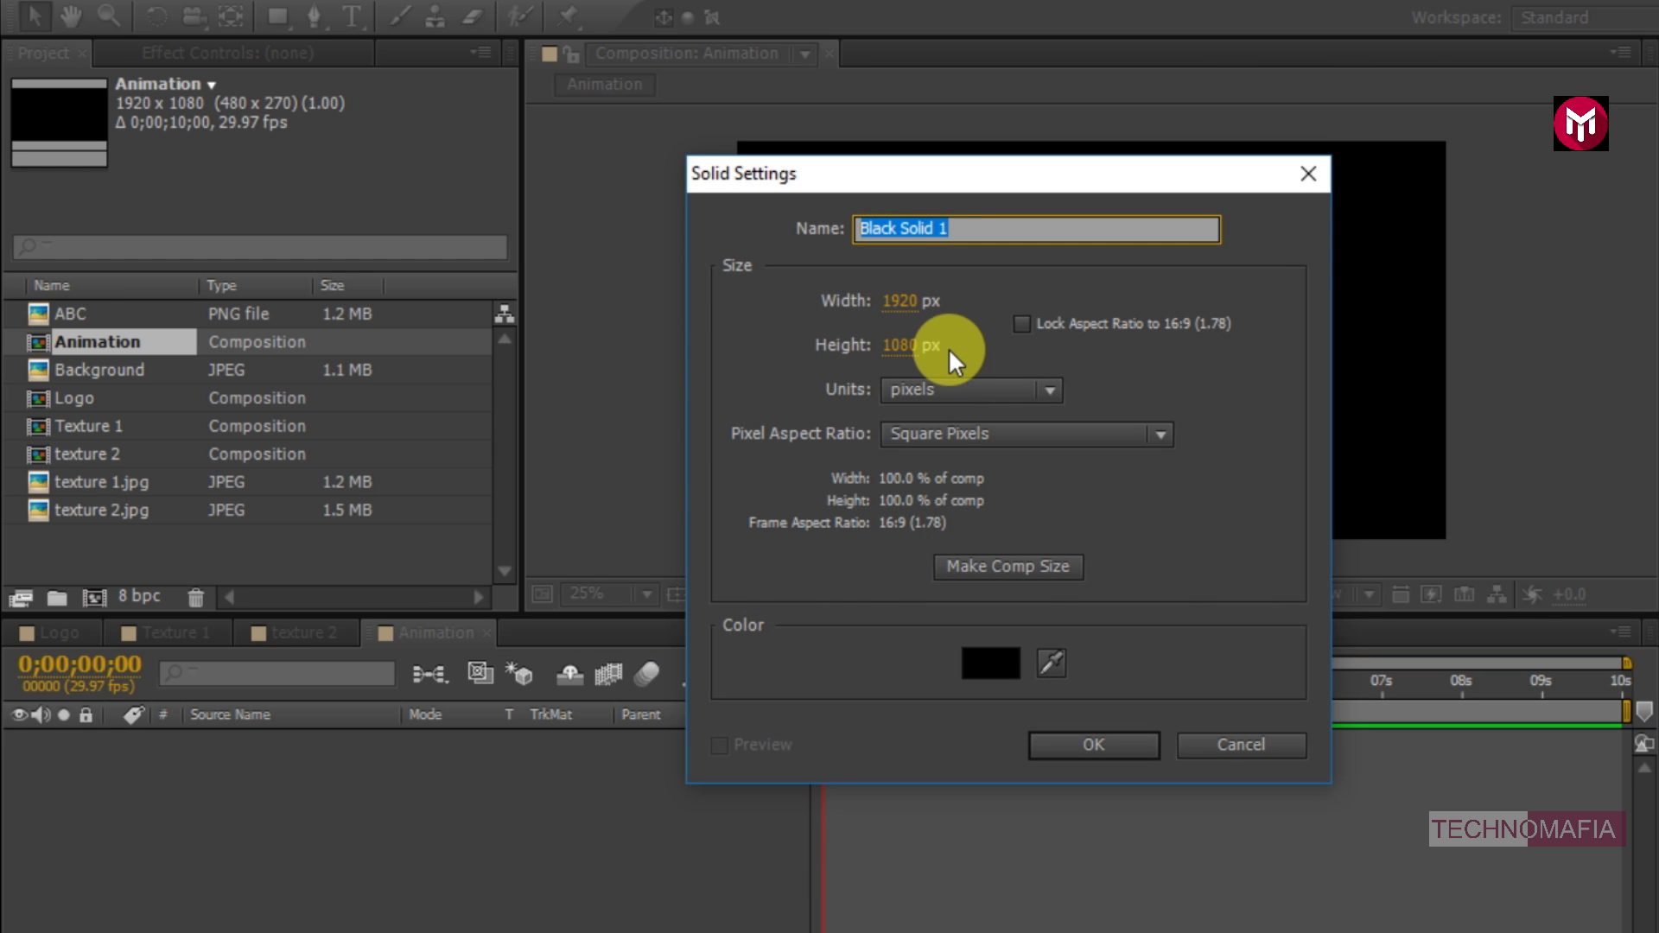
text(BG)
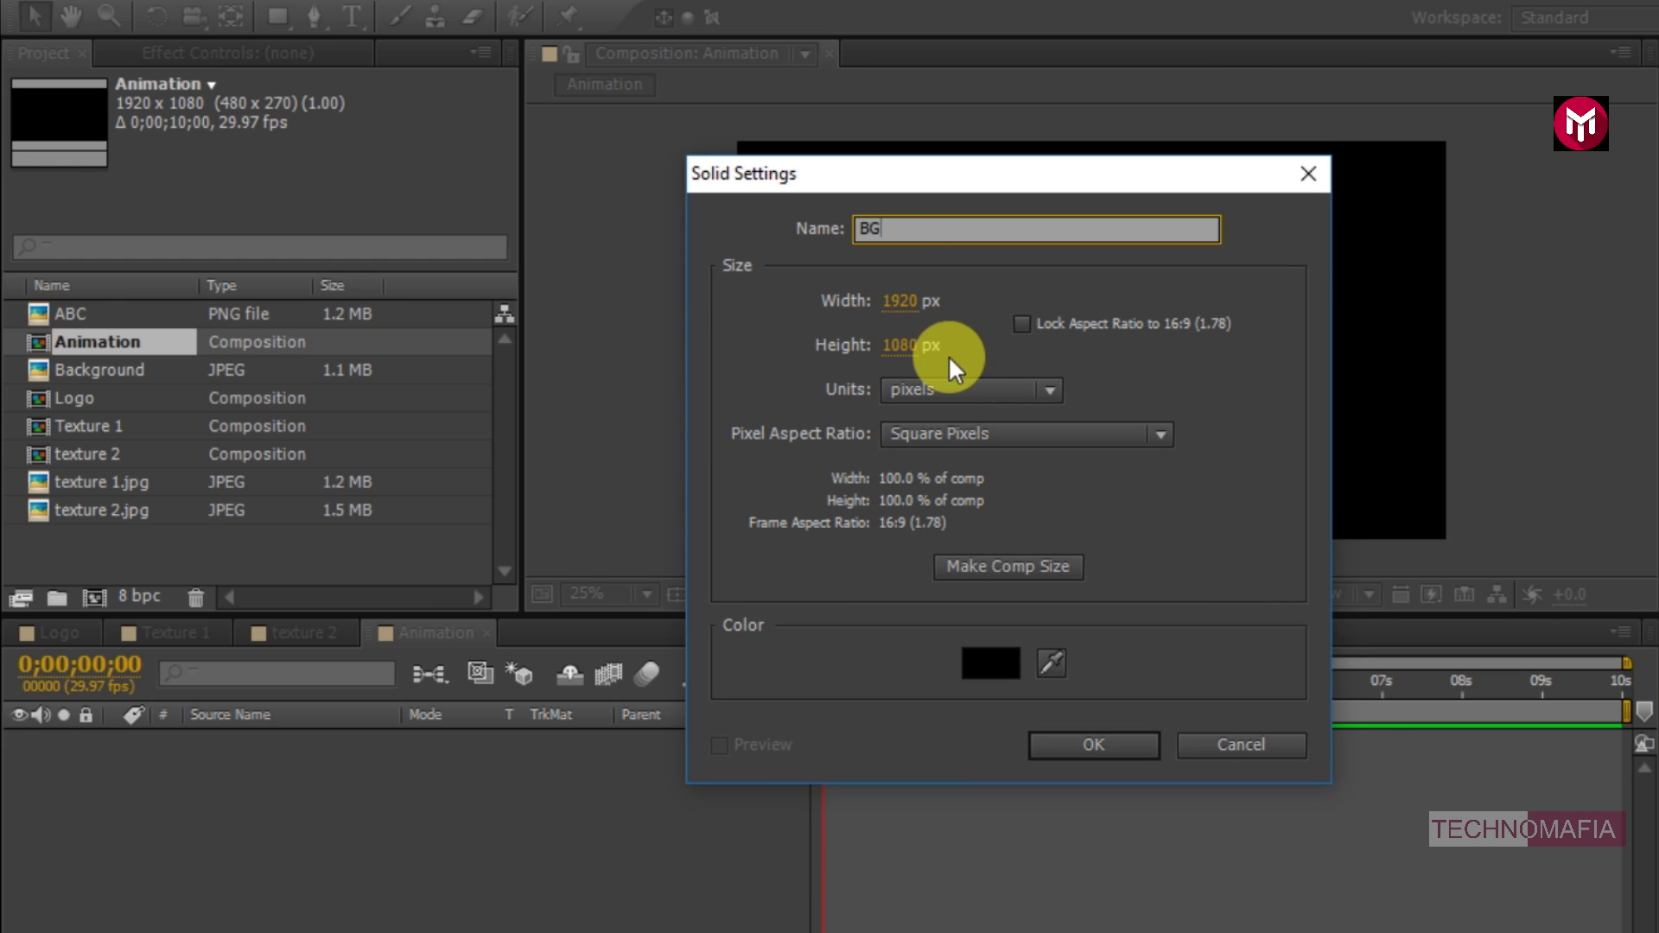
click(1068, 741)
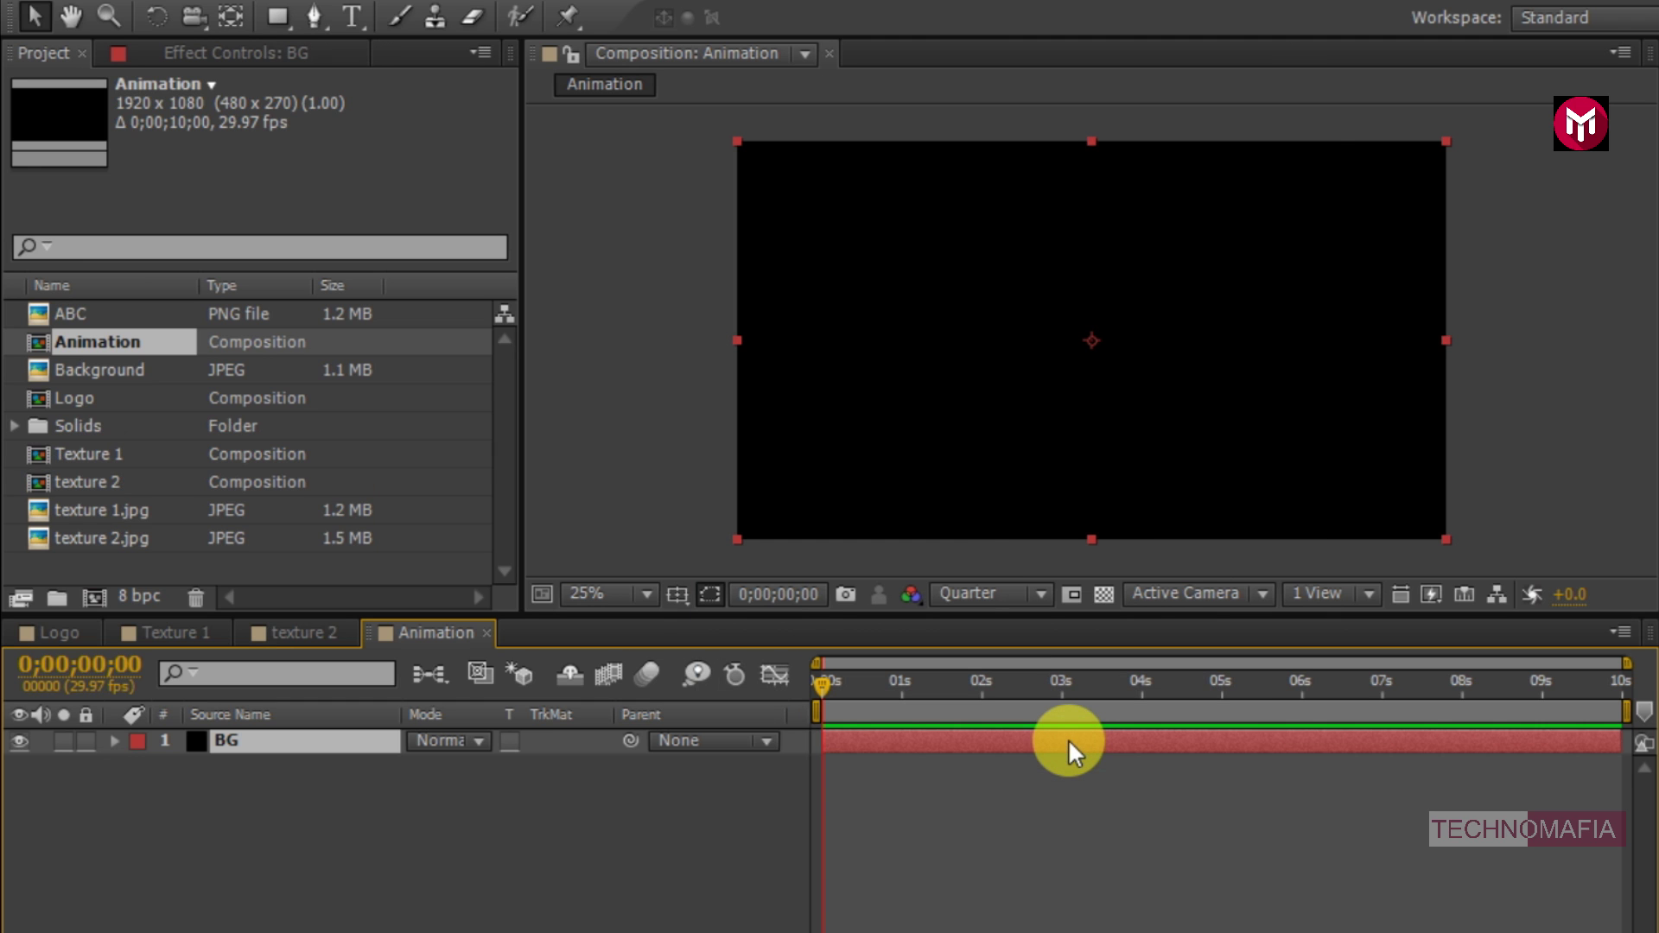
- Place the Background image above the BG solid and set its opacity to 20%
drag(81, 368, 241, 730)
key(t)
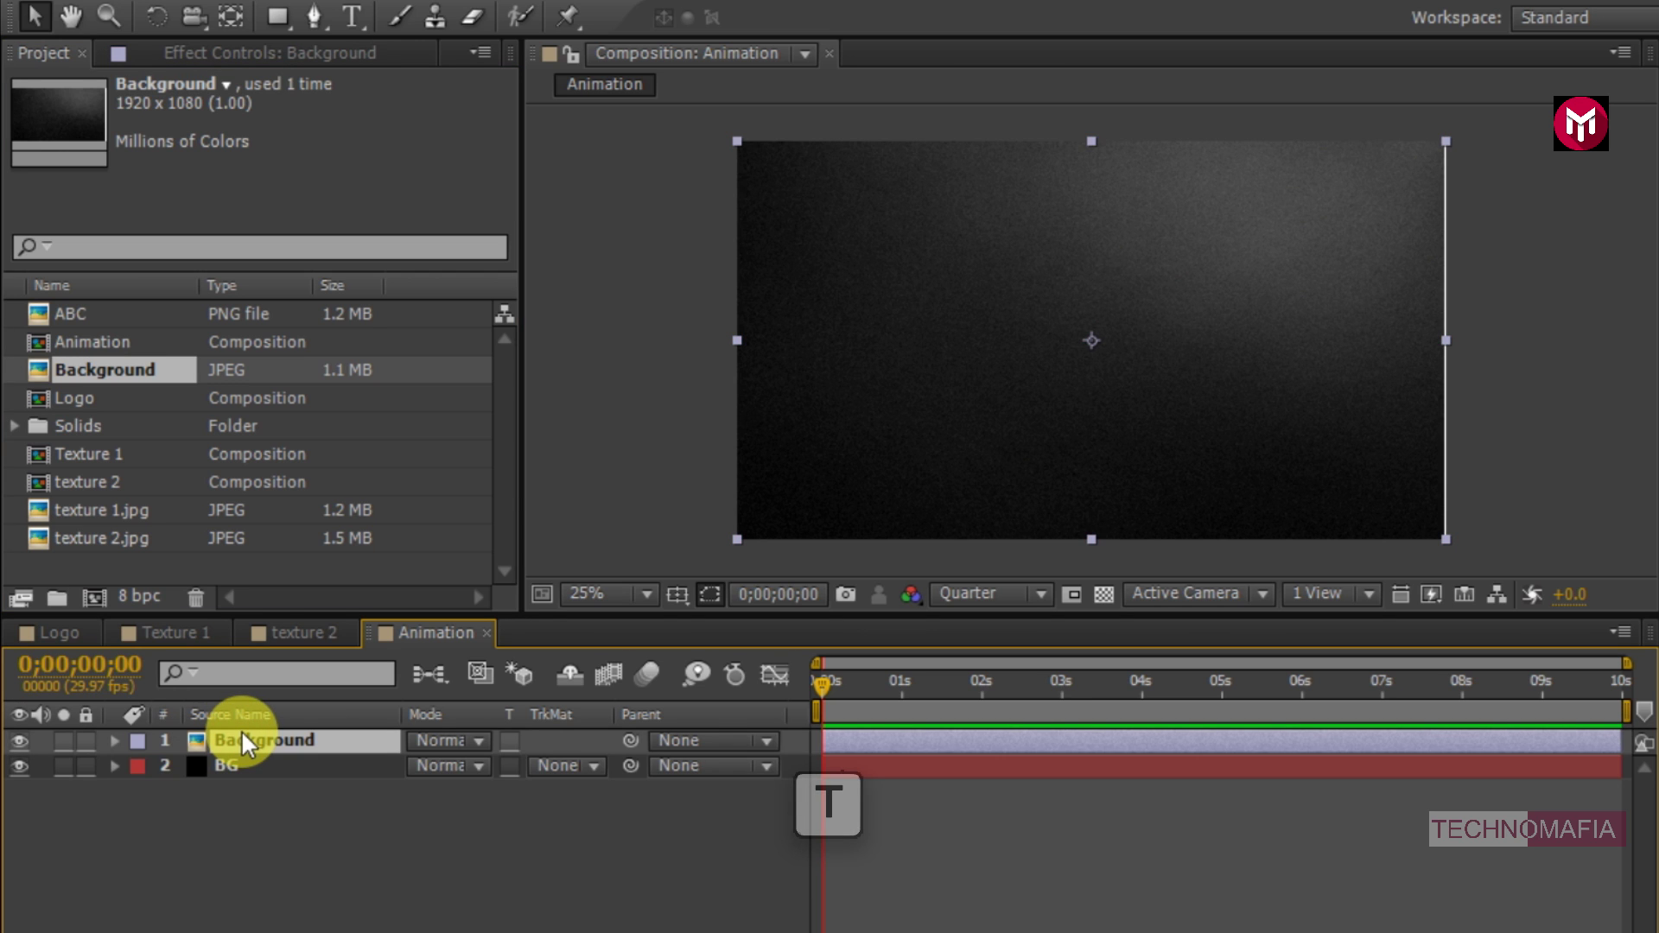
click(424, 771)
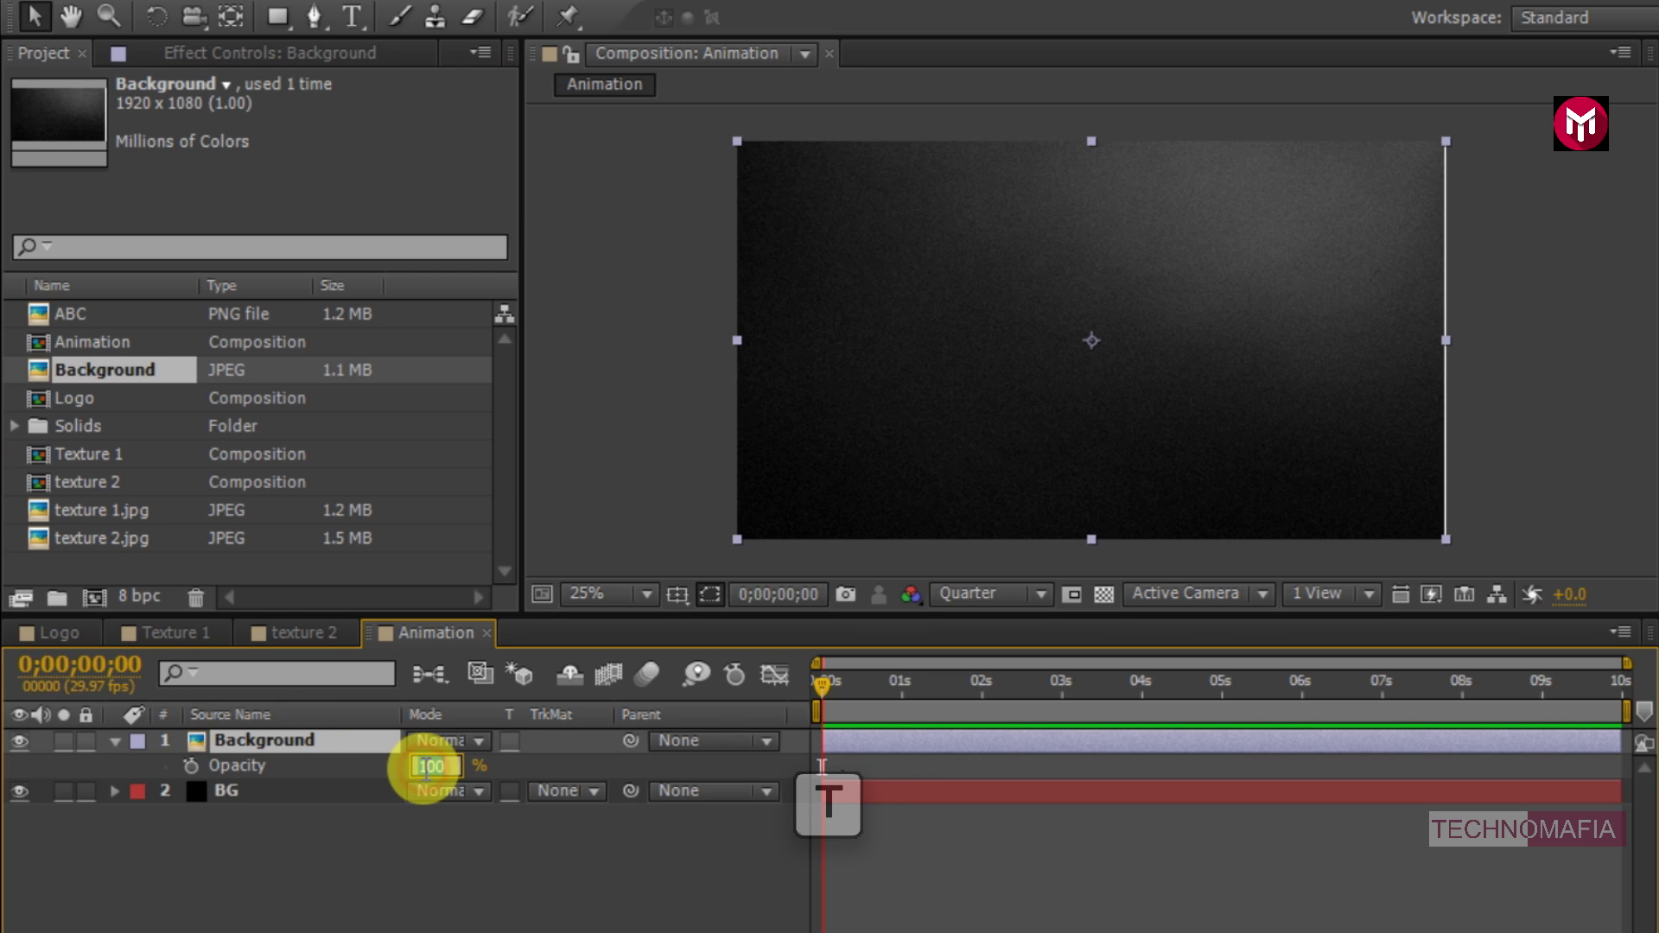
text(20)
key(Return)
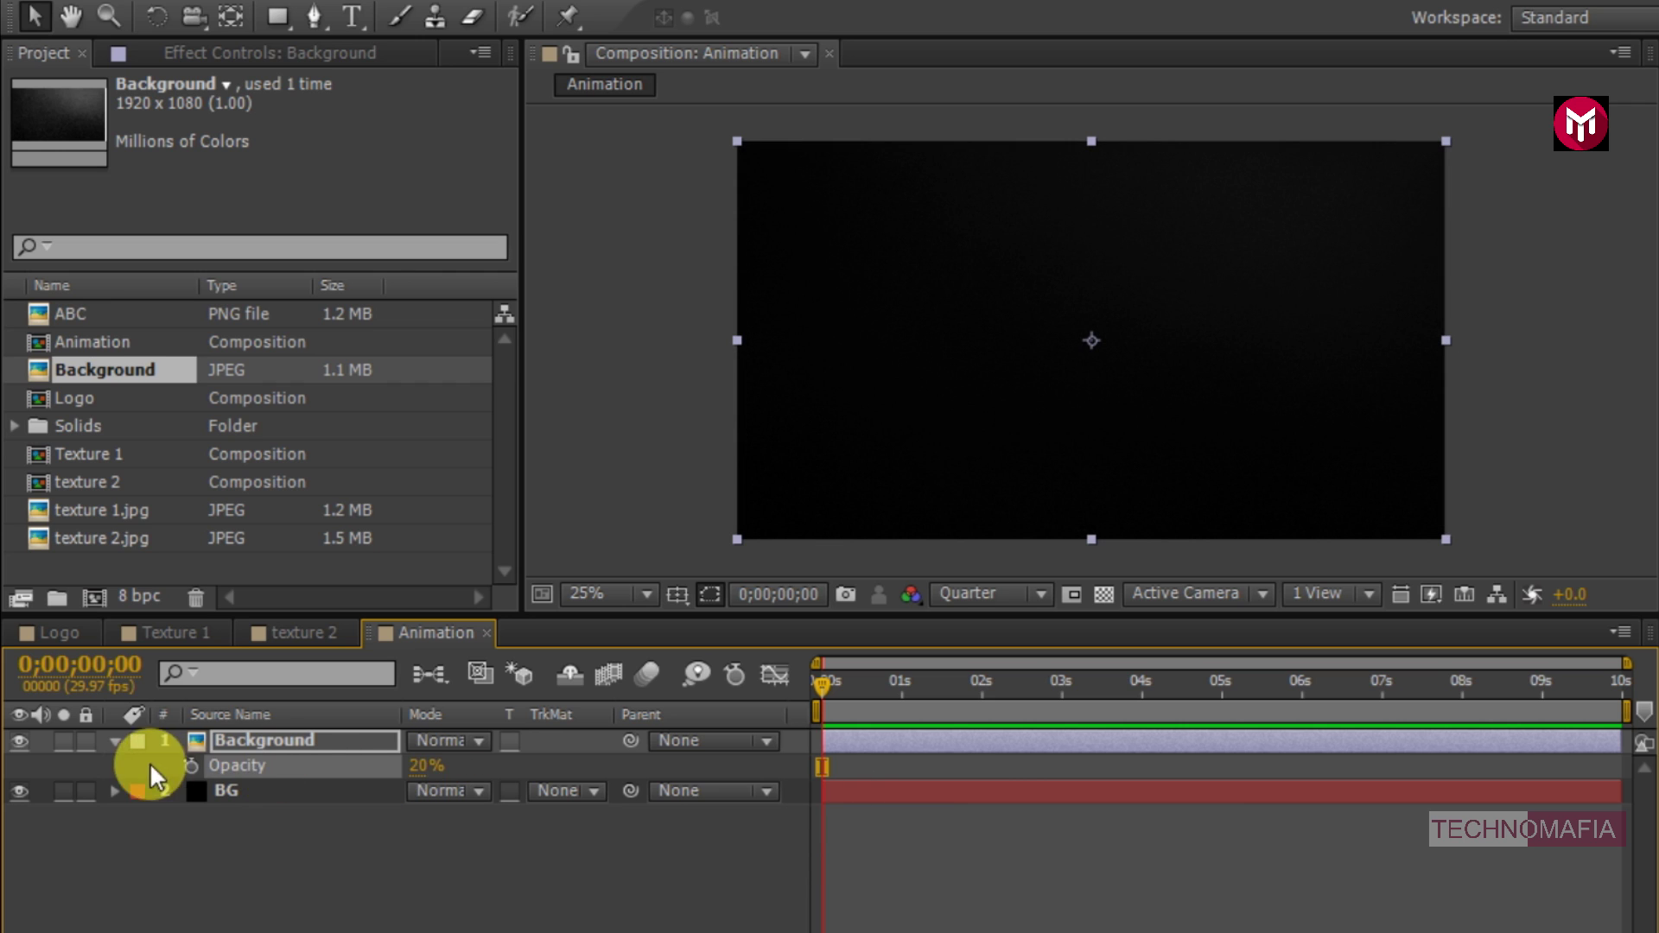
click(114, 741)
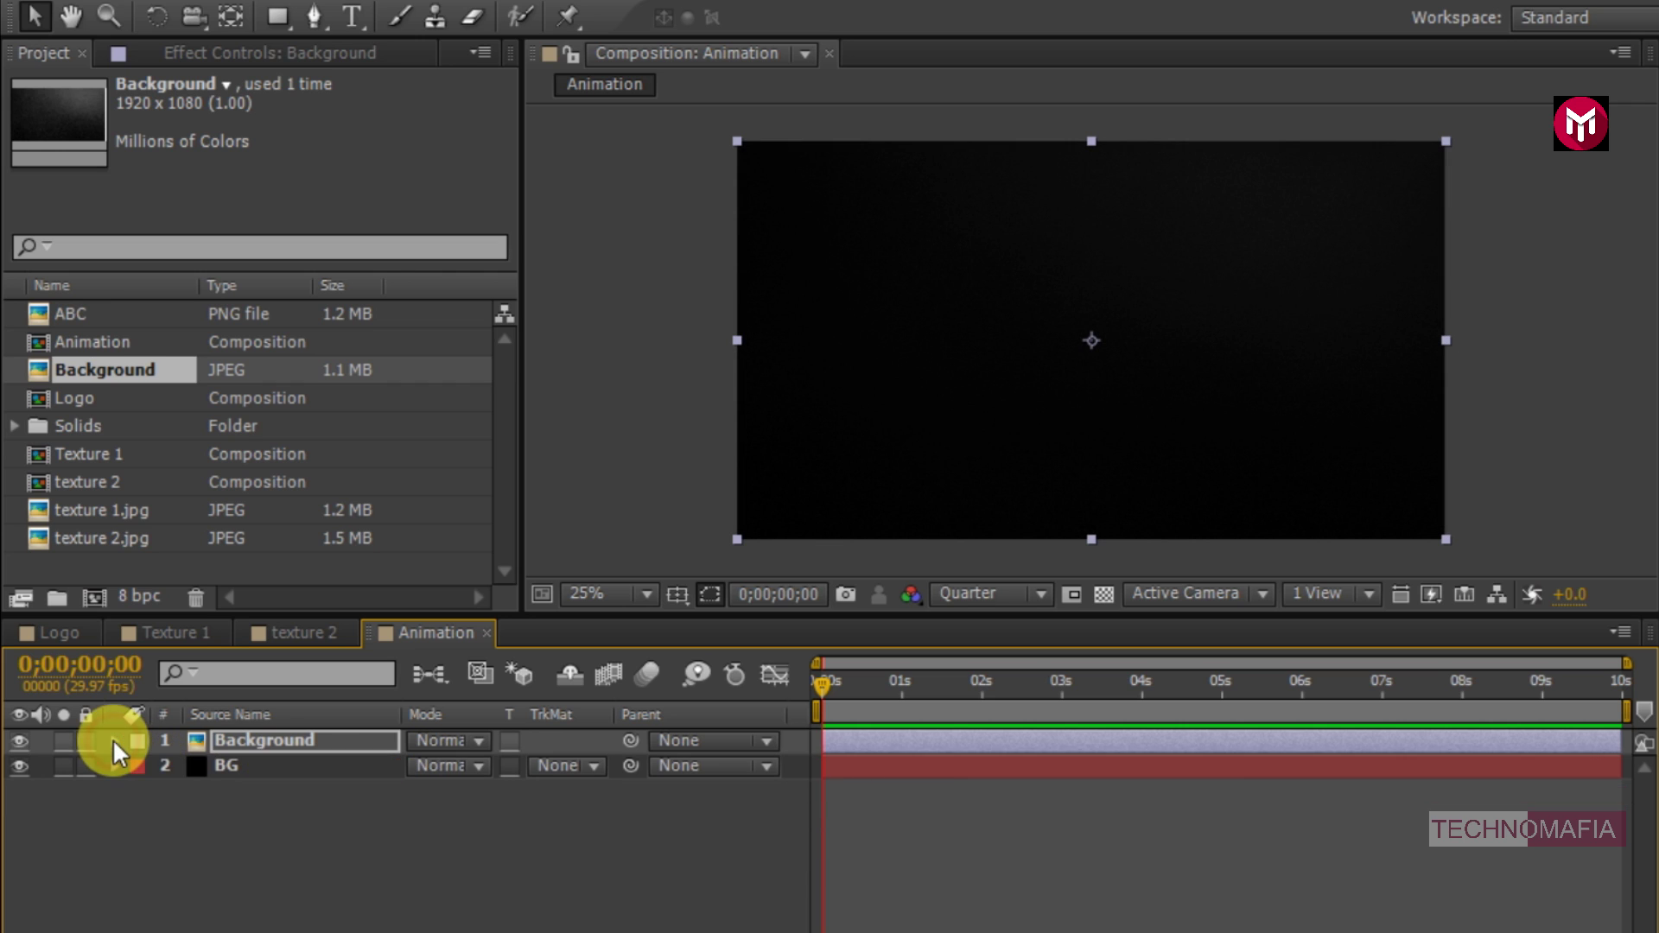
- Draw a narrow white vertical rectangle as a new shape layer from above the frame to near its centre, and shift it towards the middle
click(188, 800)
click(275, 16)
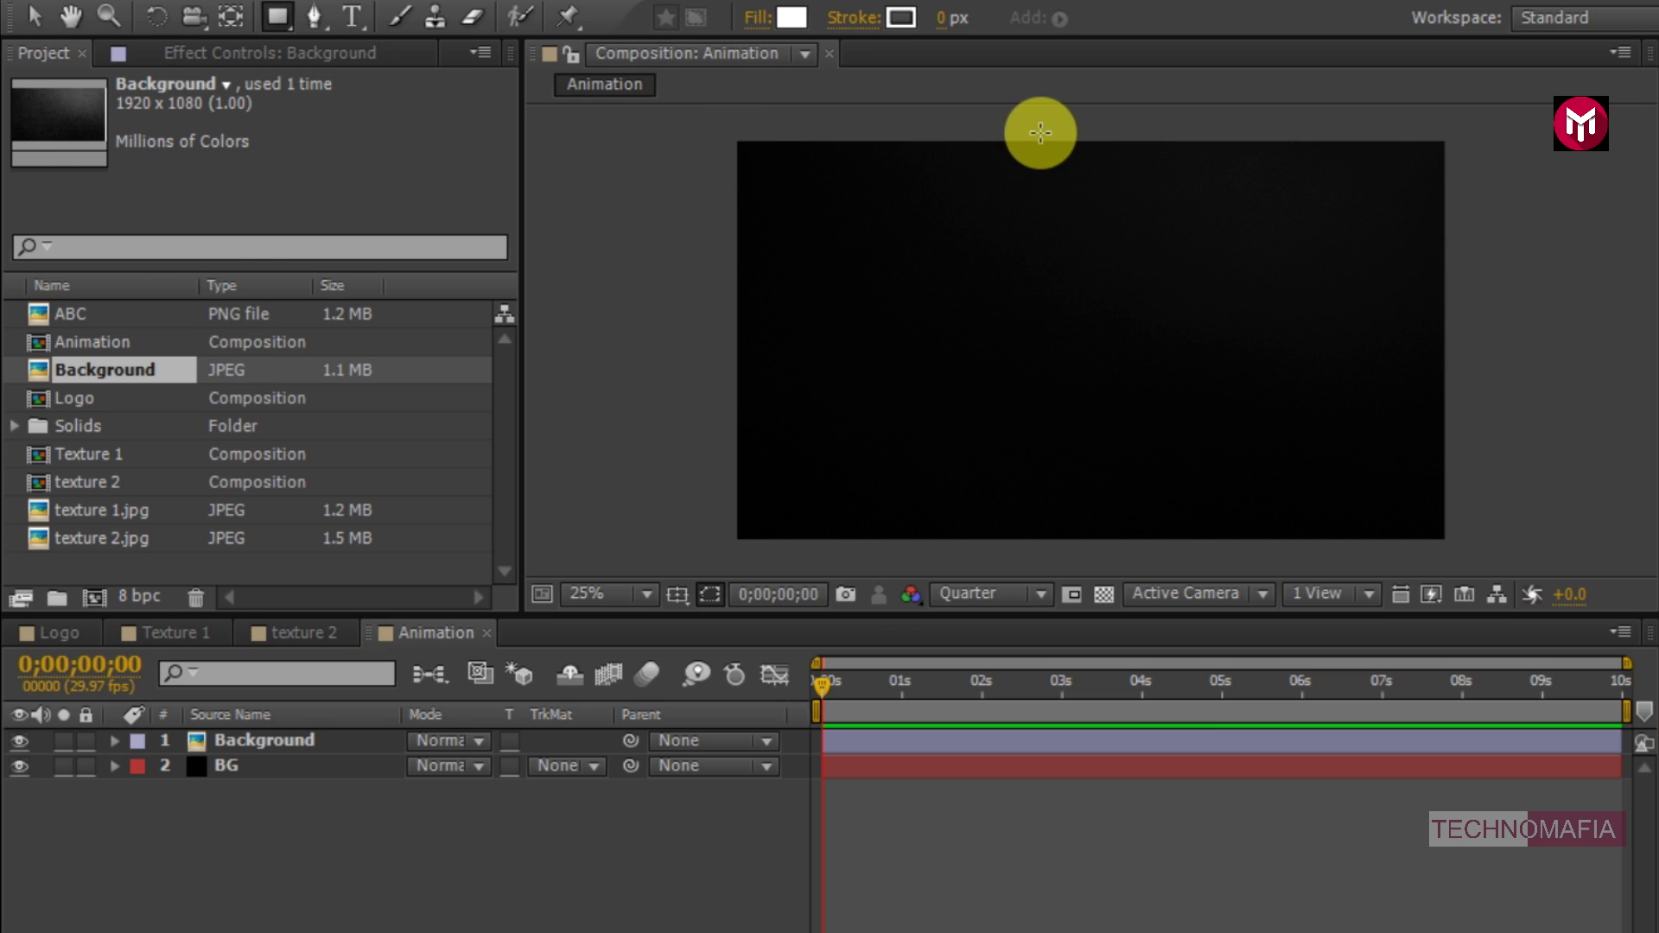
key(comma)
drag(1078, 197, 1087, 334)
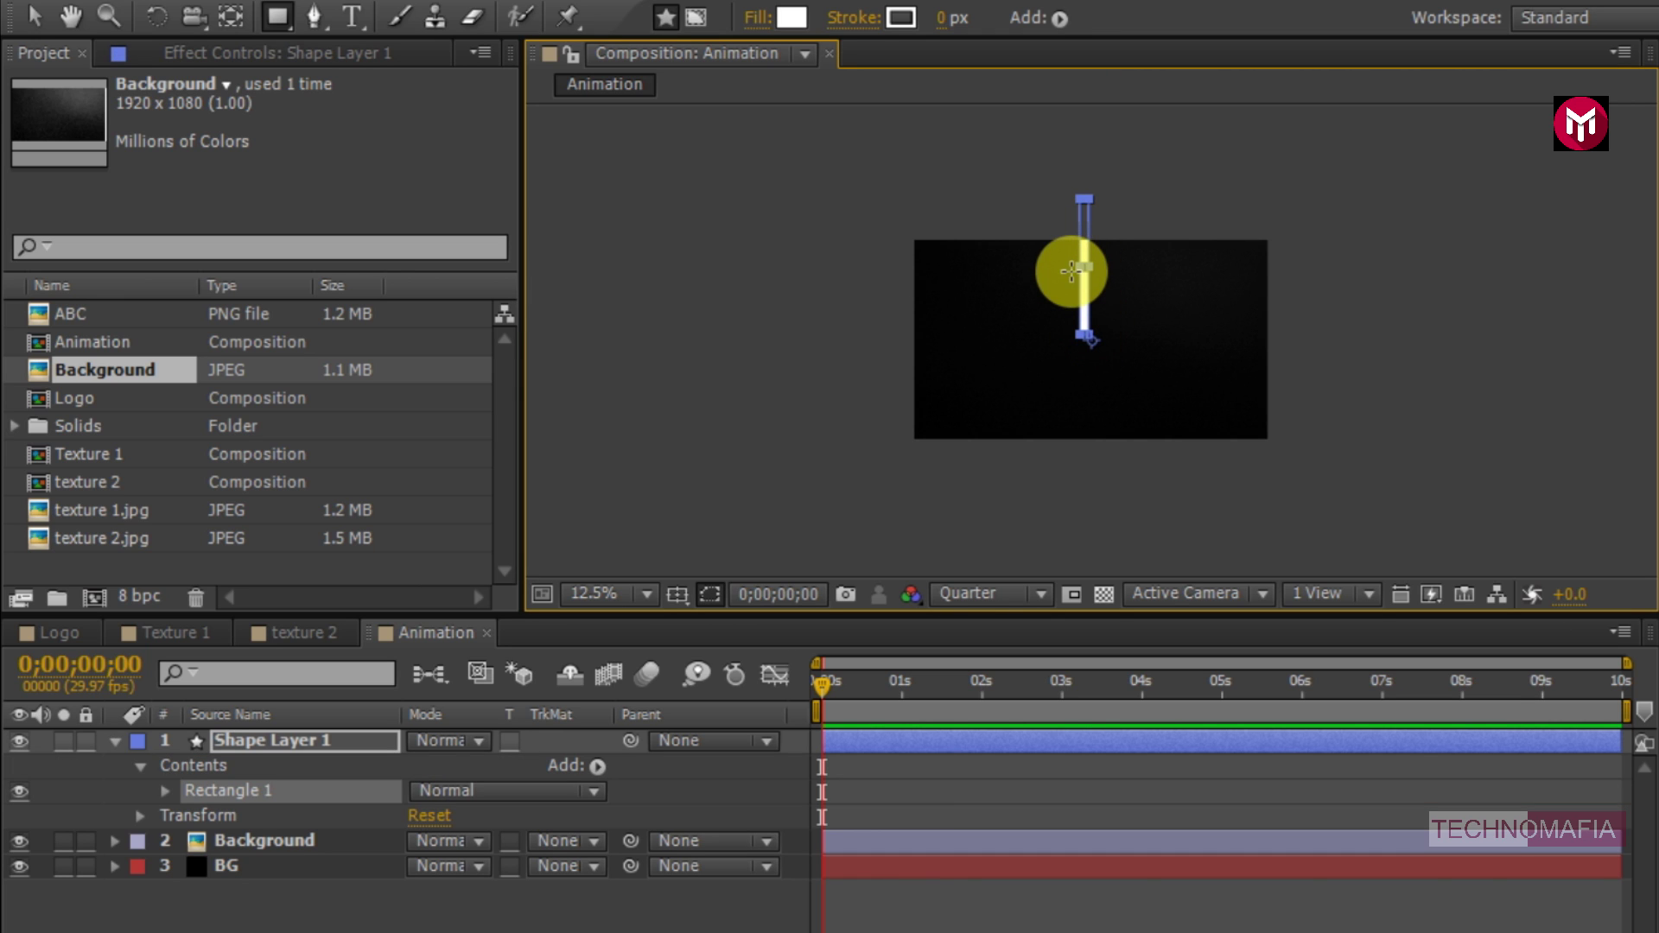
key(period)
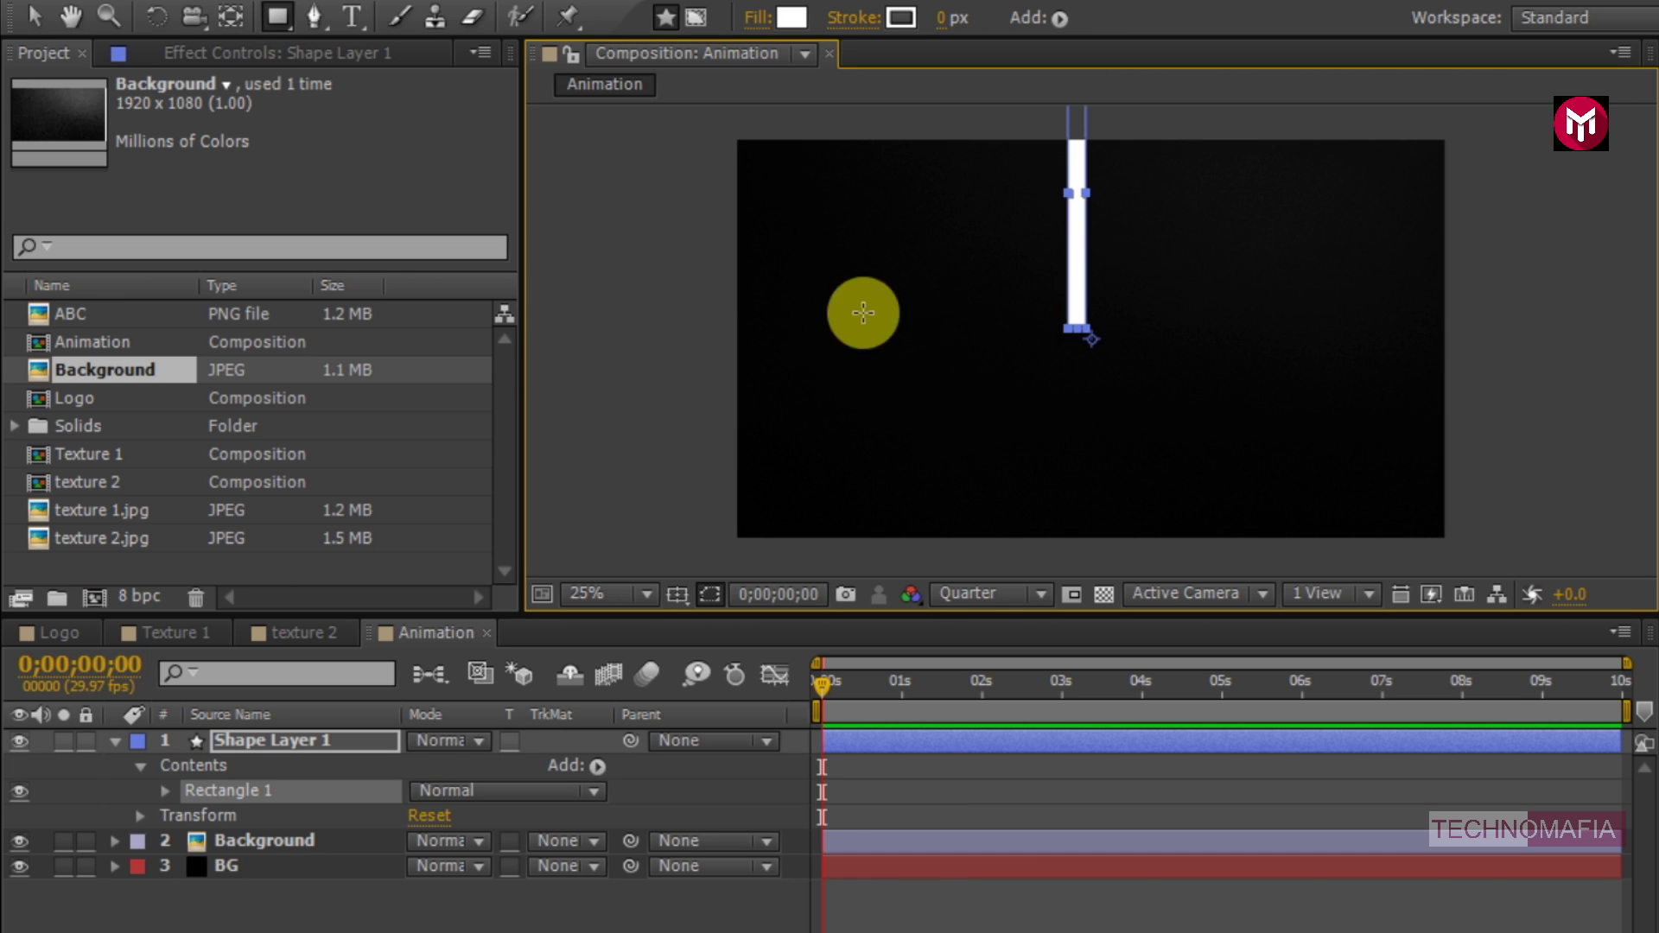
click(34, 15)
drag(1076, 279, 1085, 280)
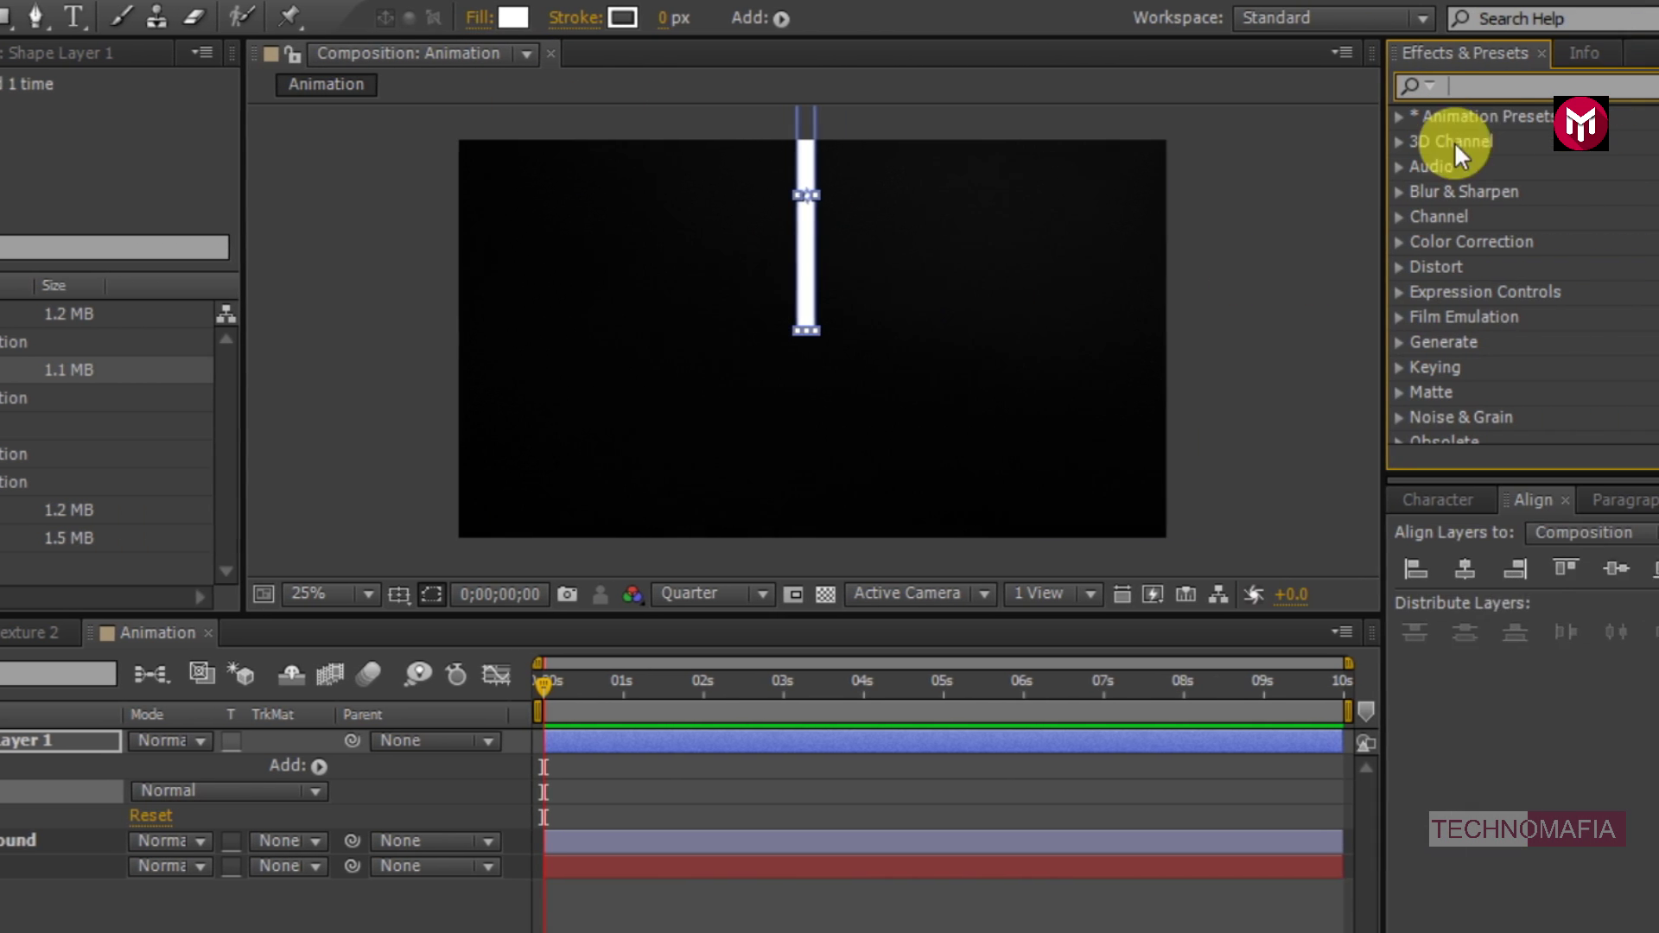
- Apply the CC Radial Fast Blur effect to the white rectangle's shape layer
click(1403, 85)
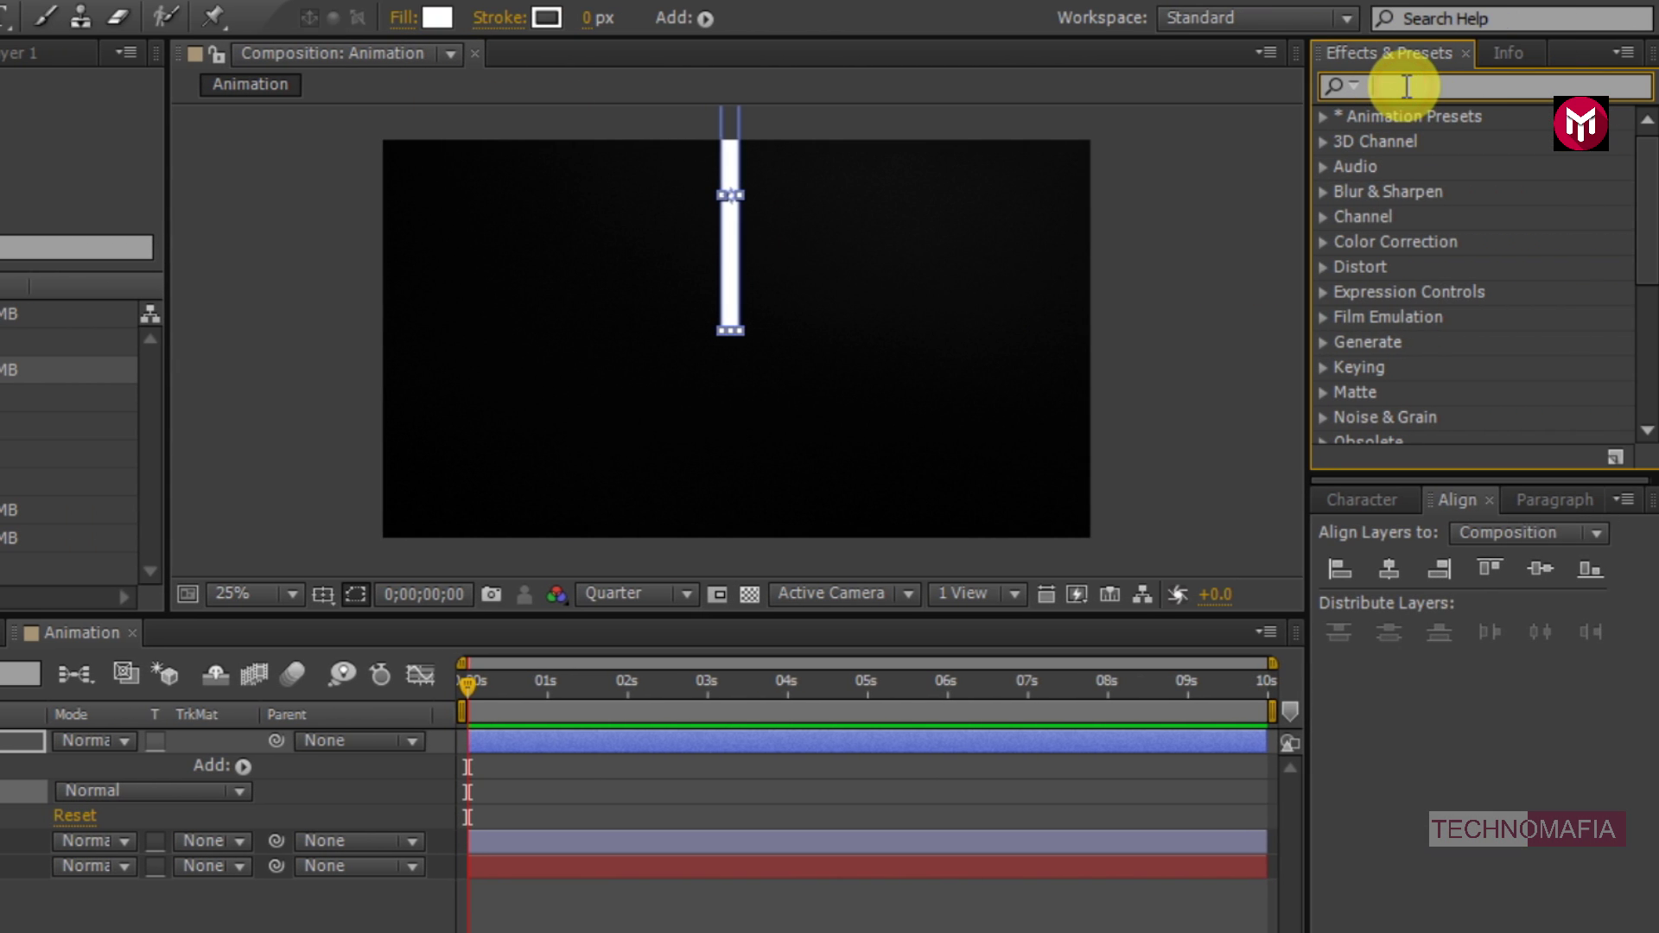
text(cc ra)
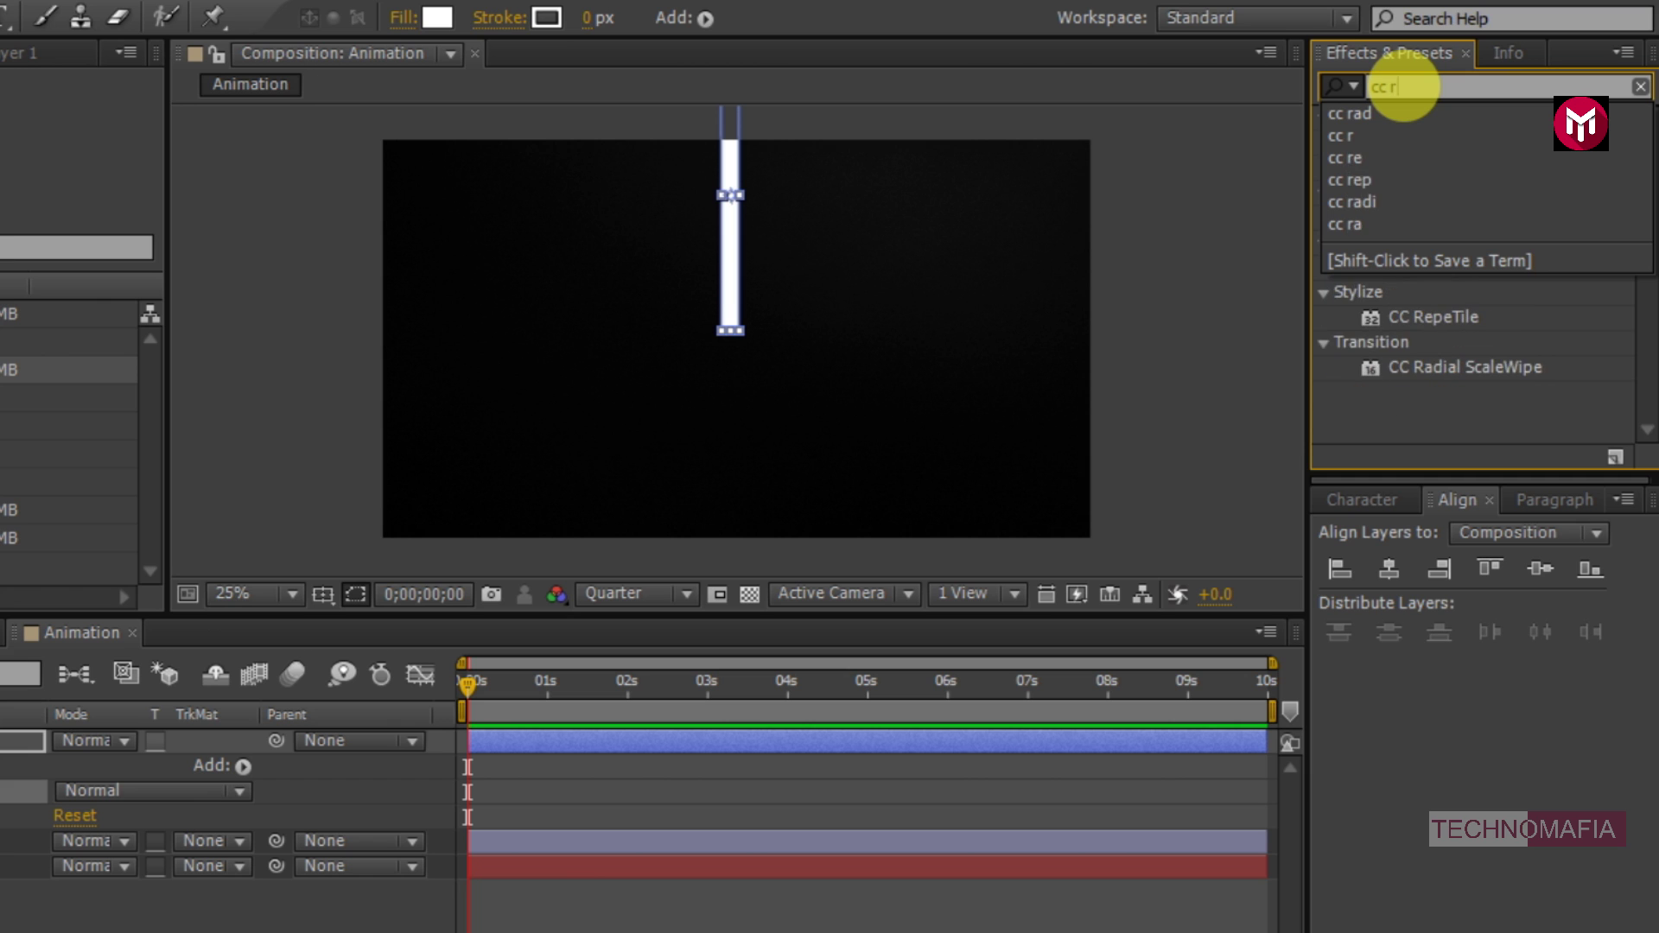
text(di)
double_click(1429, 173)
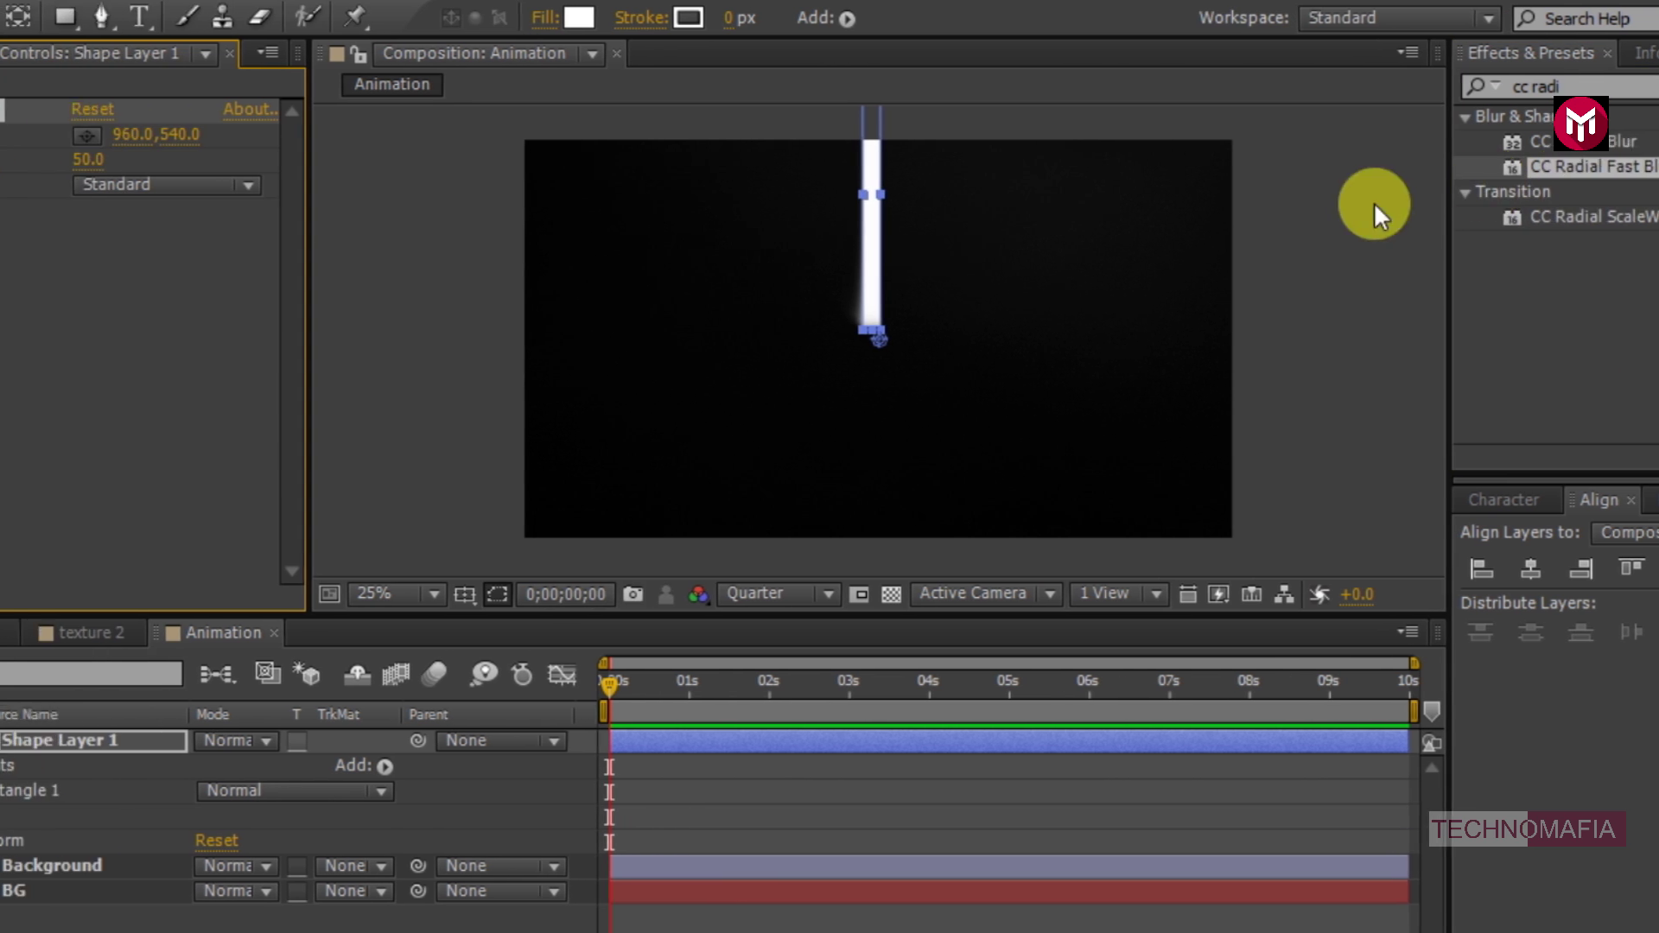
- Place the CC Radial Fast Blur center just above the frame over the rectangle, at 944, -52, and set its amount to 96
click(300, 135)
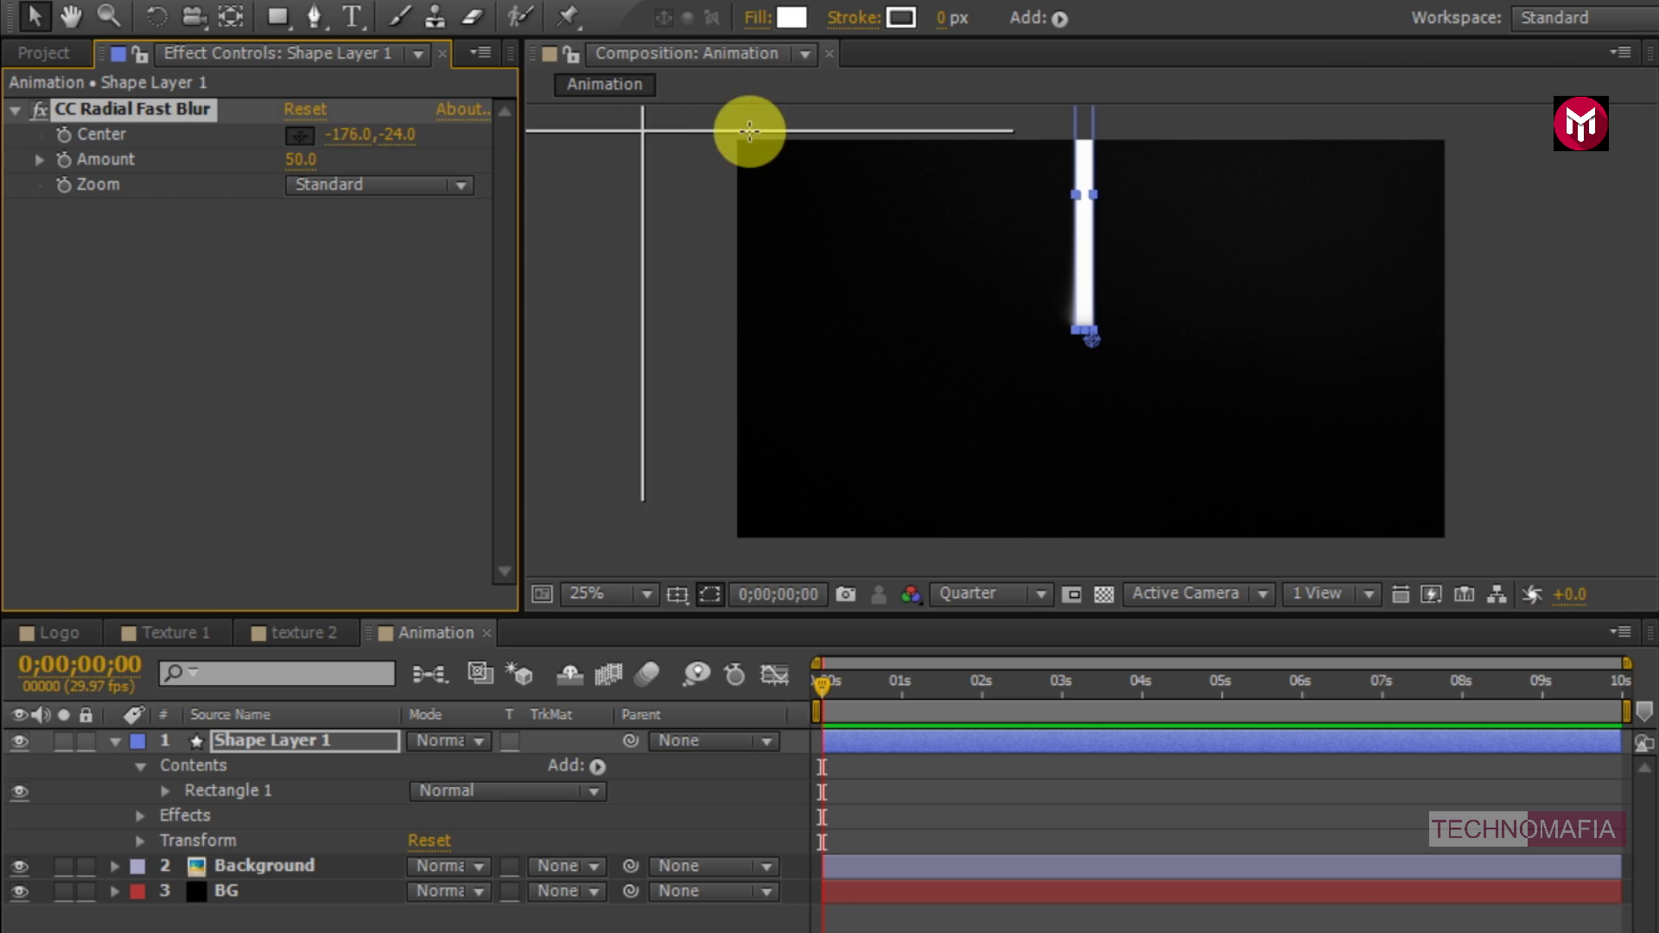
click(1086, 120)
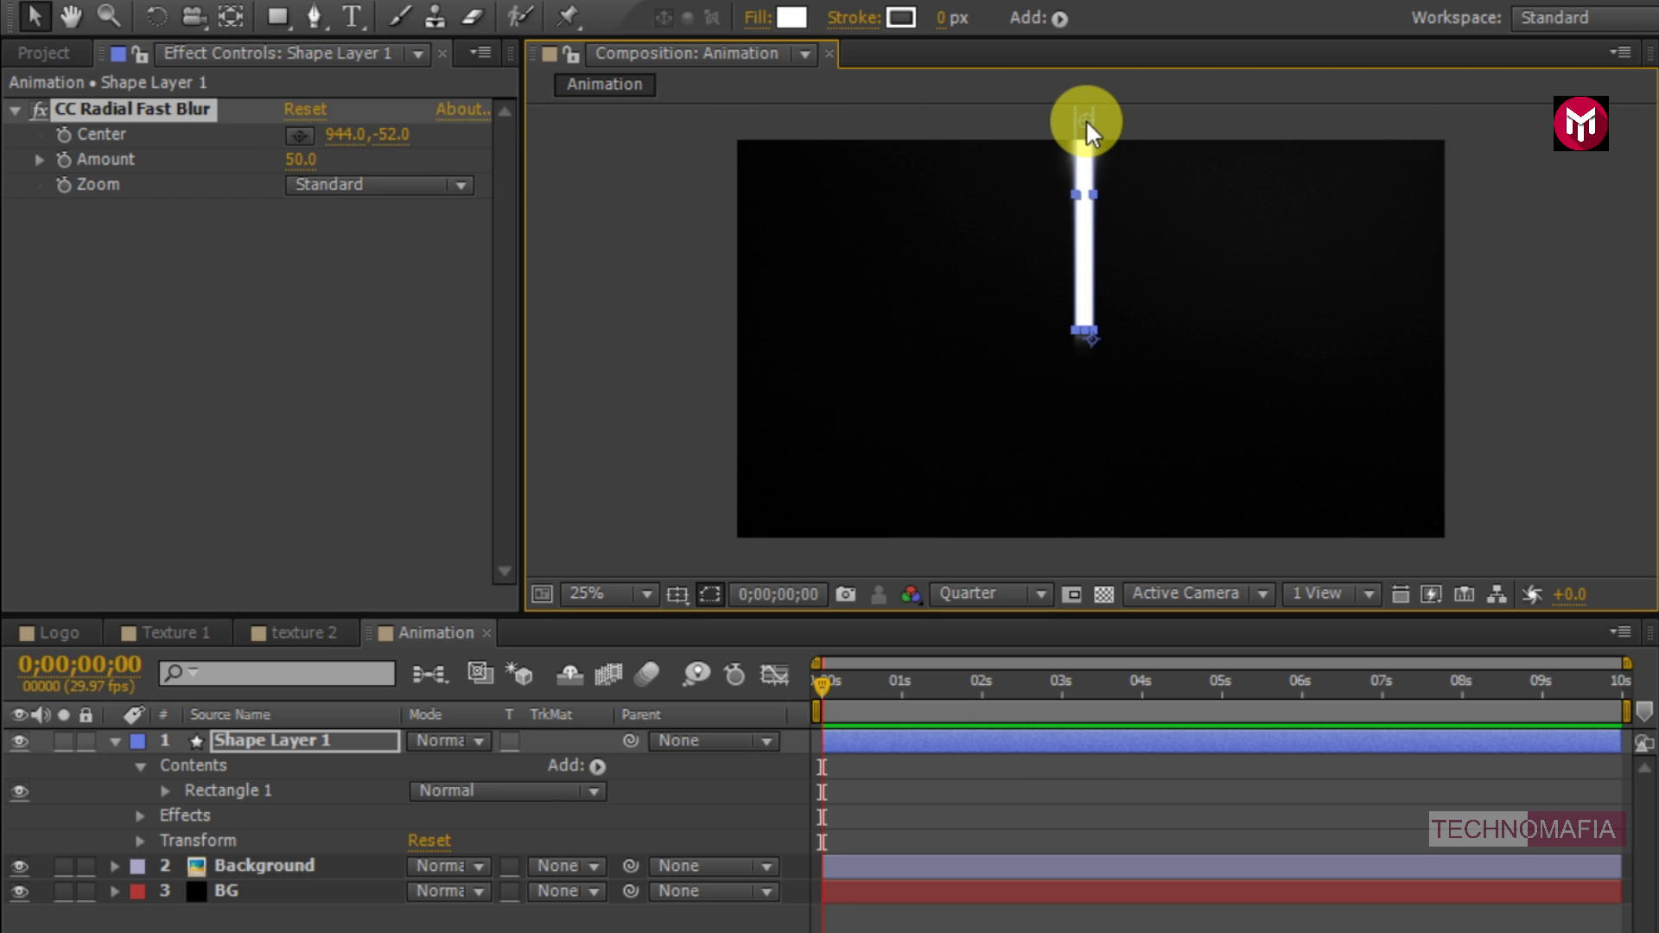
click(299, 160)
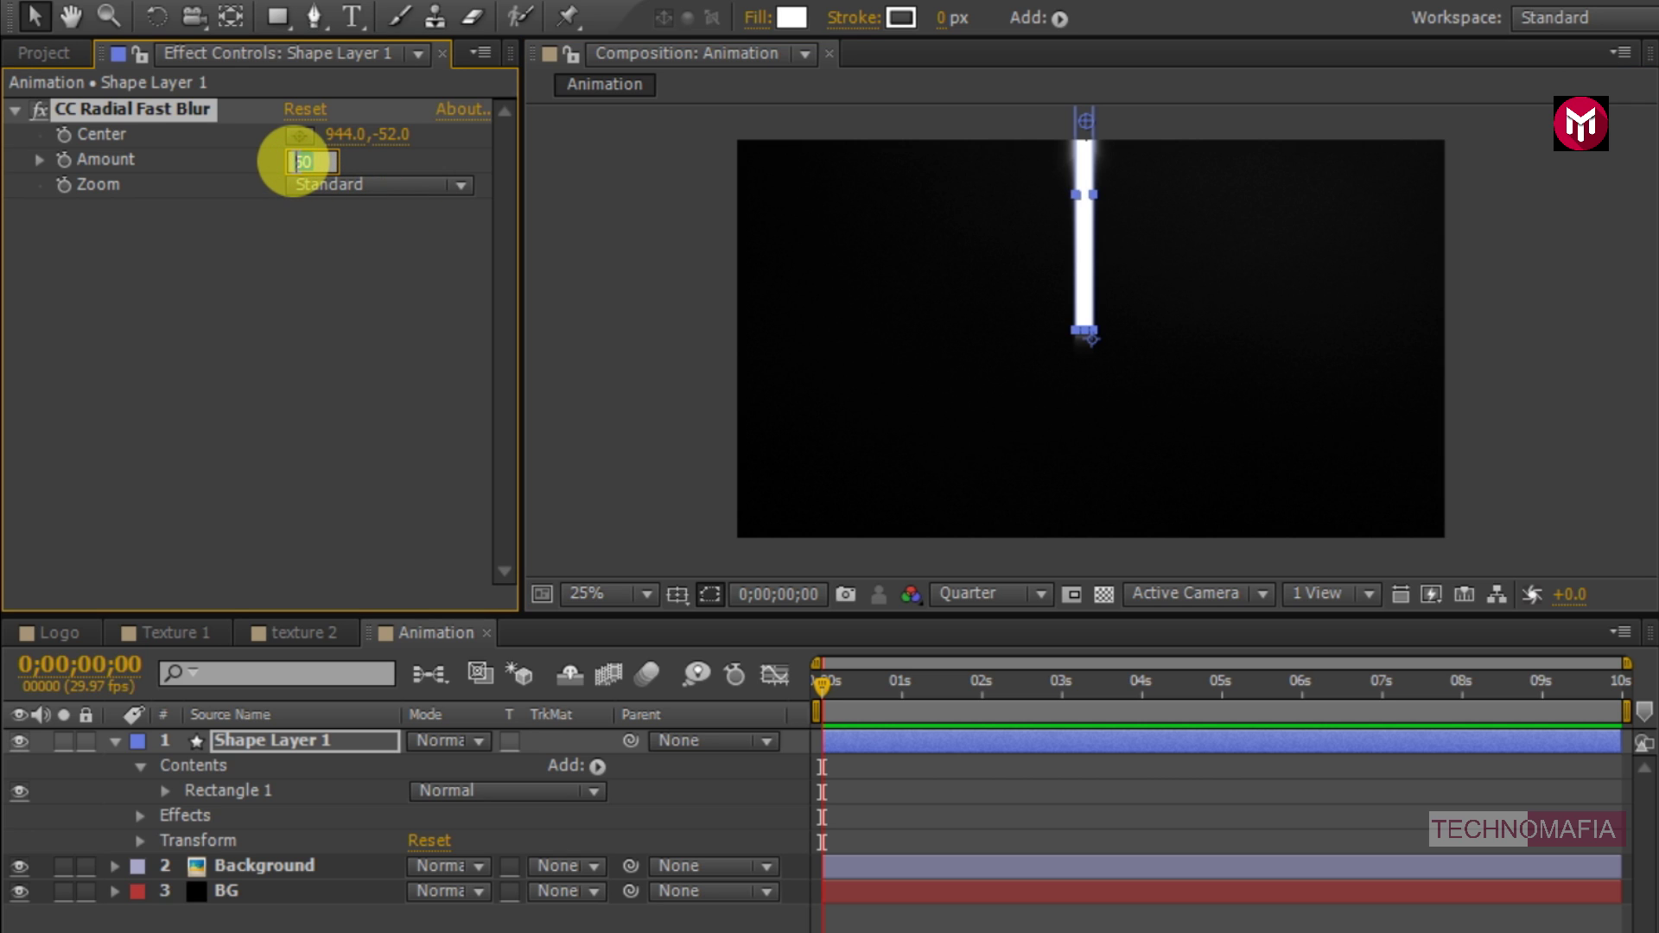
text(96)
key(Return)
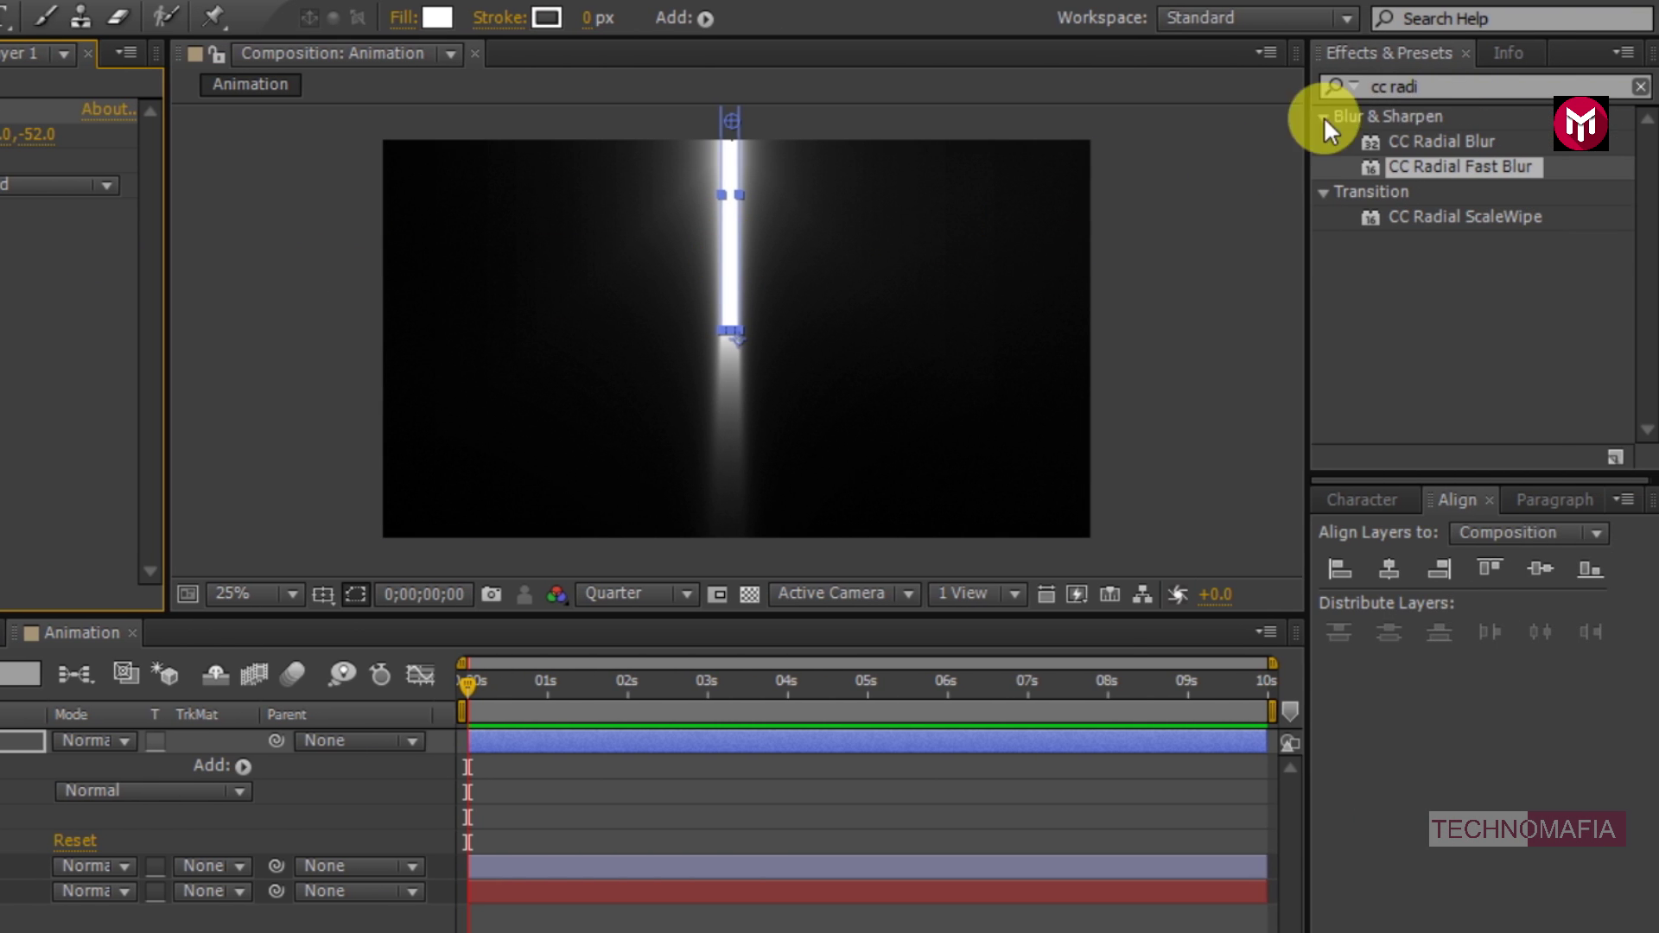
- Add the Fast Blur effect to the shape layer and set its blurriness to 400
click(1413, 88)
click(1349, 87)
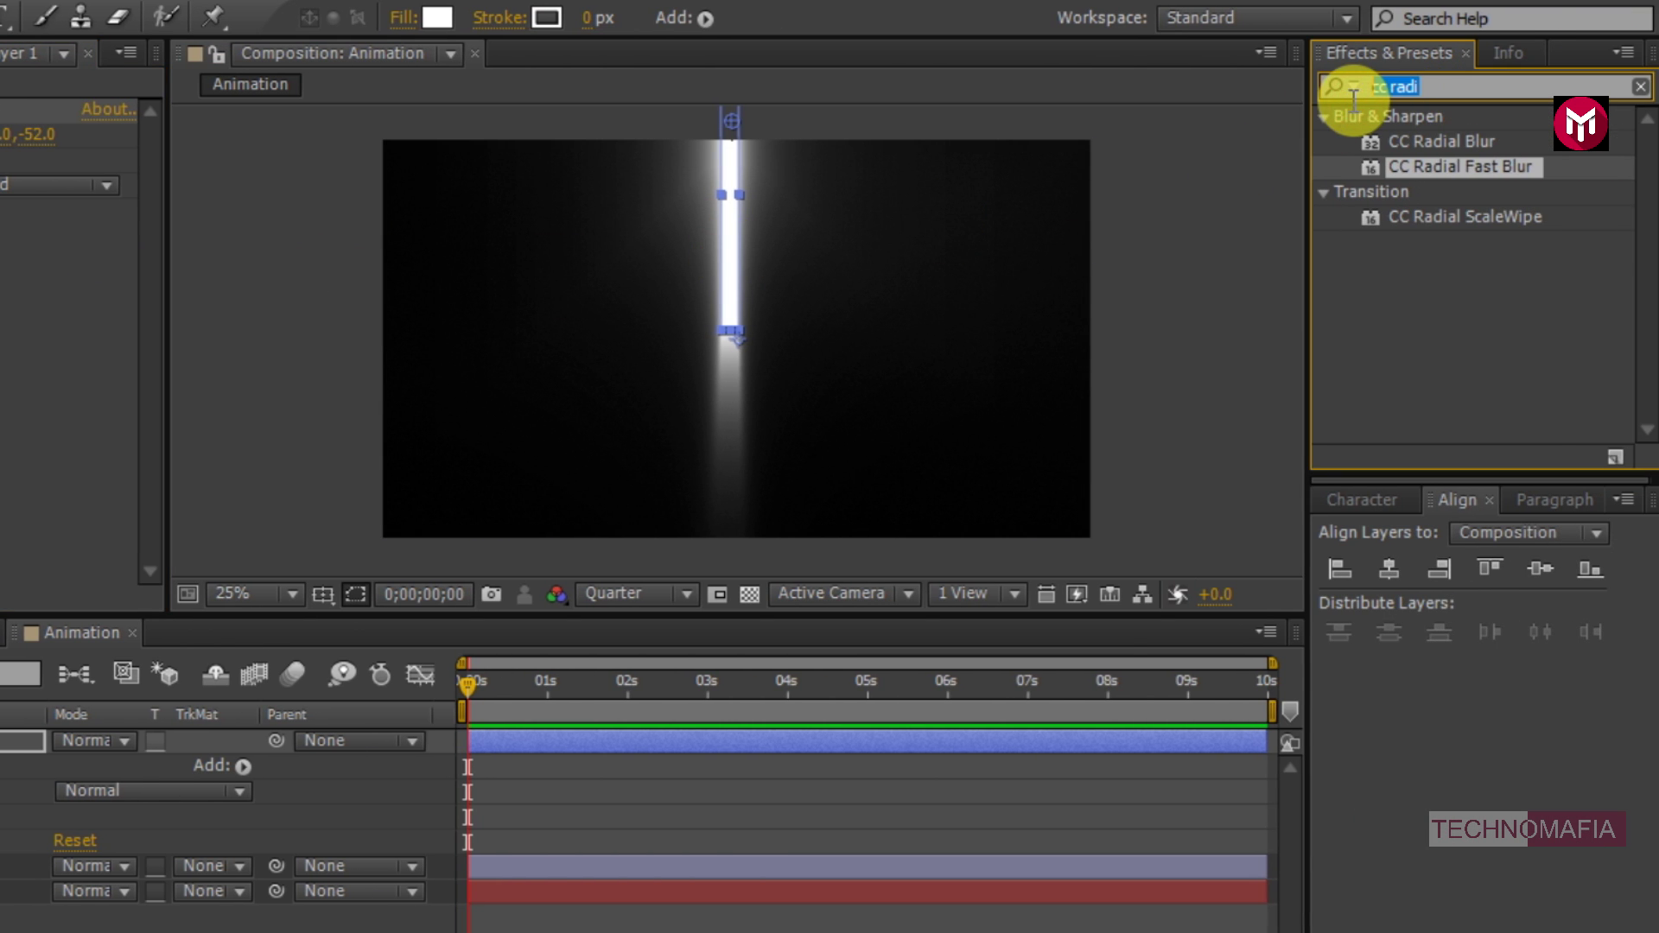
text(fast)
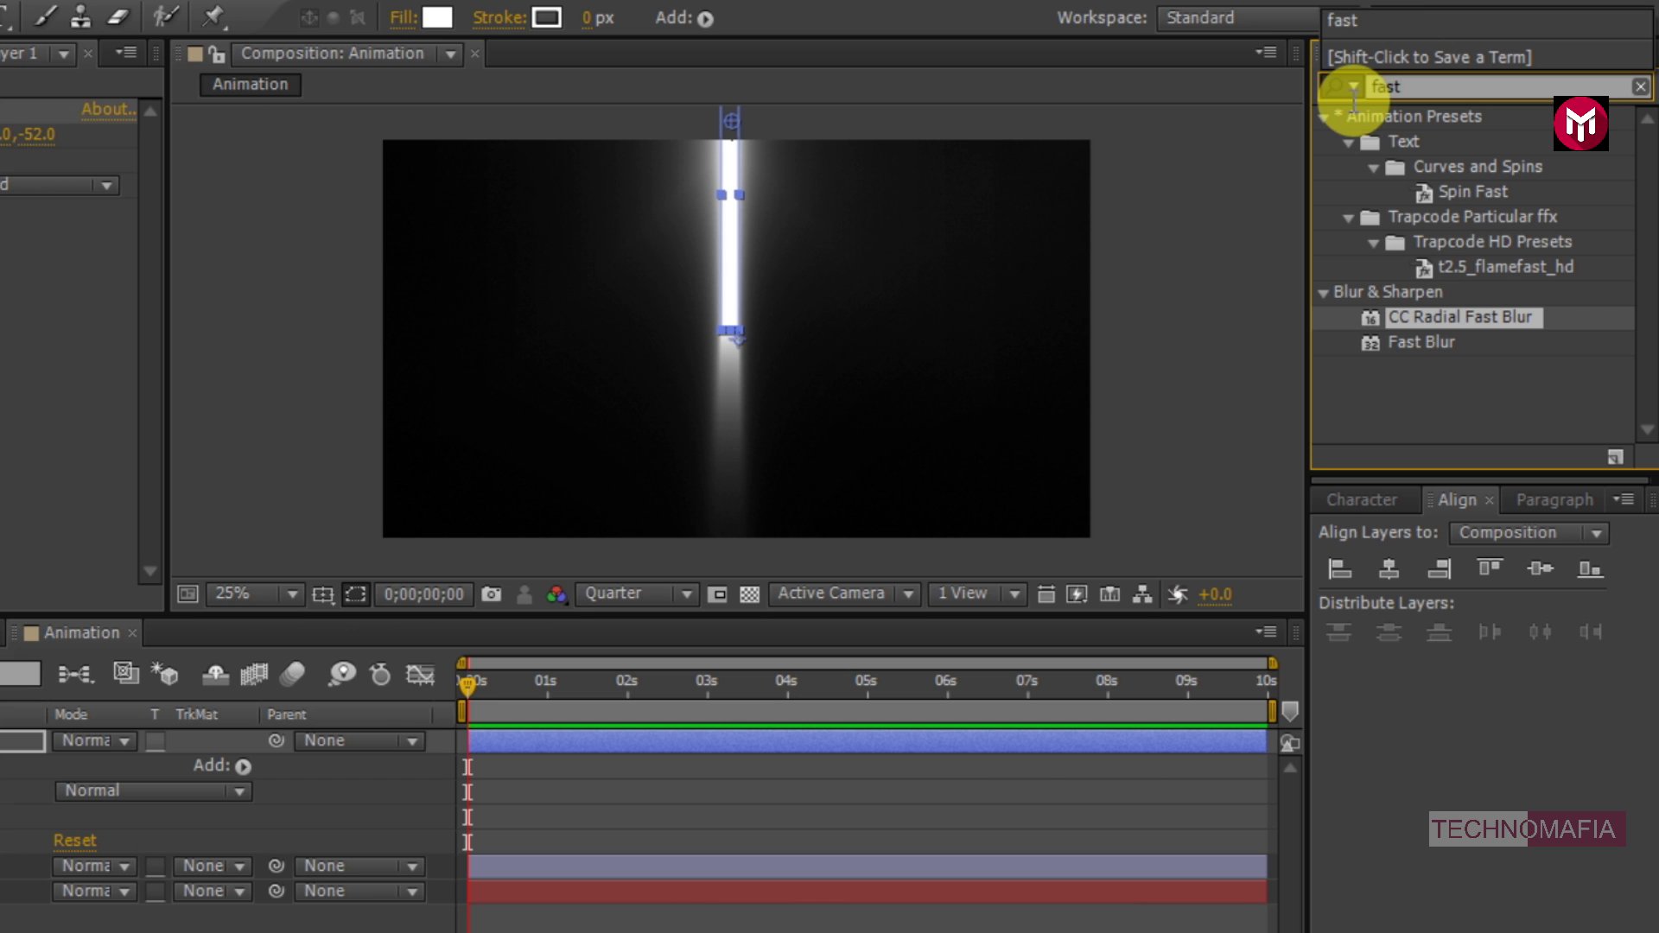
double_click(1417, 343)
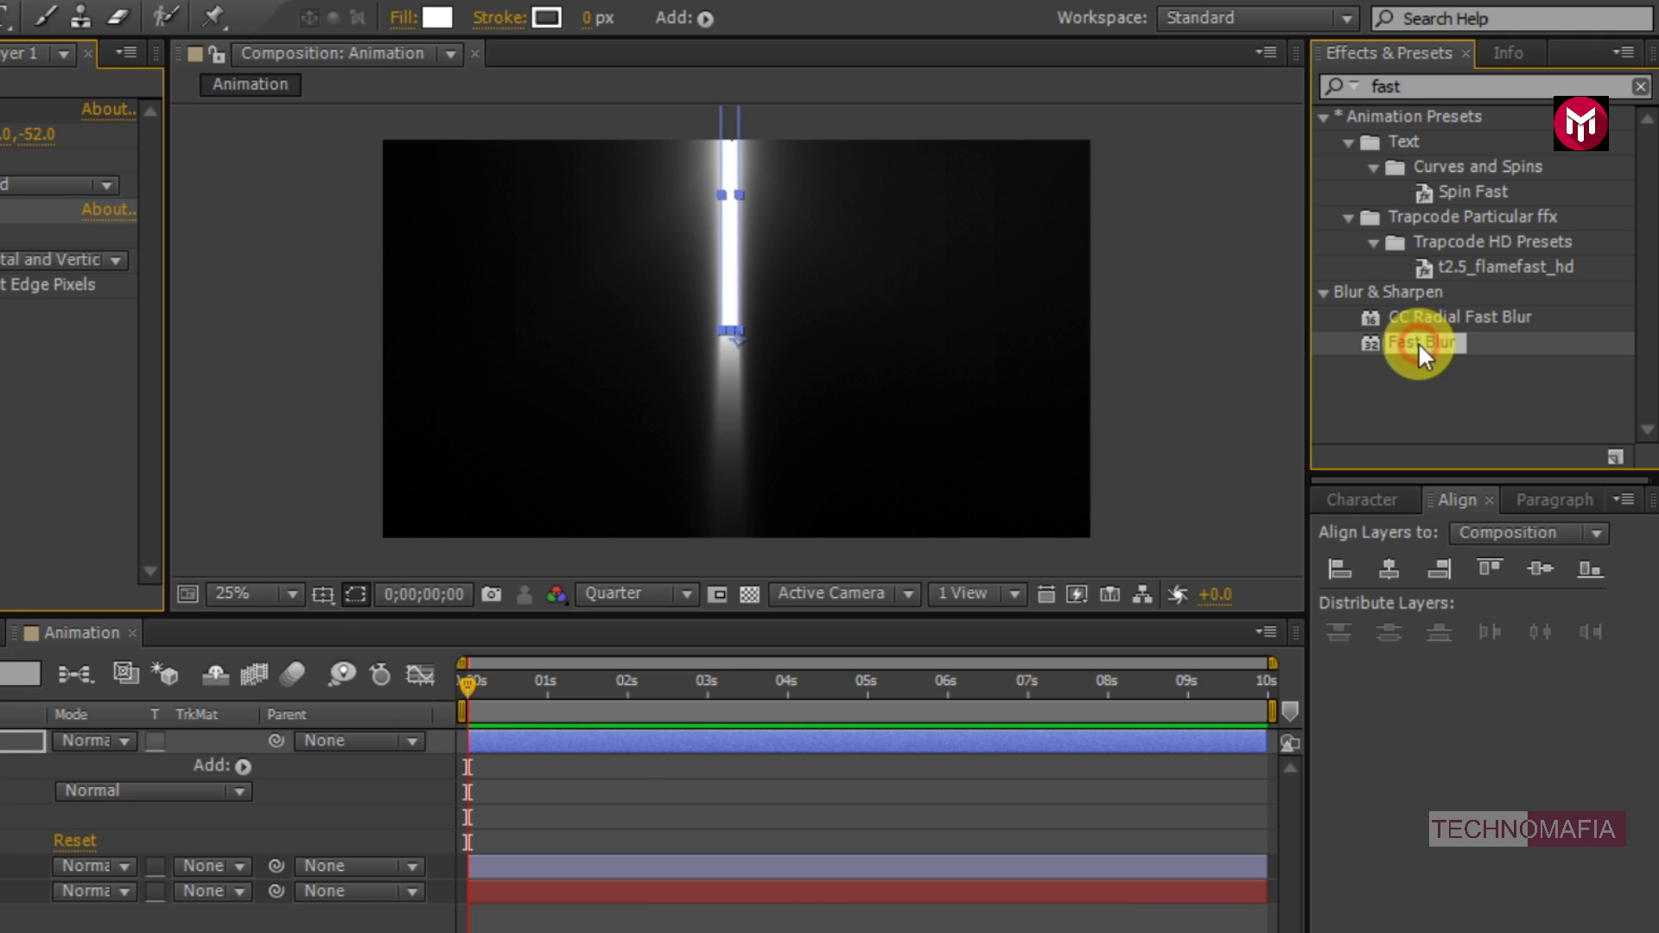
click(49, 234)
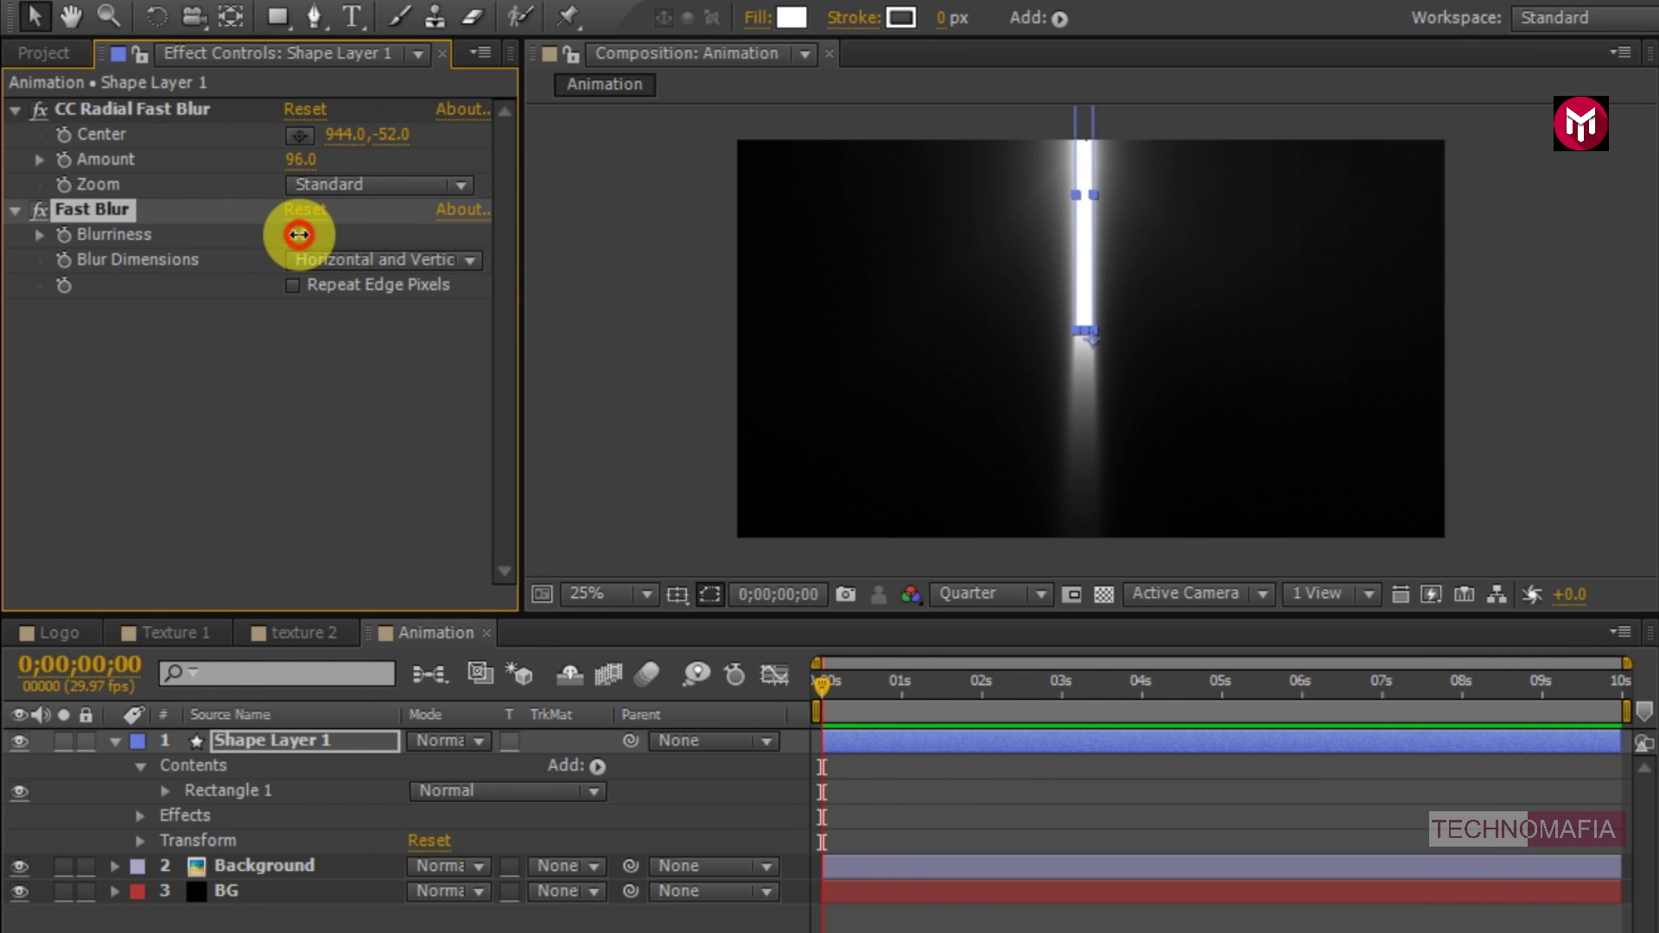
text(400)
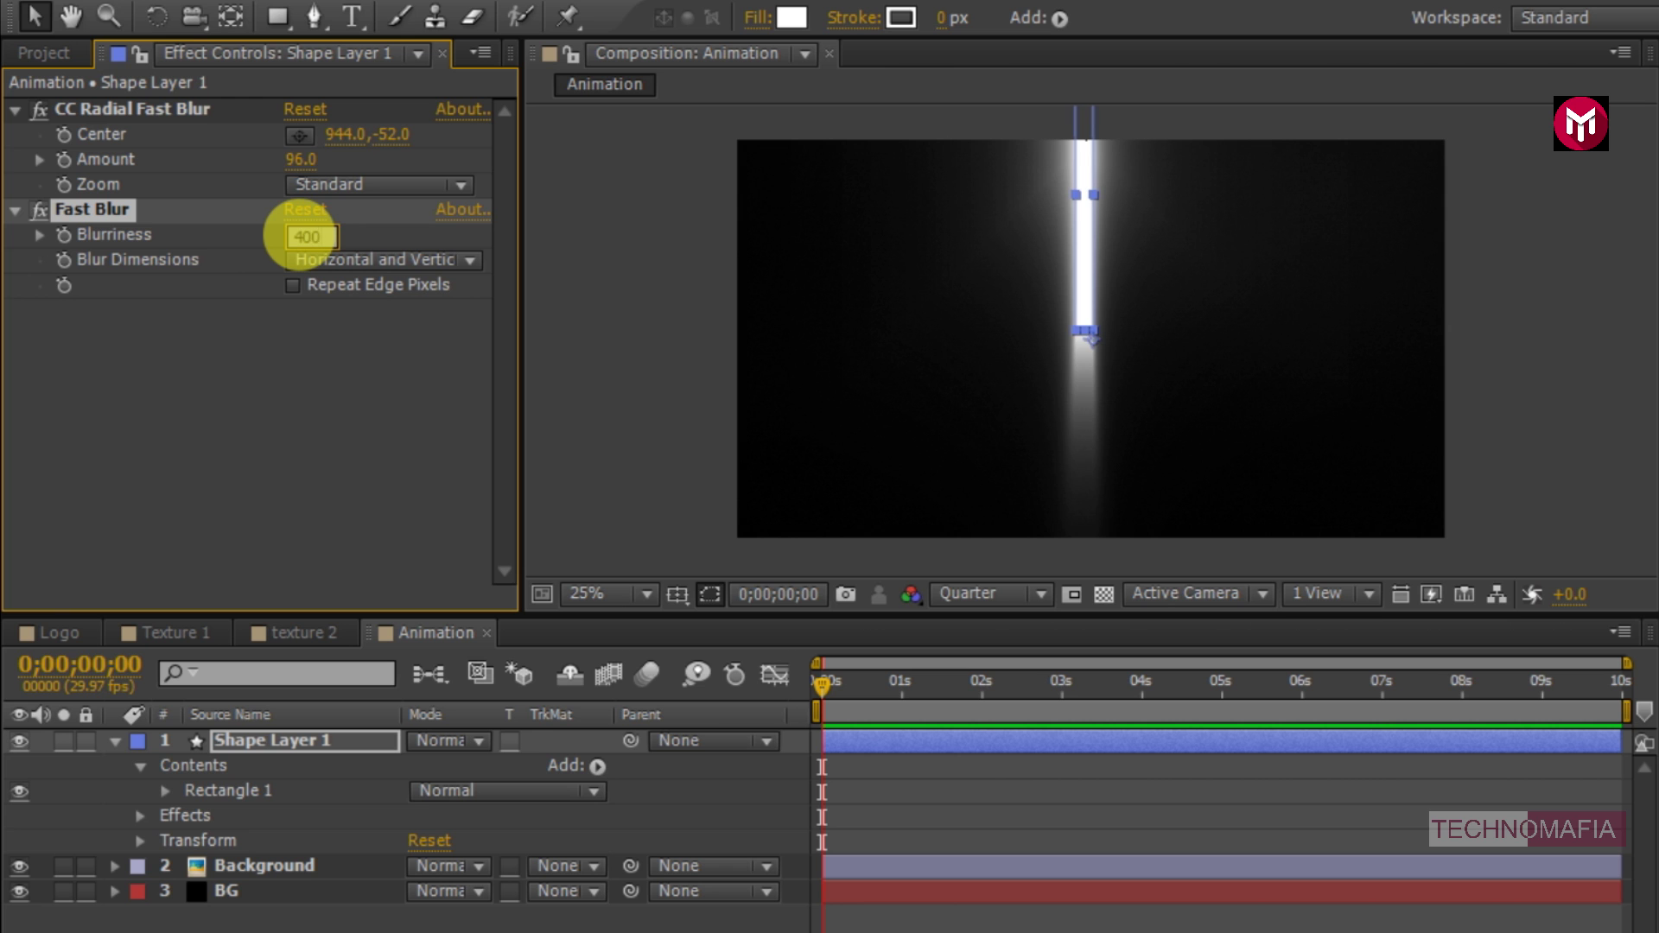
key(Return)
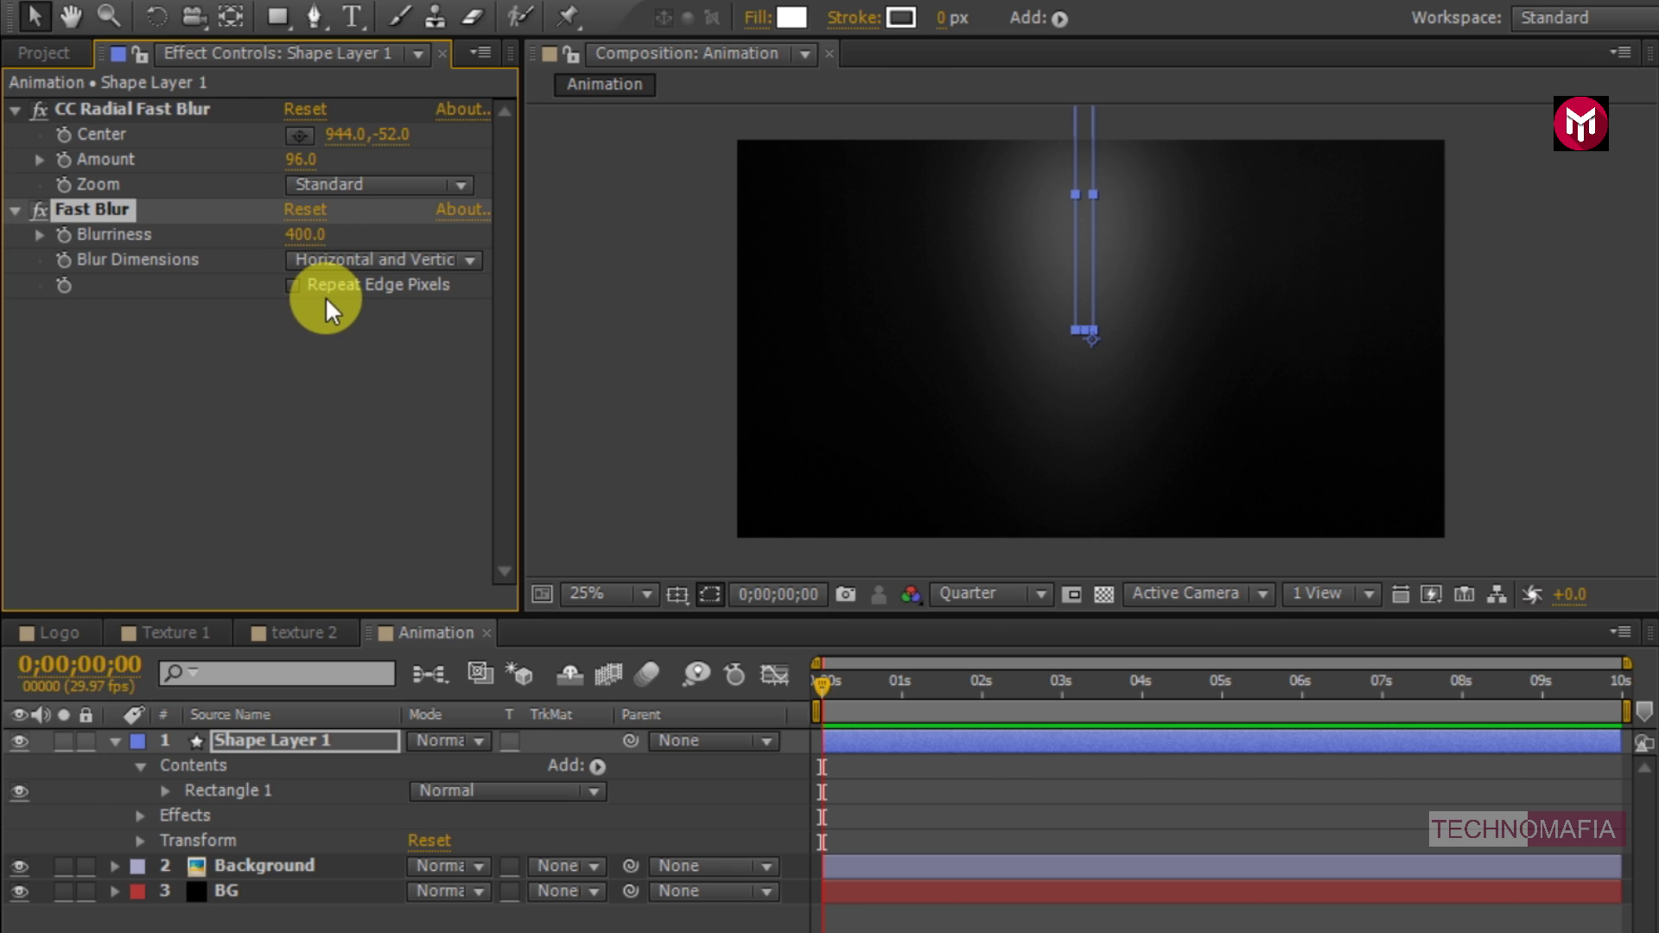
- Add the Noise effect to the shape layer with an amount of noise of 5%
click(1381, 90)
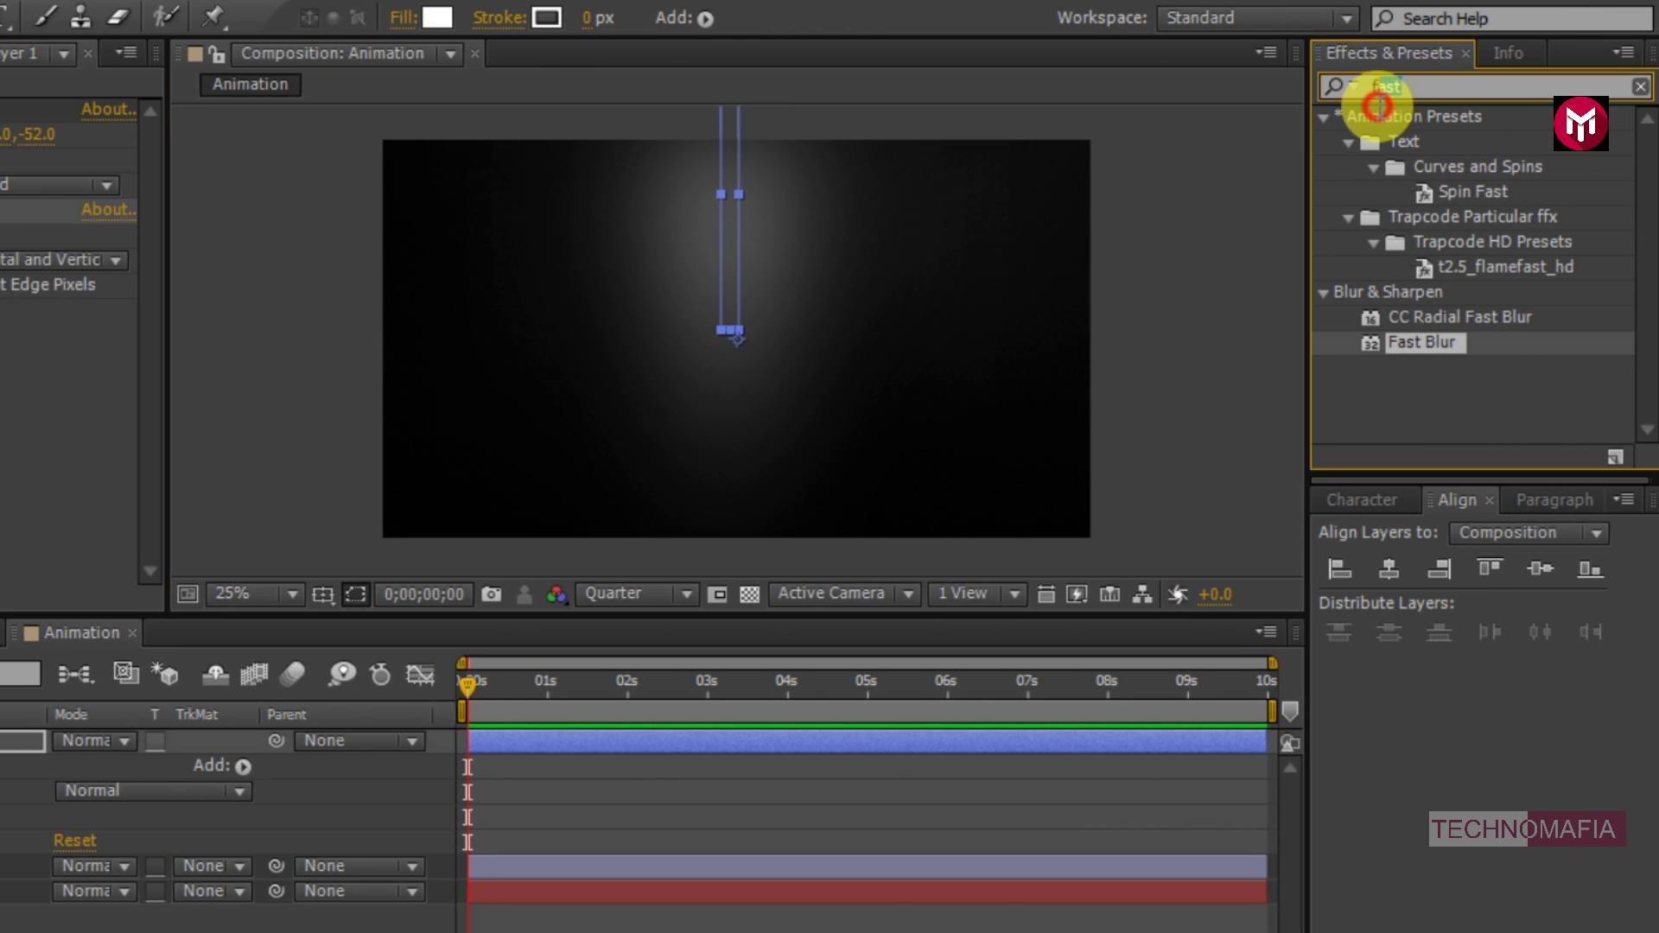
text(noise)
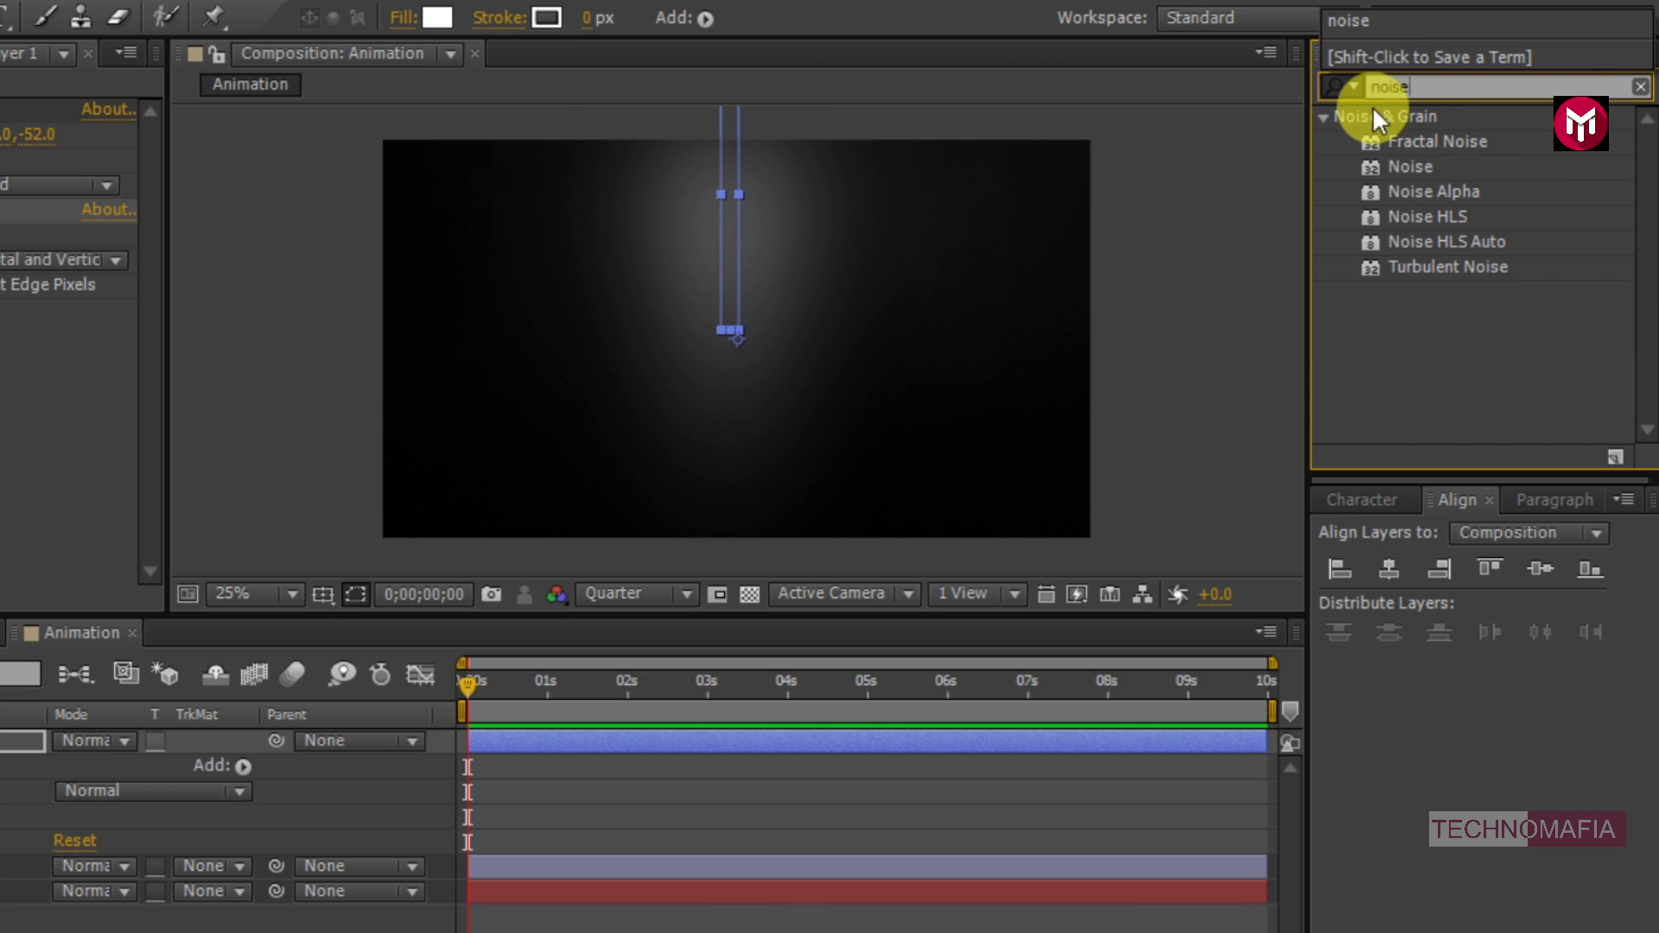
double_click(1404, 170)
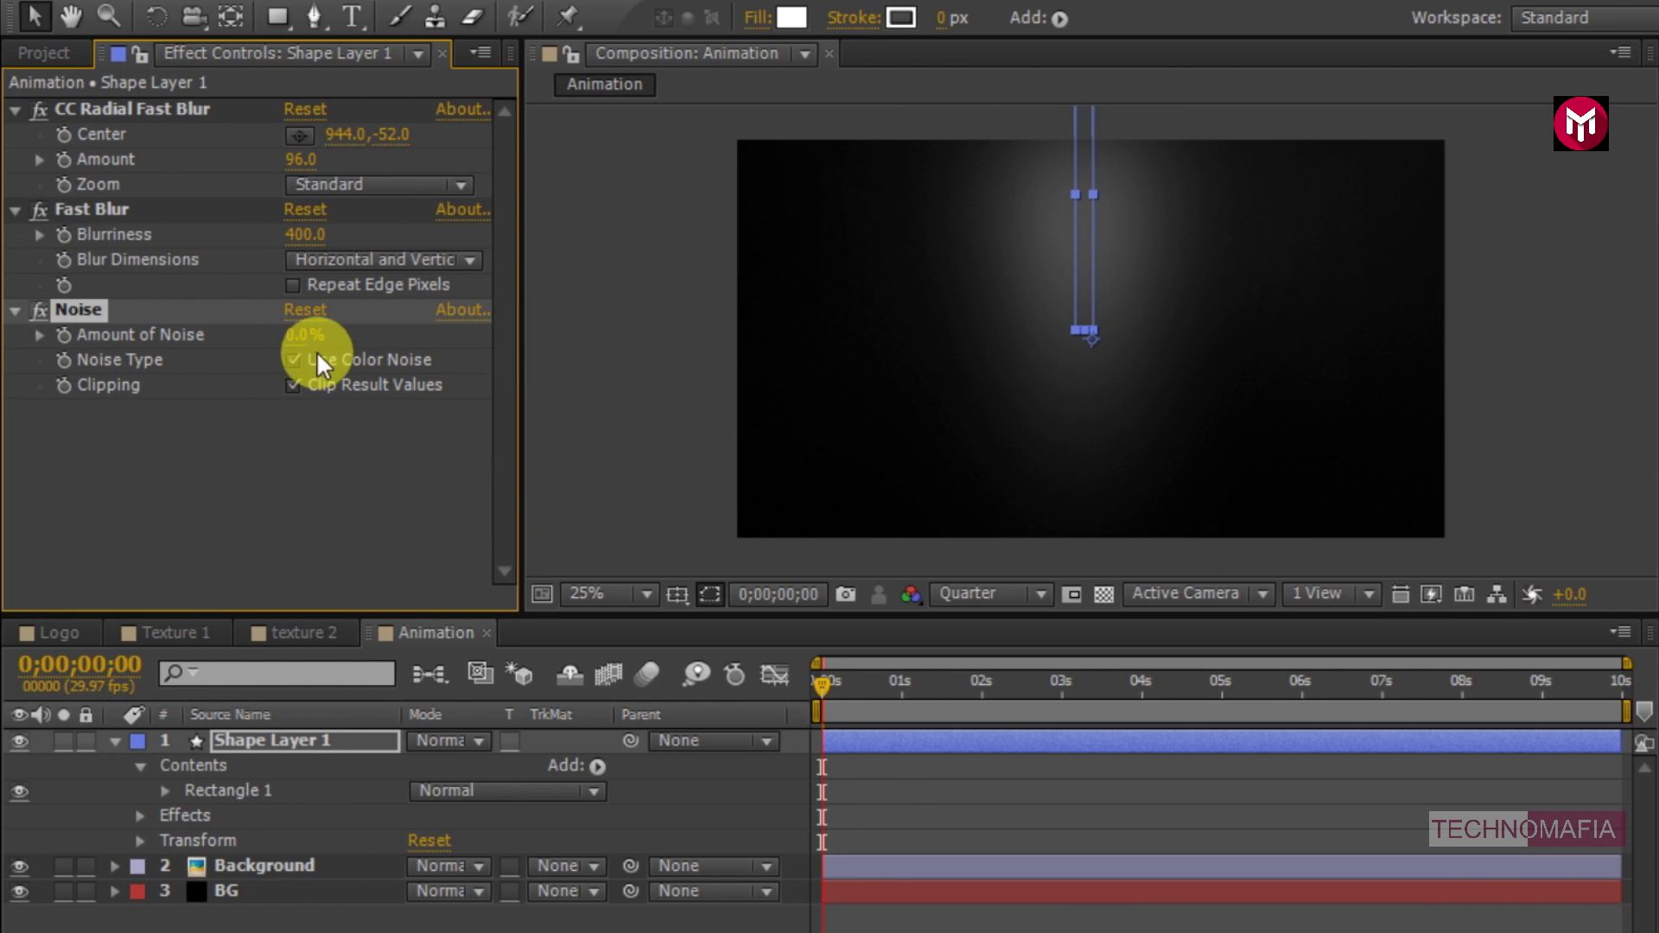
click(300, 336)
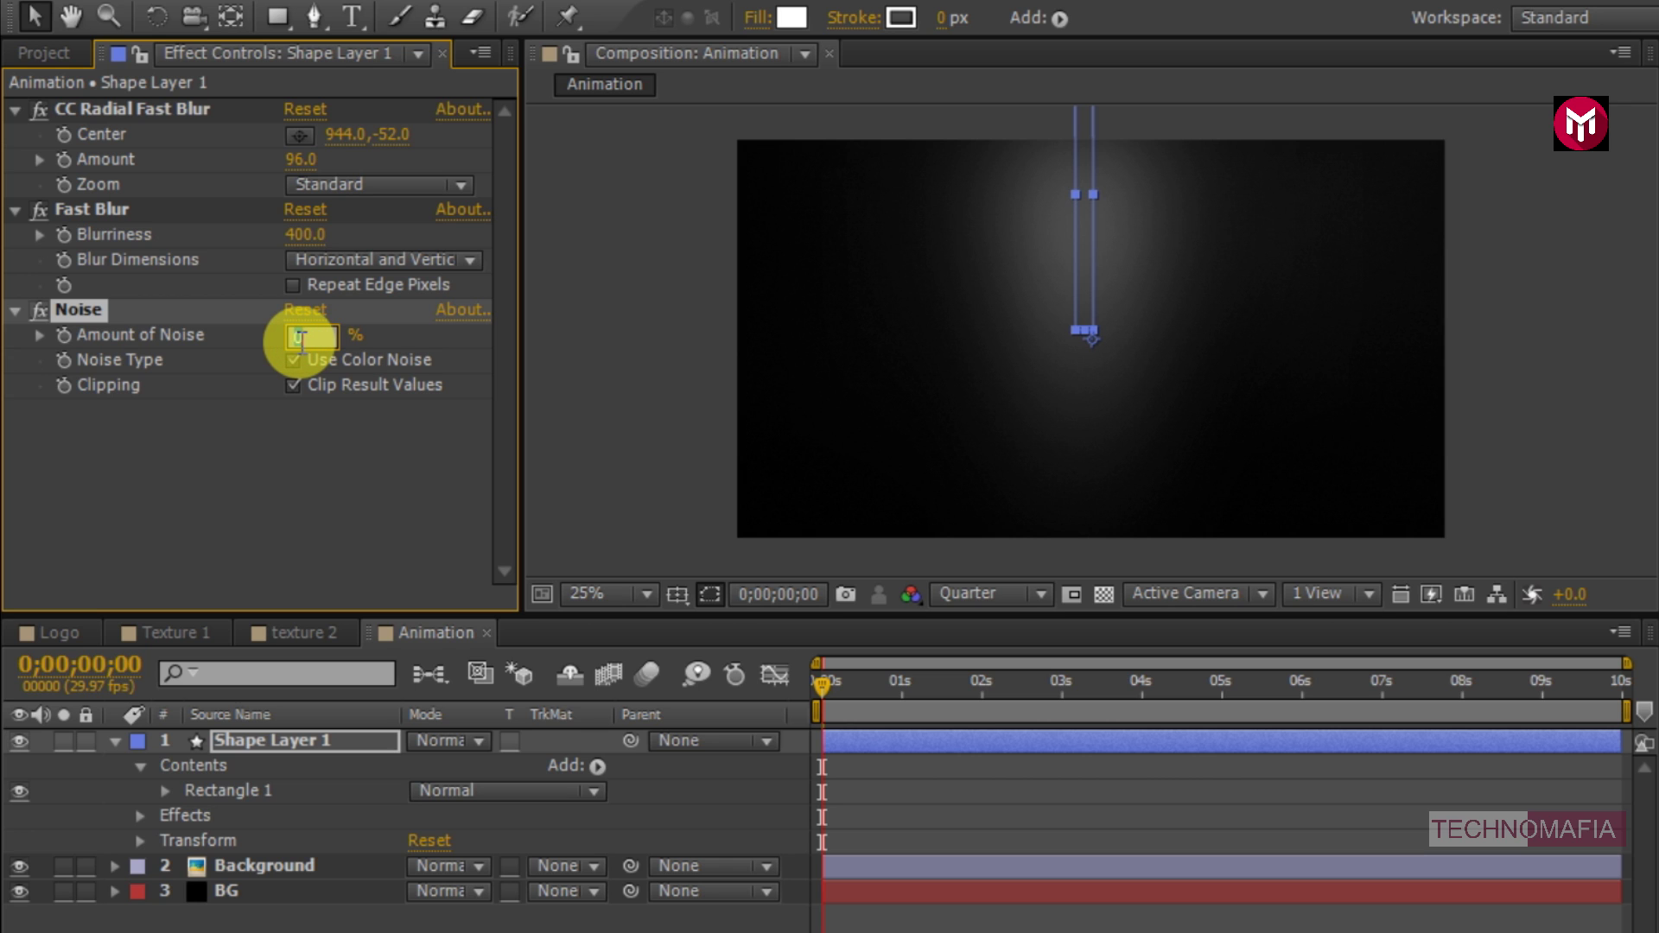
text(5)
key(Return)
- Pre-compose the shape layer, Background and BG layers together into a new composition named Background
click(111, 740)
click(222, 840)
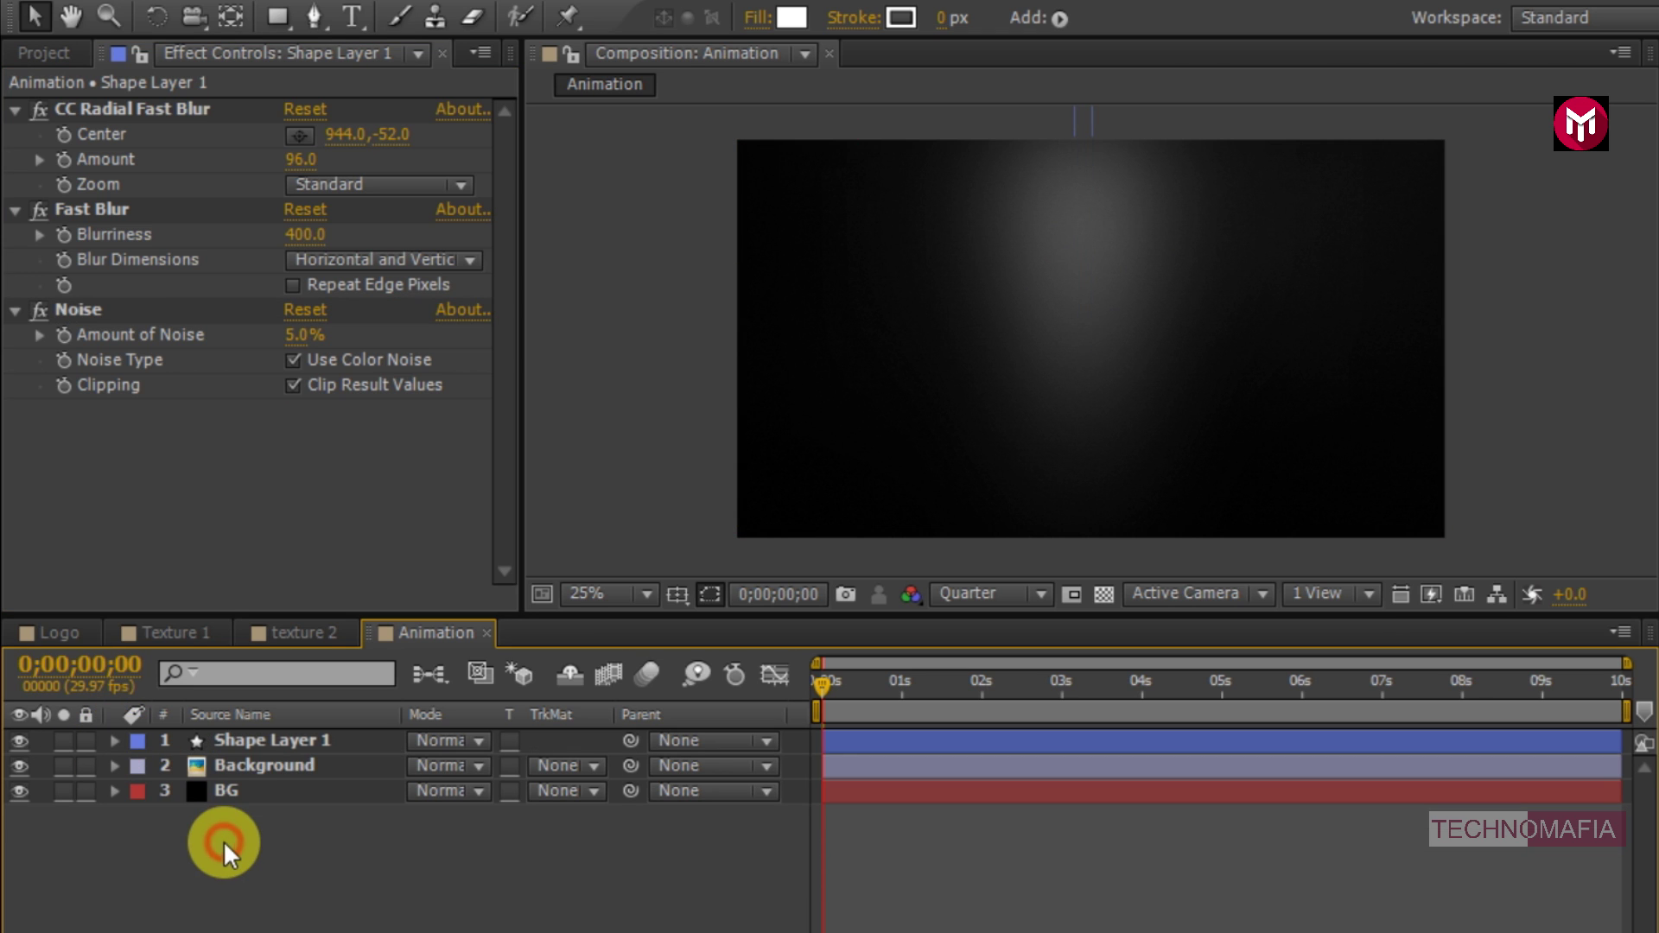
click(226, 795)
shift+click(234, 765)
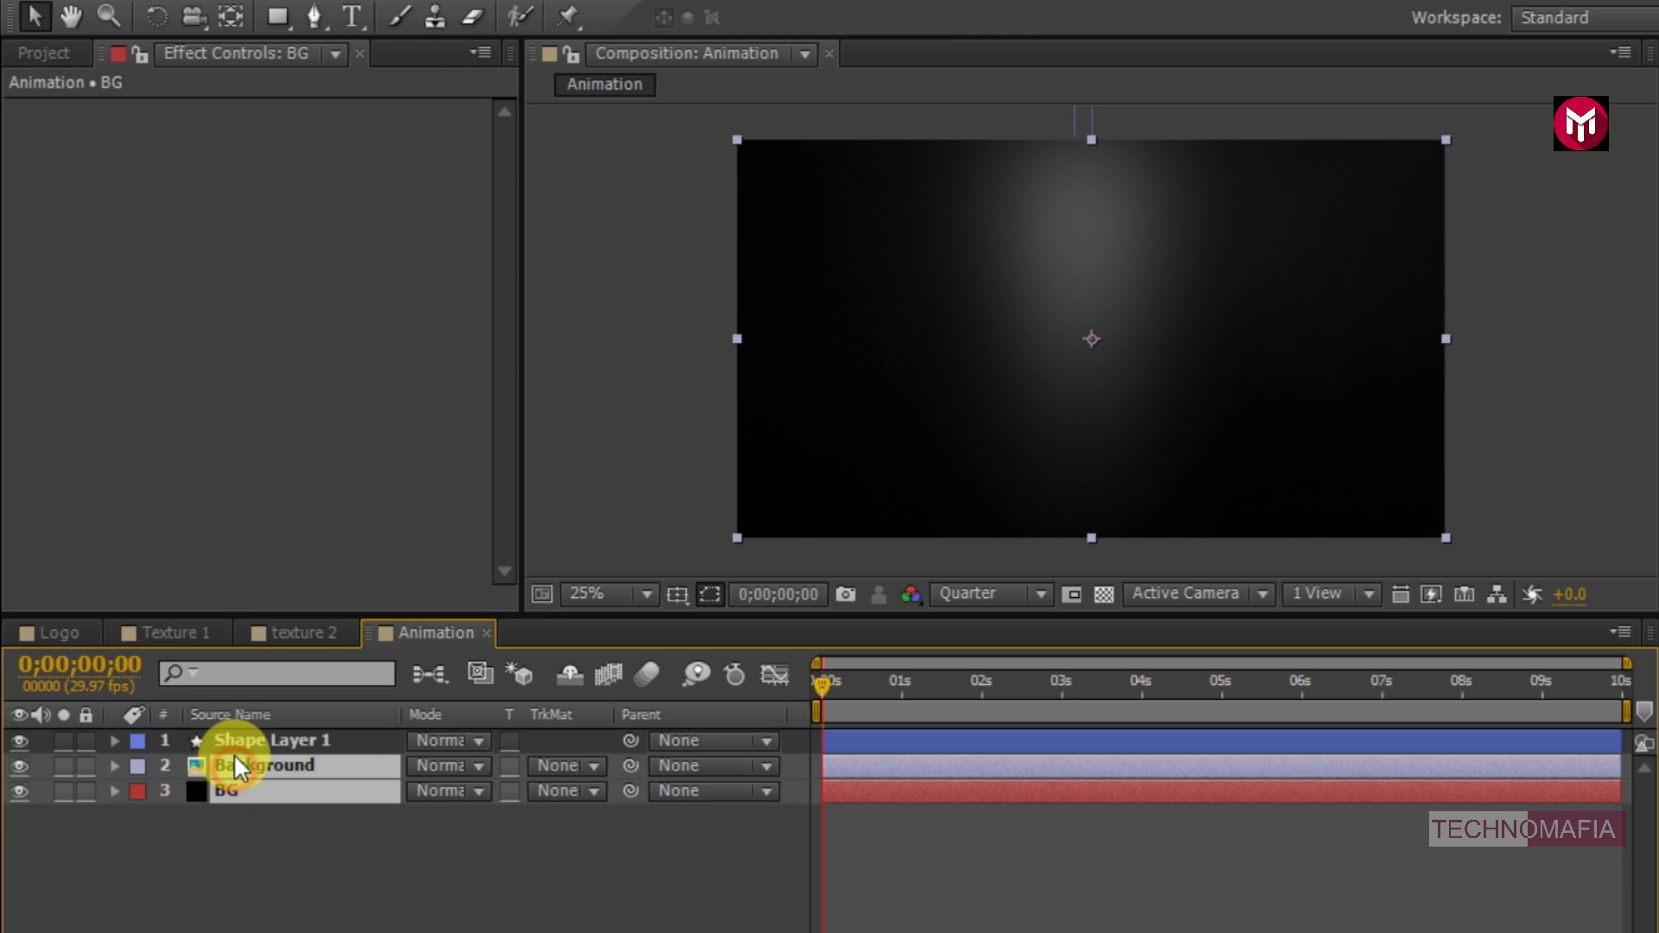
shift+click(233, 741)
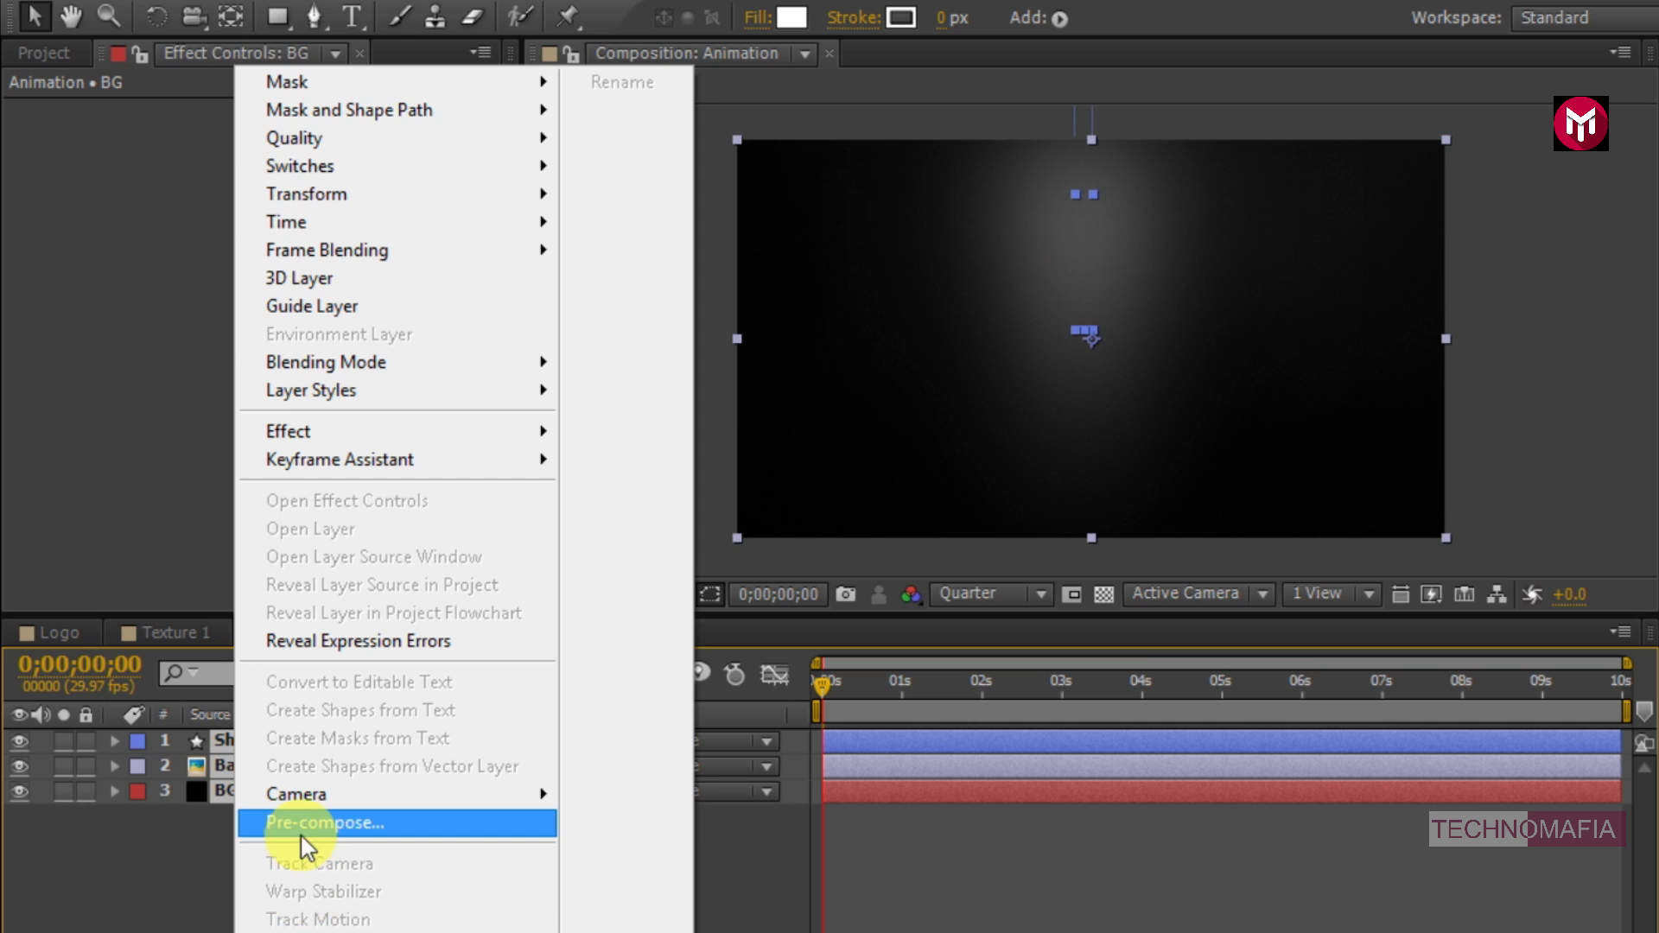
click(298, 827)
text(Ba)
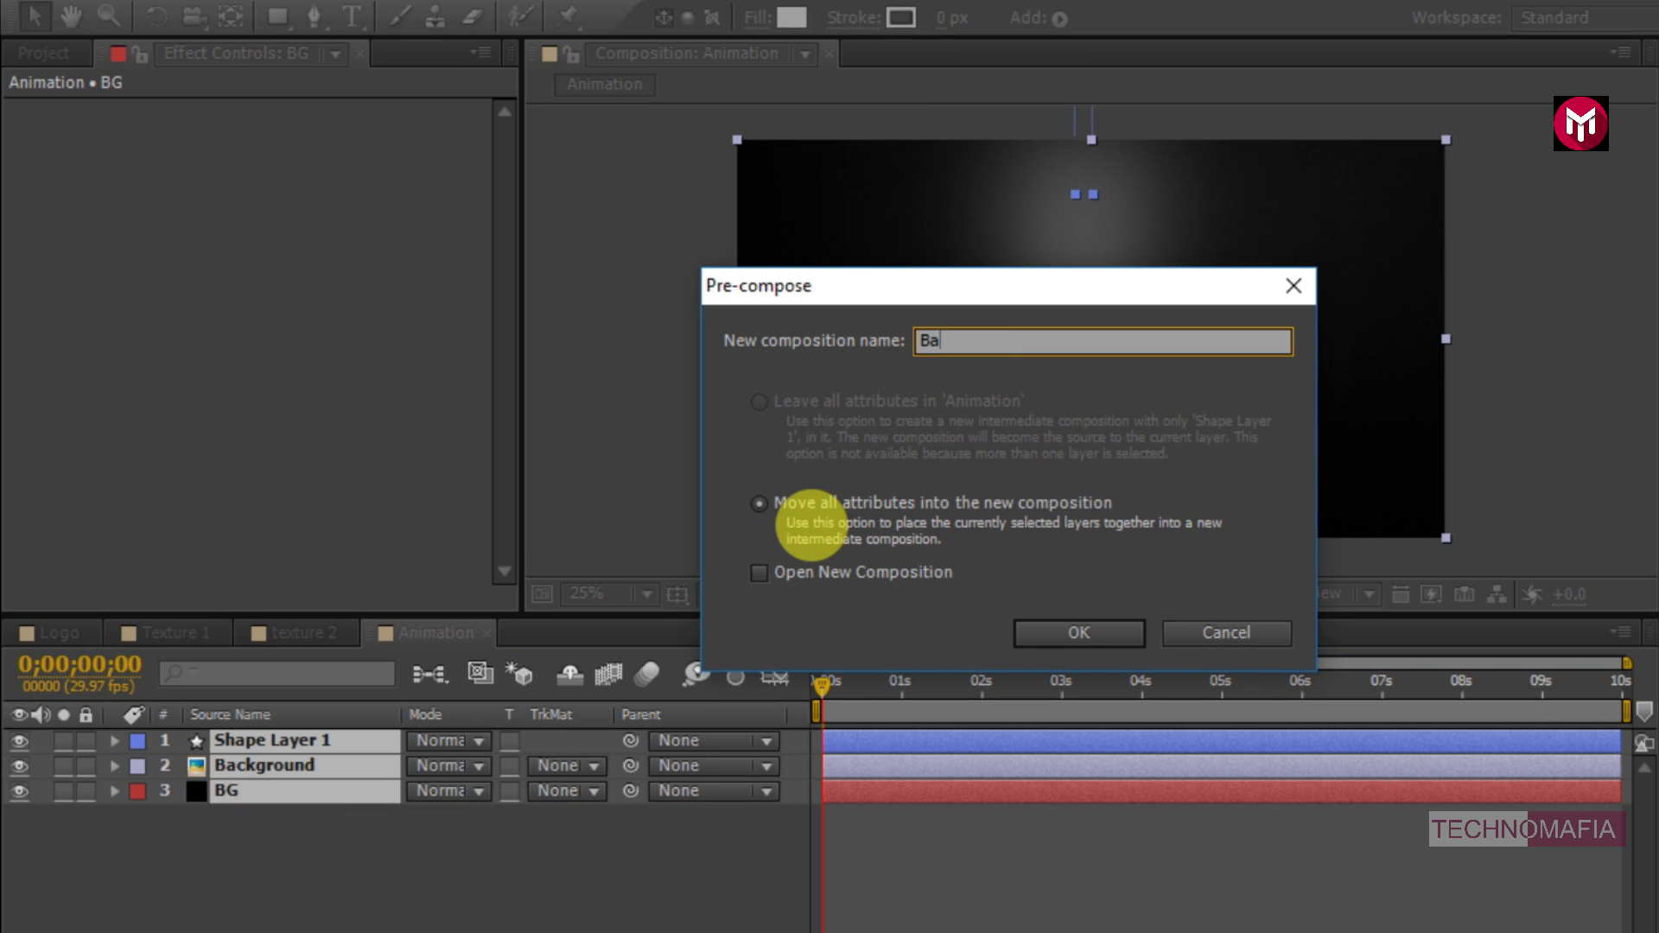
text(ckground)
click(1061, 634)
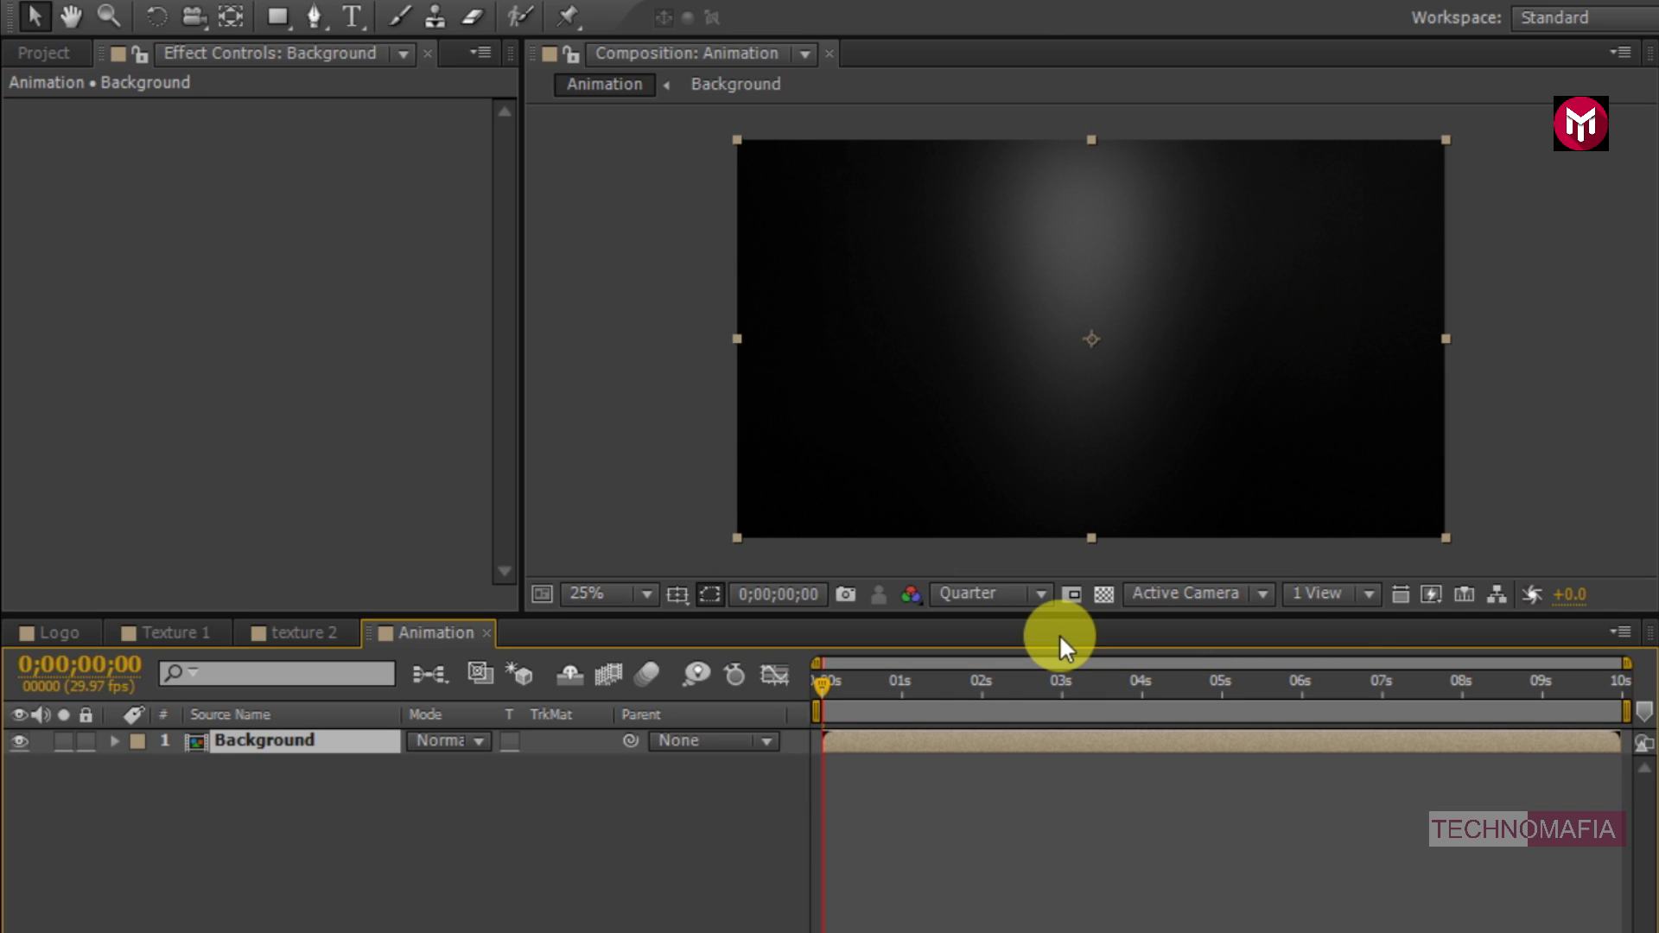
- Place the texture 2 composition above the Background layer and make it a 3D layer
click(50, 52)
click(96, 510)
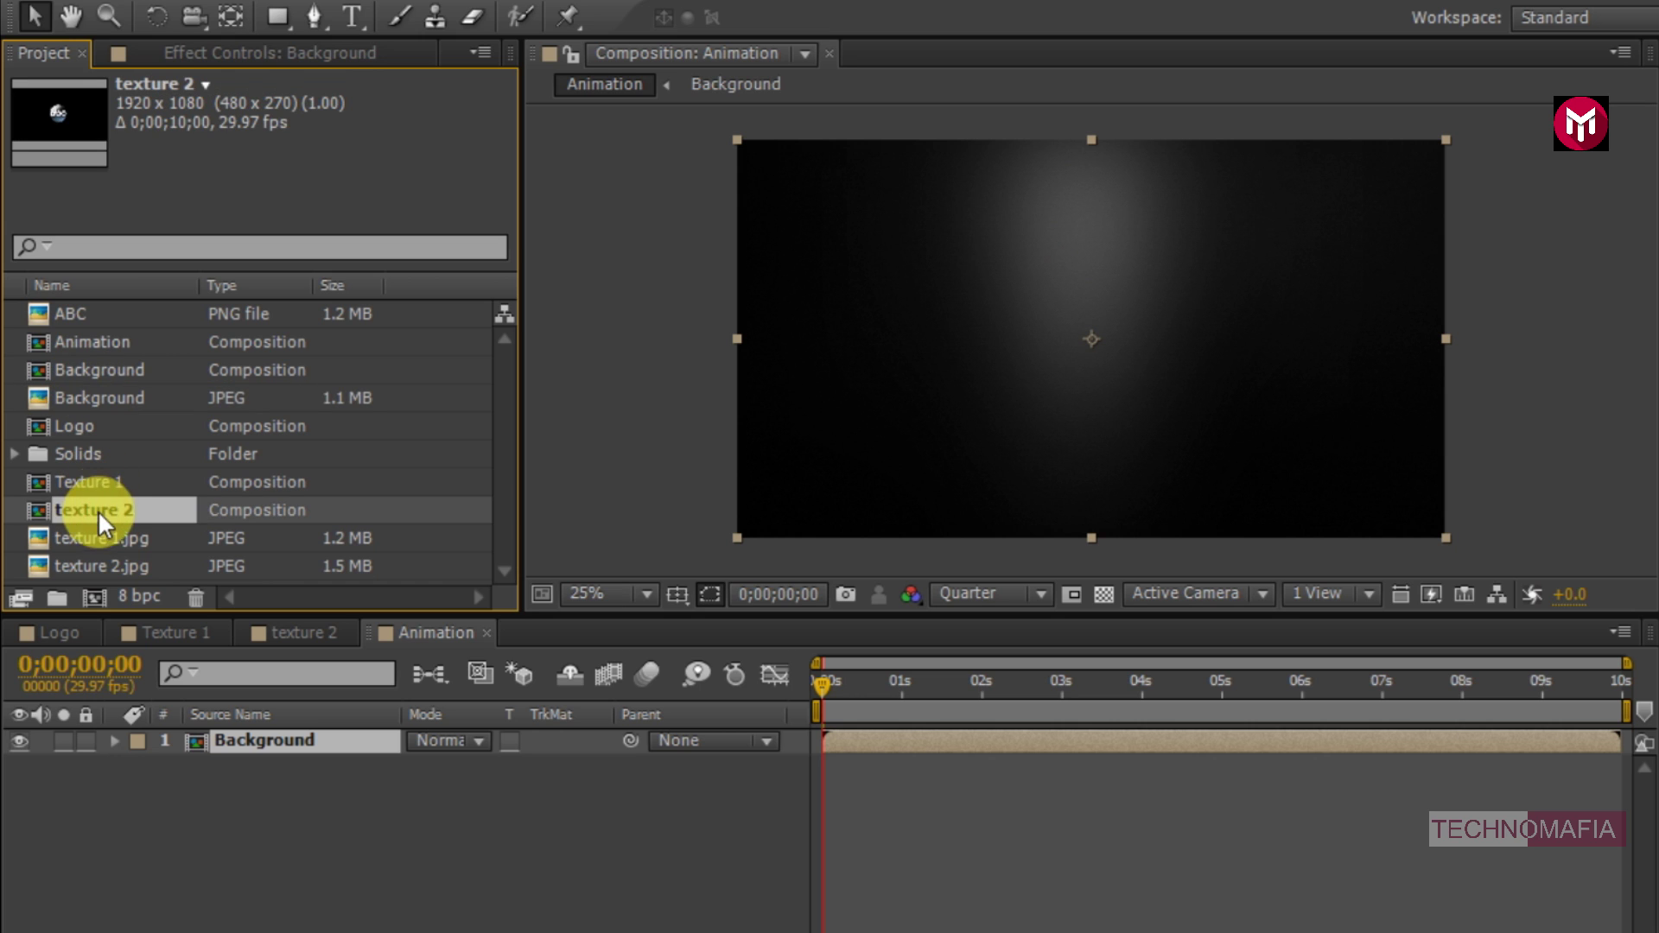
drag(96, 511, 235, 731)
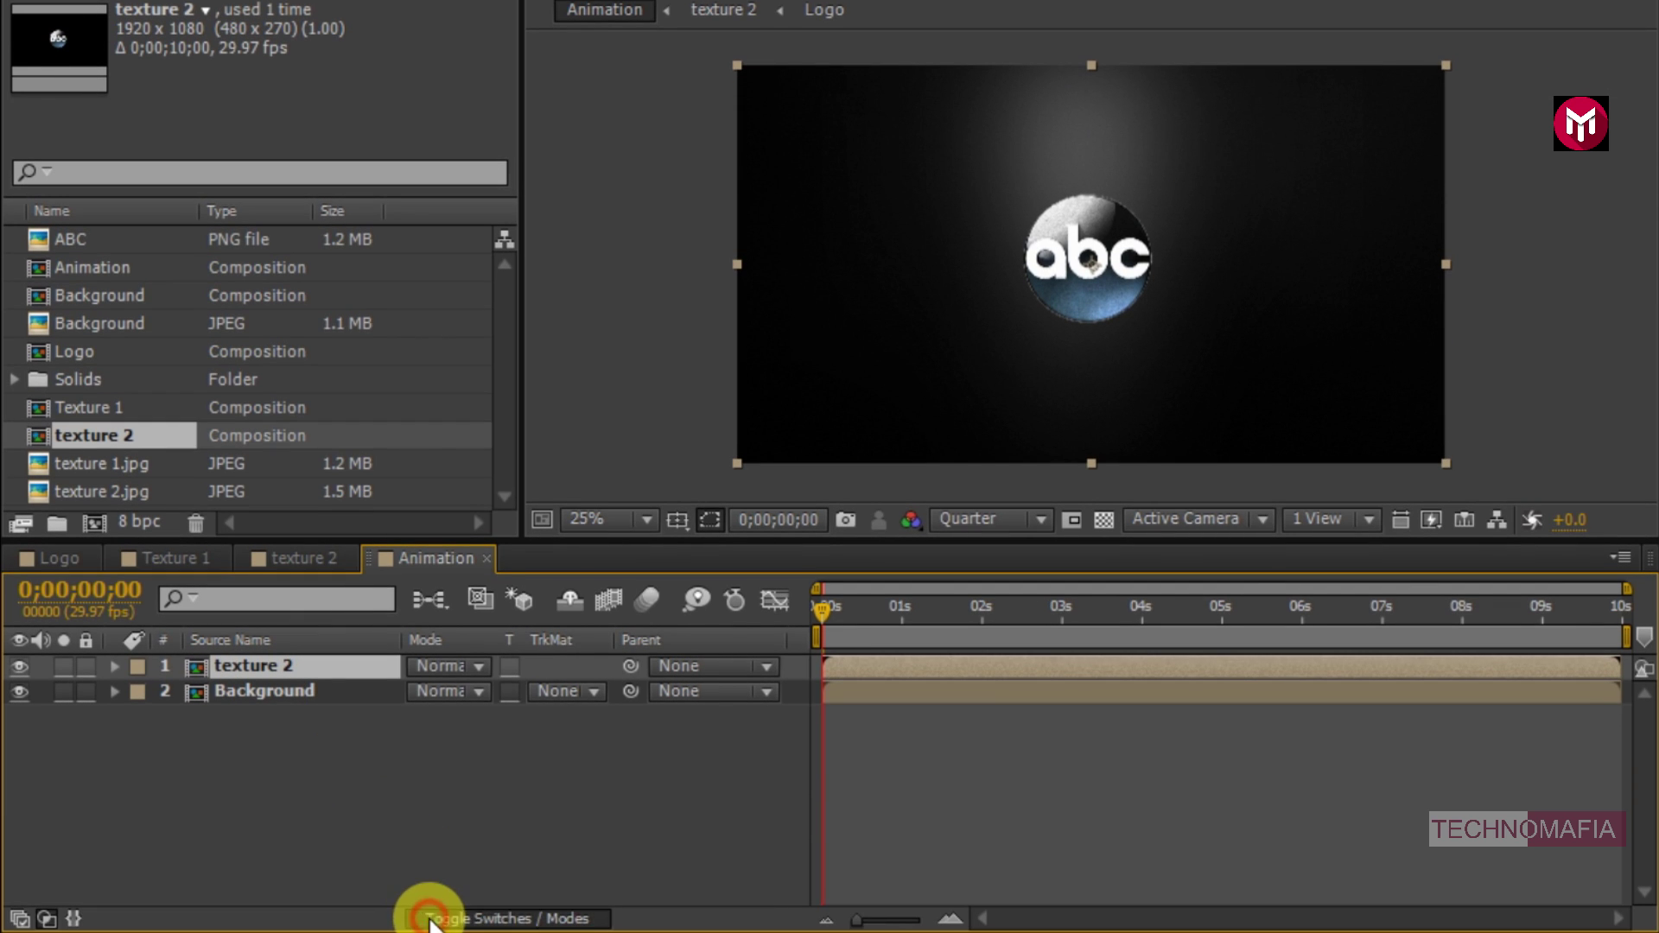
click(426, 932)
click(567, 666)
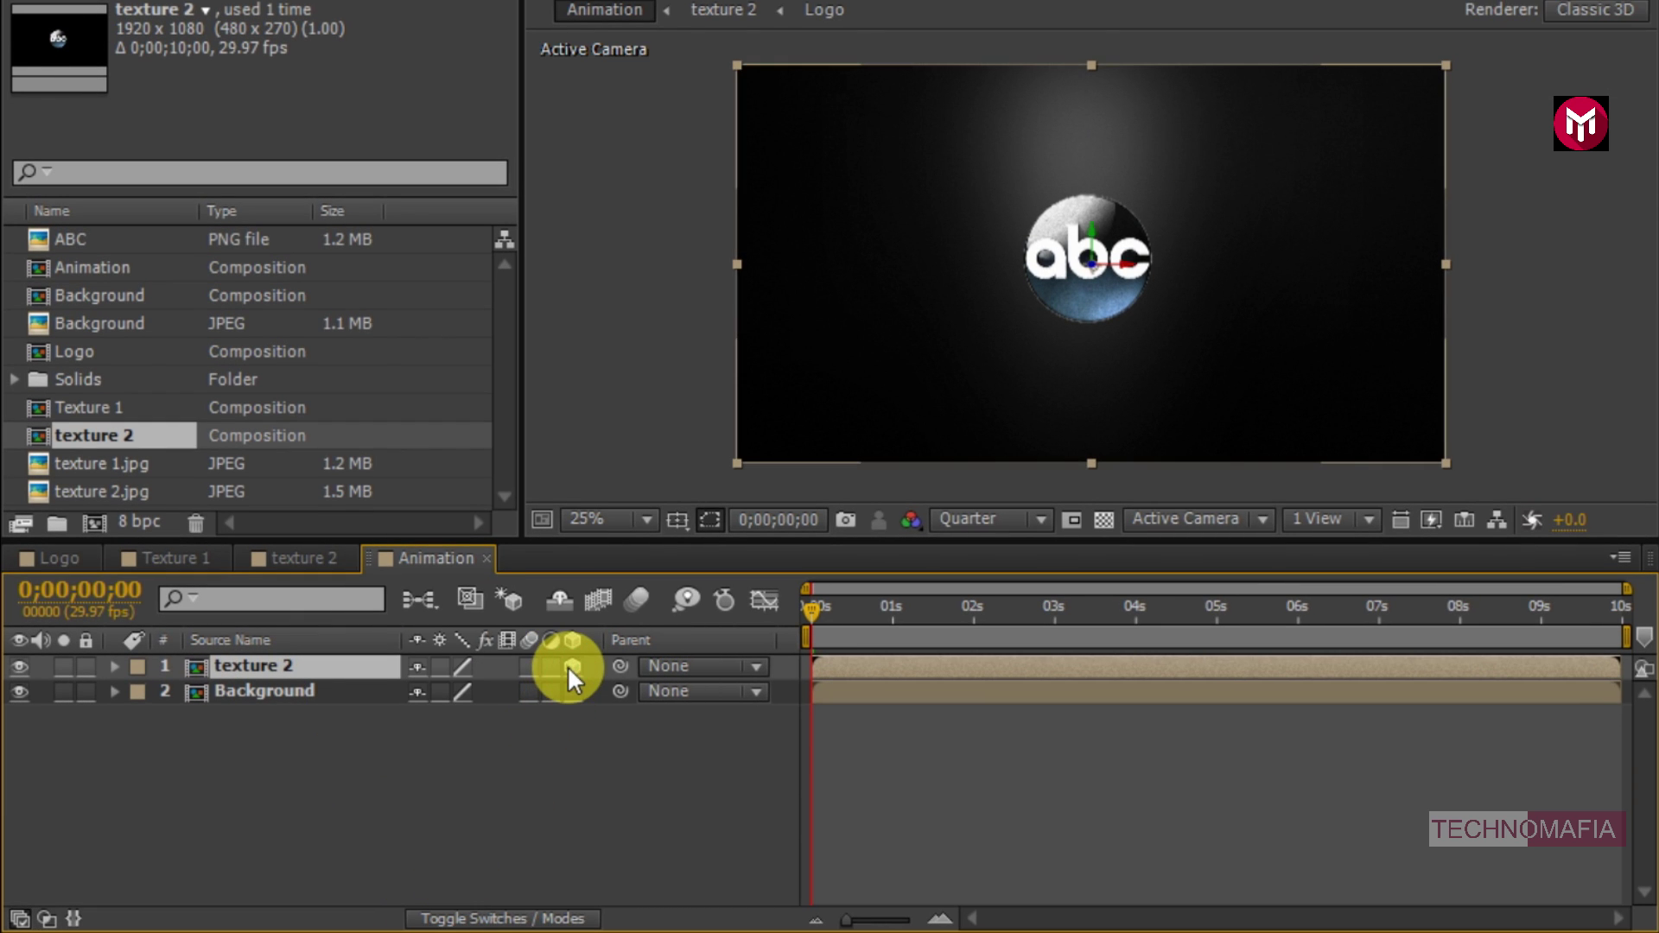
- Place the Texture 1 composition above texture 2, make it a 3D layer and set its blending mode to Screen
drag(94, 490, 256, 733)
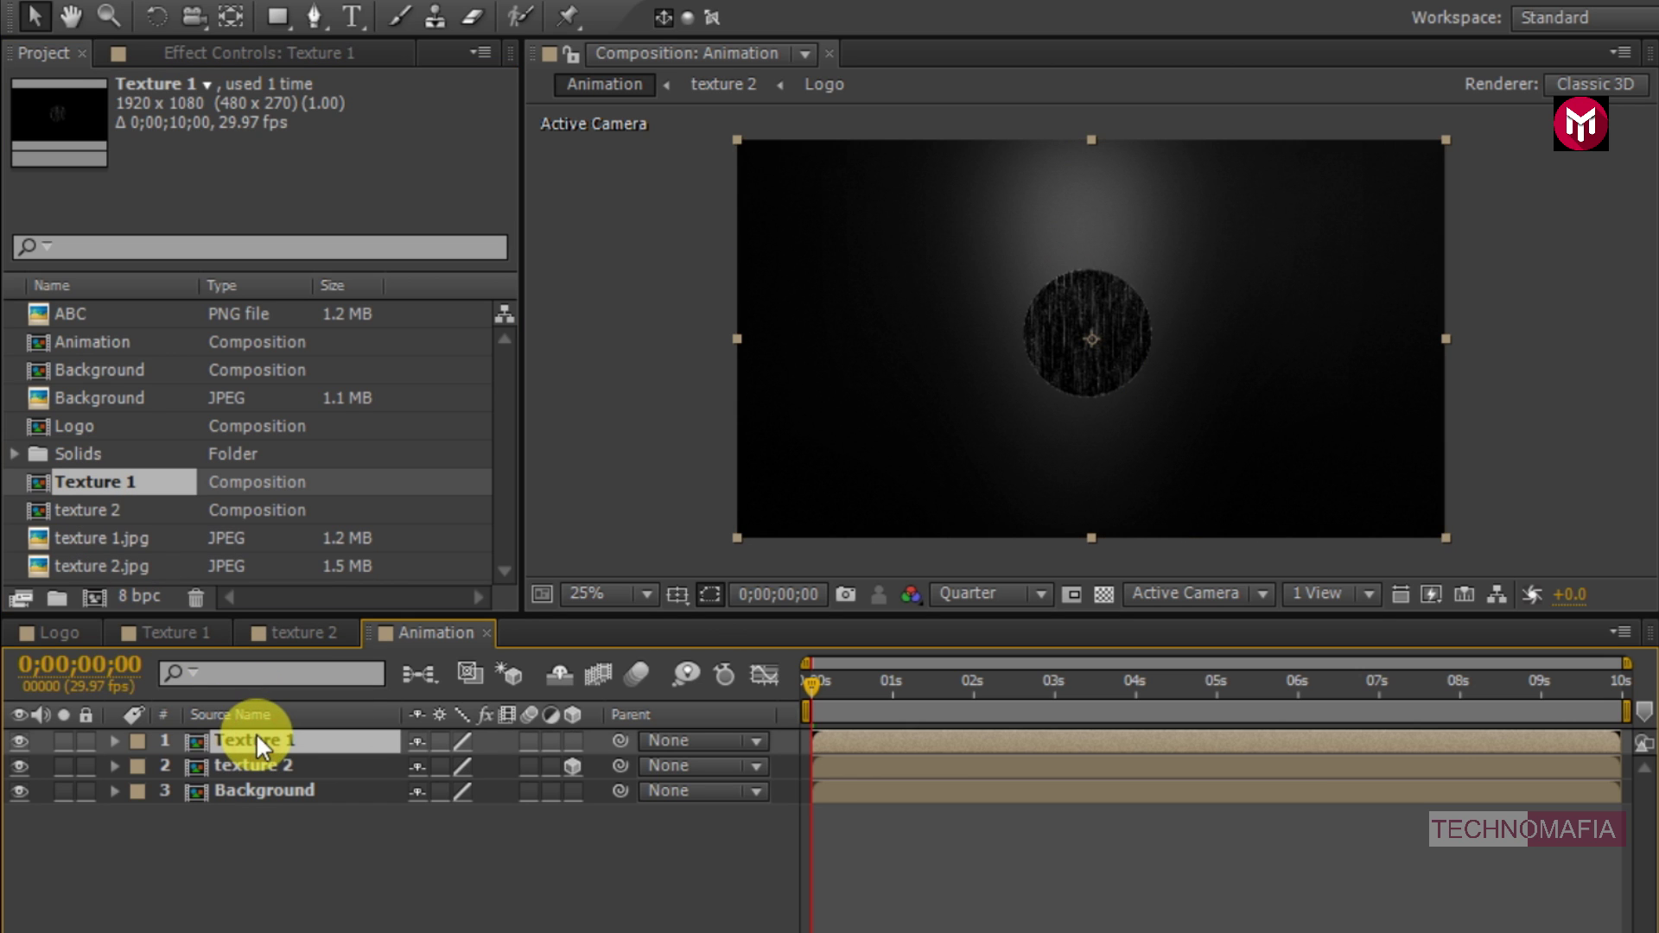
click(570, 741)
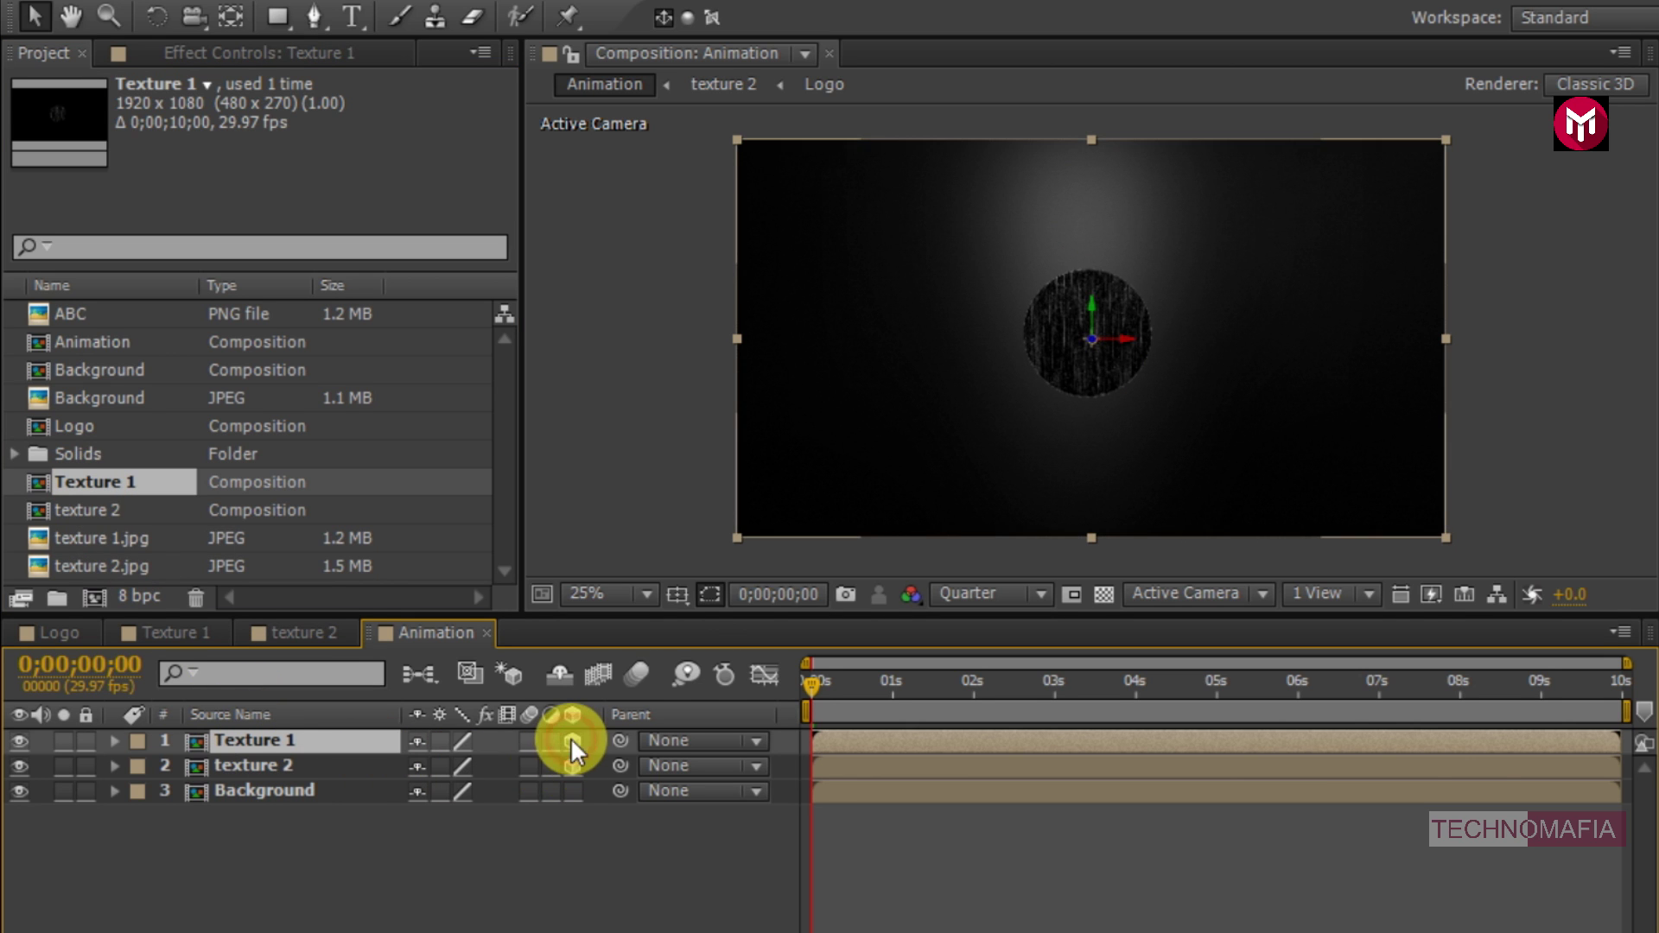
click(480, 918)
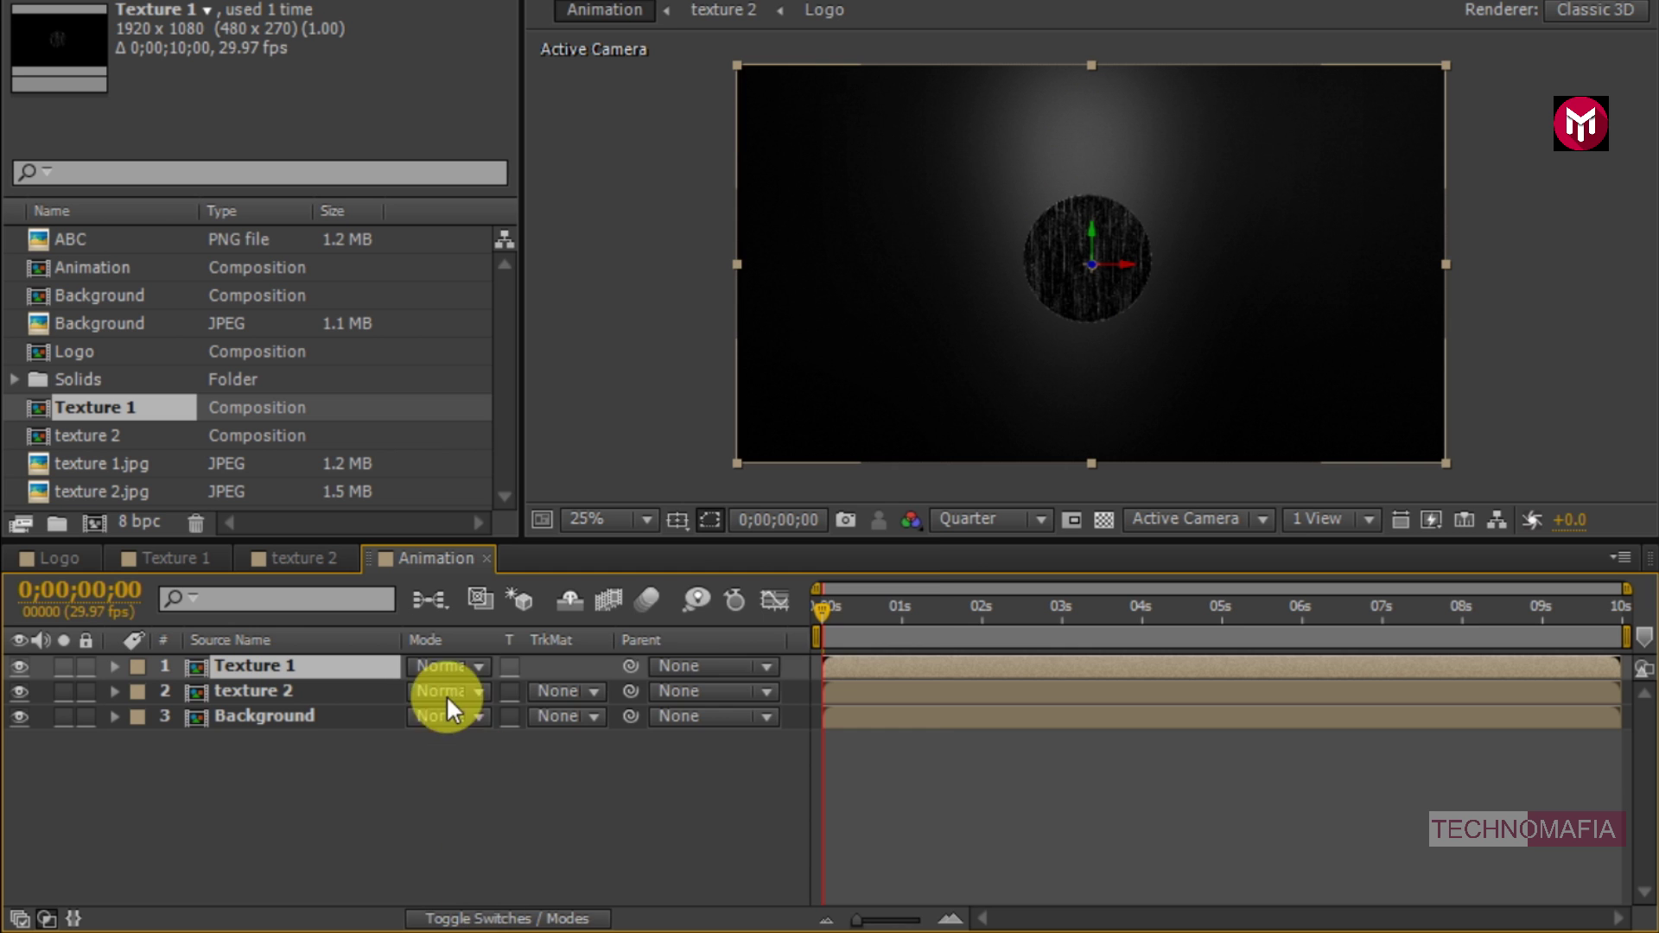
click(430, 664)
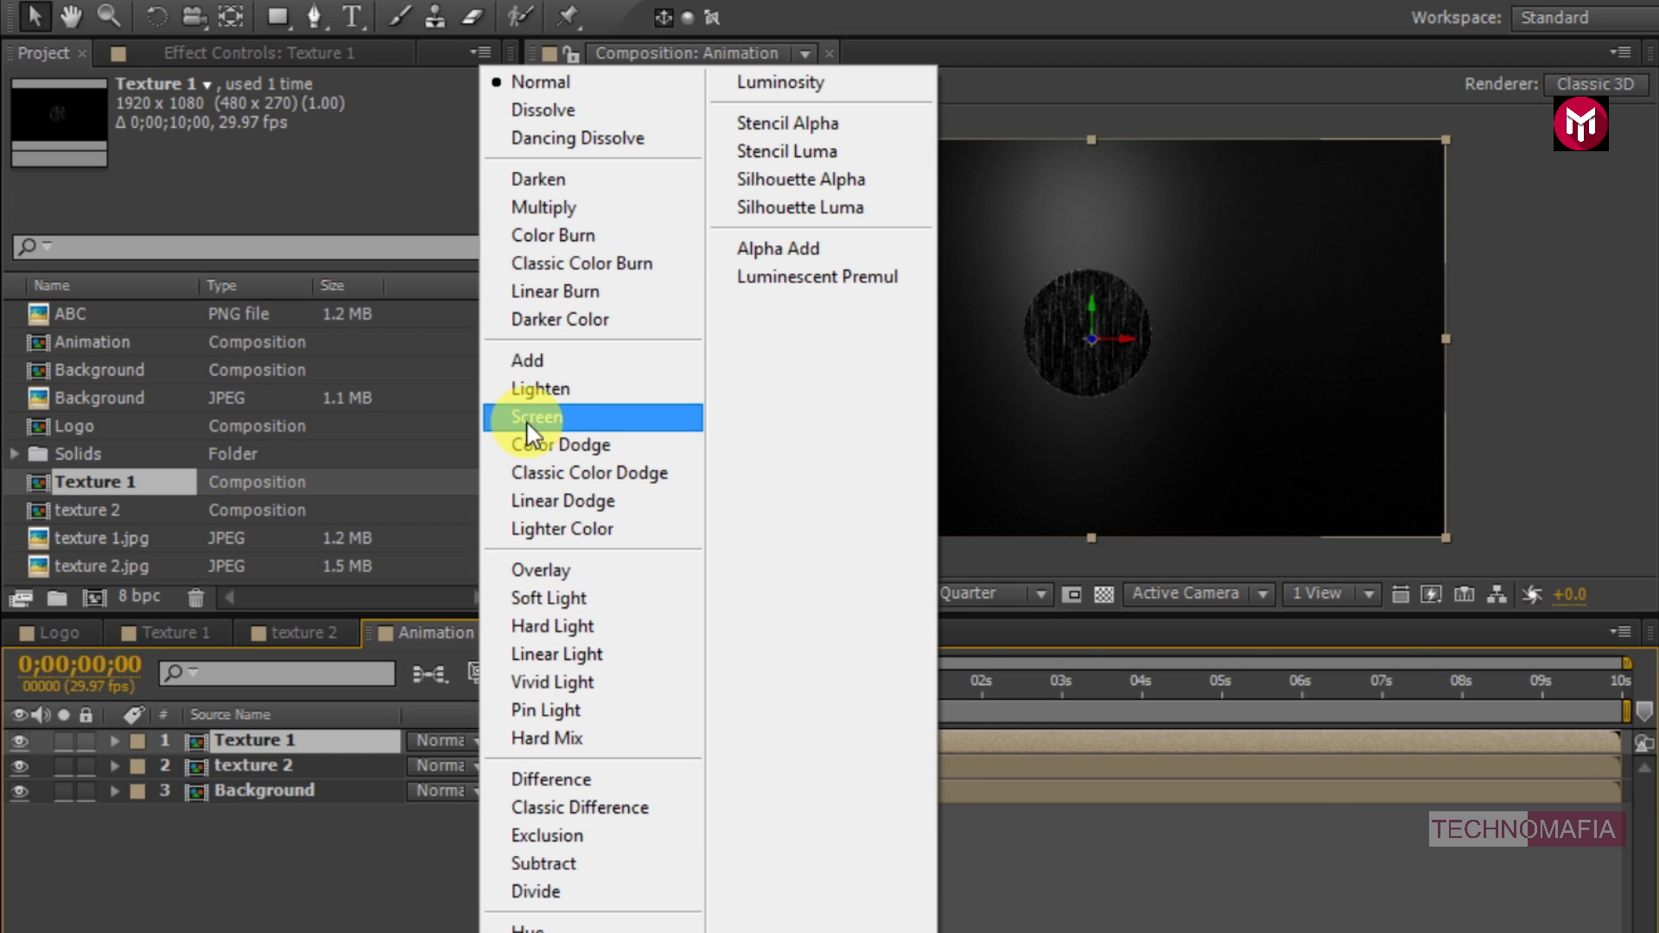
click(529, 343)
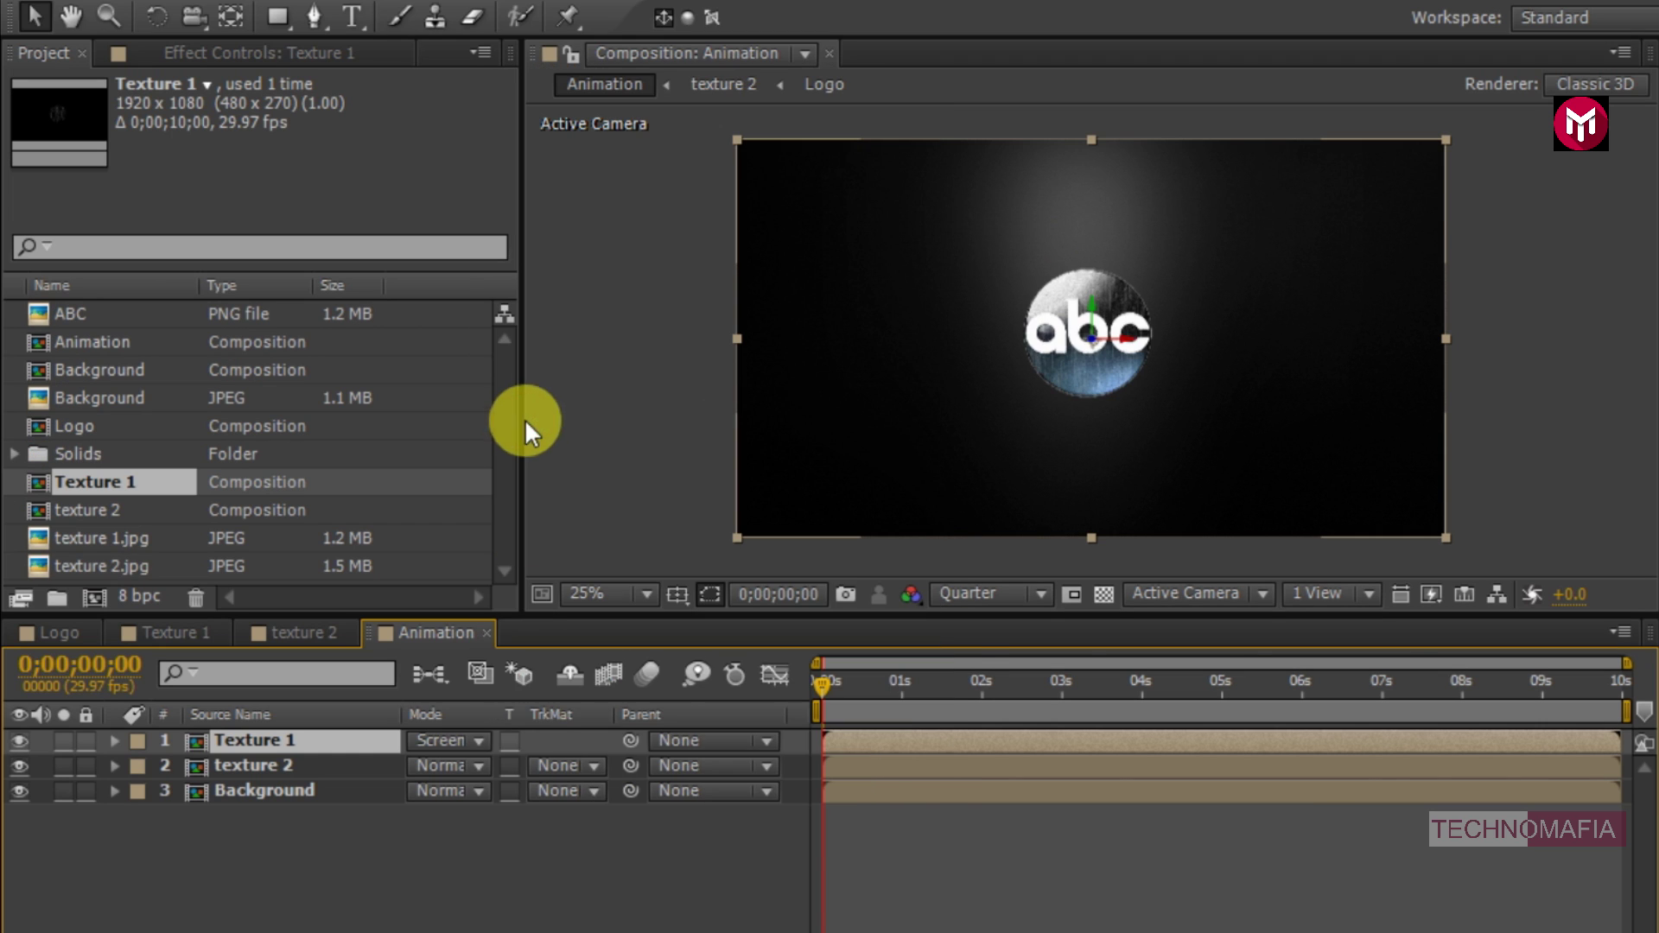
- Add a null object to the Animation composition and make it a 3D layer
right_click(464, 868)
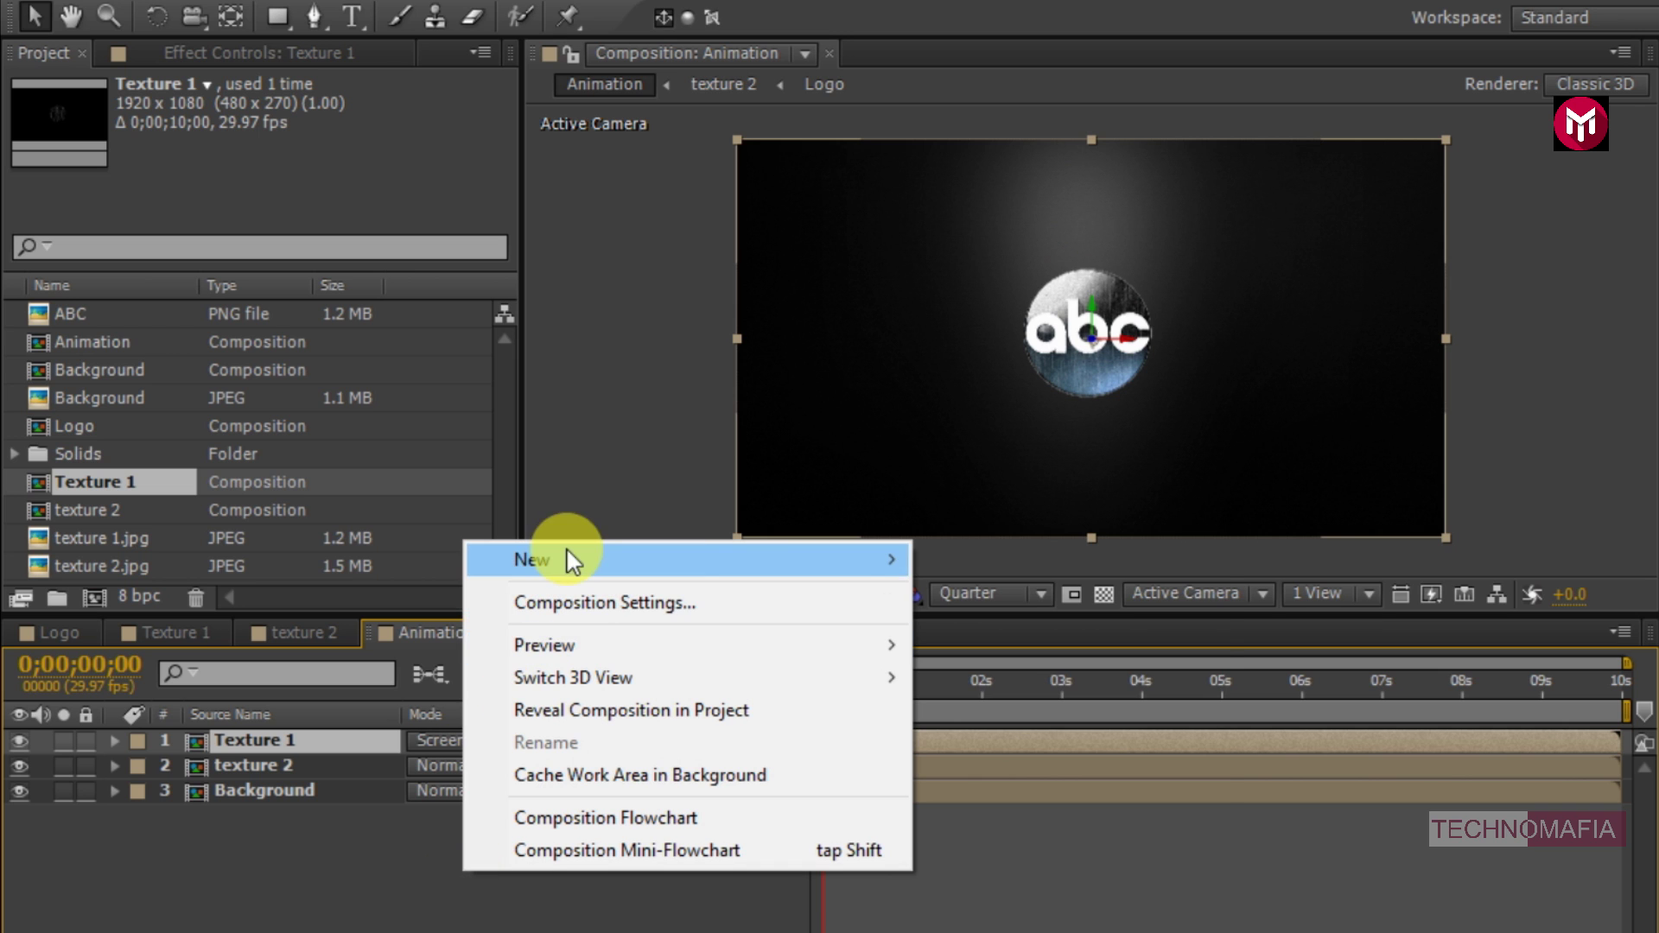
mouse_move(573, 560)
click(1037, 732)
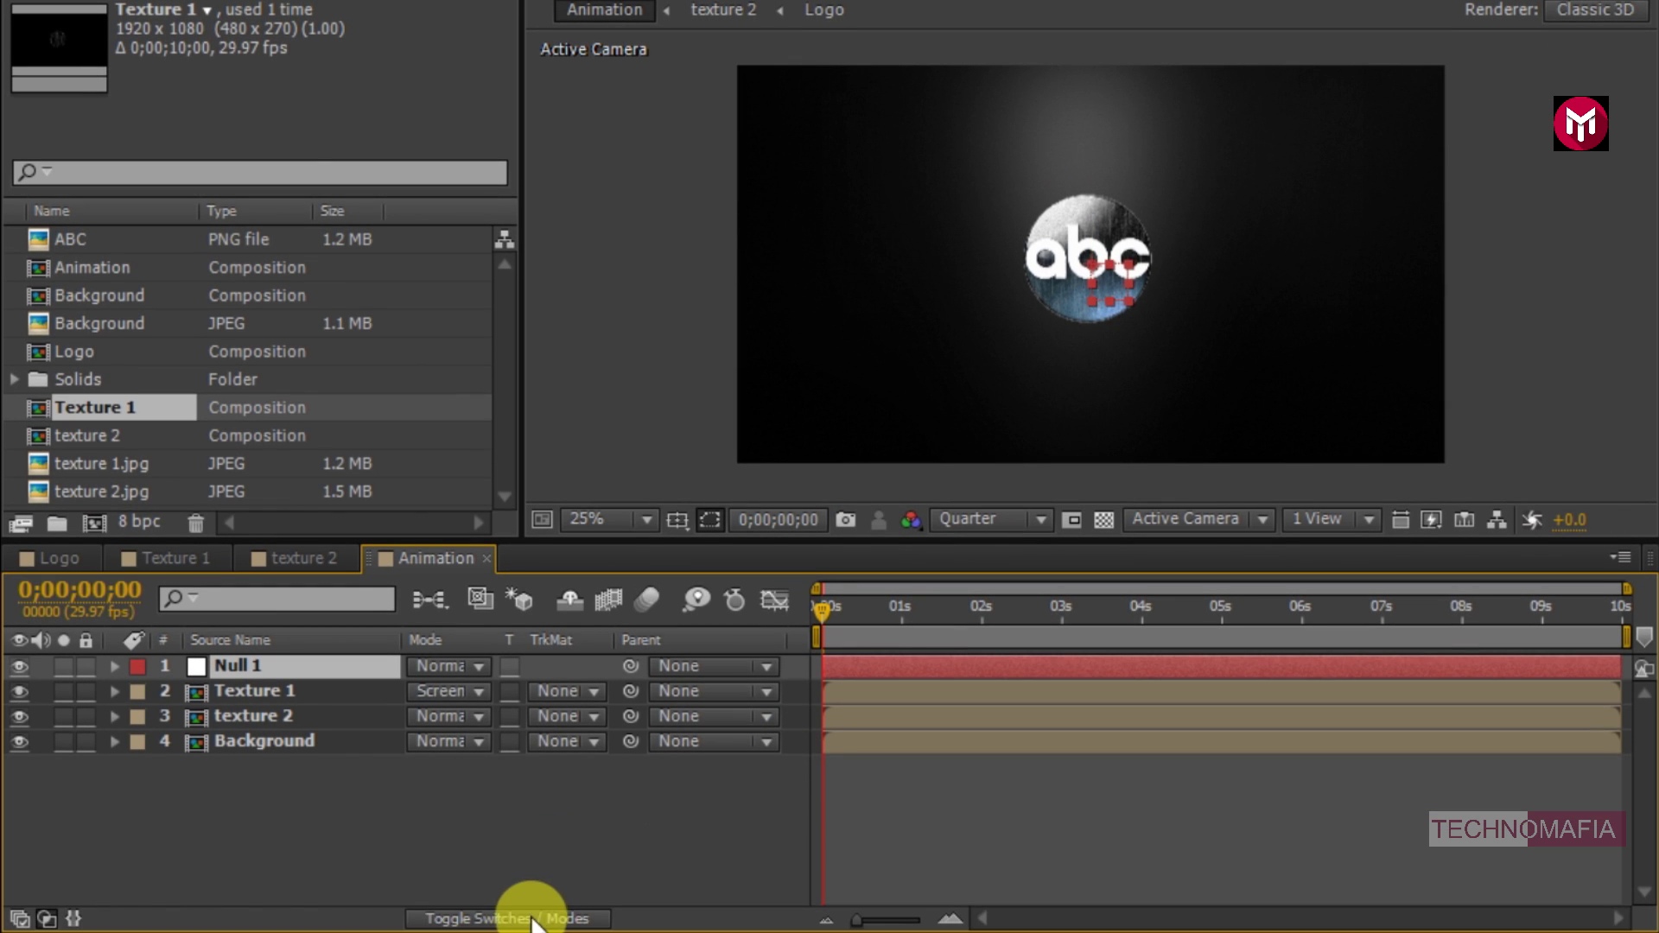
click(535, 915)
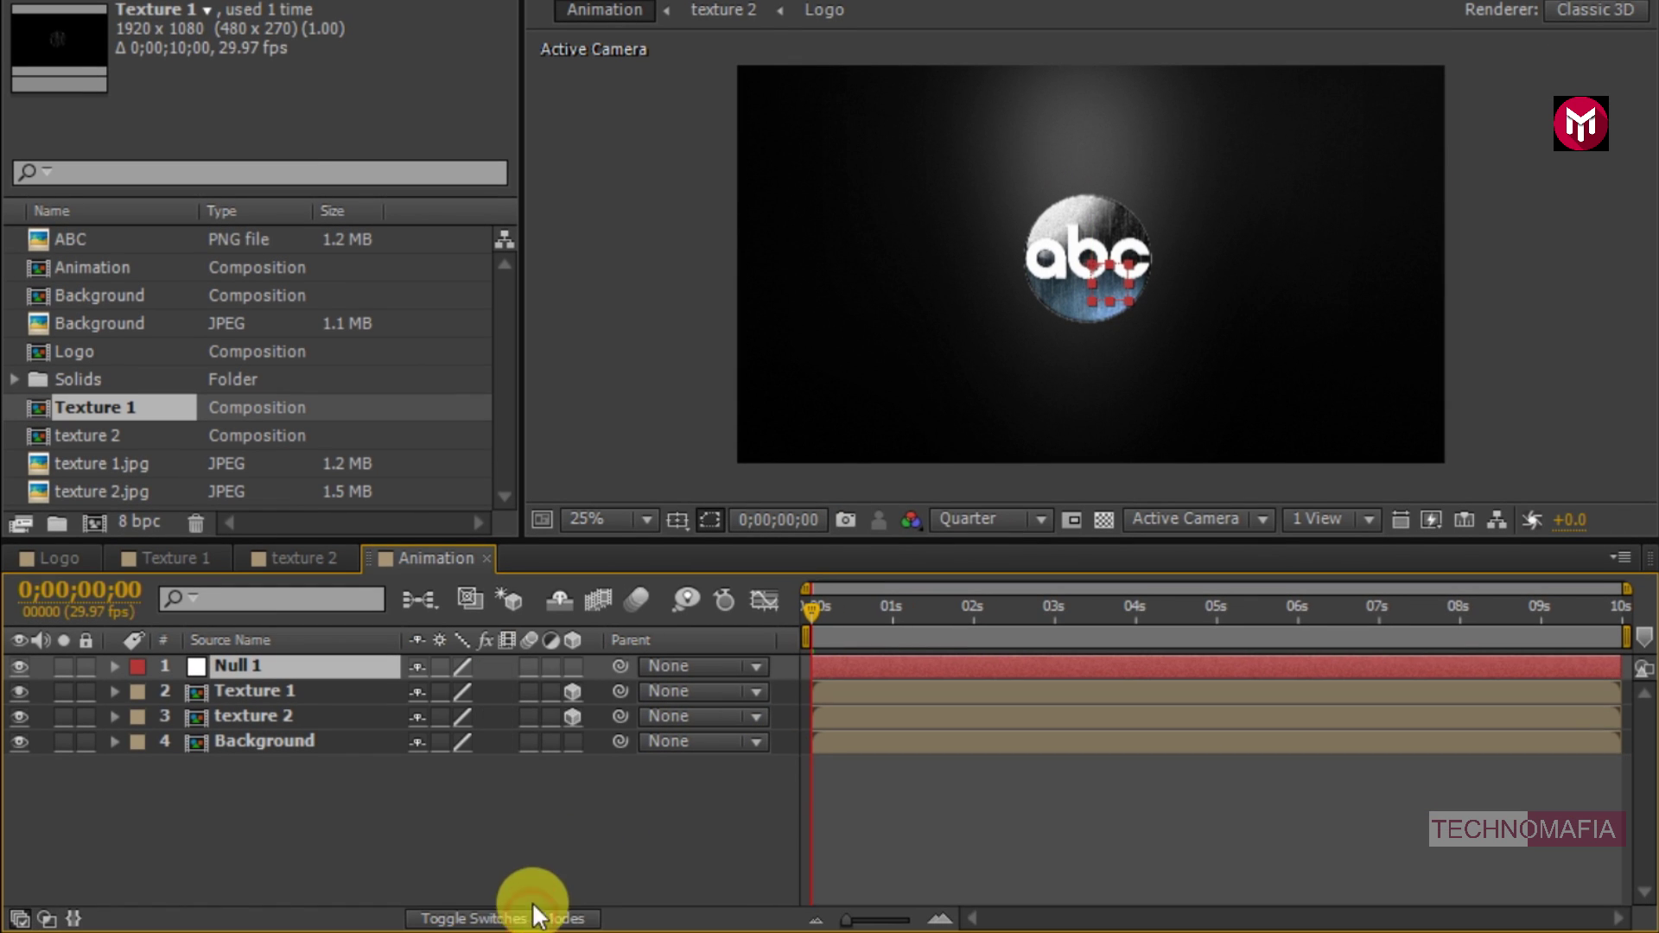
click(572, 665)
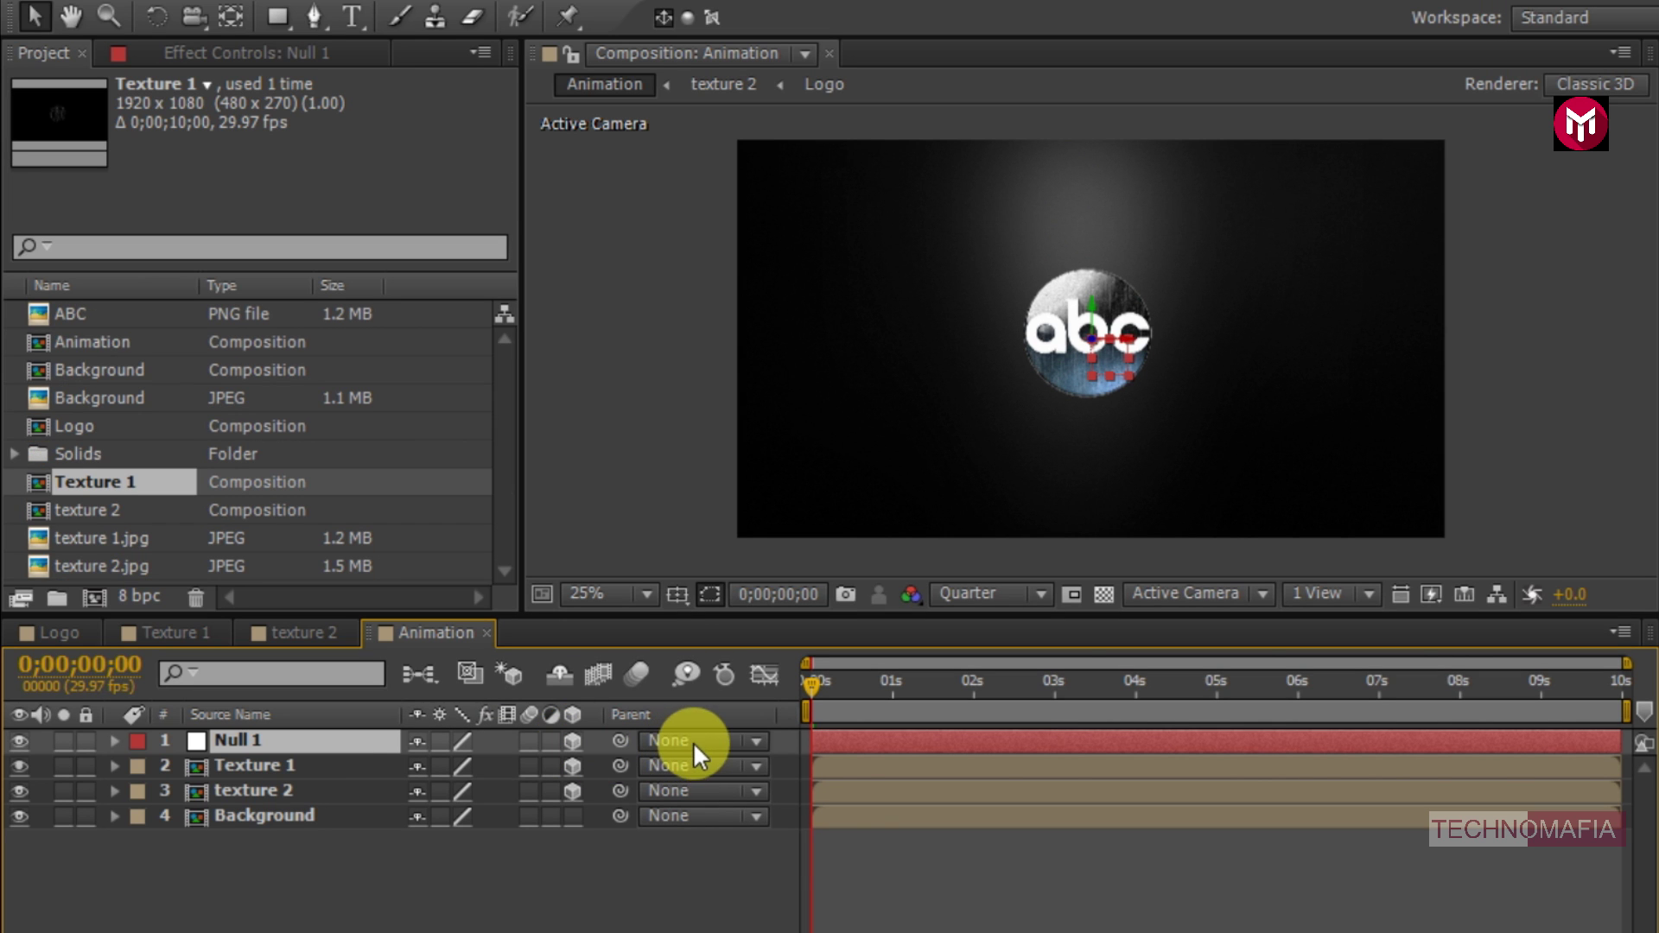
- Parent the texture 2 layer to Null 1 and the Texture 1 layer to texture 2
click(693, 792)
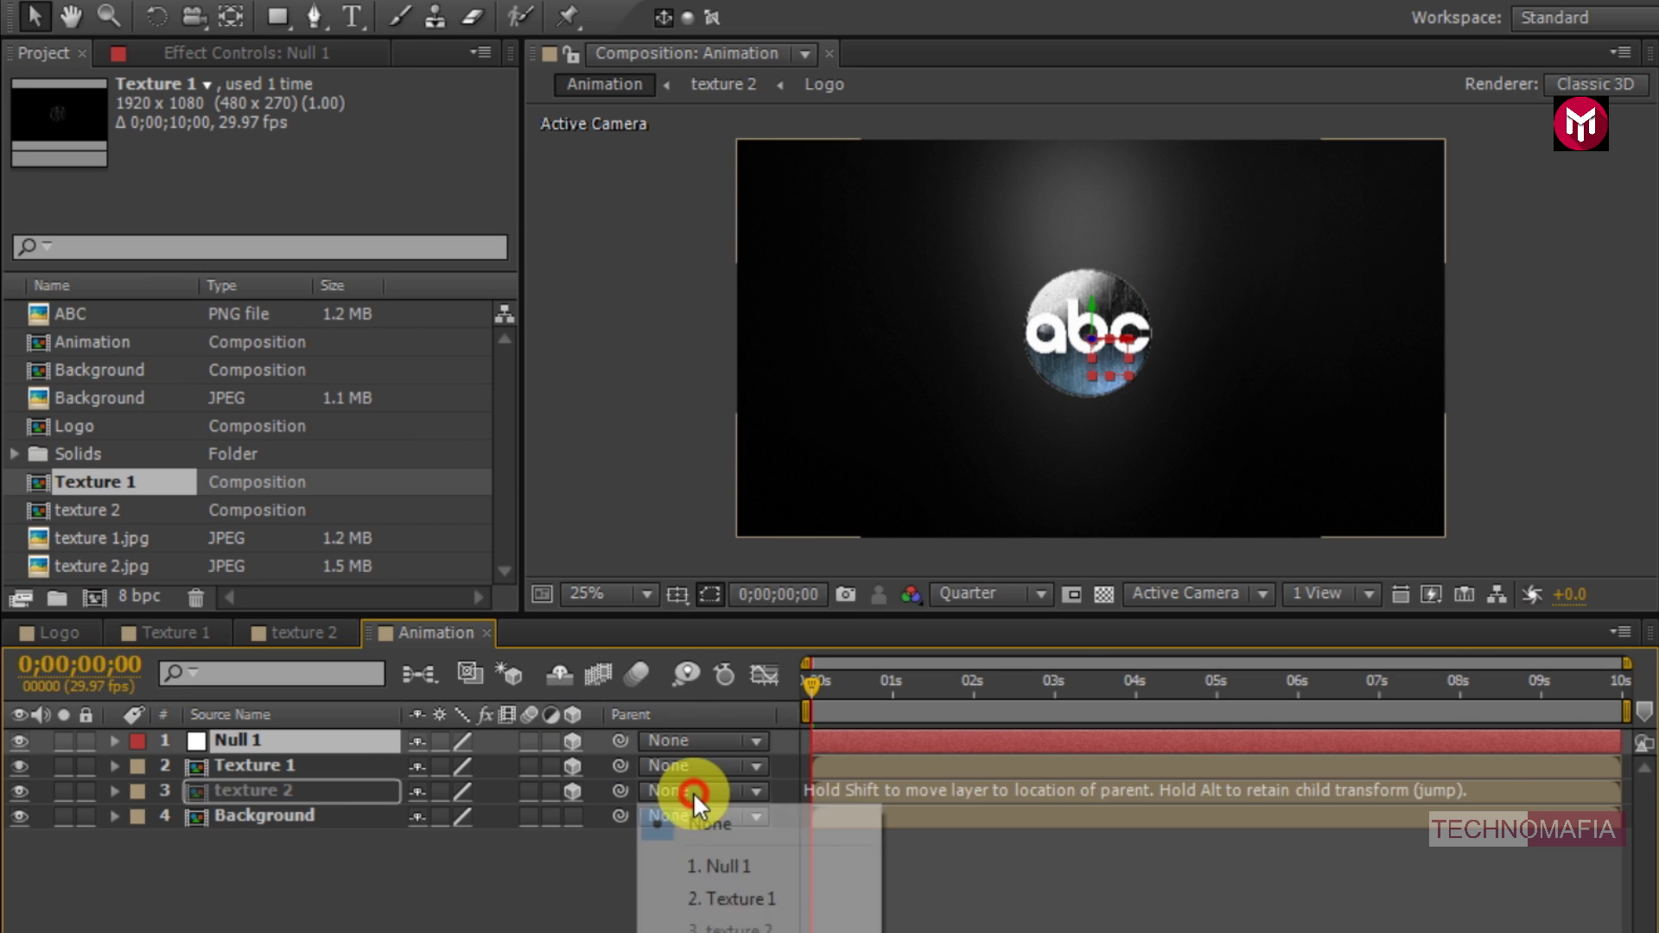
click(708, 867)
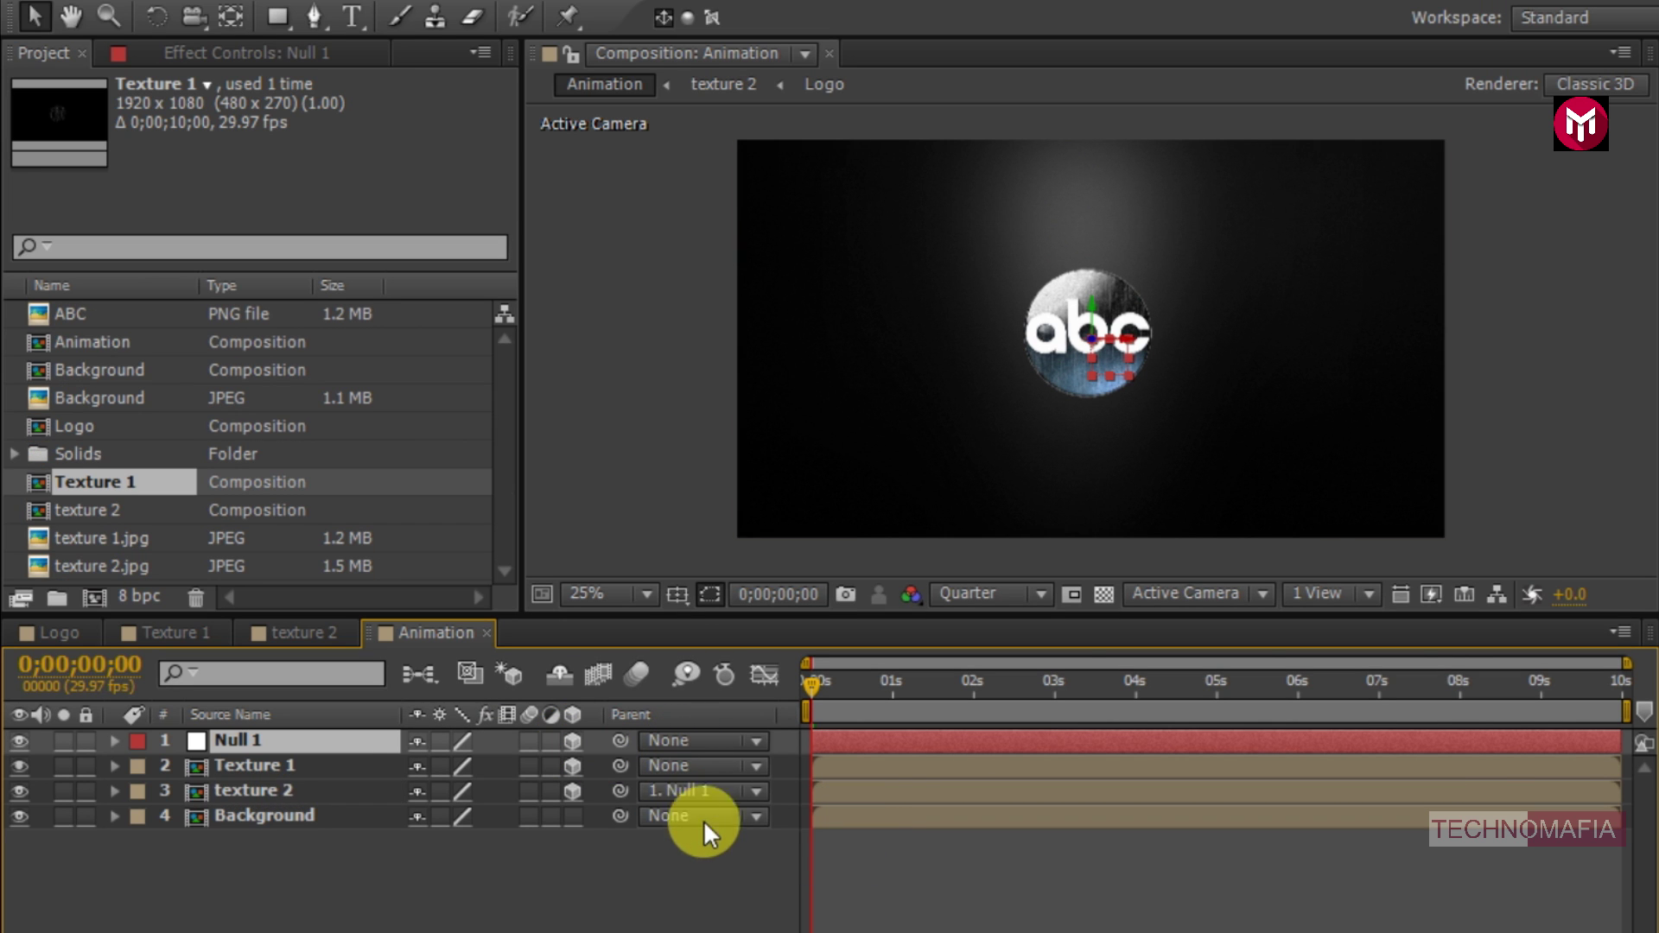
click(680, 769)
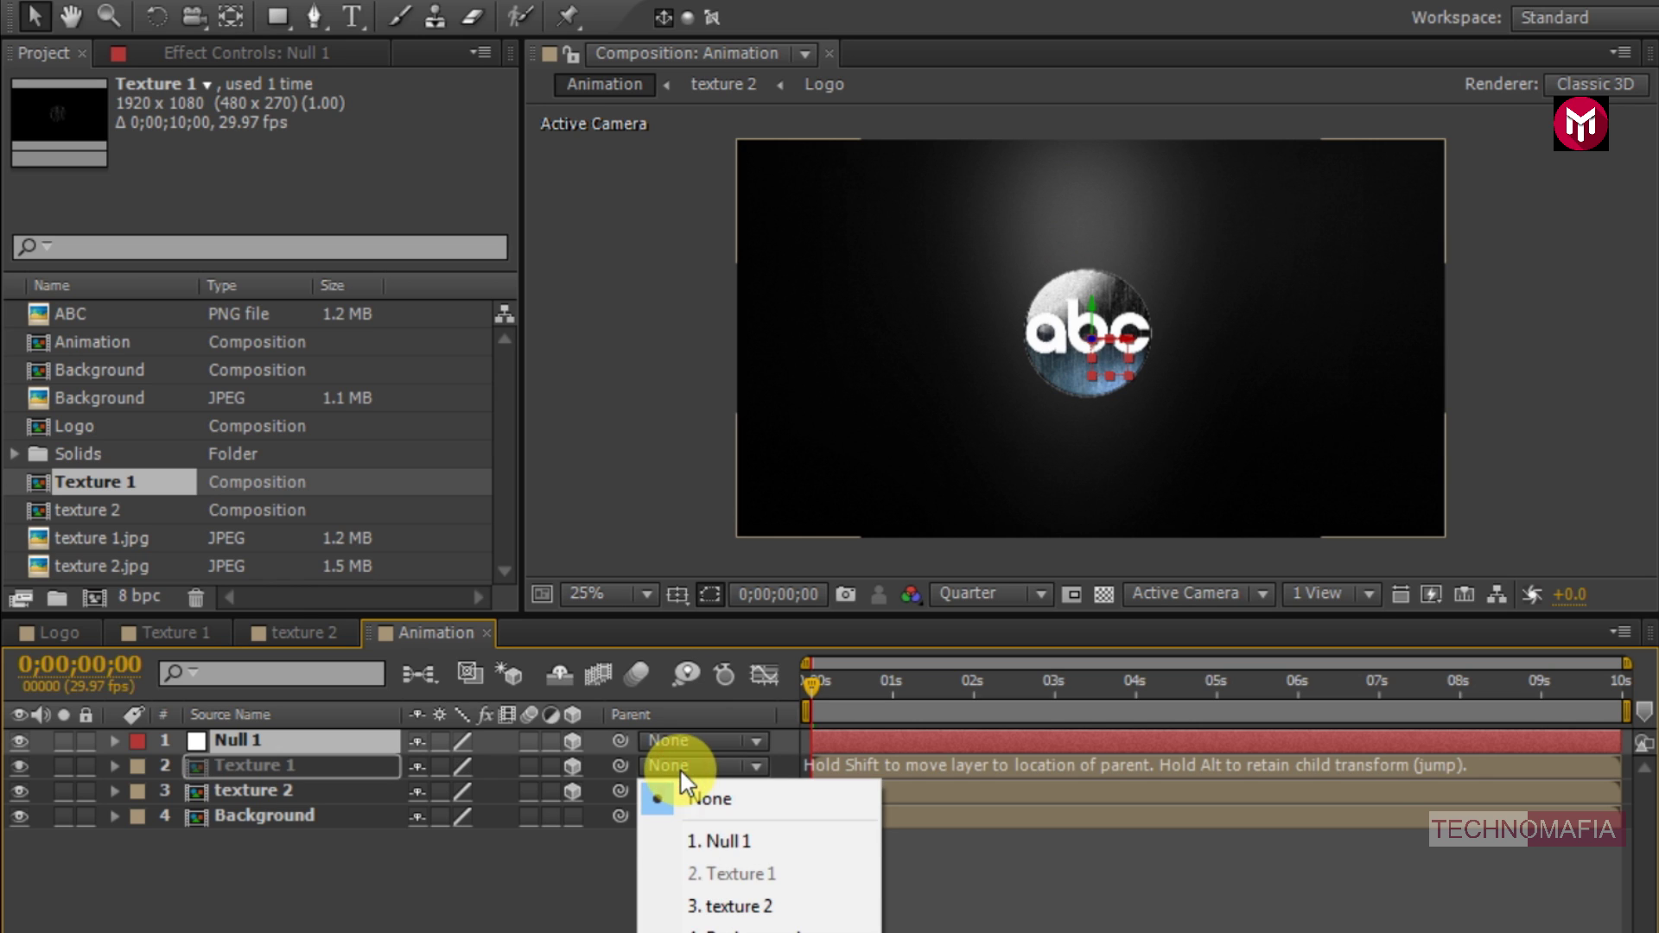
click(708, 907)
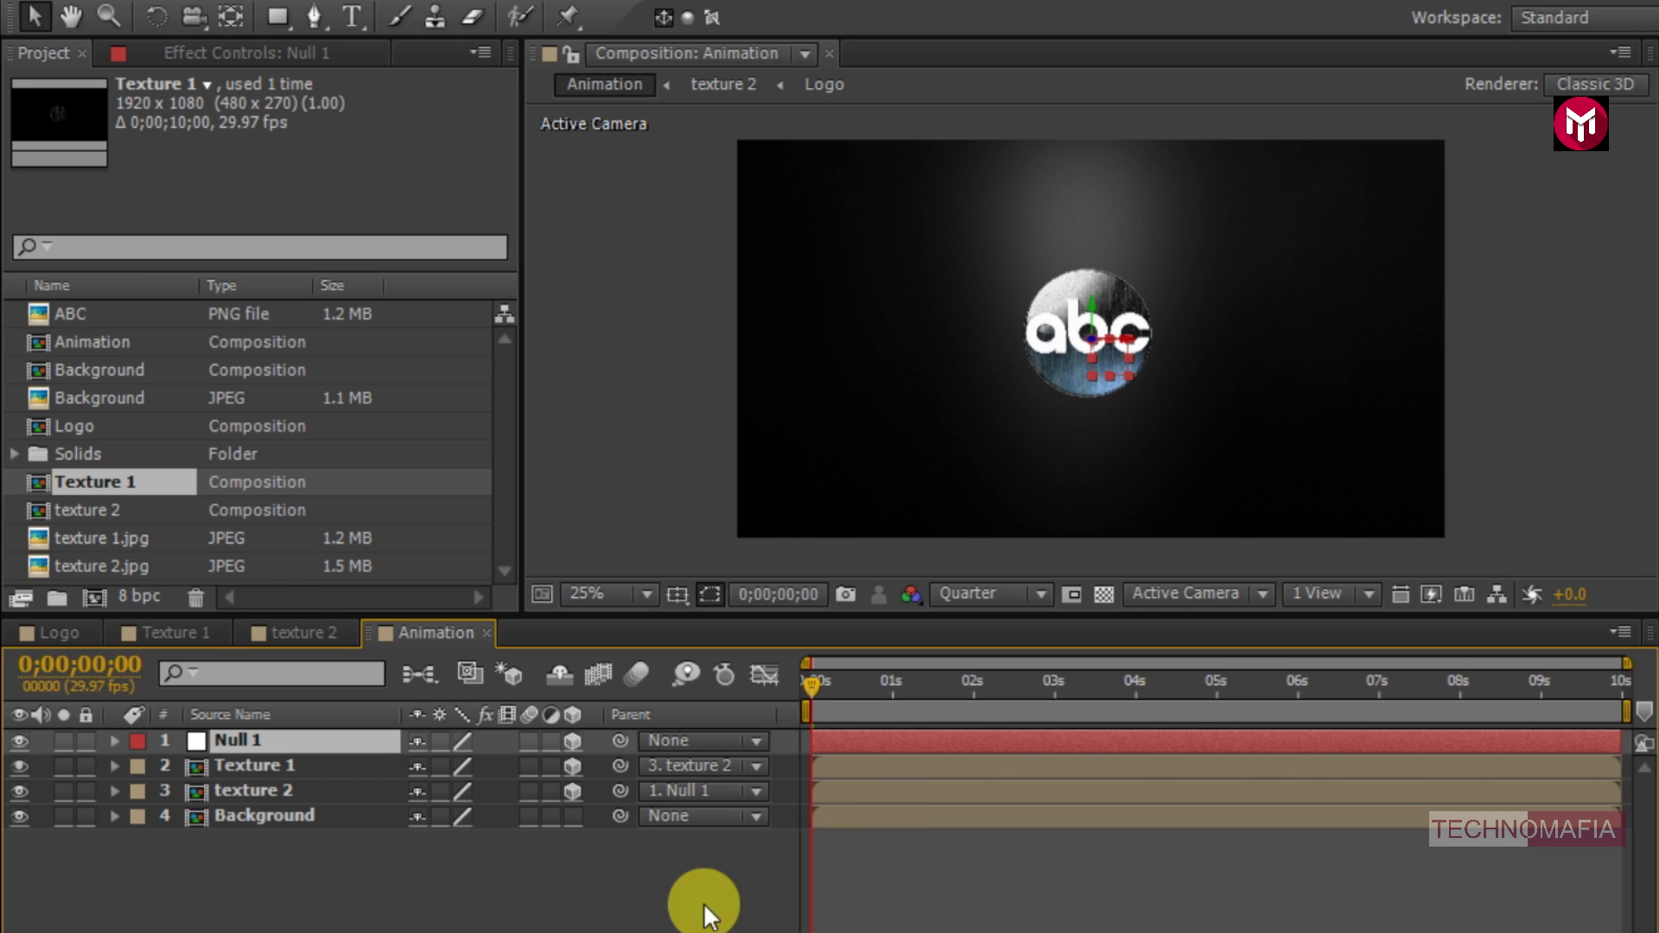
- Add a Scale keyframe of 80% to Null 1 at 0 seconds
click(278, 743)
key(s)
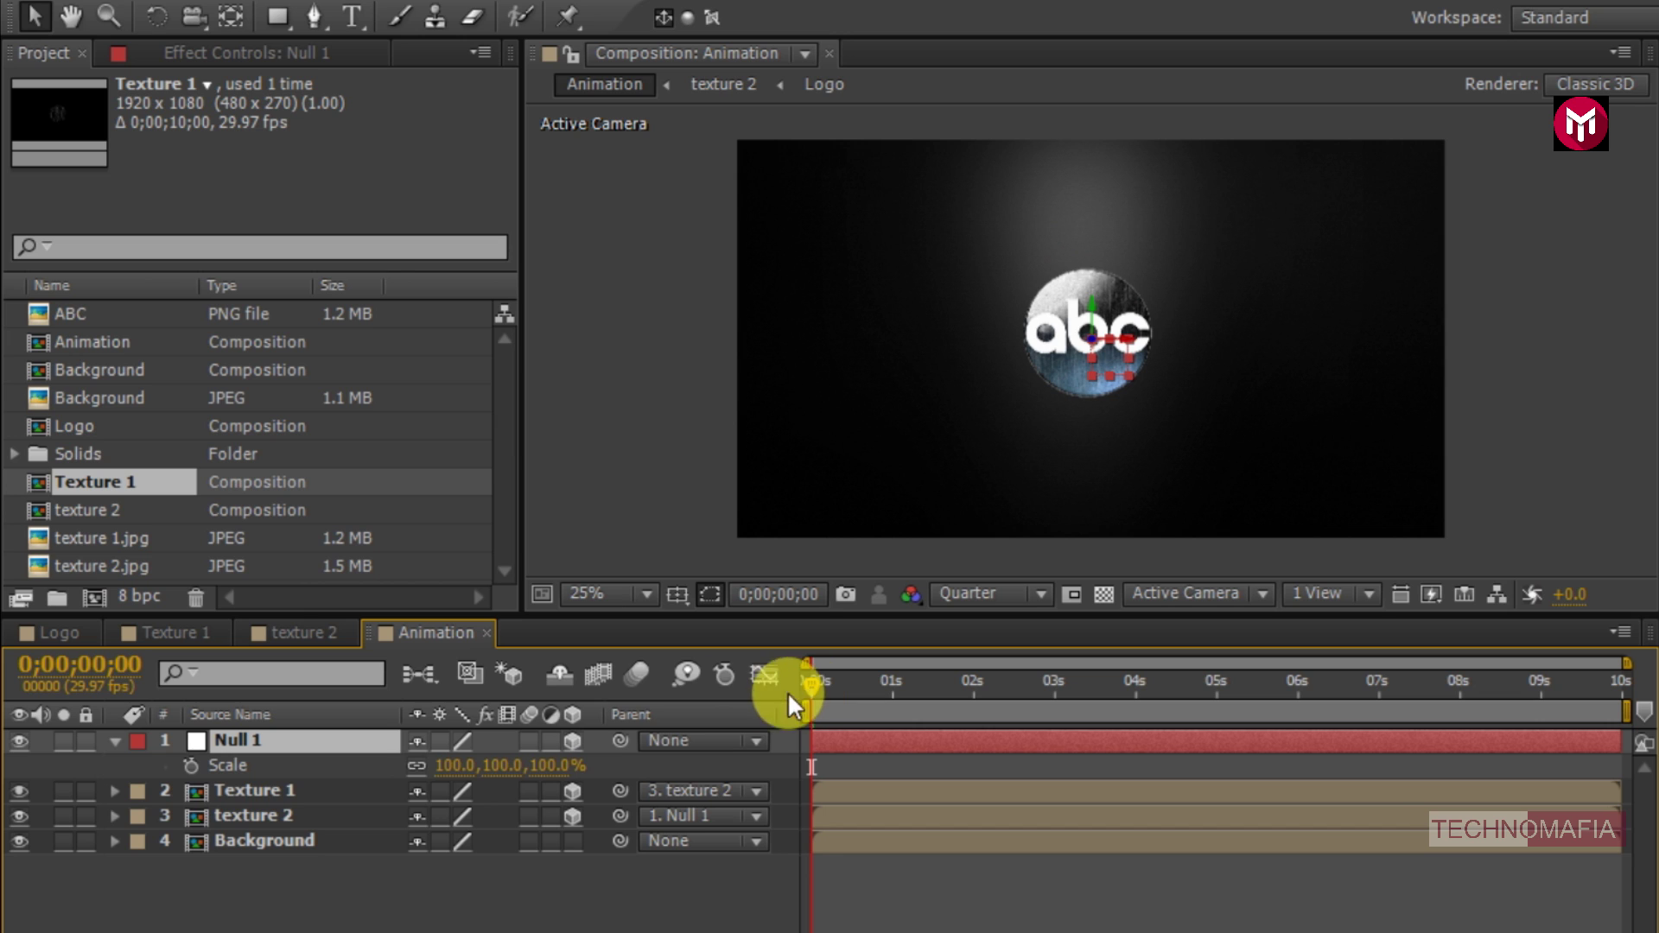
click(191, 766)
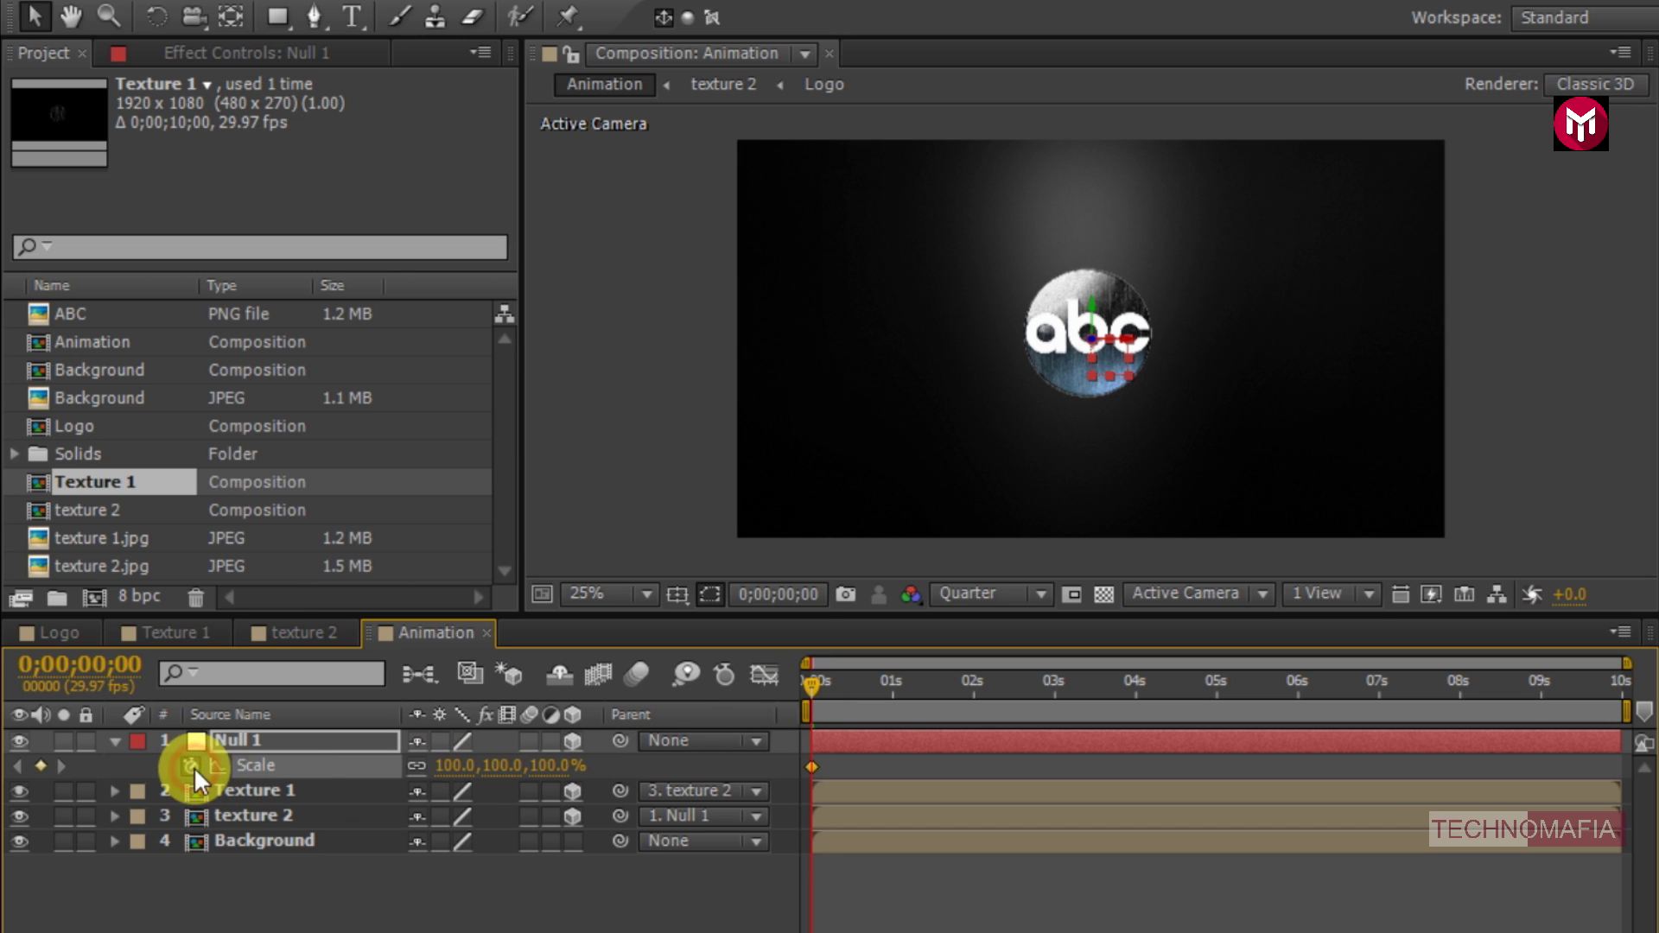
click(539, 767)
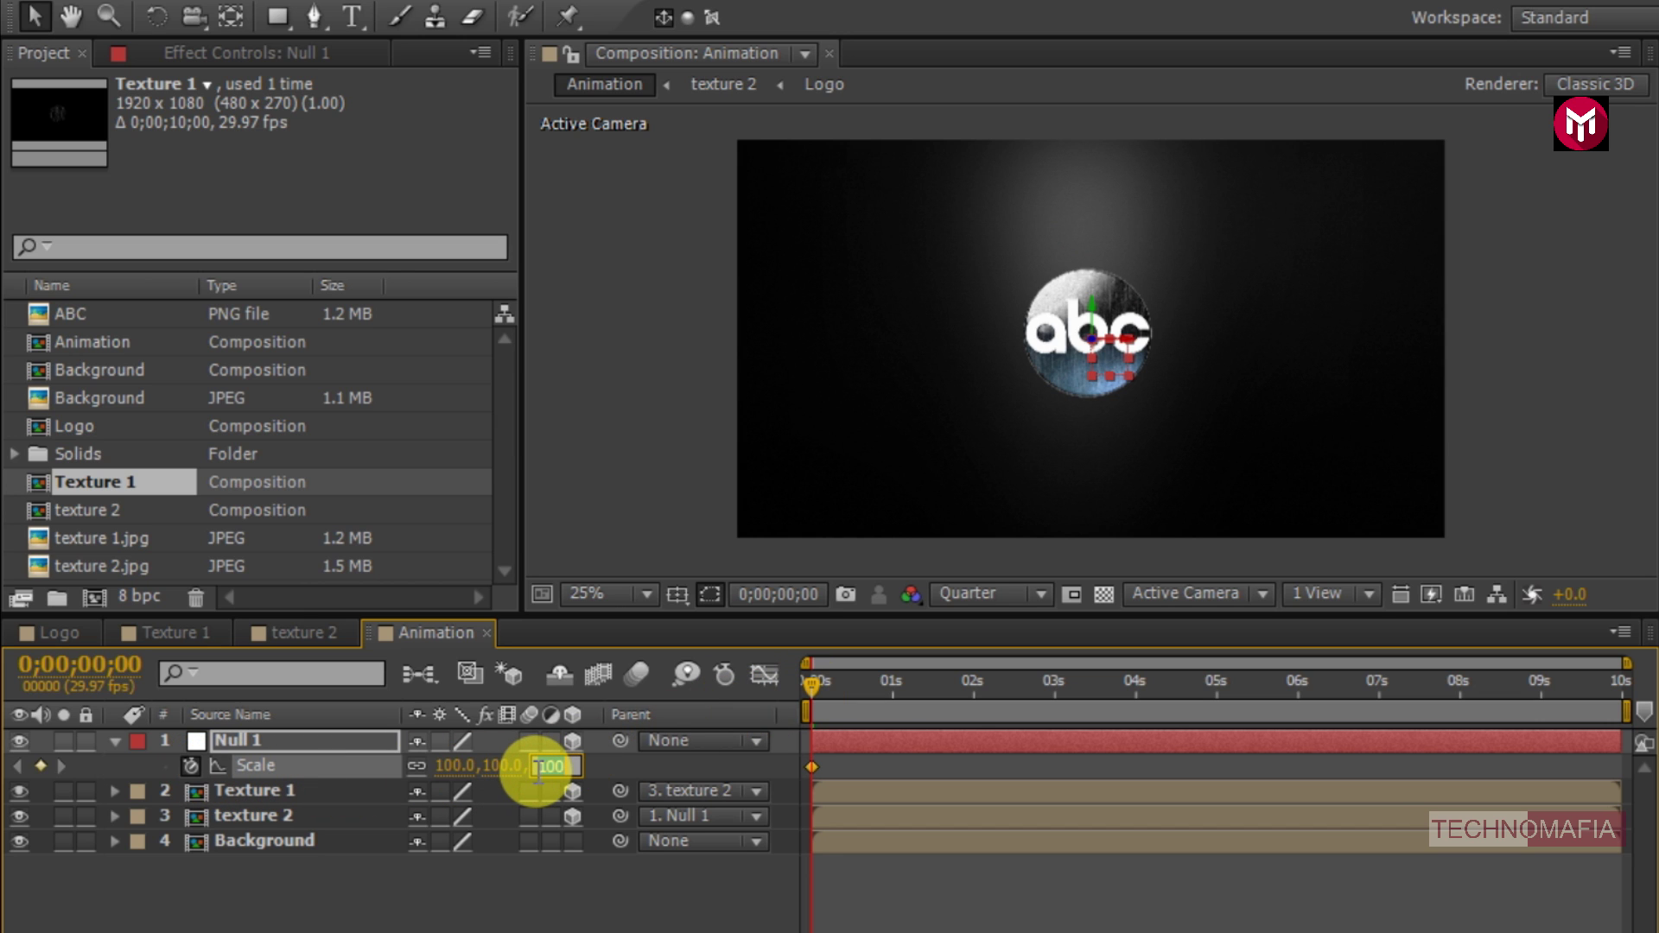
text(80)
key(Return)
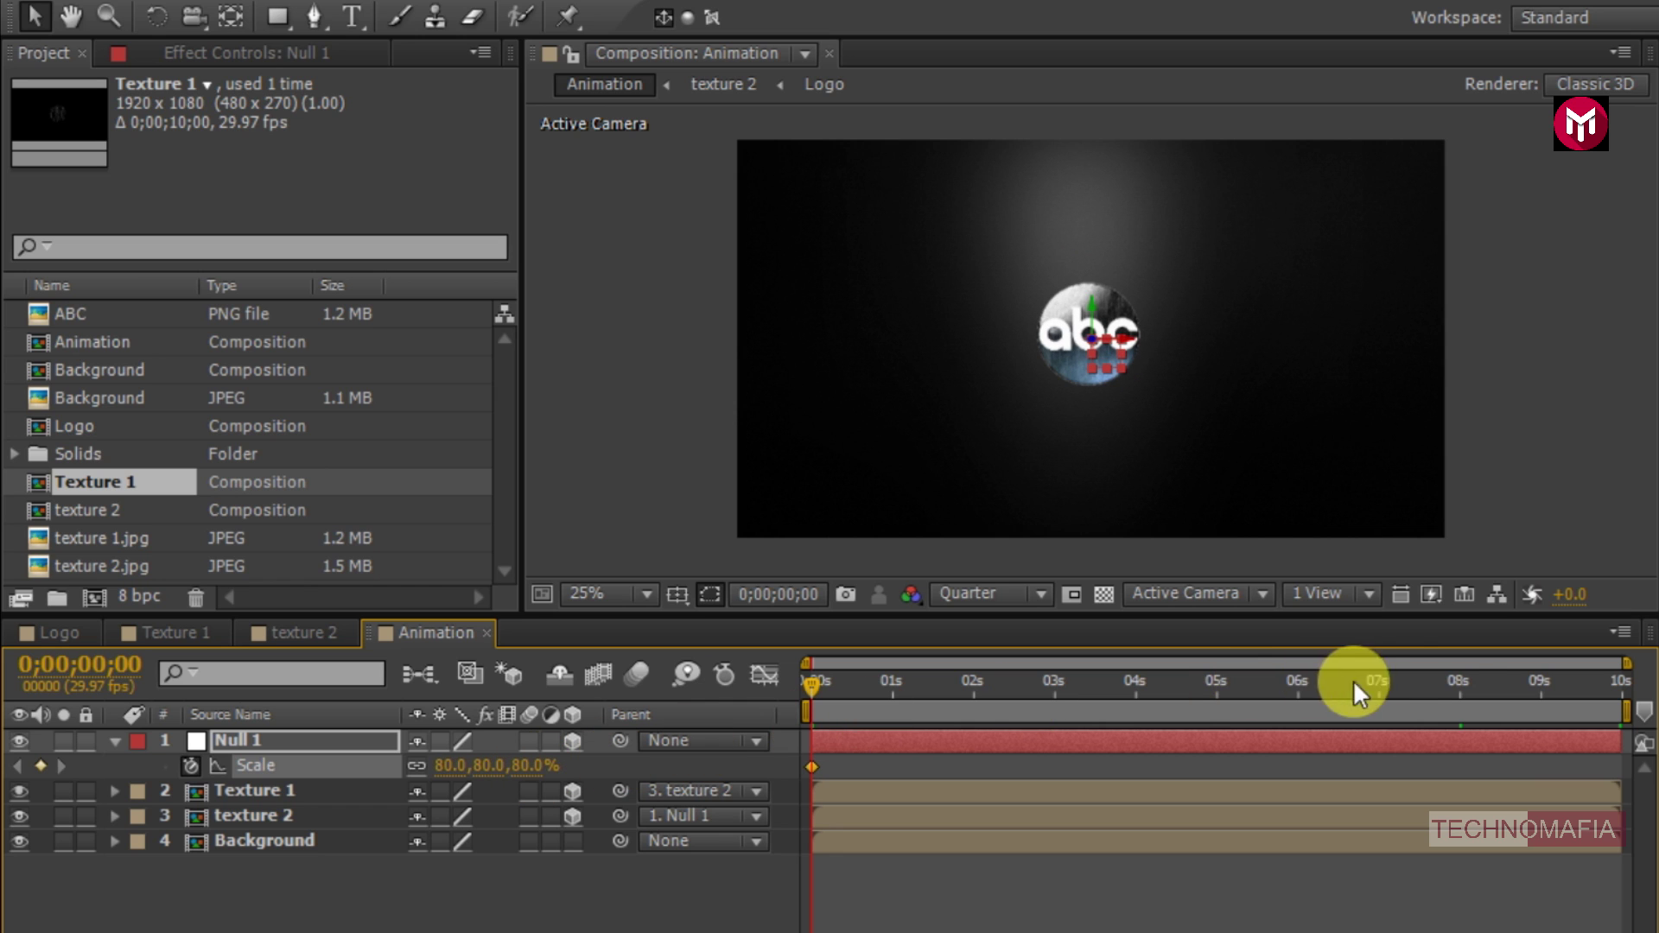
- Keyframe Null 1's Scale at 100% at 8 seconds and collapse the layer's properties
click(1459, 679)
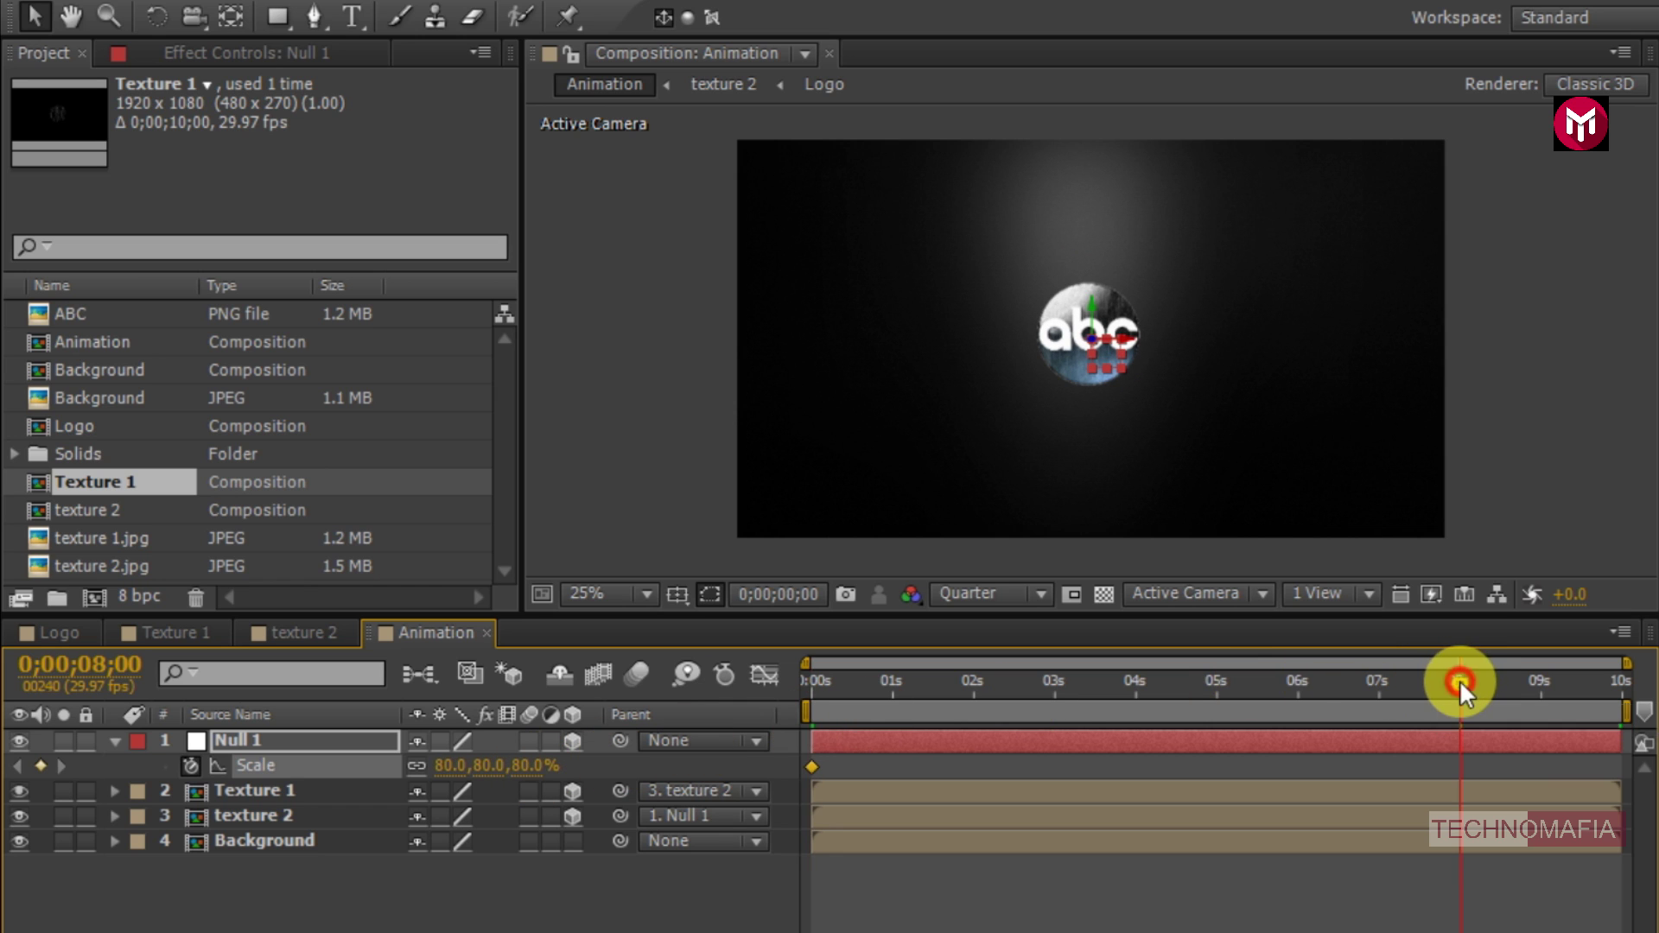
click(529, 765)
text(100)
key(Return)
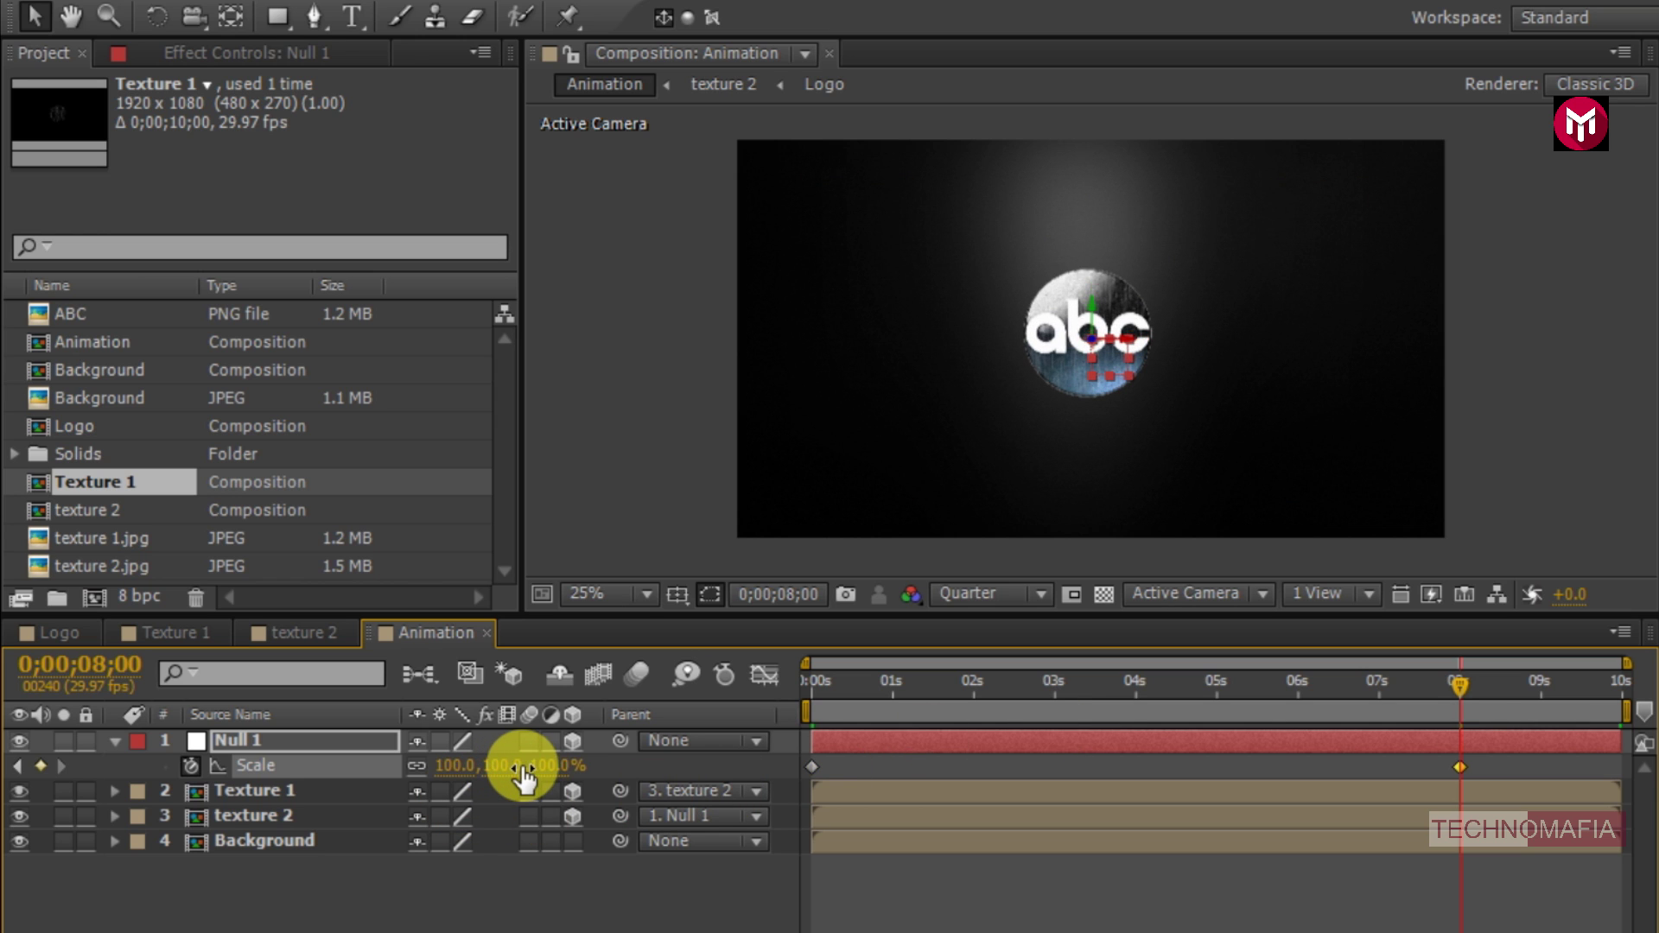
click(114, 741)
- Add a new adjustment layer to the Animation composition
right_click(323, 884)
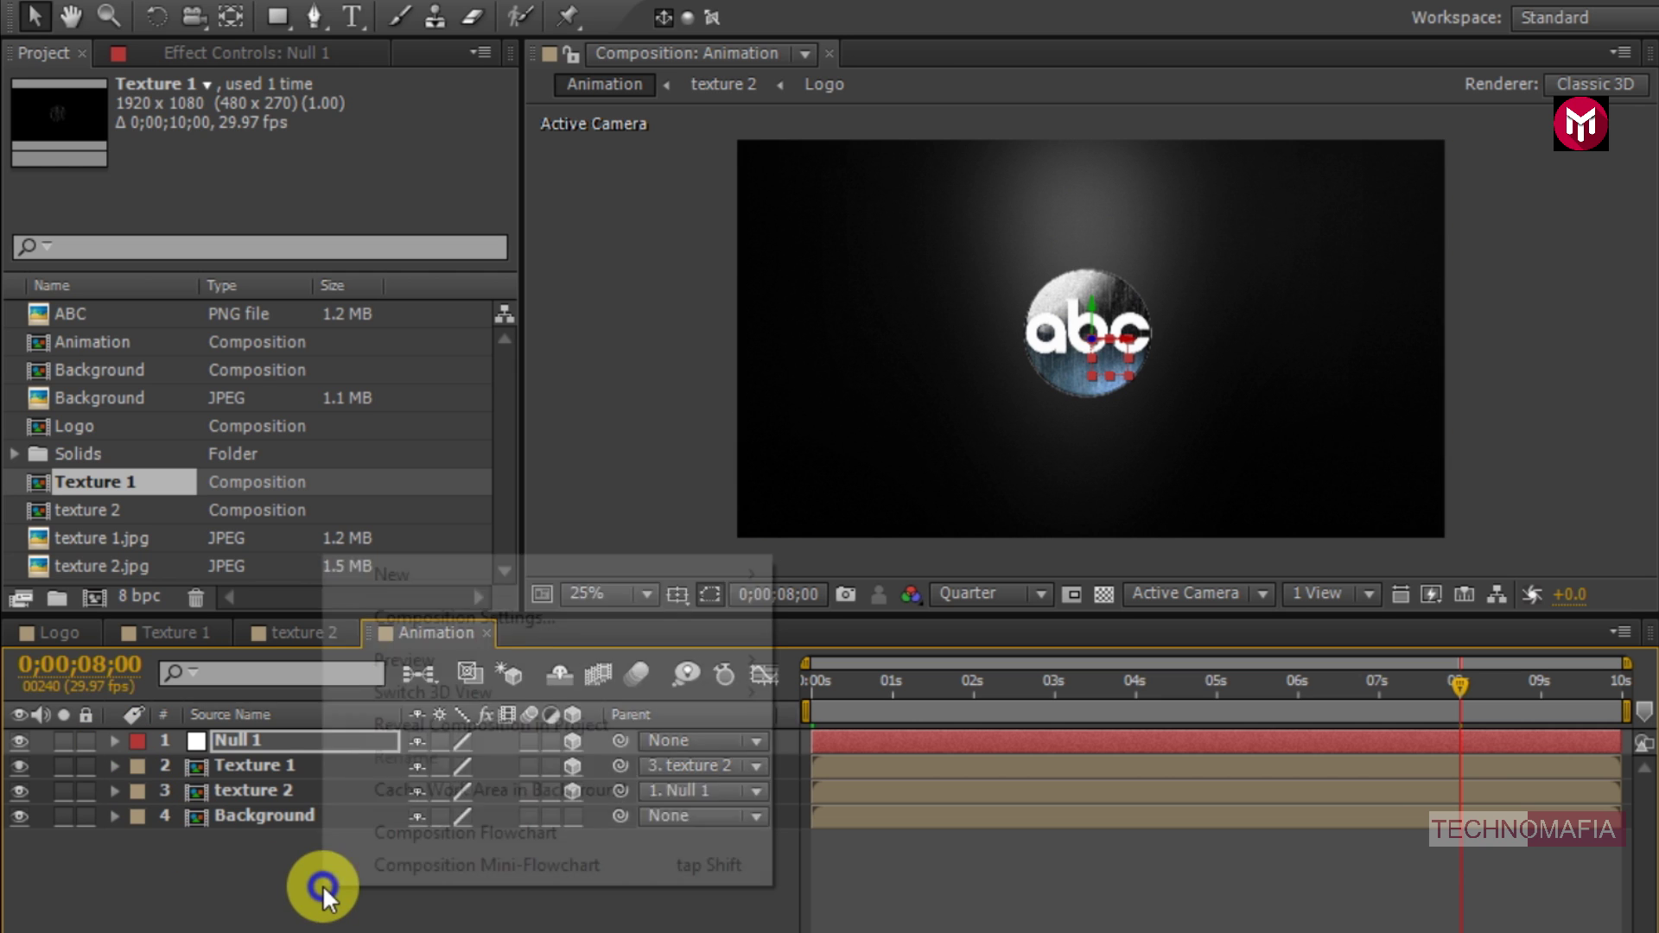
mouse_move(422, 574)
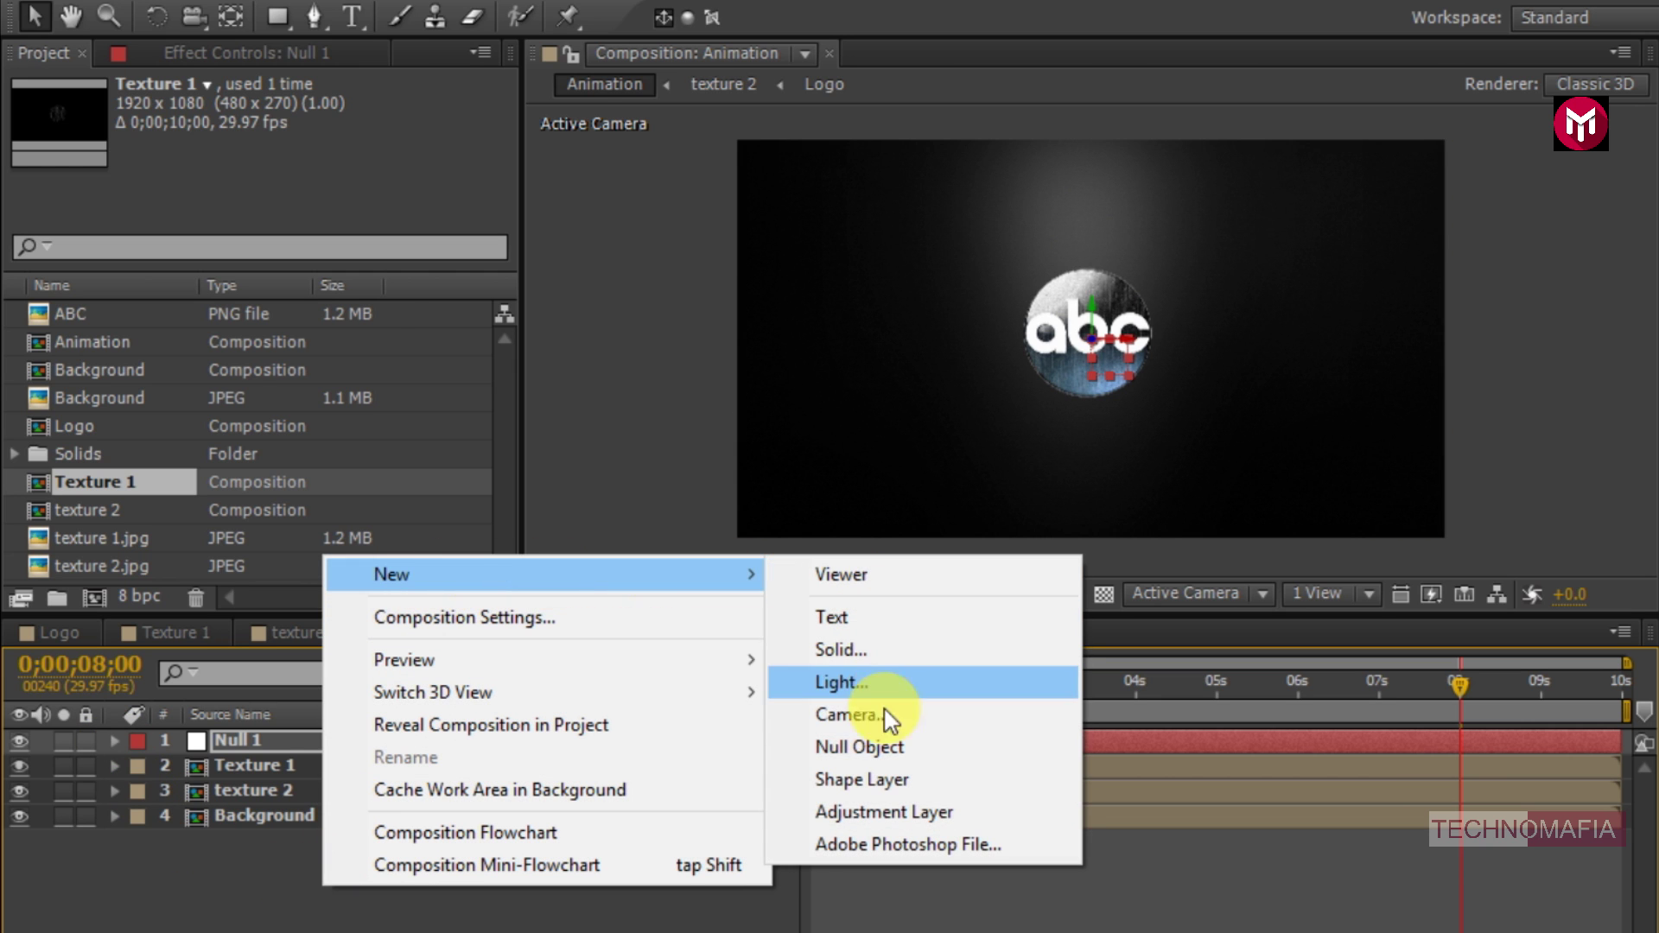
click(895, 812)
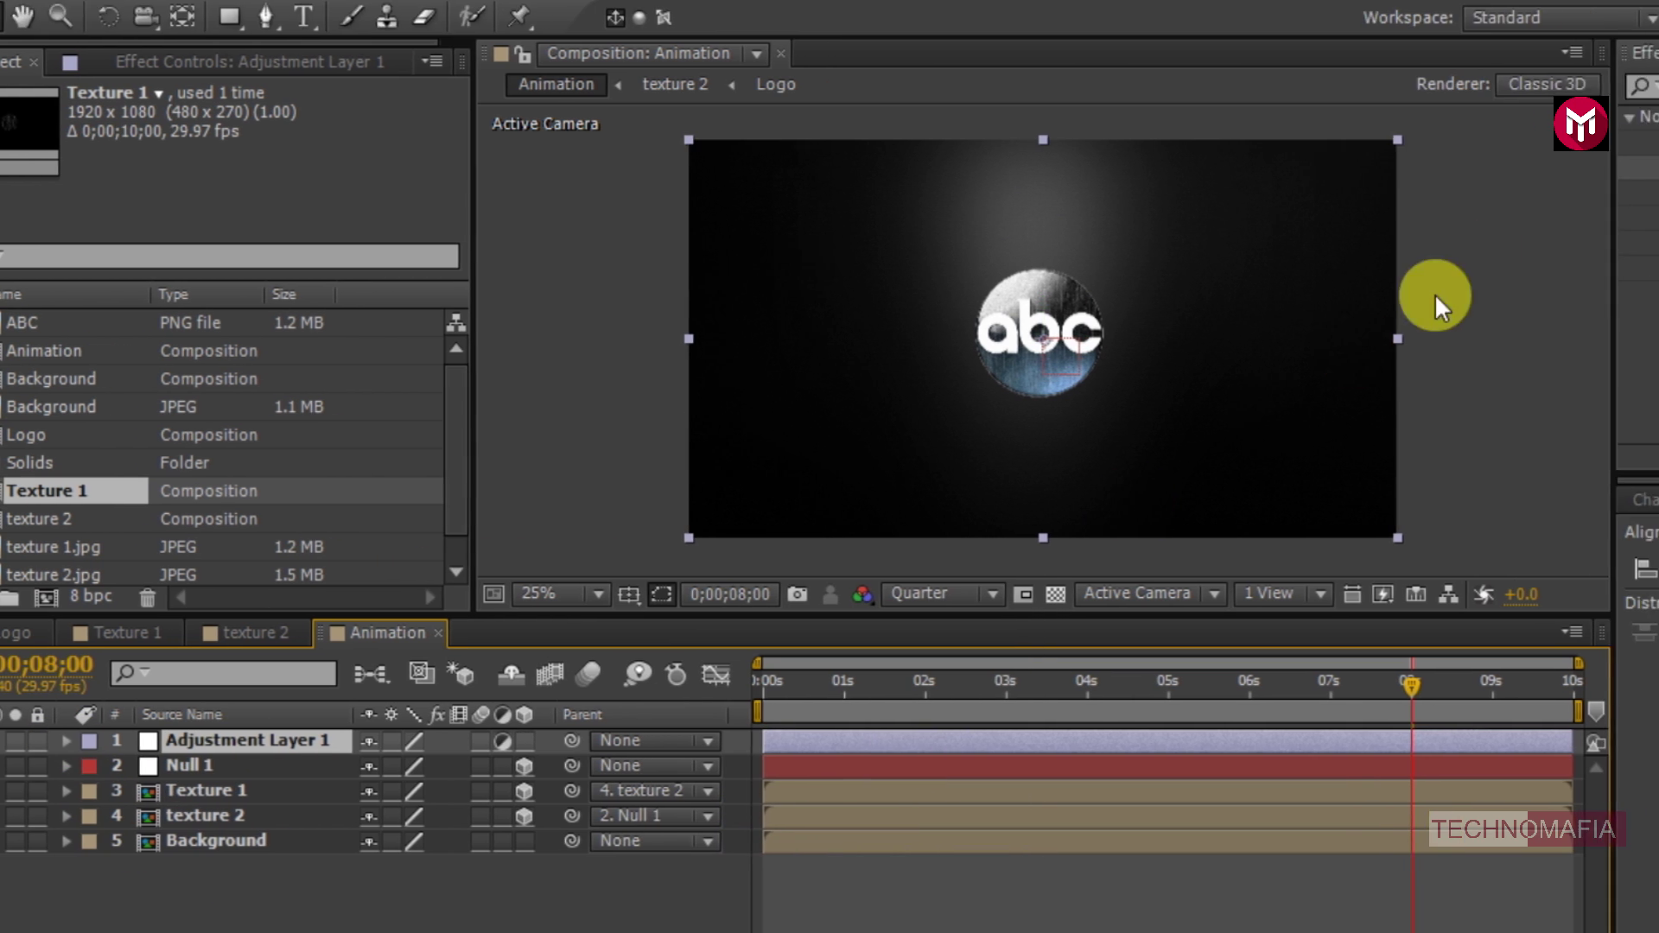
- Apply the Curves effect to the adjustment layer and shape its RGB curve into a gentle S for more contrast
double_click(1345, 95)
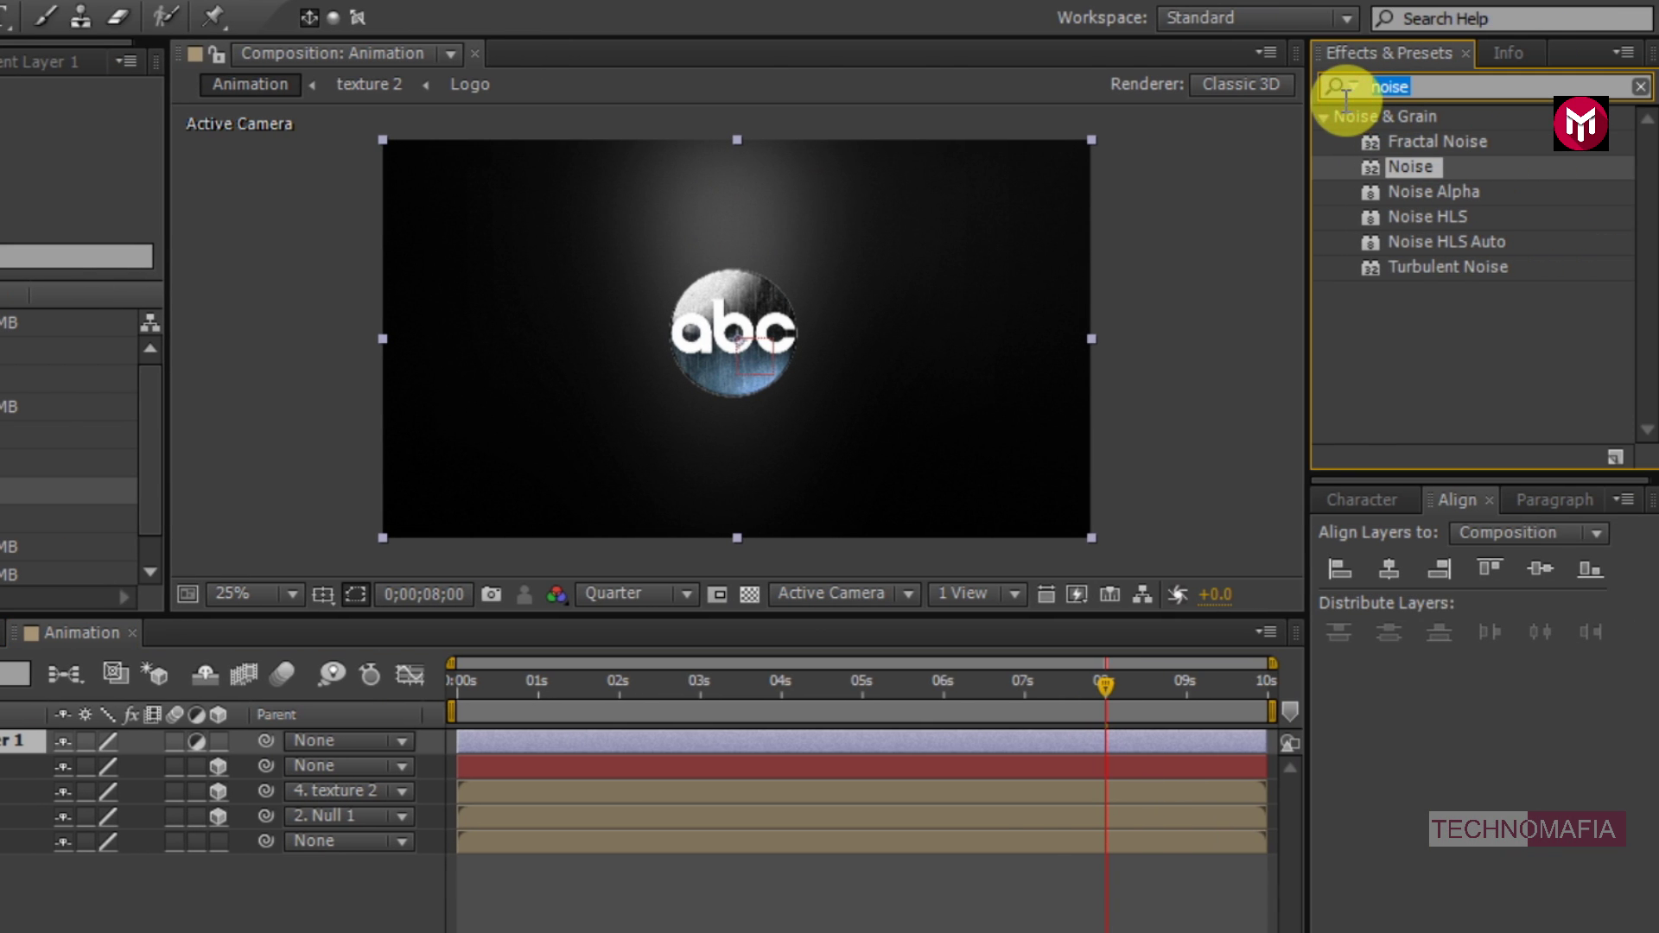
text(curv)
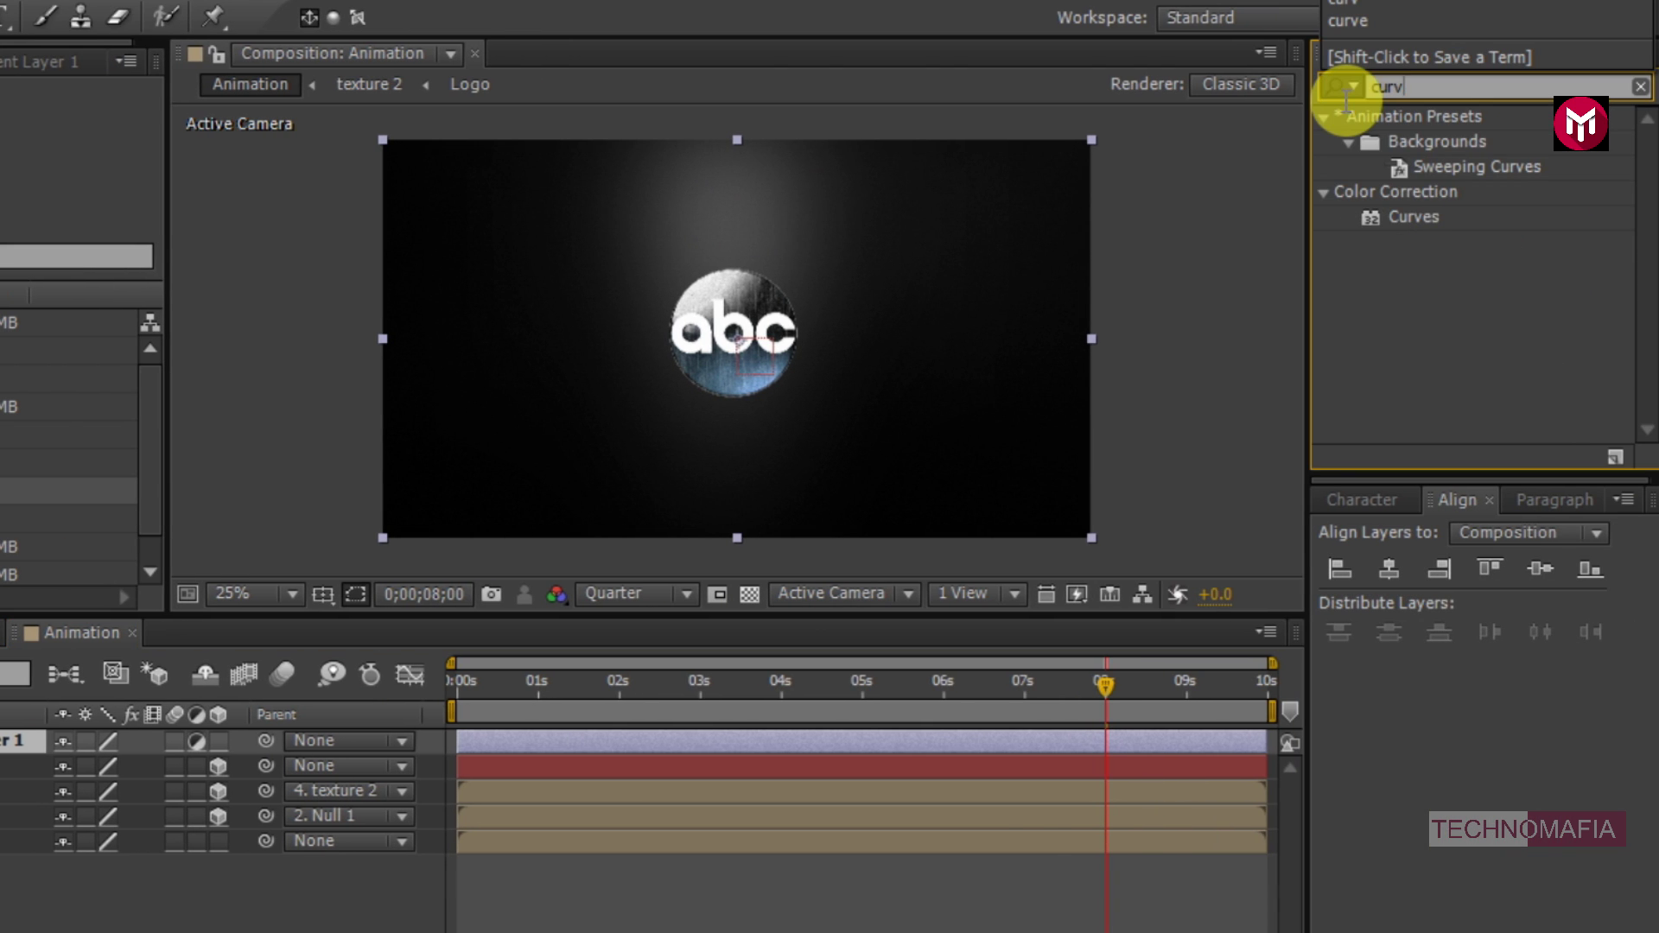
double_click(1411, 216)
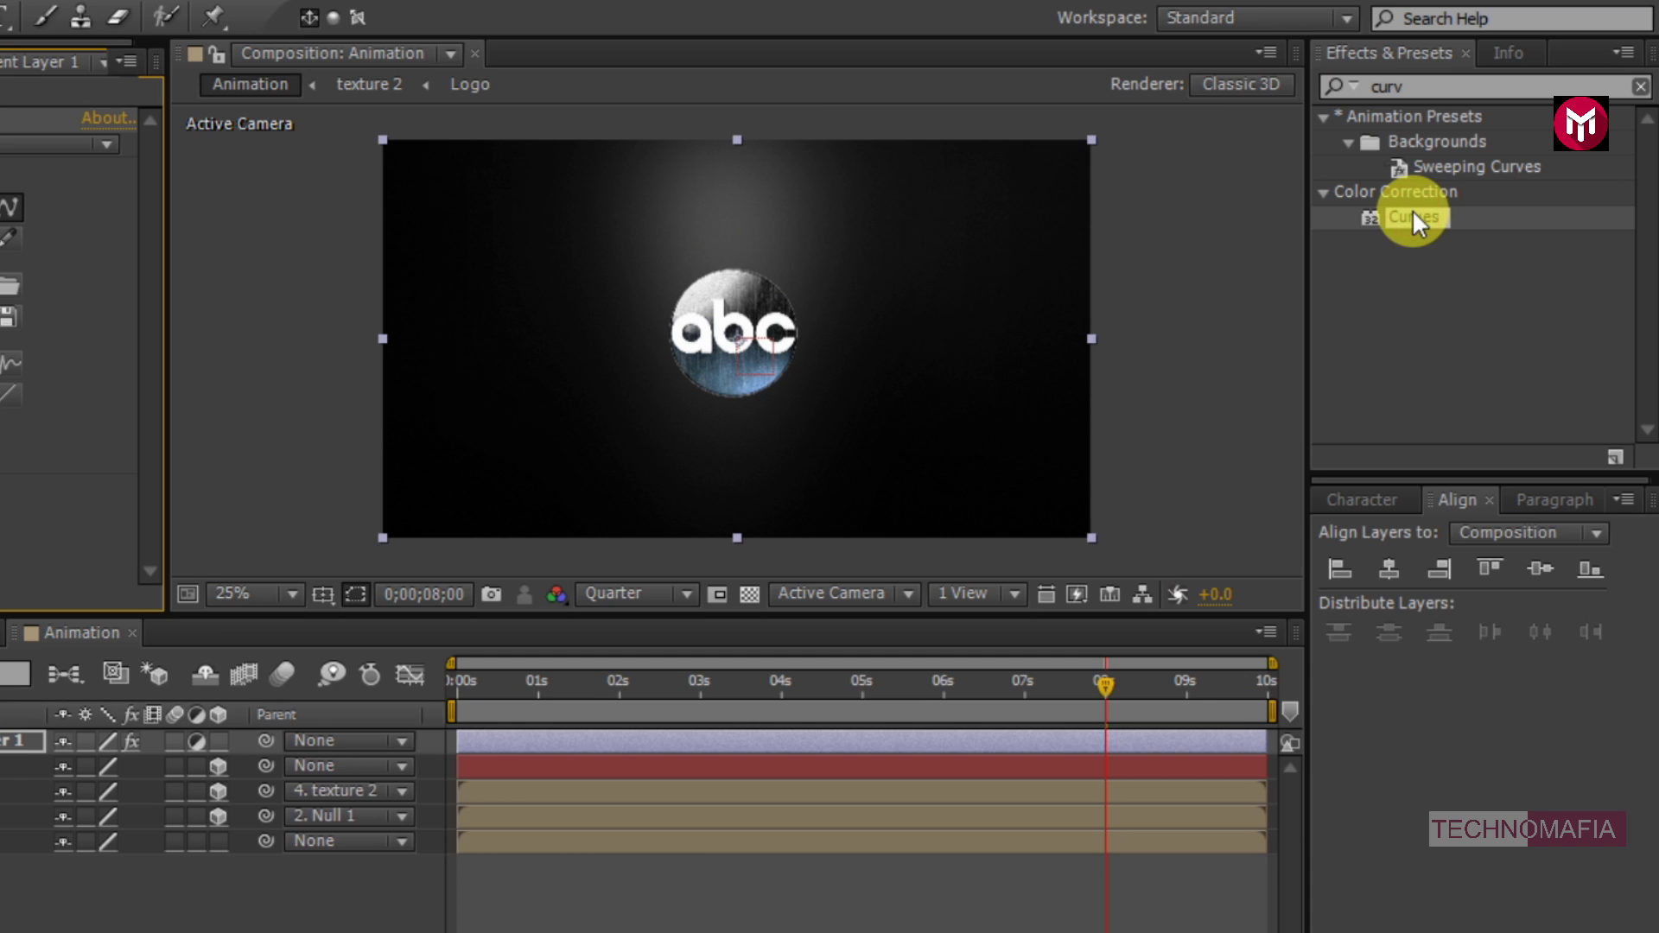
drag(241, 250, 219, 246)
drag(136, 372, 135, 389)
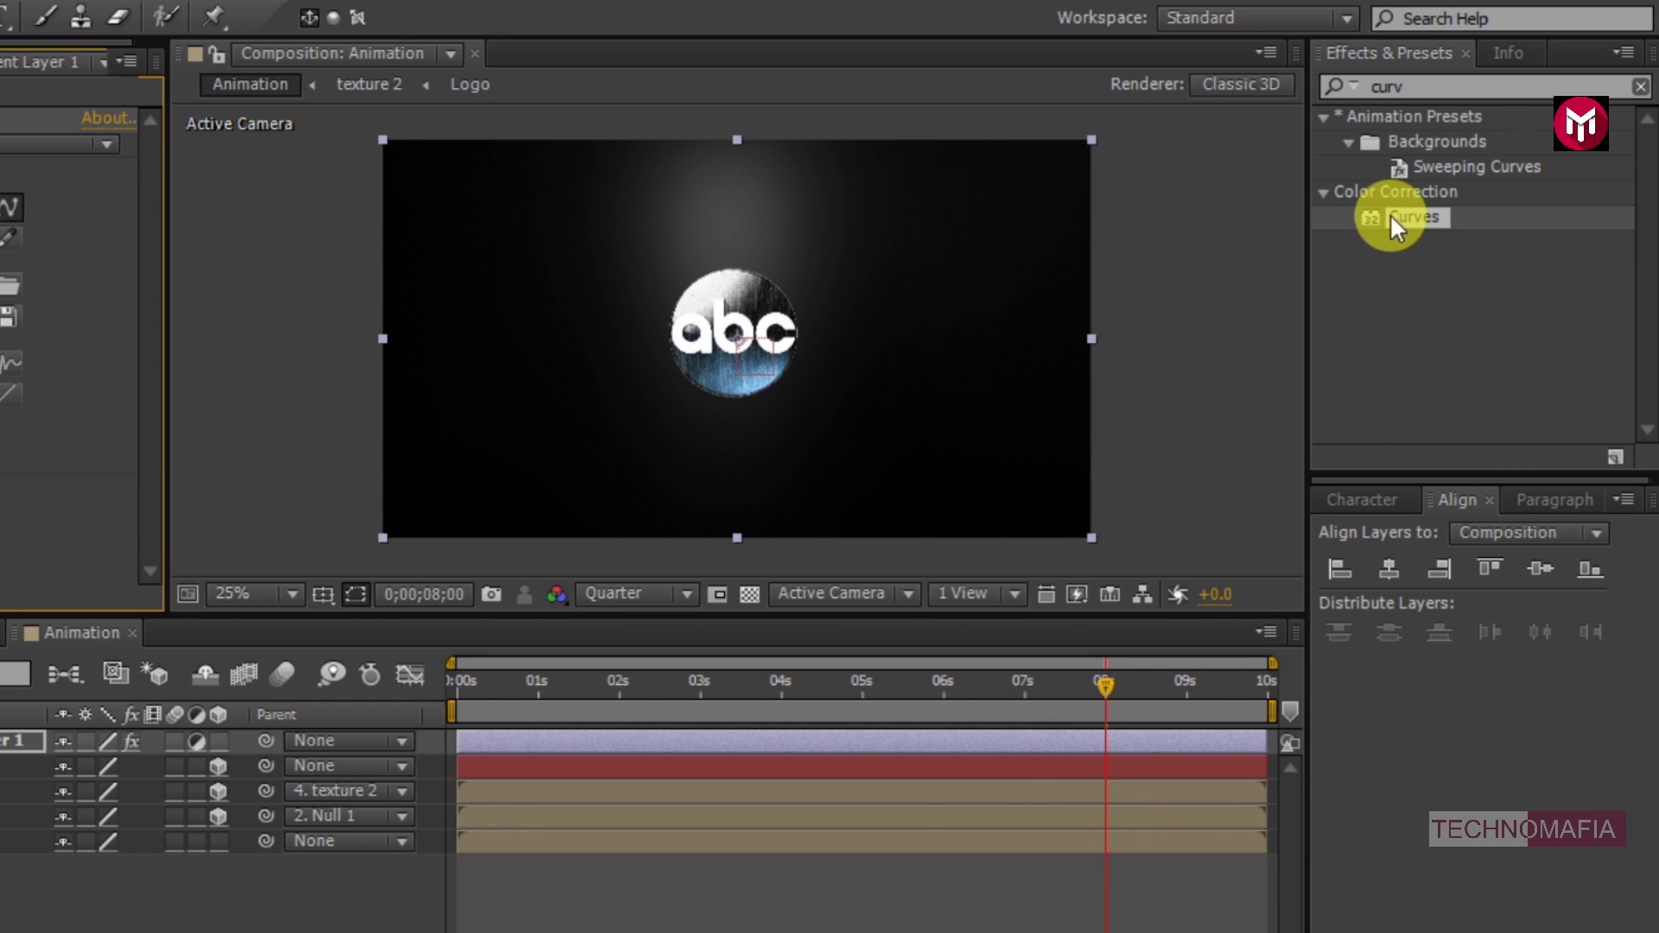
- Apply a second Curves effect to the adjustment layer, slightly raising the RGB highlights and lowering the shadows
click(1396, 216)
double_click(1396, 214)
drag(268, 384, 247, 384)
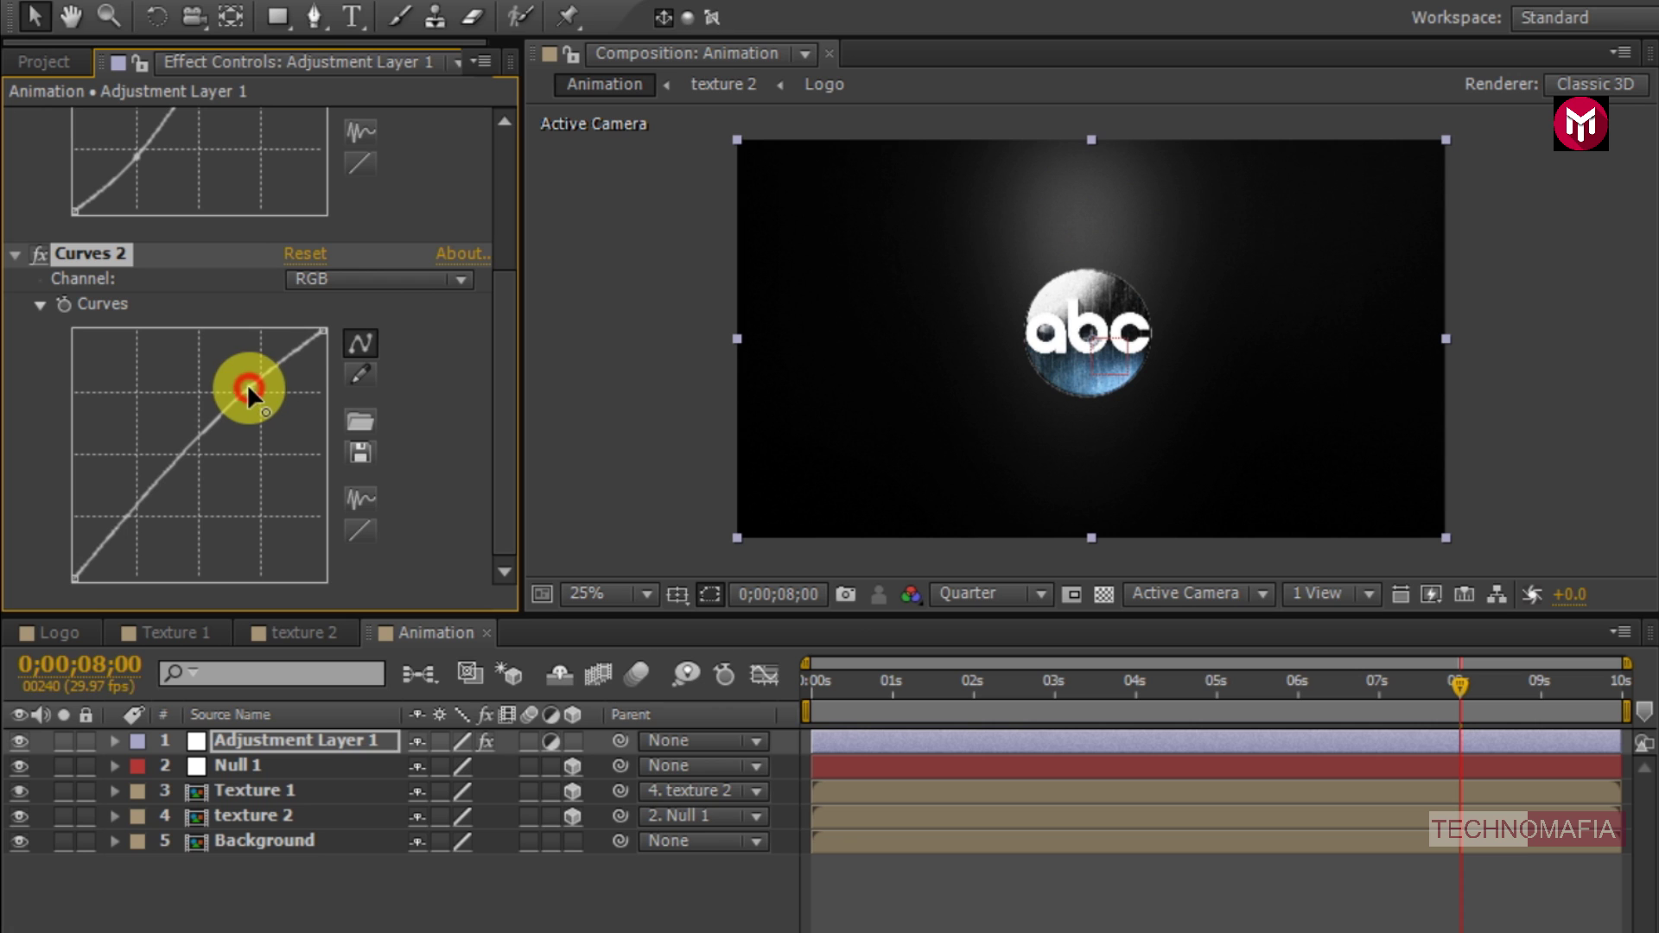
drag(173, 471, 138, 522)
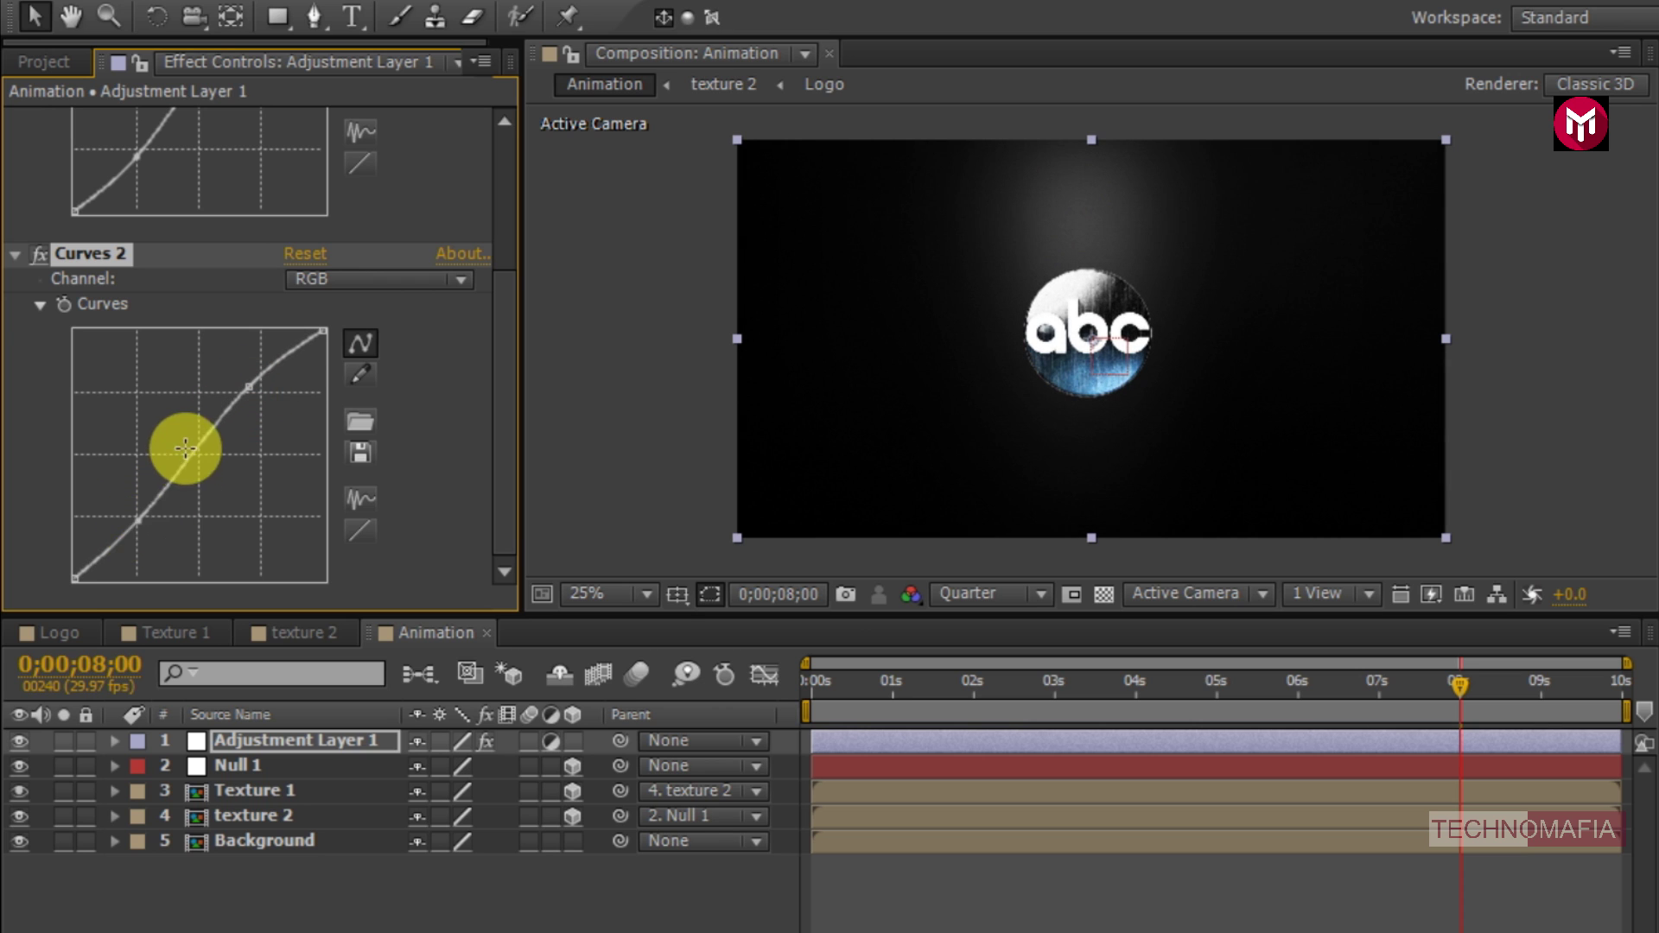
- Fine-tune the upper highlight point on the RGB curve of the adjustment layer's first Curves effect
scroll(185, 444, up, 5)
click(250, 212)
drag(252, 211, 259, 211)
scroll(100, 256, up, 1)
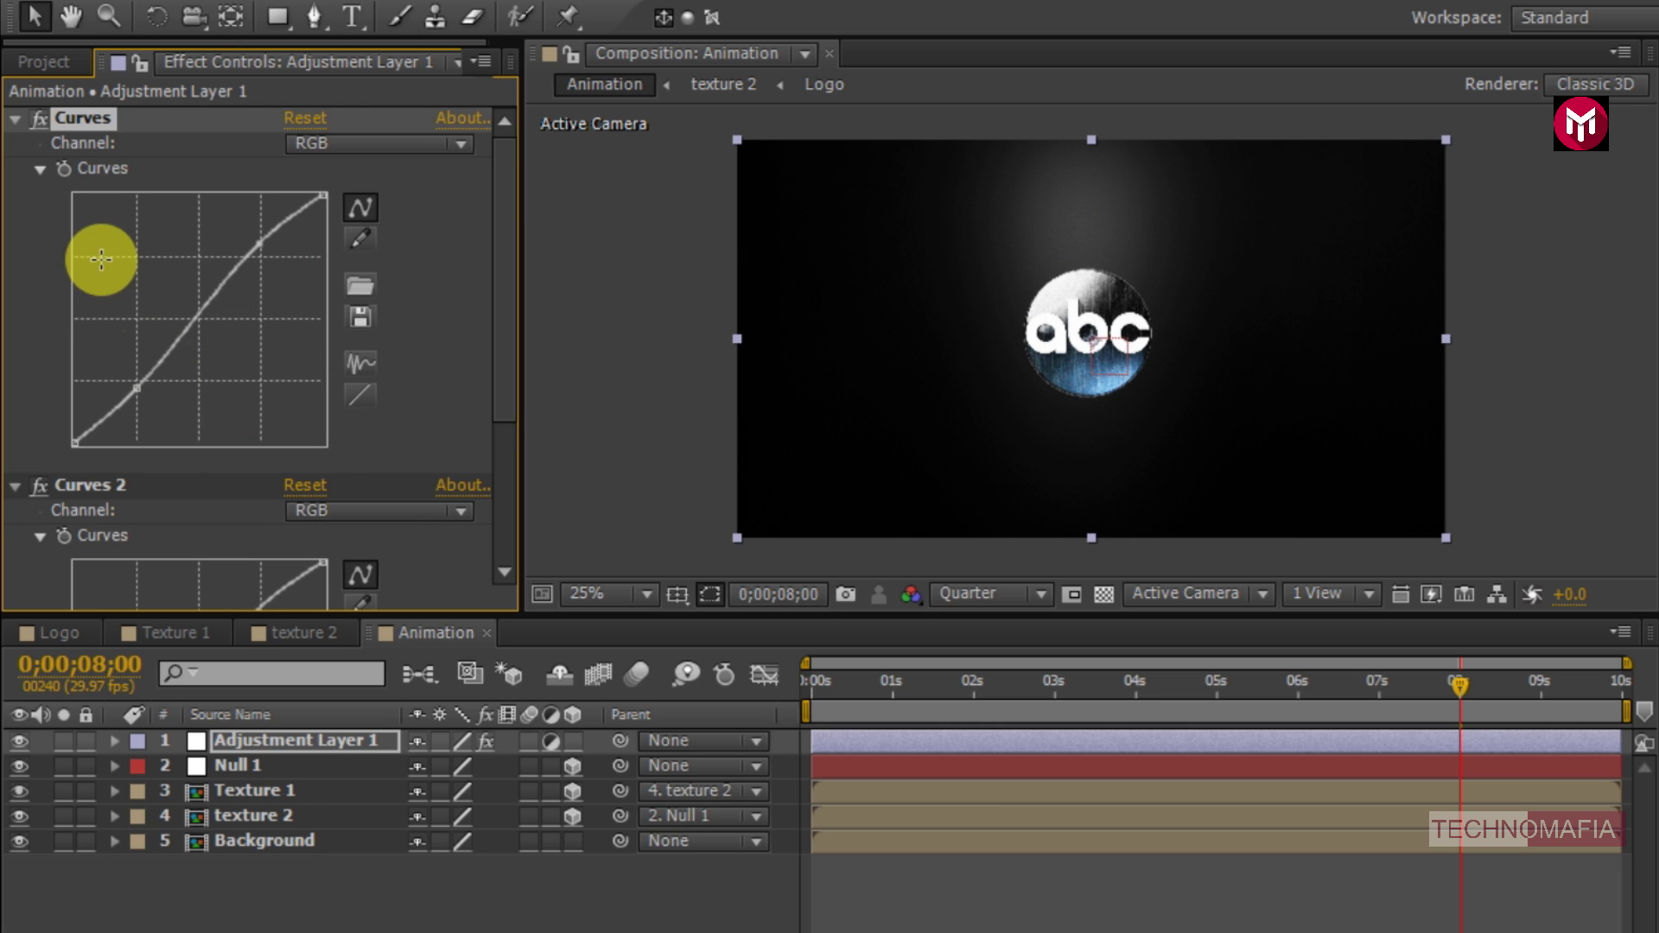
- Add a white Point light named Light 1 at 100% intensity, with Casts Shadows enabled
right_click(304, 898)
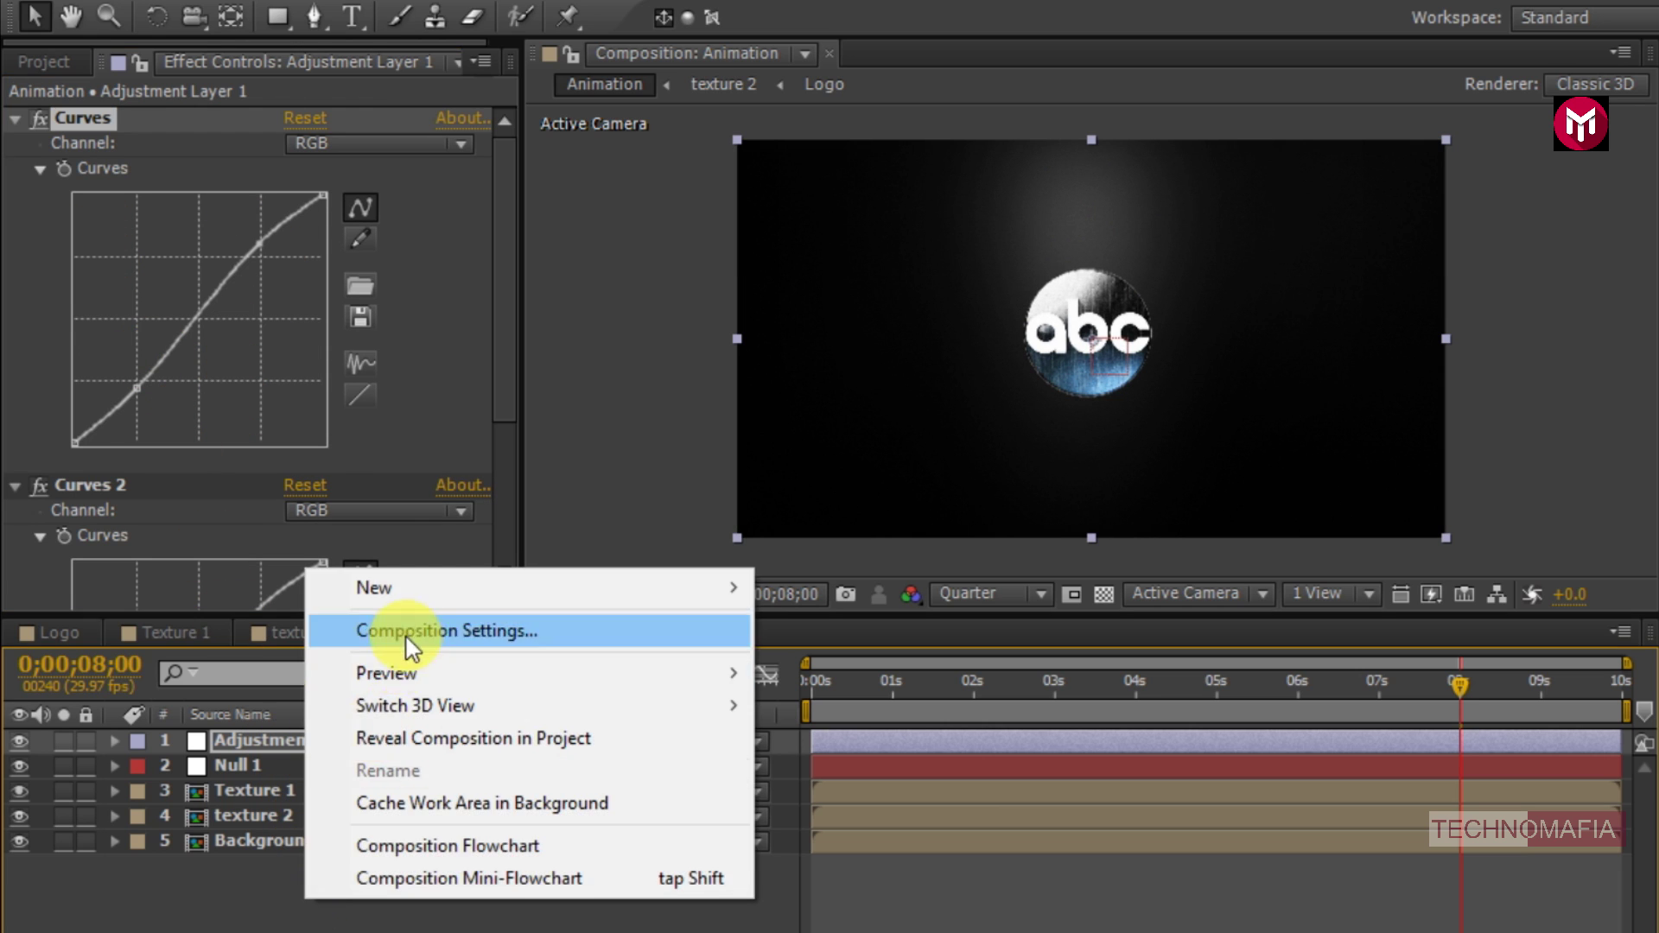
mouse_move(432, 594)
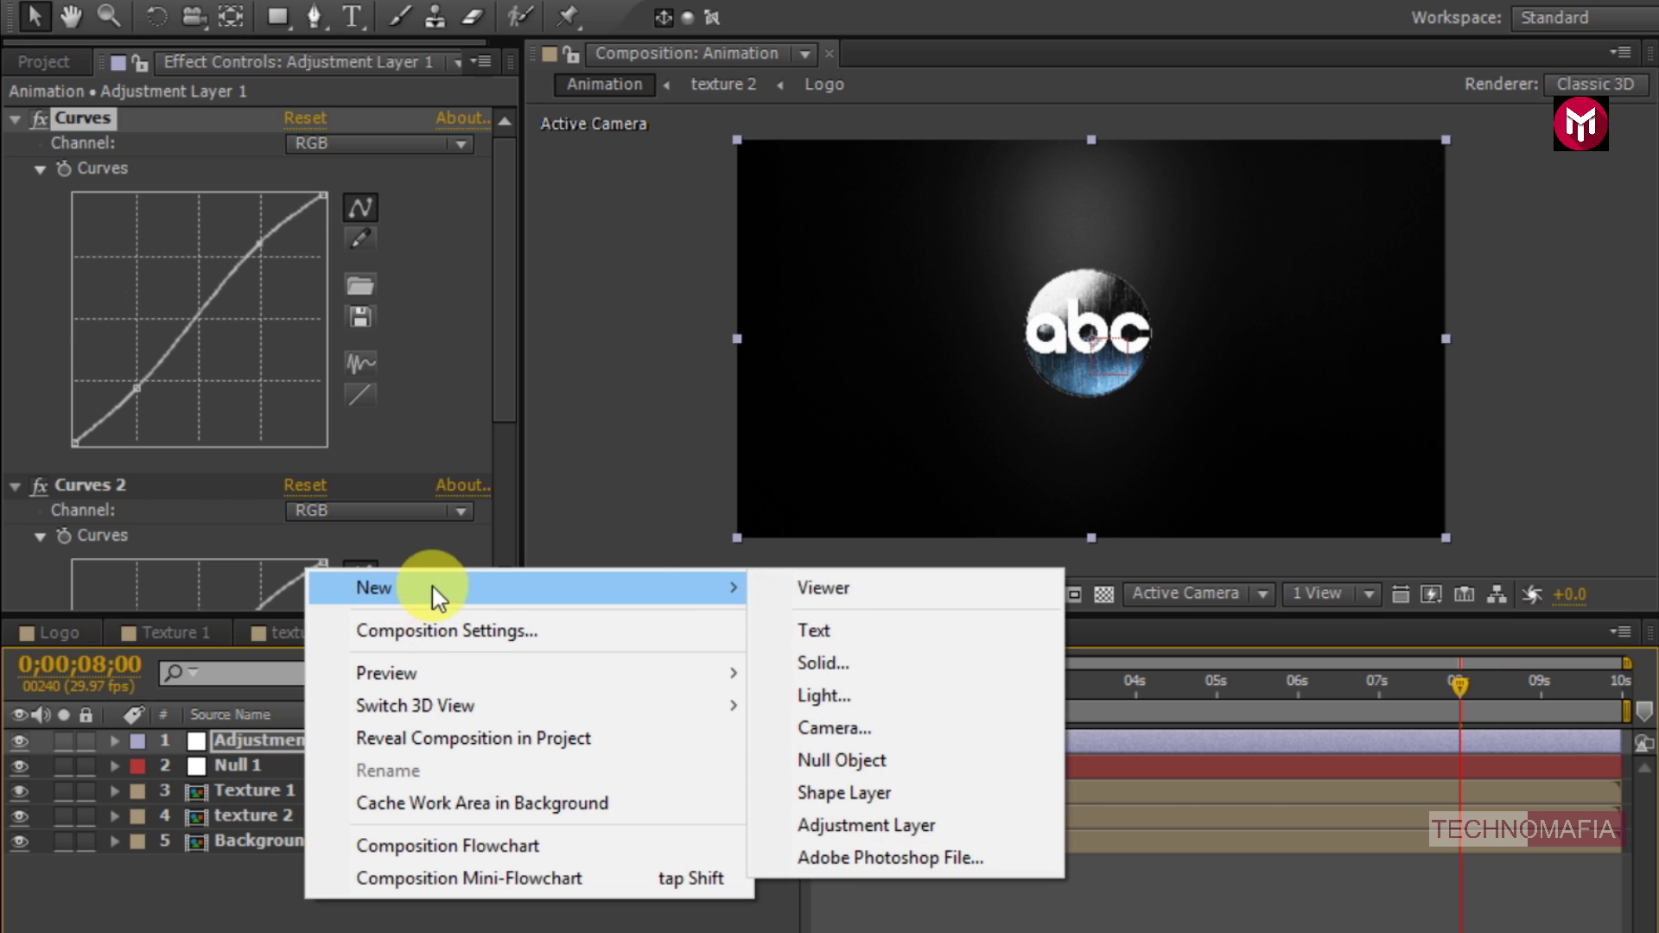
click(860, 686)
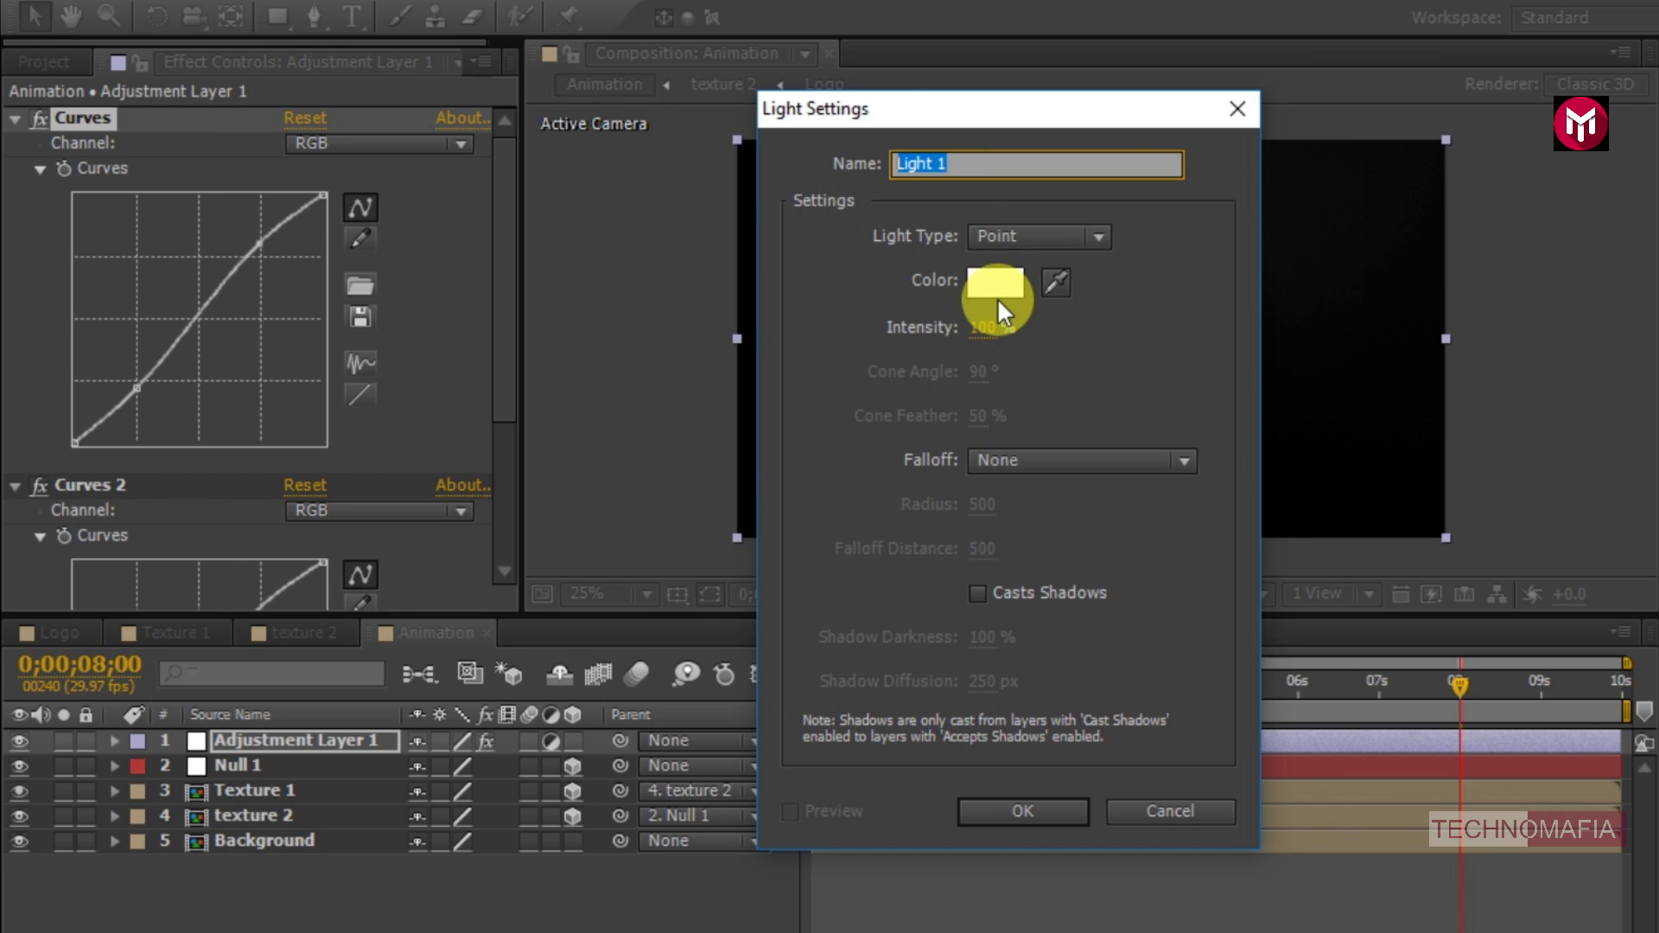
click(977, 594)
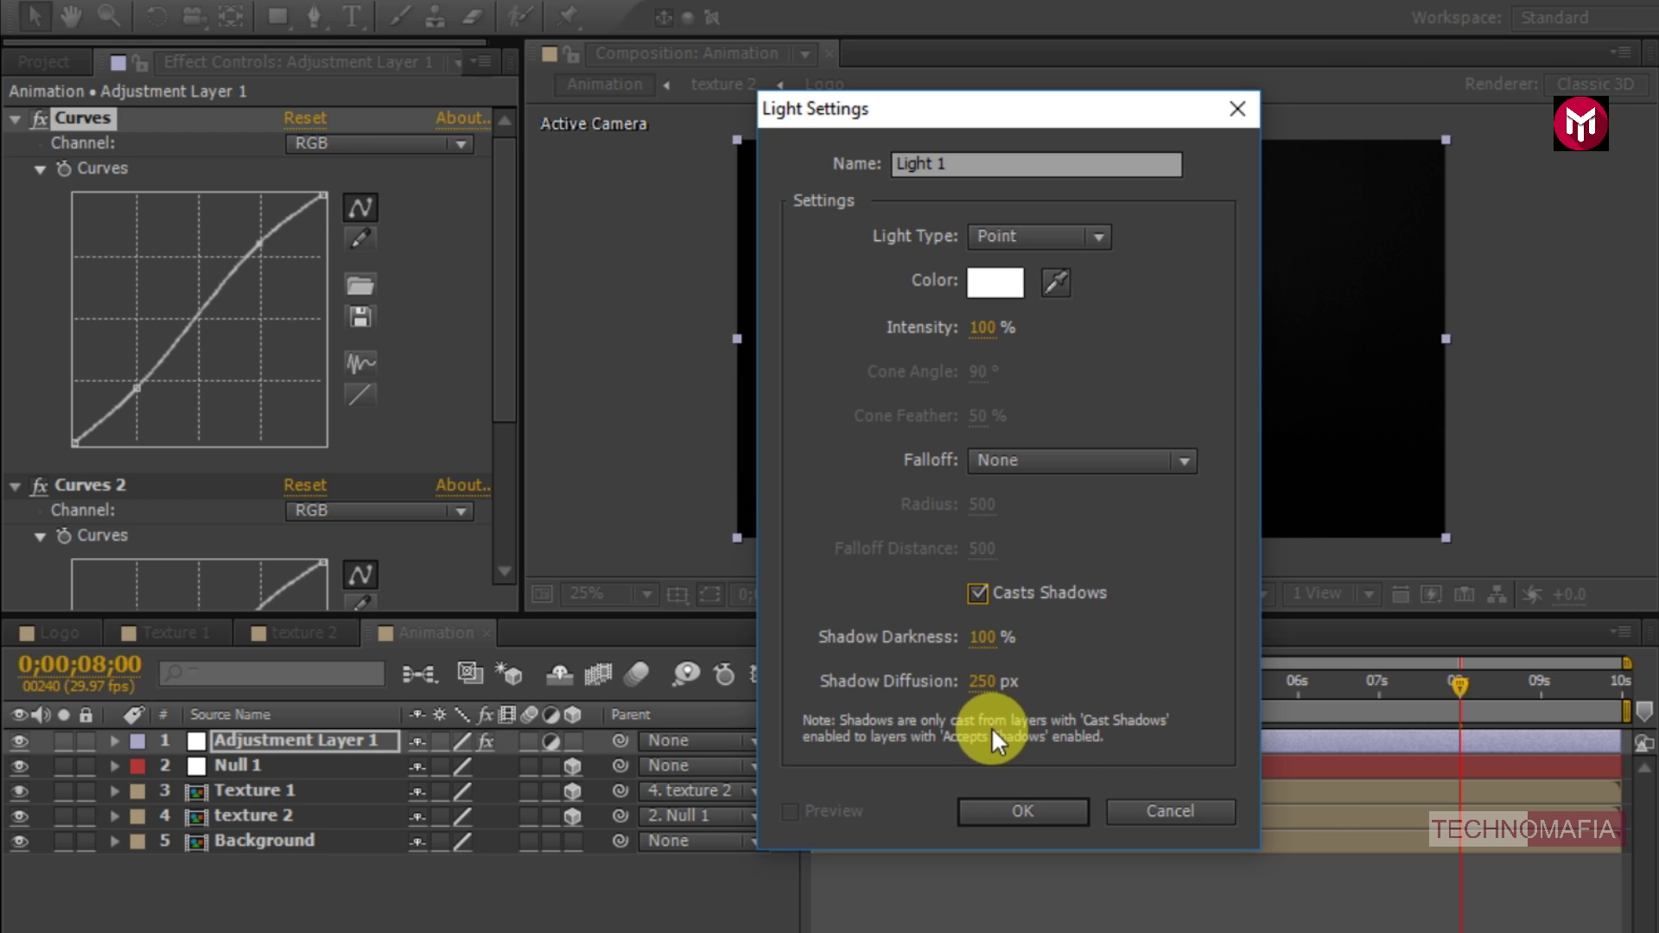
click(997, 802)
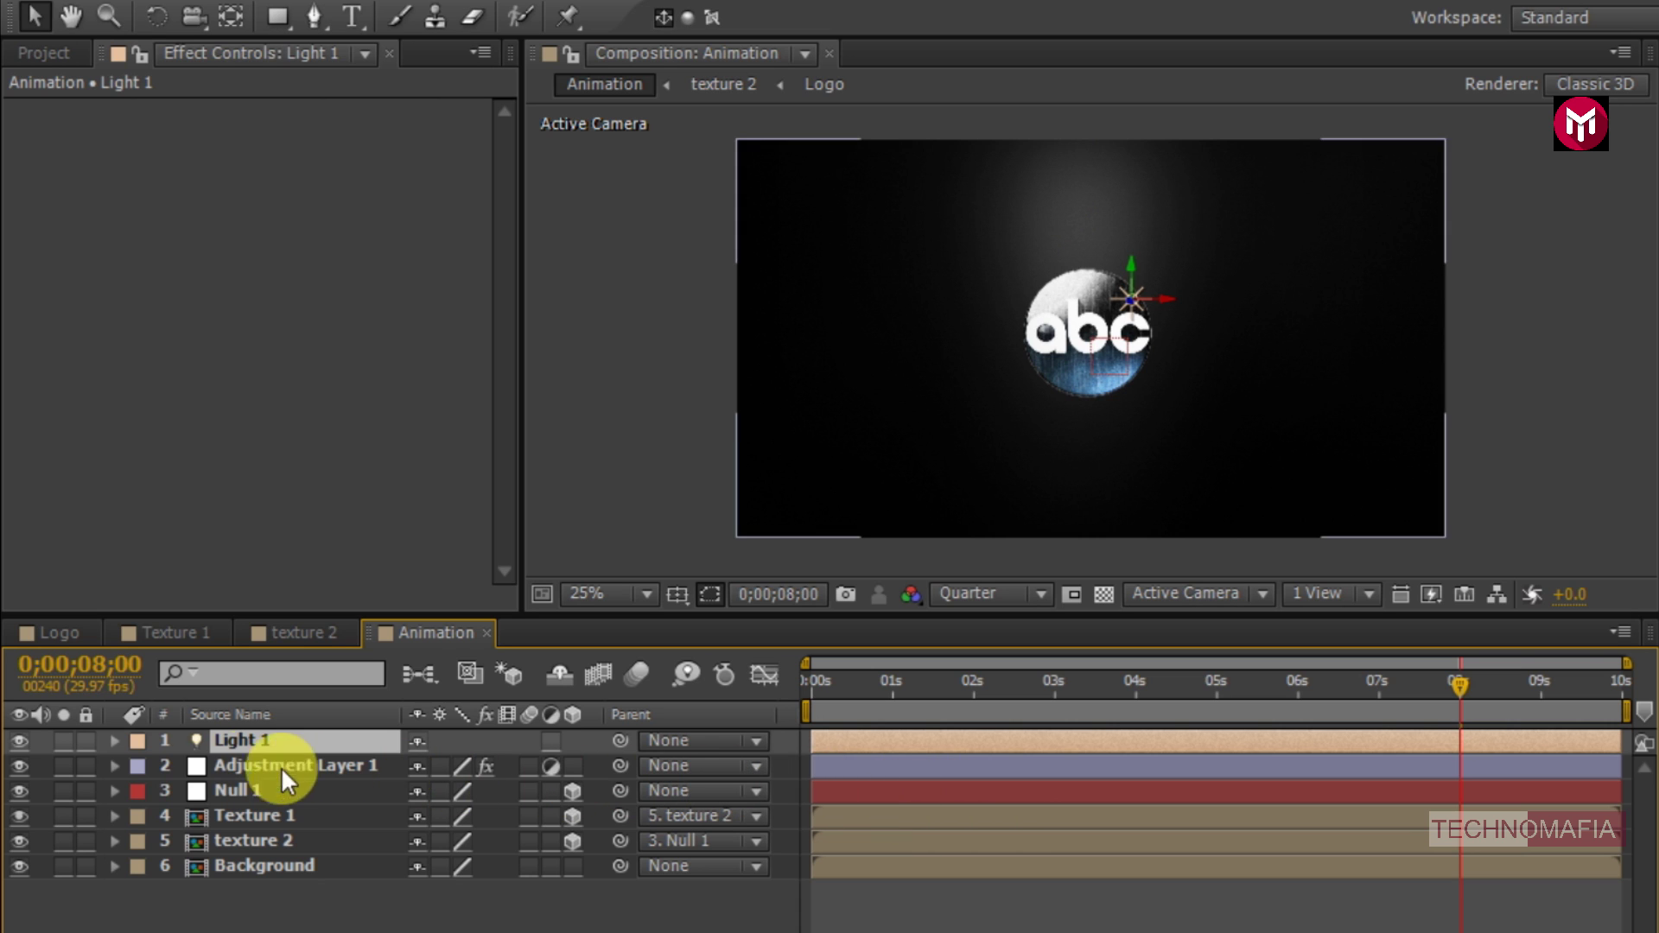
- Reveal Light 1's Transform properties and start keyframing its Position at 0 seconds
click(114, 741)
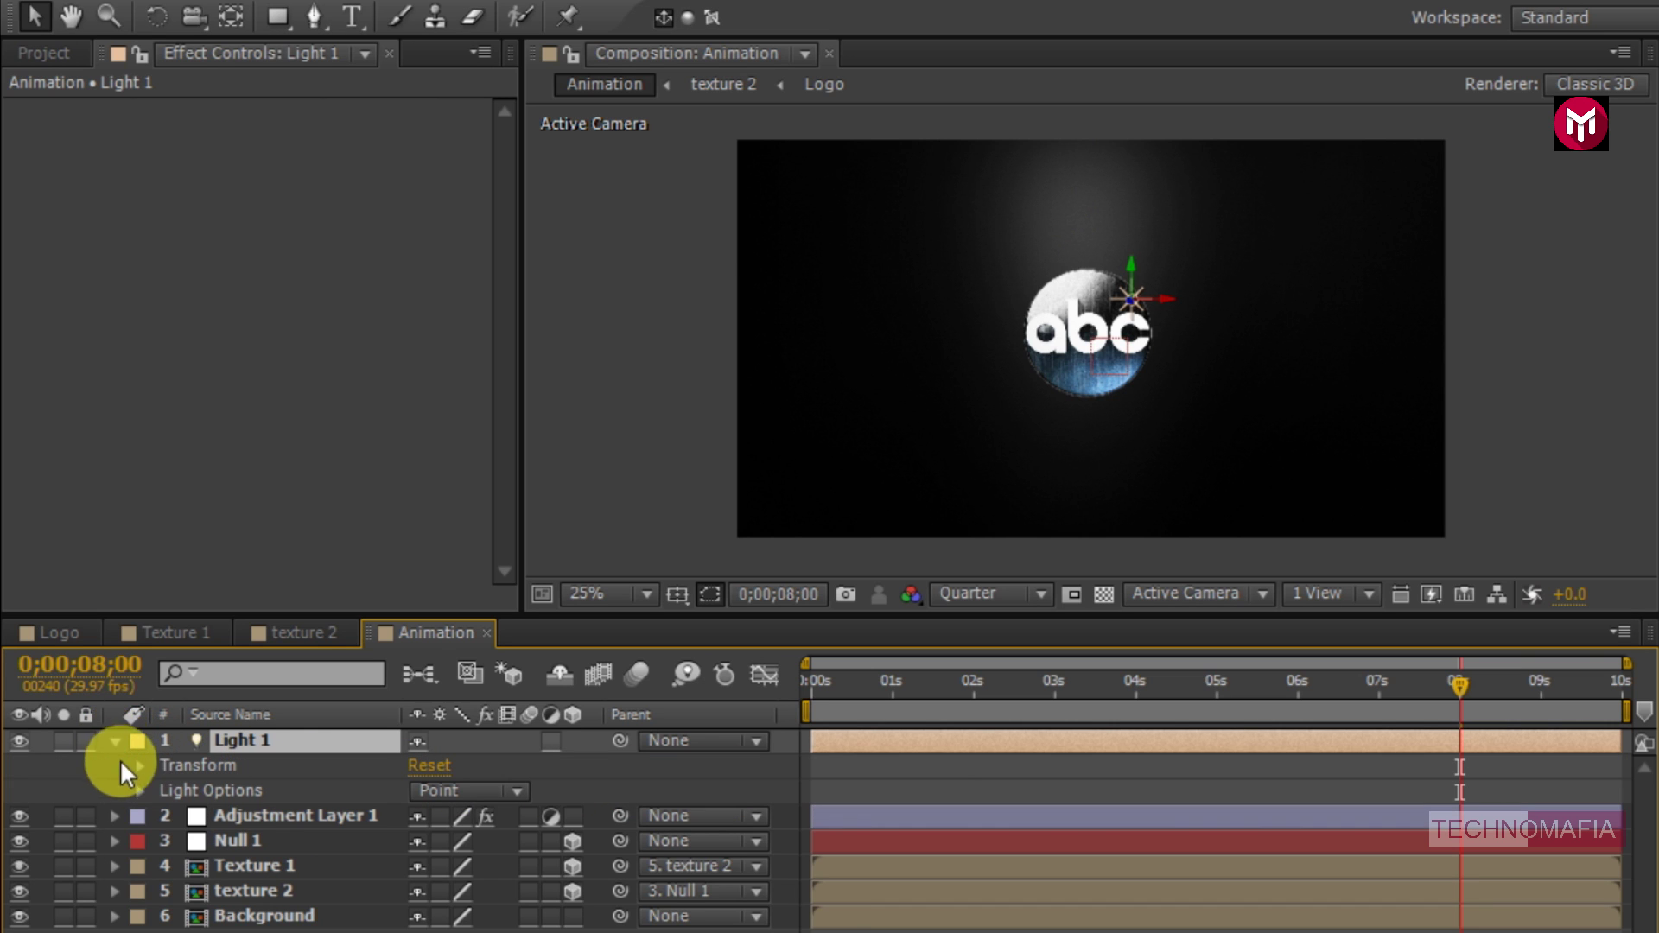
click(141, 765)
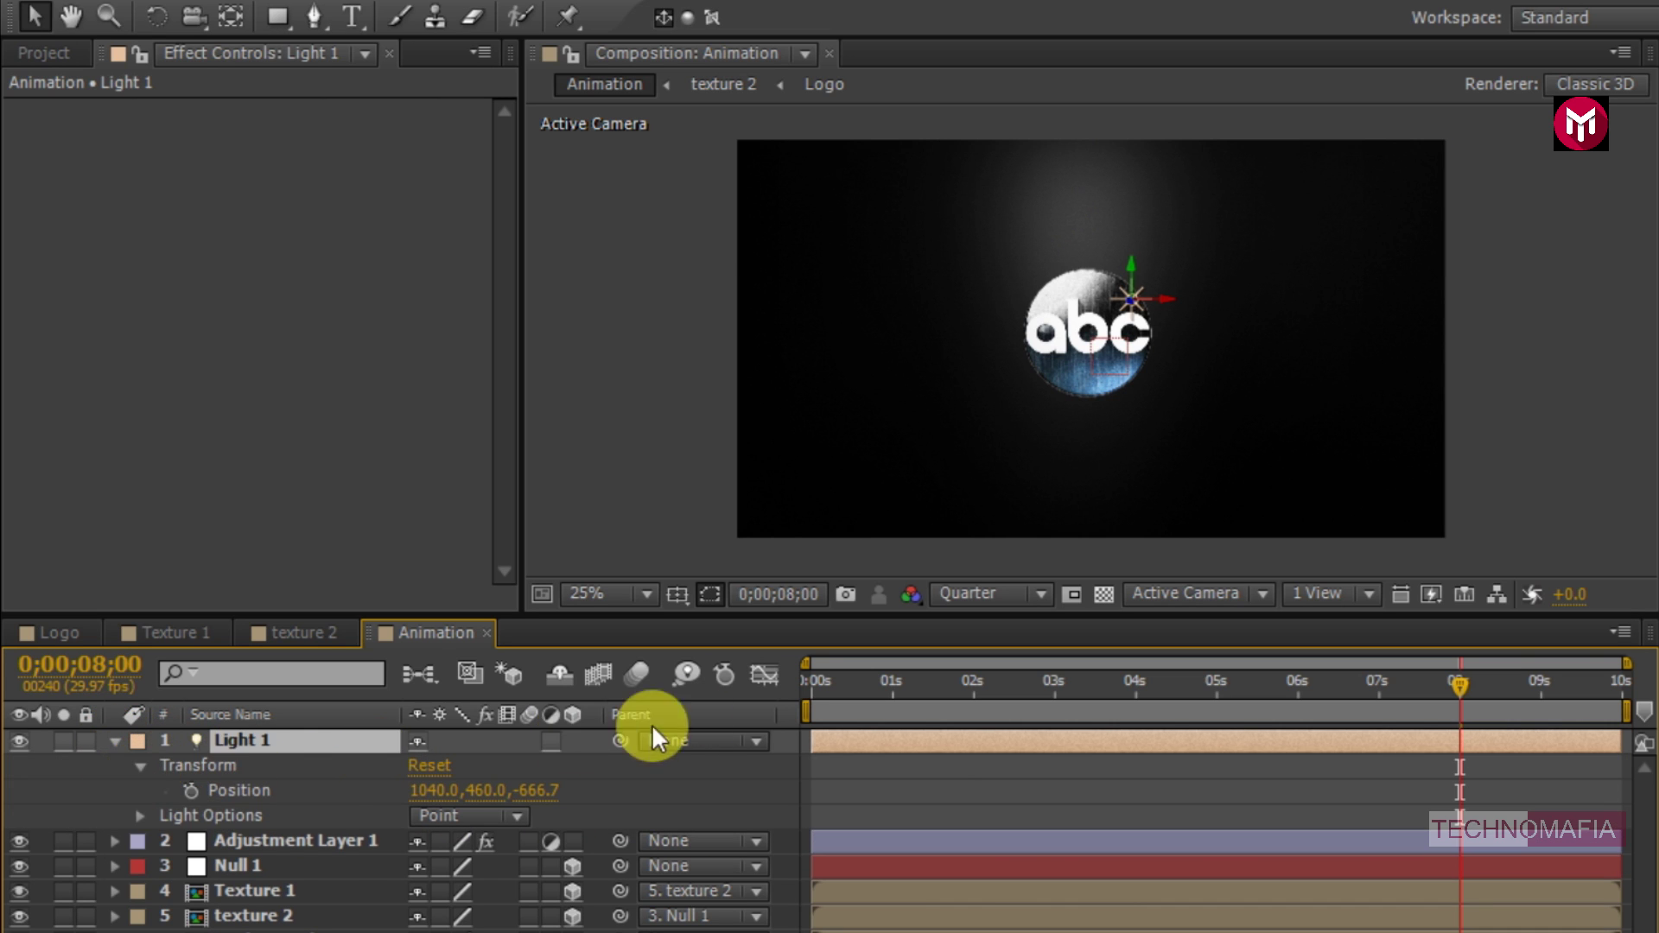
click(807, 679)
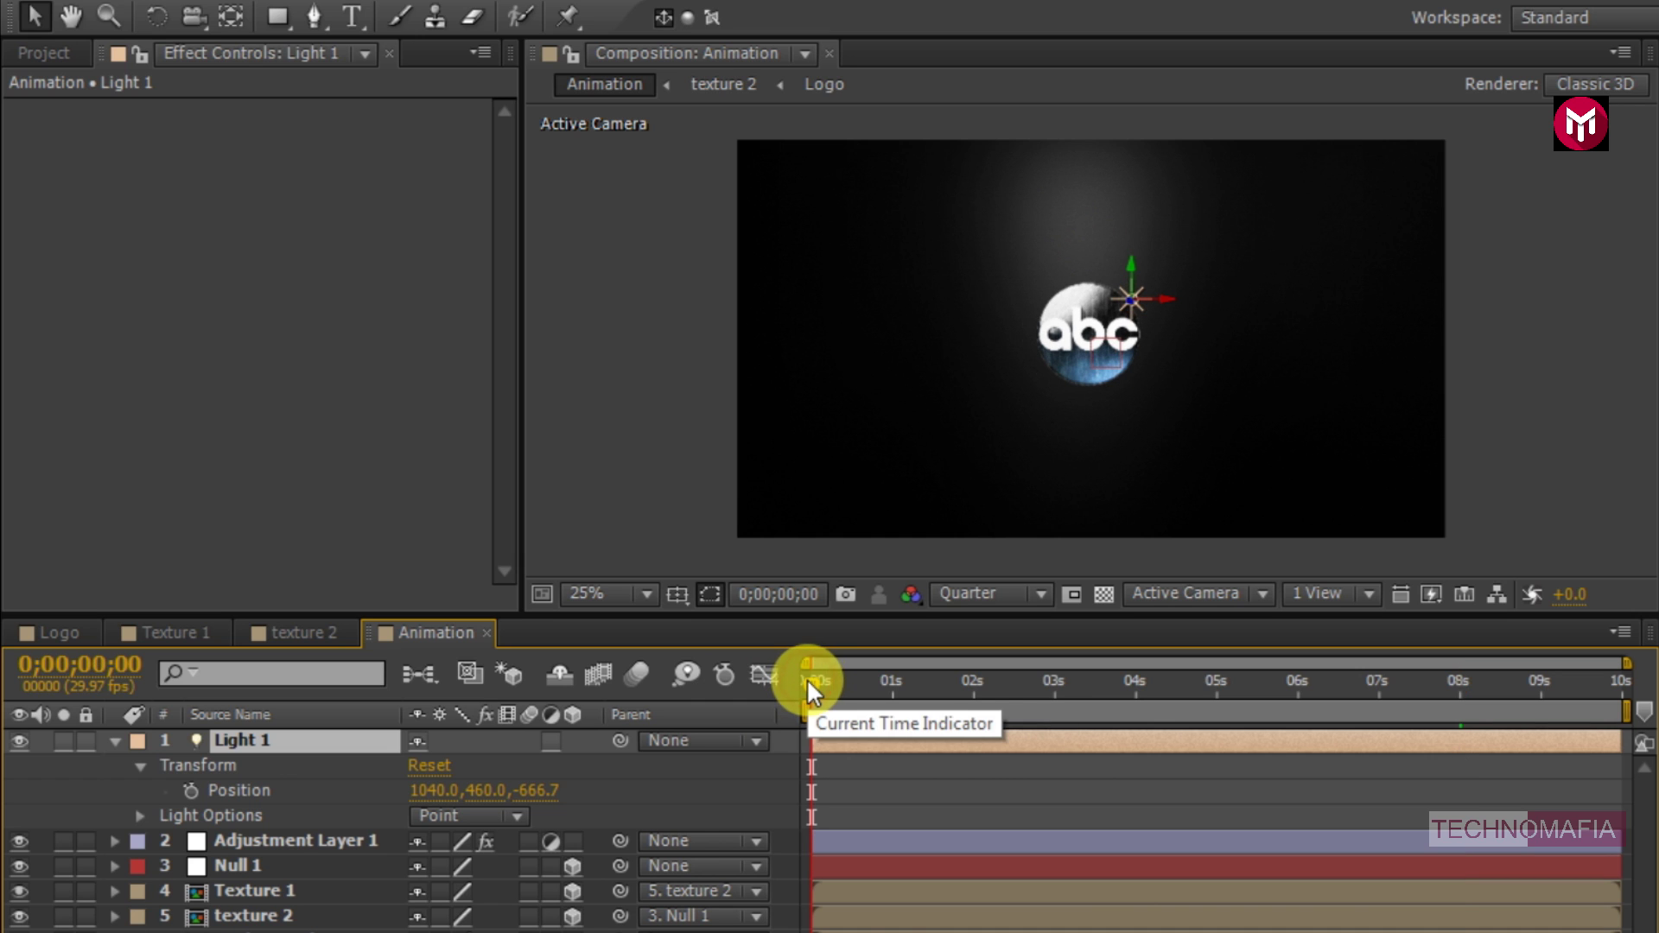
click(188, 790)
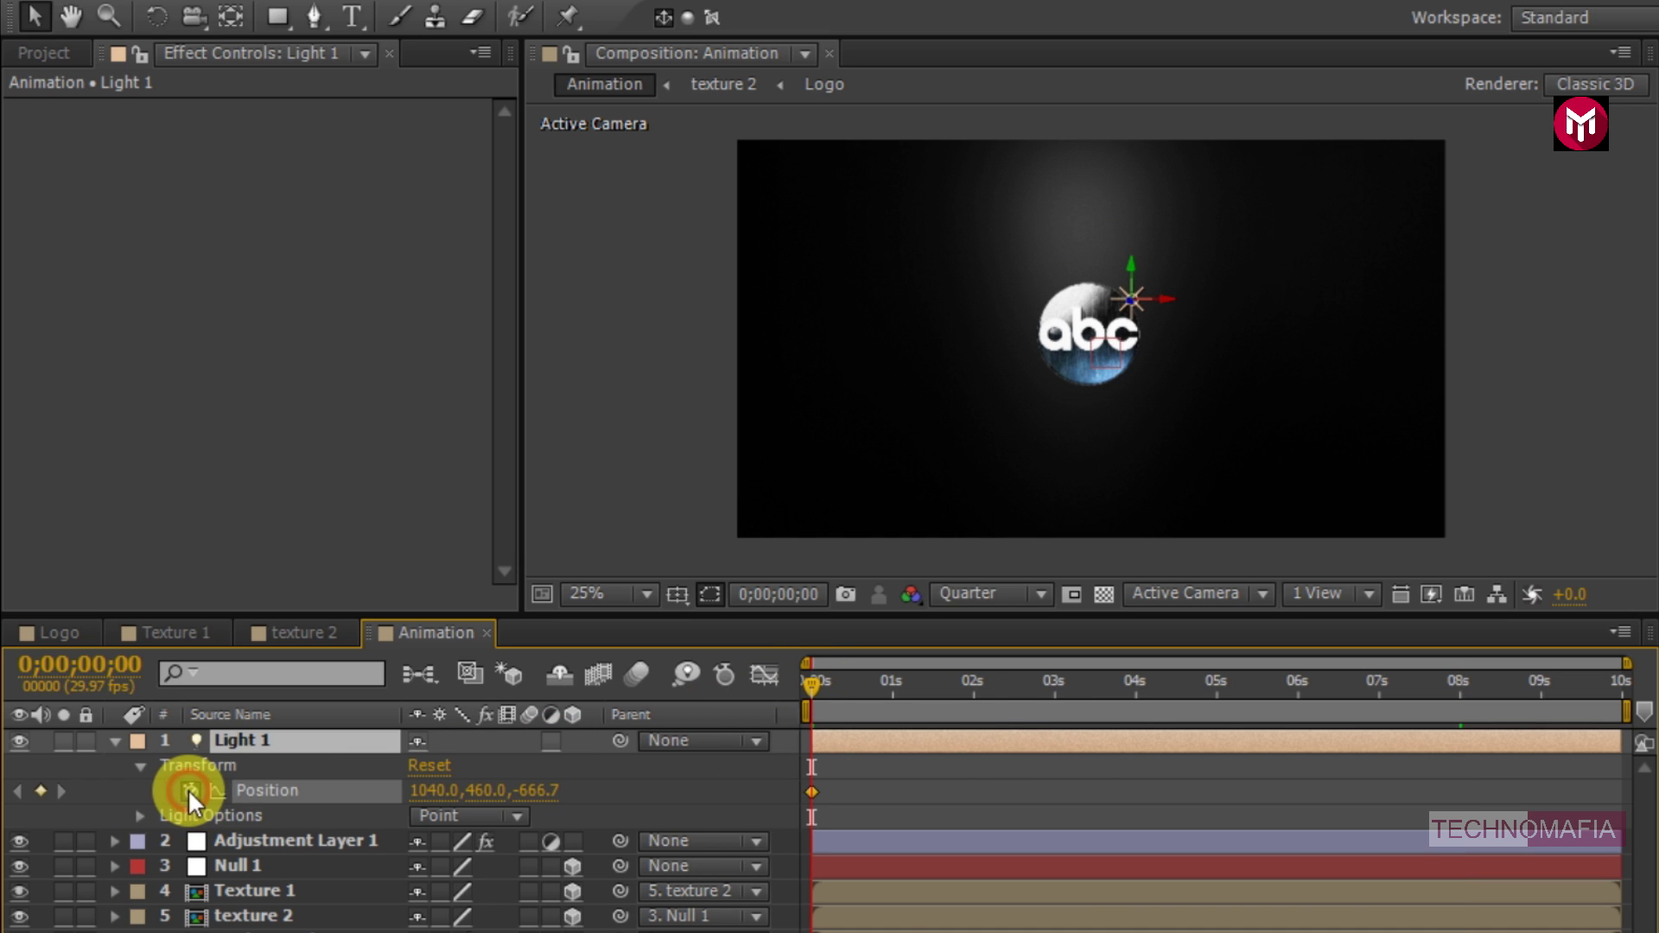
- Set Light 1's Position at 0 seconds to 2020, 540, -150
click(429, 791)
text(2020)
key(Return)
click(480, 791)
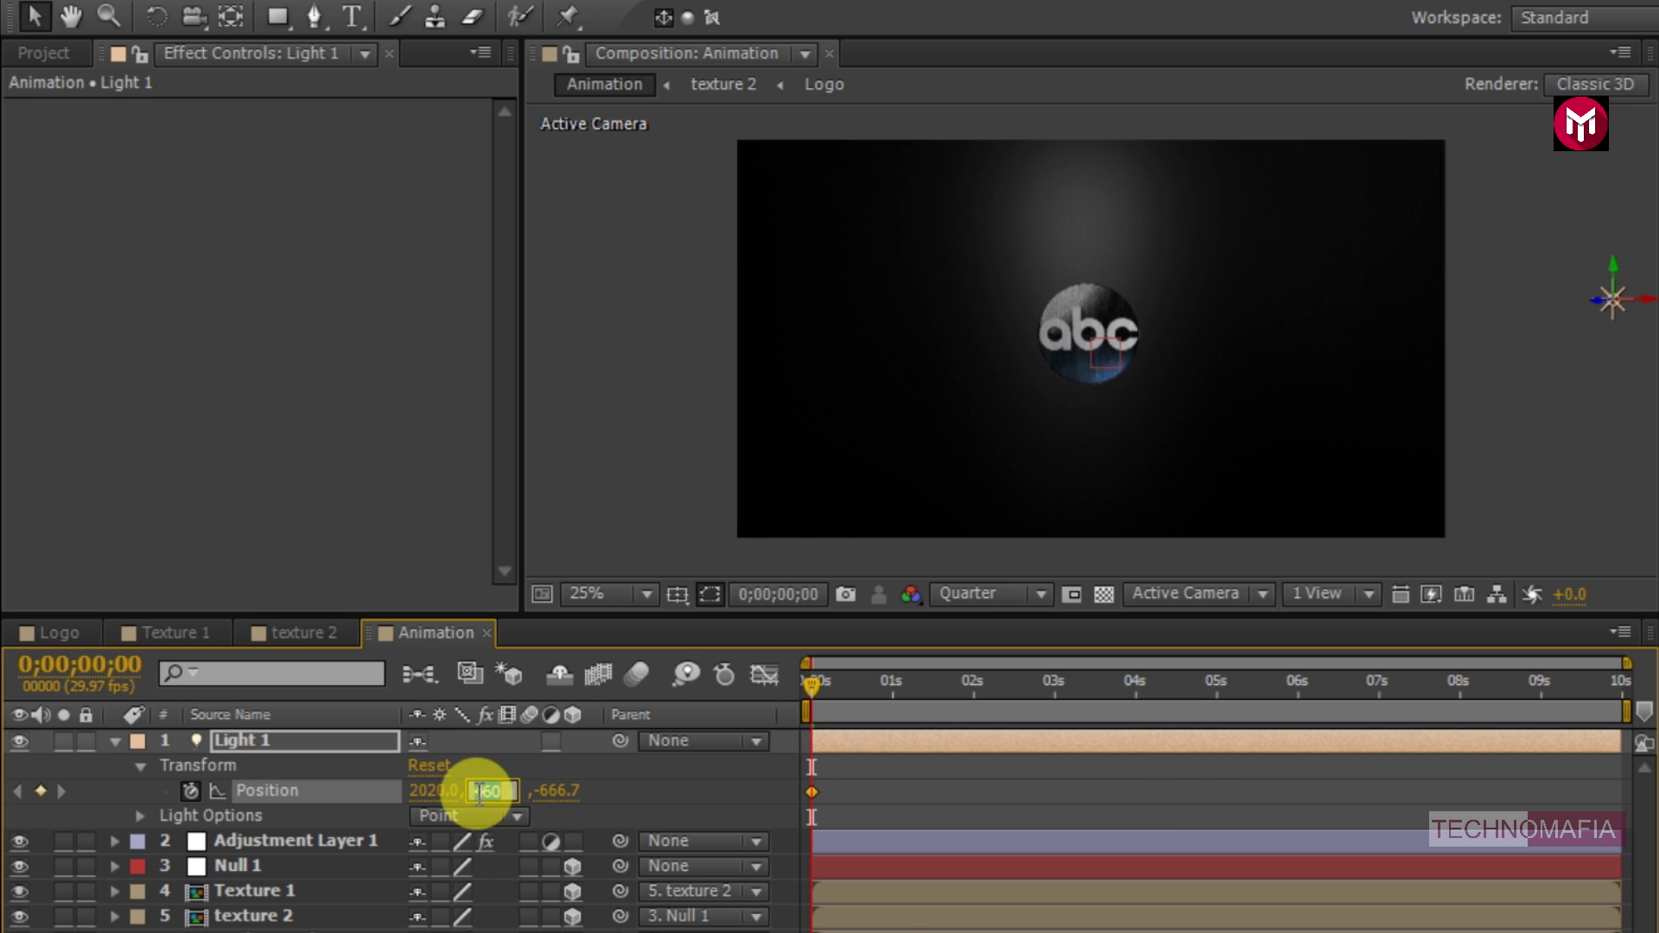
text(540)
key(Return)
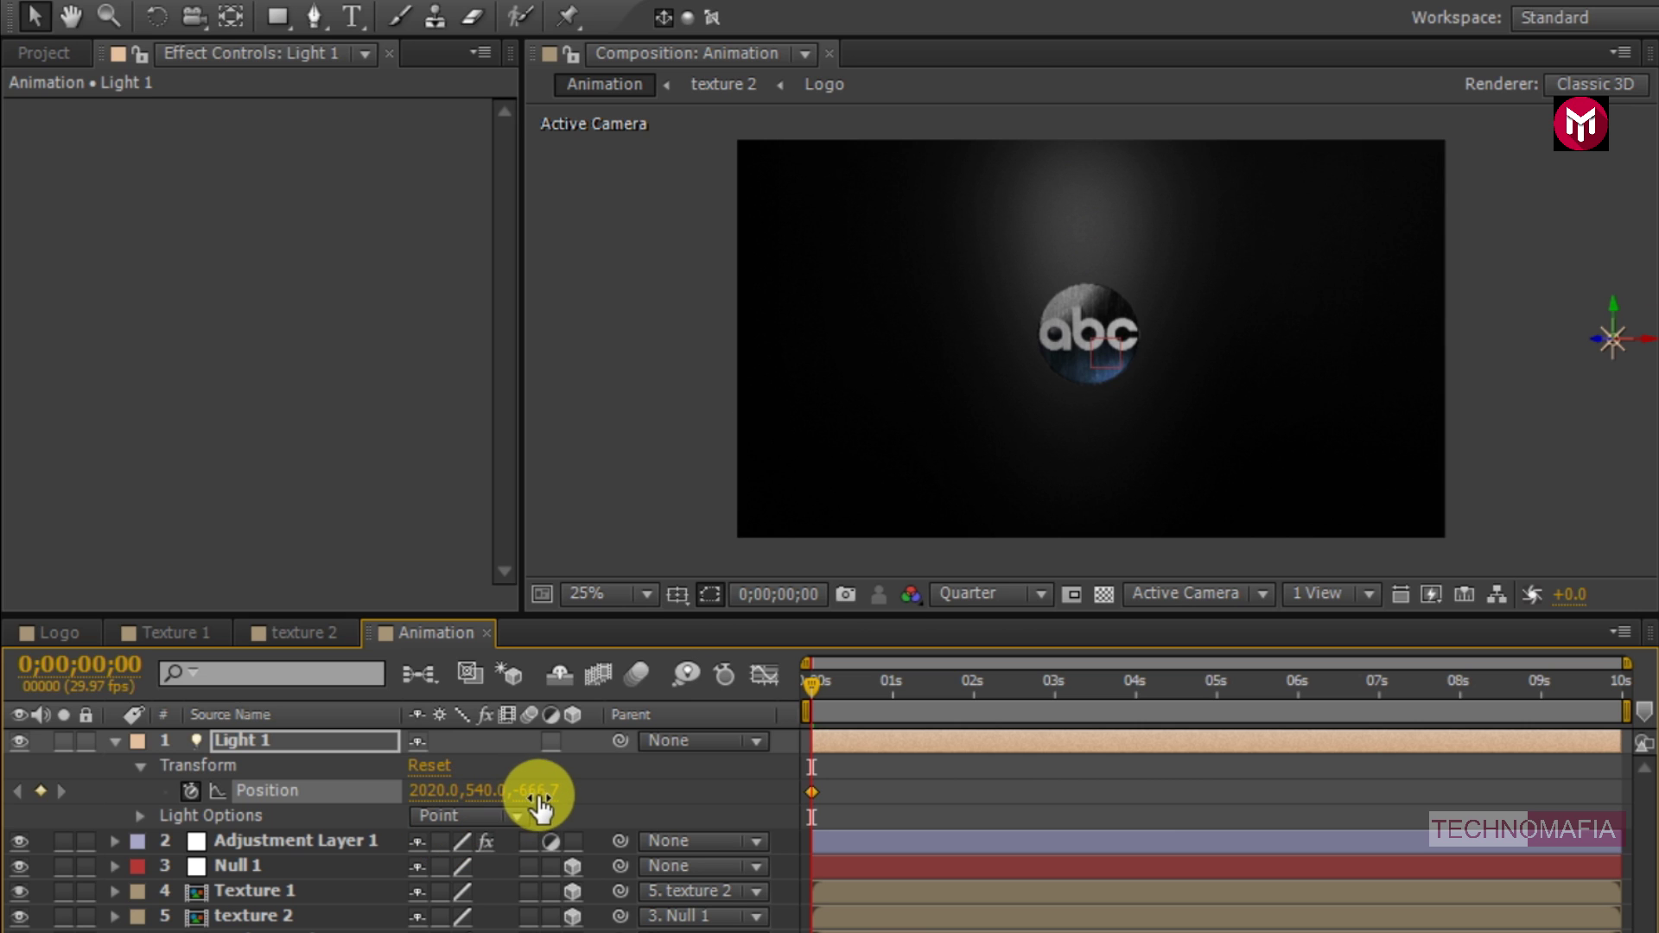
click(538, 791)
text(-150)
key(Return)
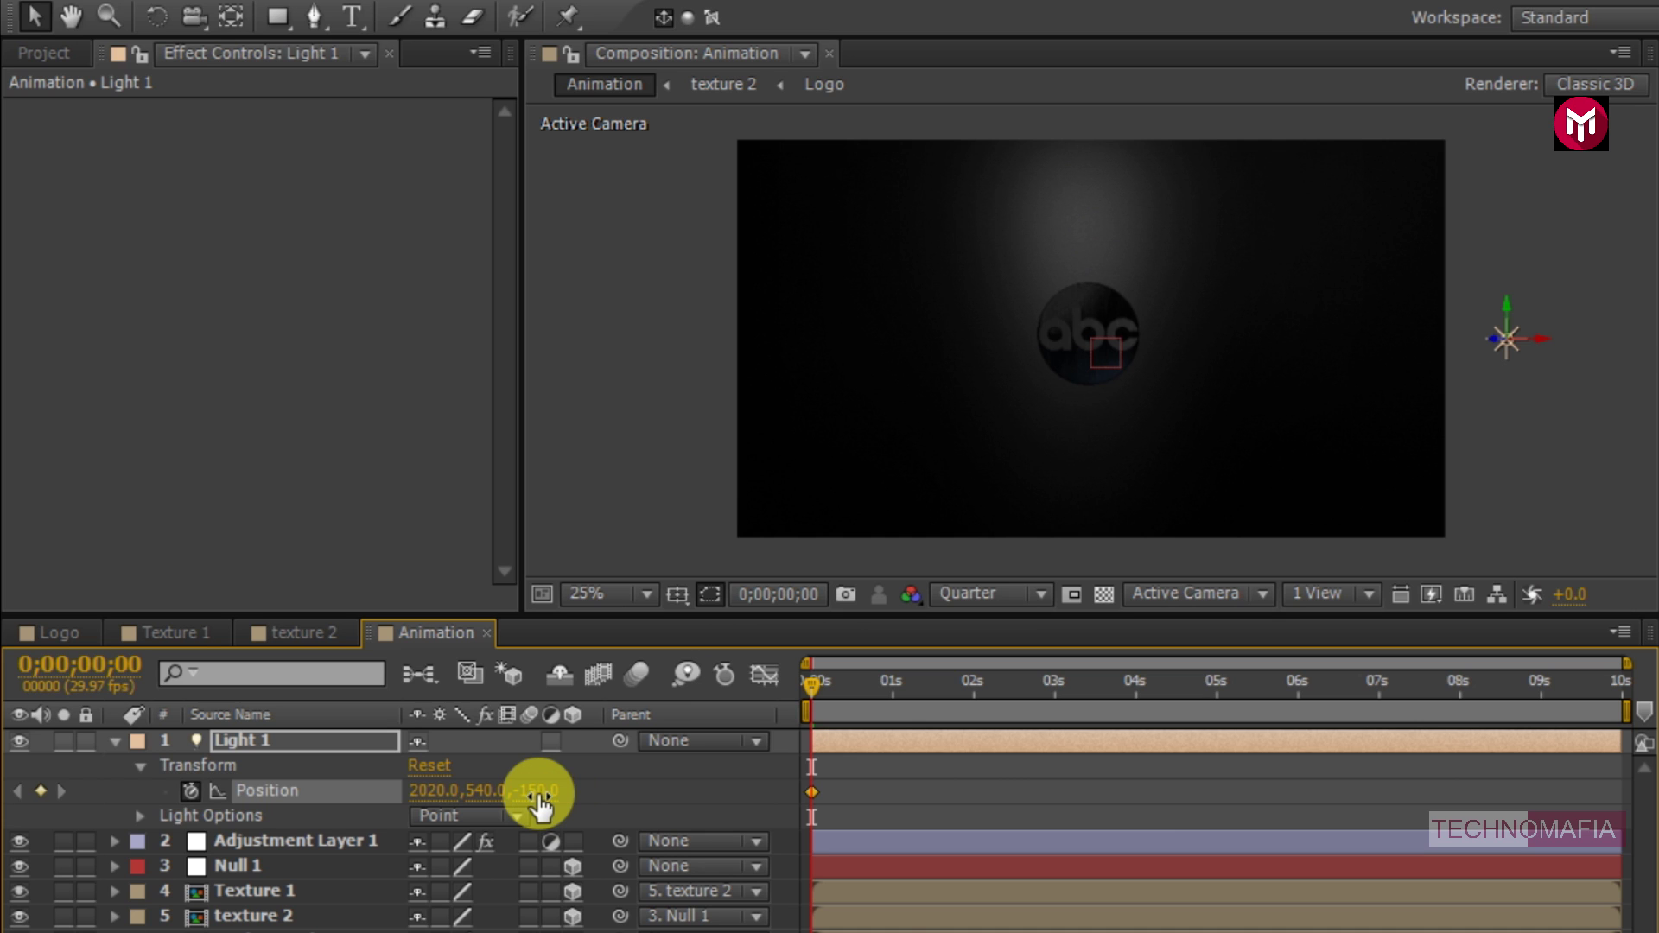
- Add a Position keyframe for Light 1 at 4 seconds with X set to 950 and Y to 75
click(1134, 681)
click(437, 792)
text(9)
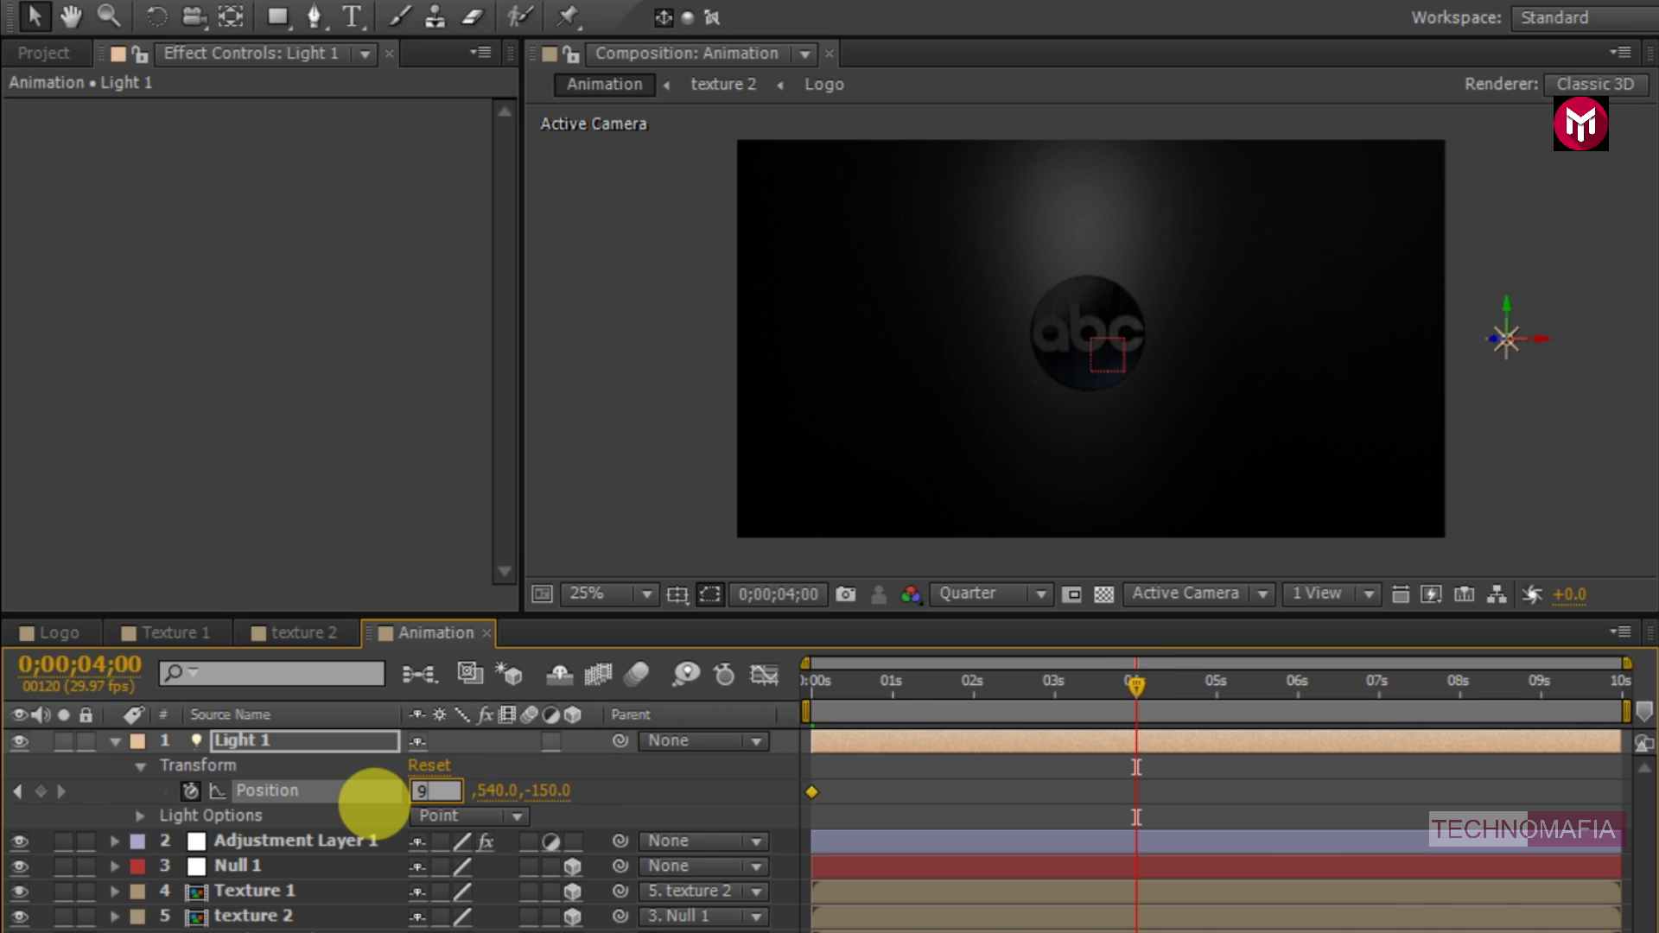
text(50)
key(Return)
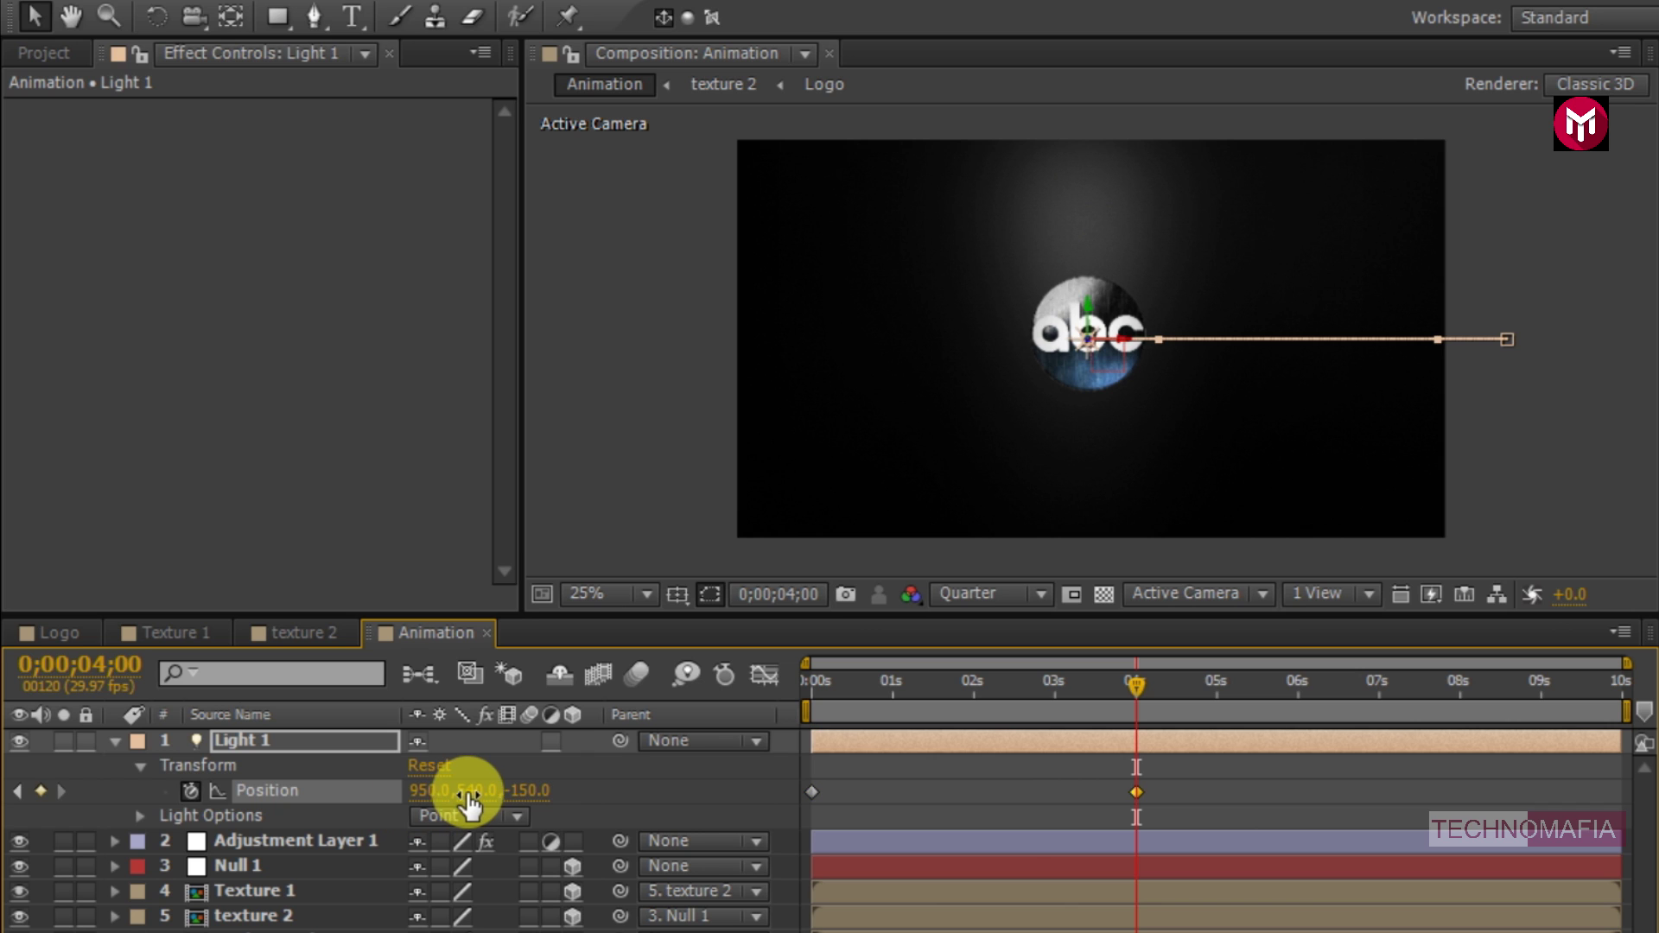
click(471, 791)
text(75)
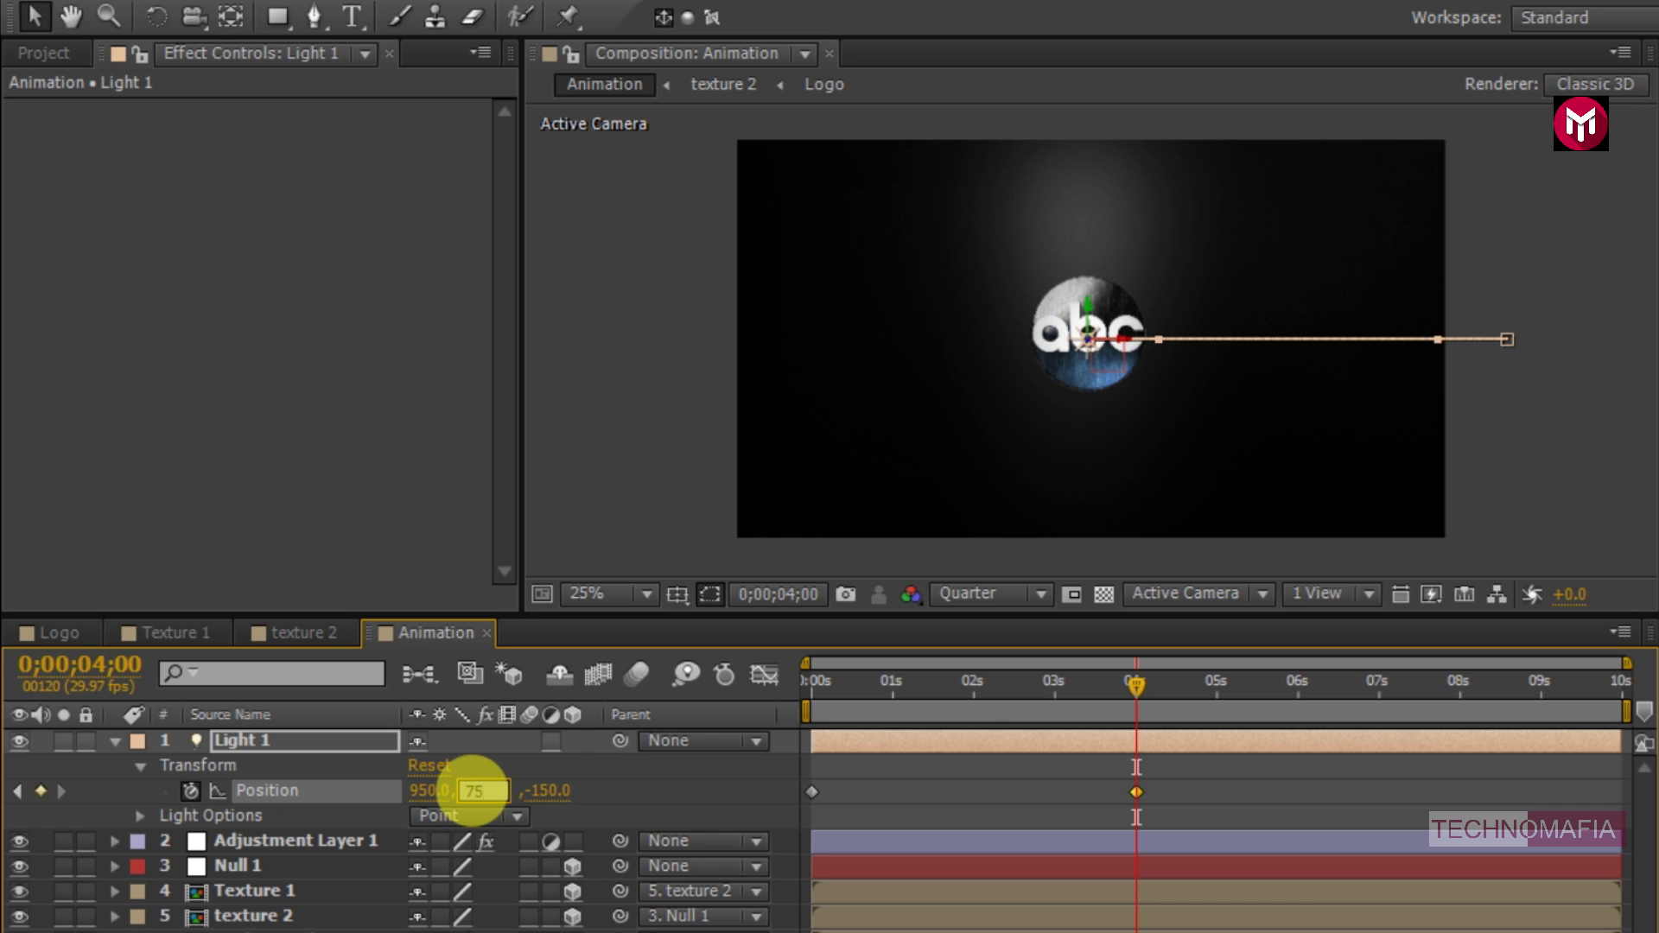
key(Return)
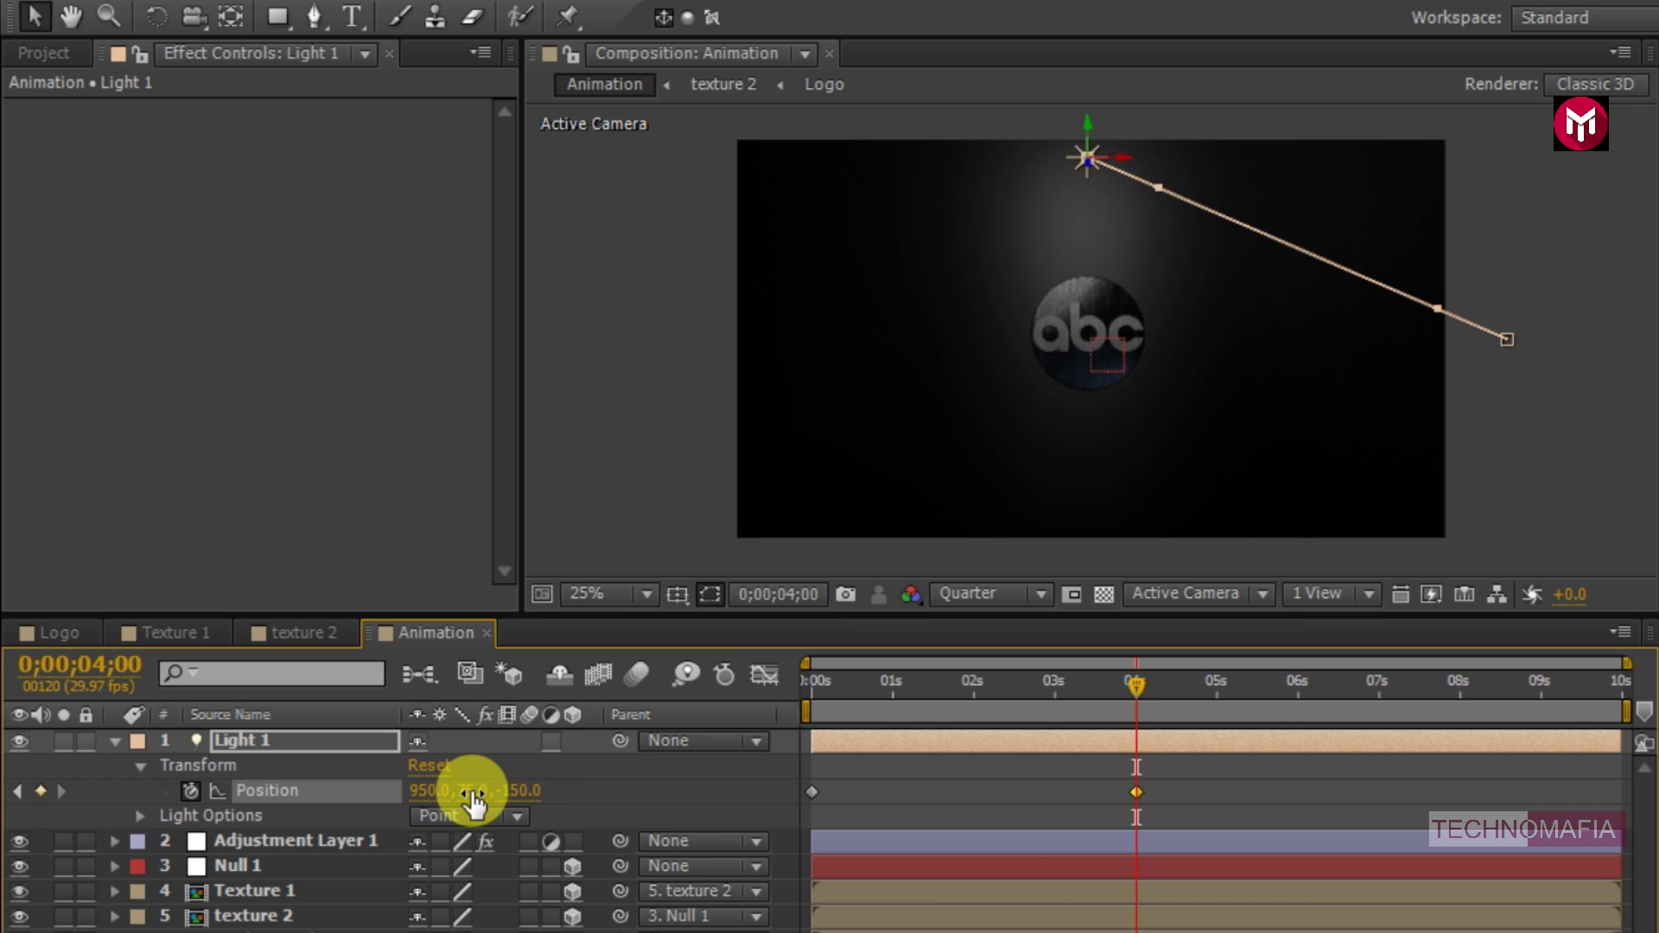
- Add a Position keyframe for Light 1 at 8 seconds with X set to -90 and Y to 550
click(1460, 685)
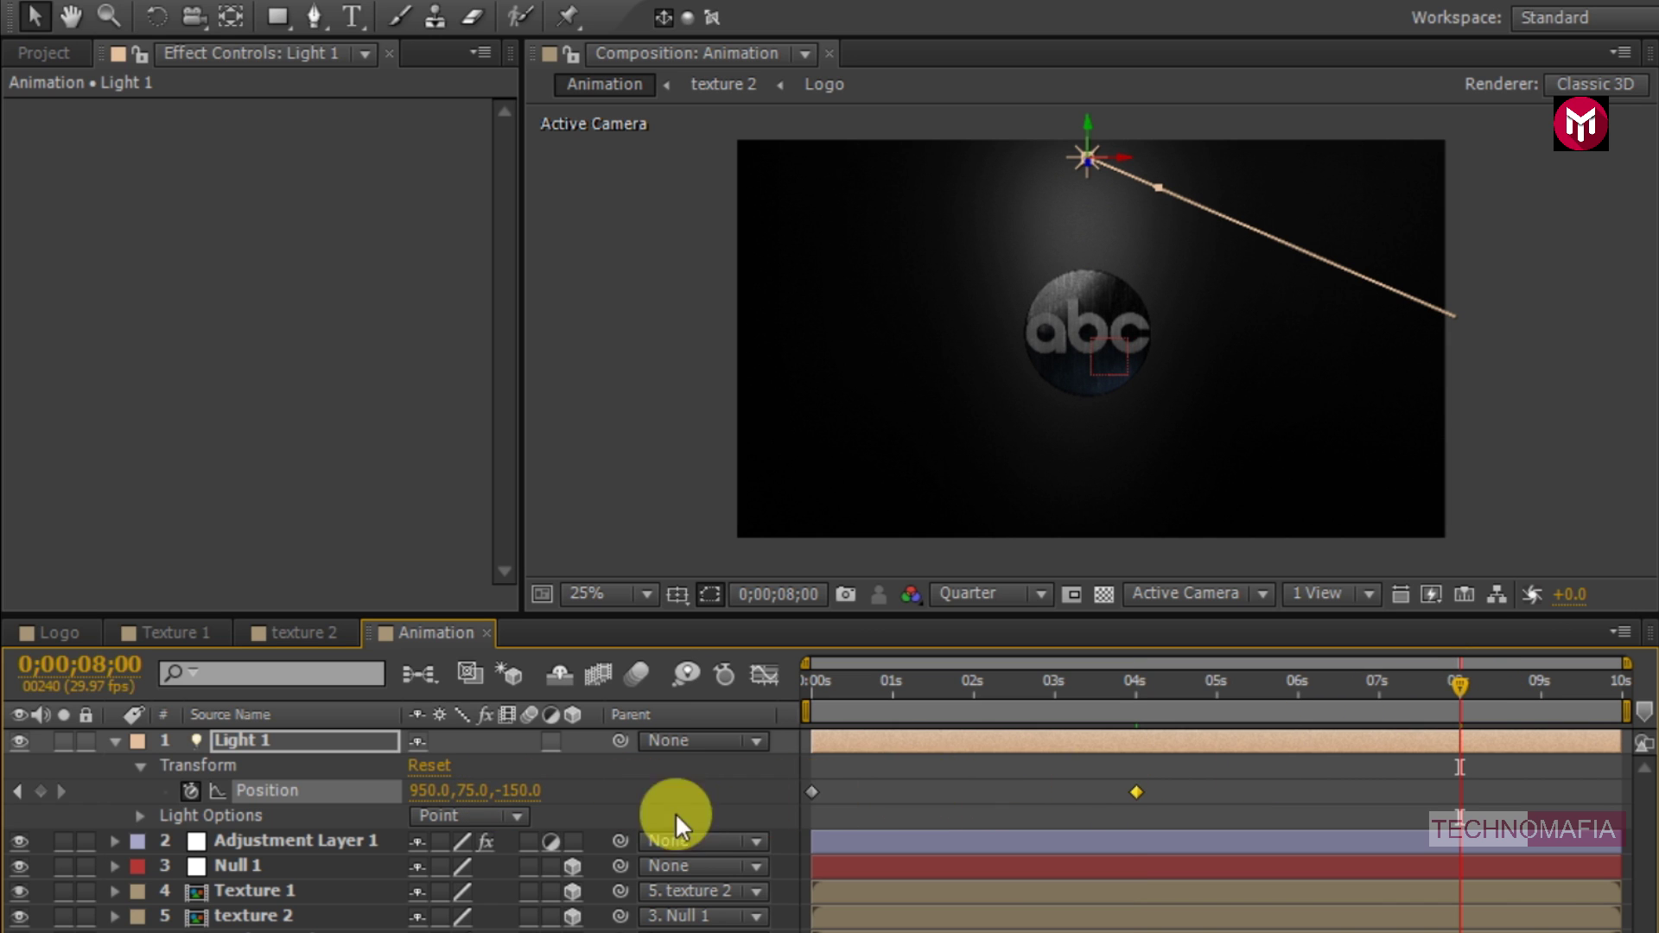
click(423, 790)
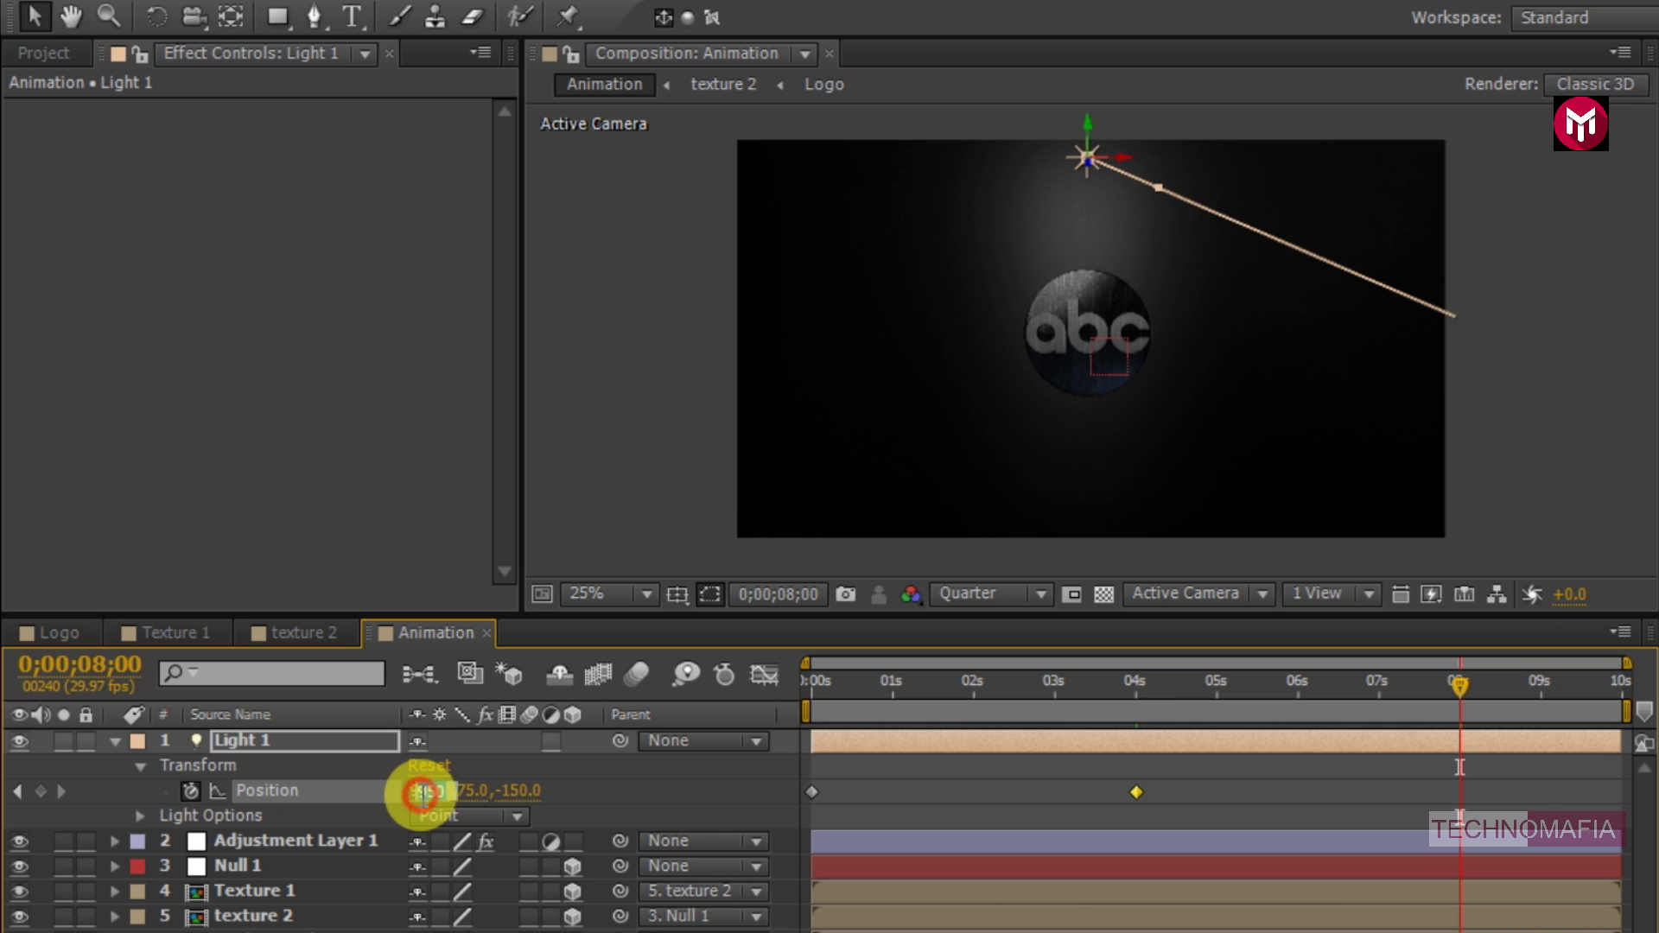
text(-90)
key(Return)
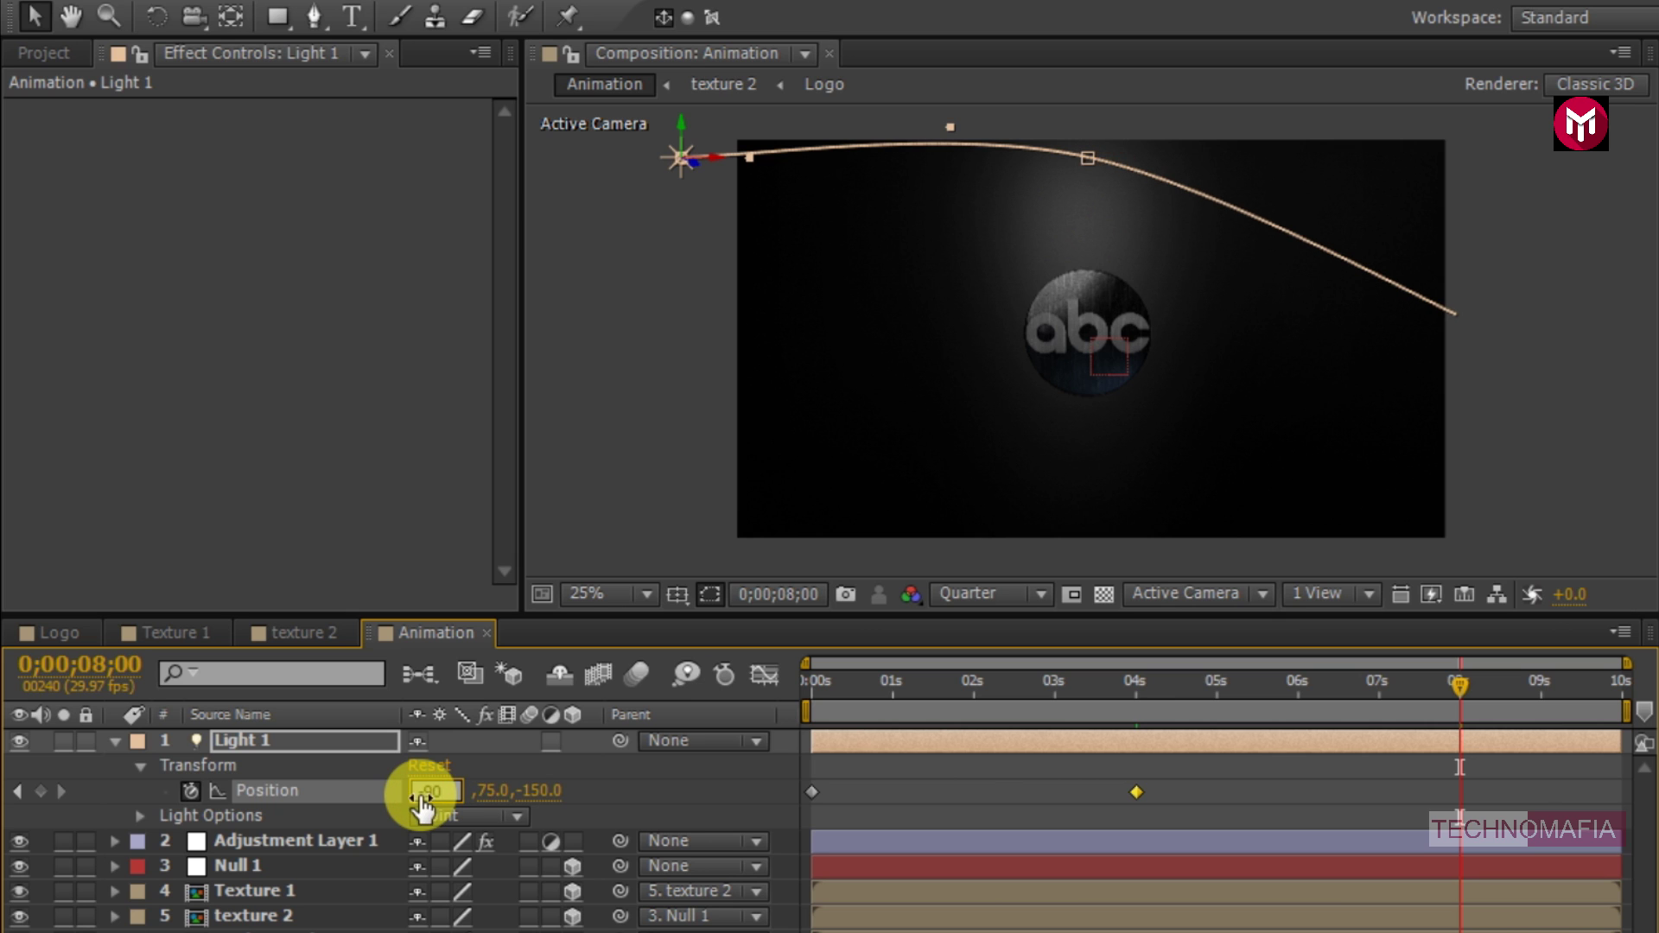
click(458, 792)
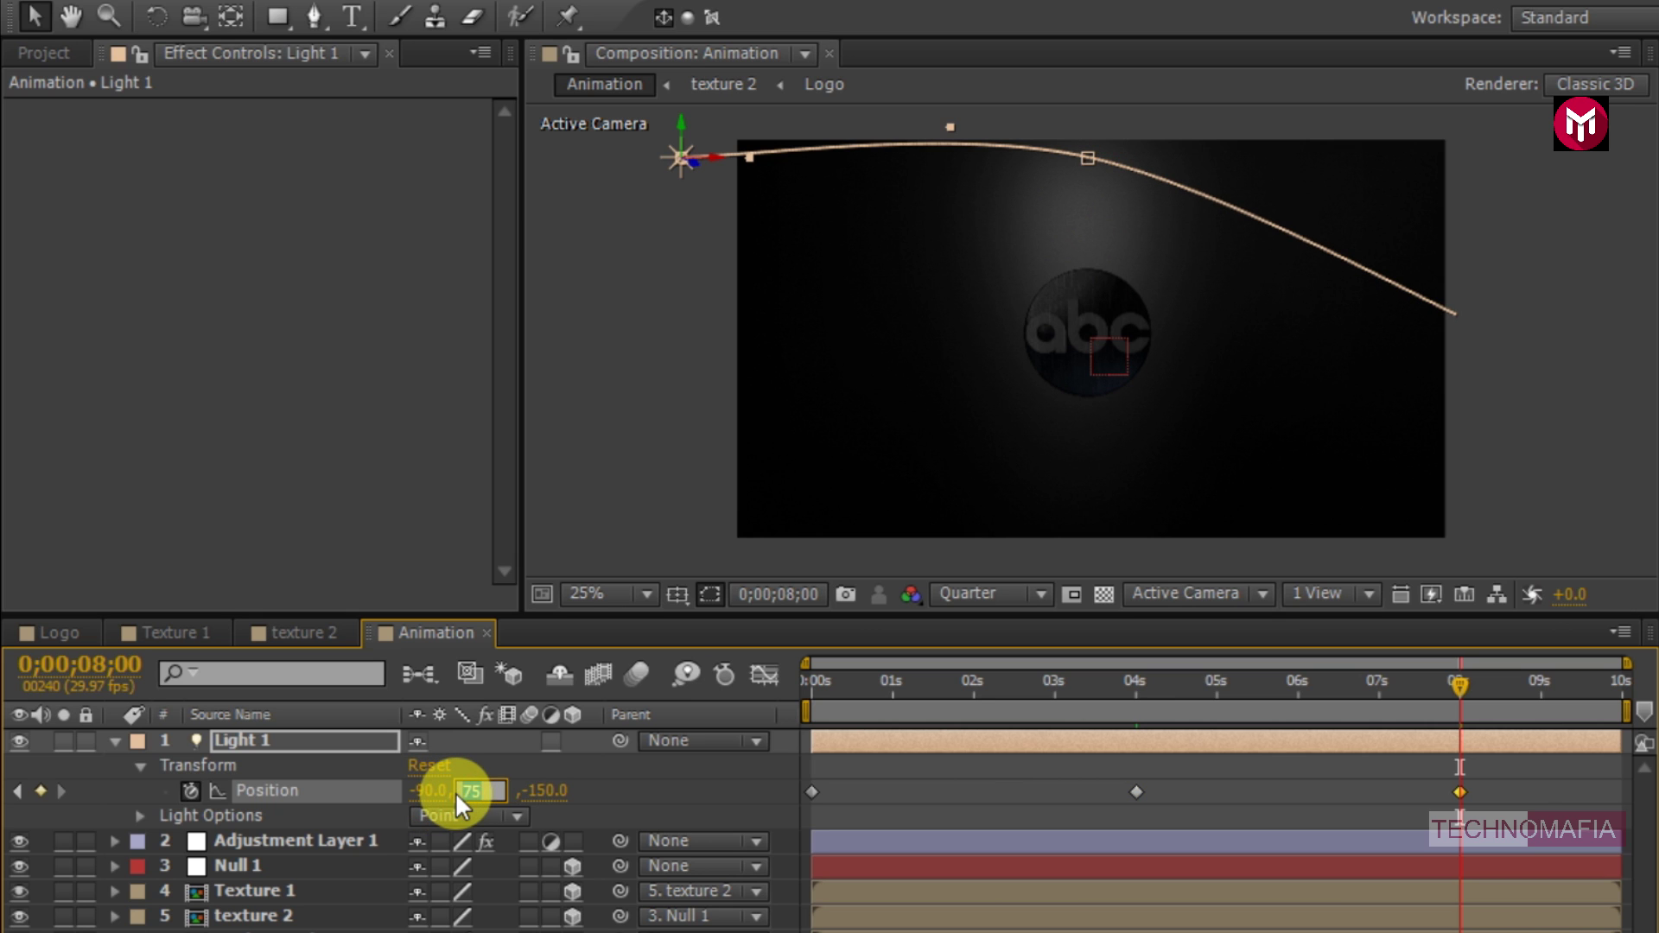
text(550)
key(Return)
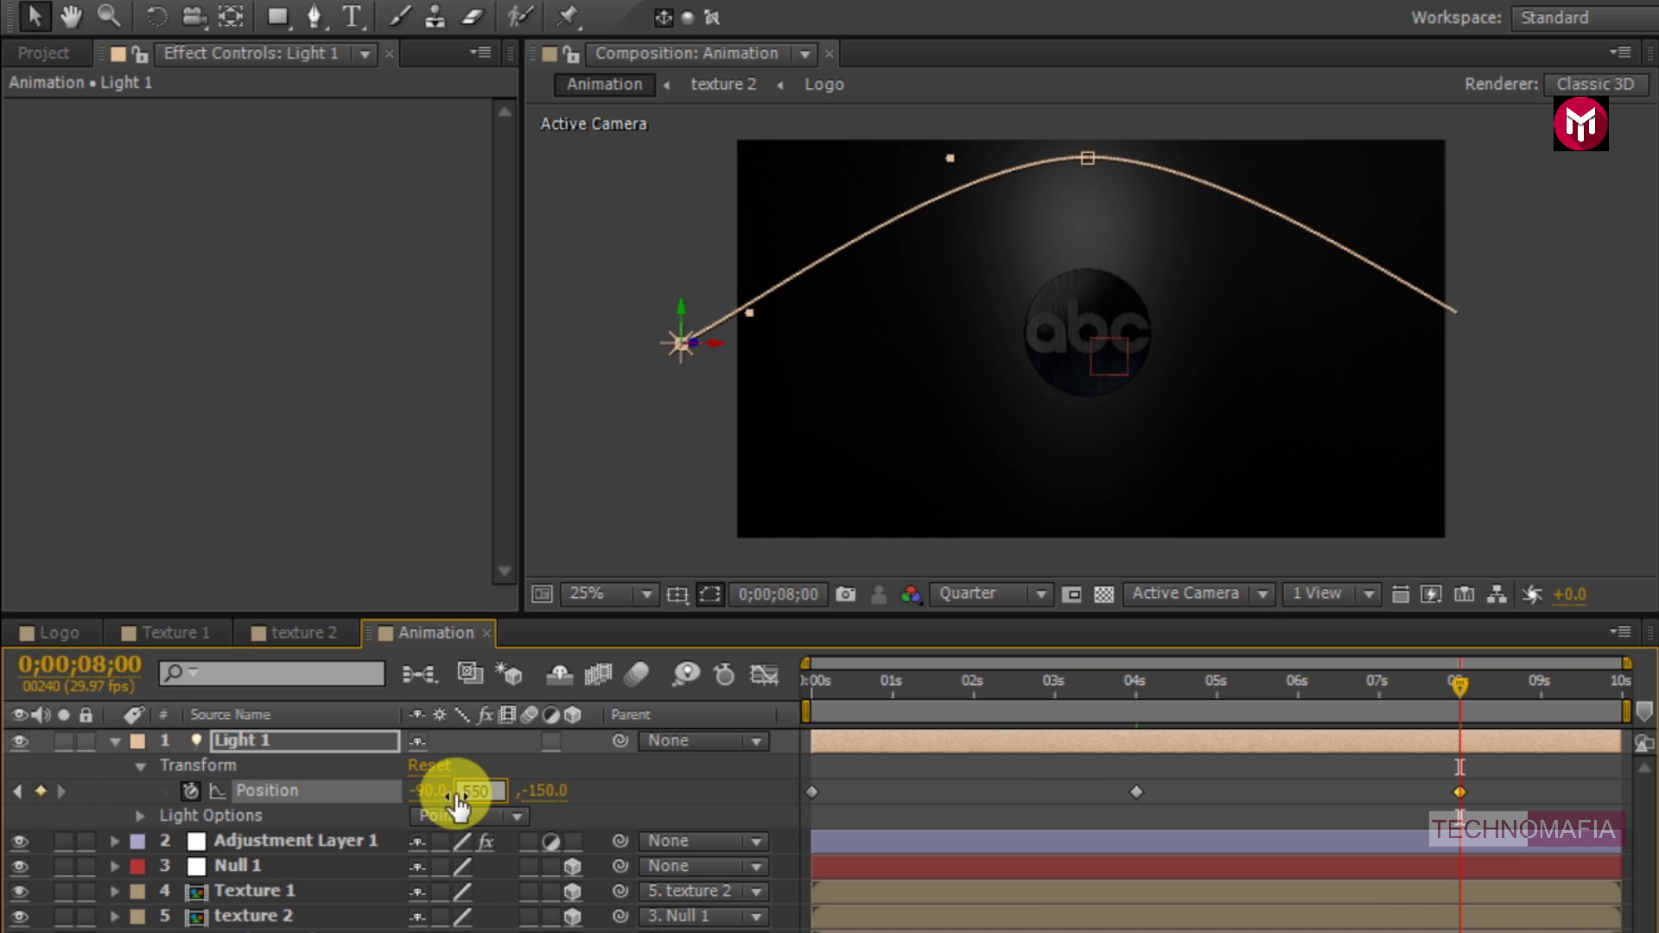
- Reveal Light 1's Light Options and start keyframing its Intensity at 0 seconds with a value of 0%
click(806, 681)
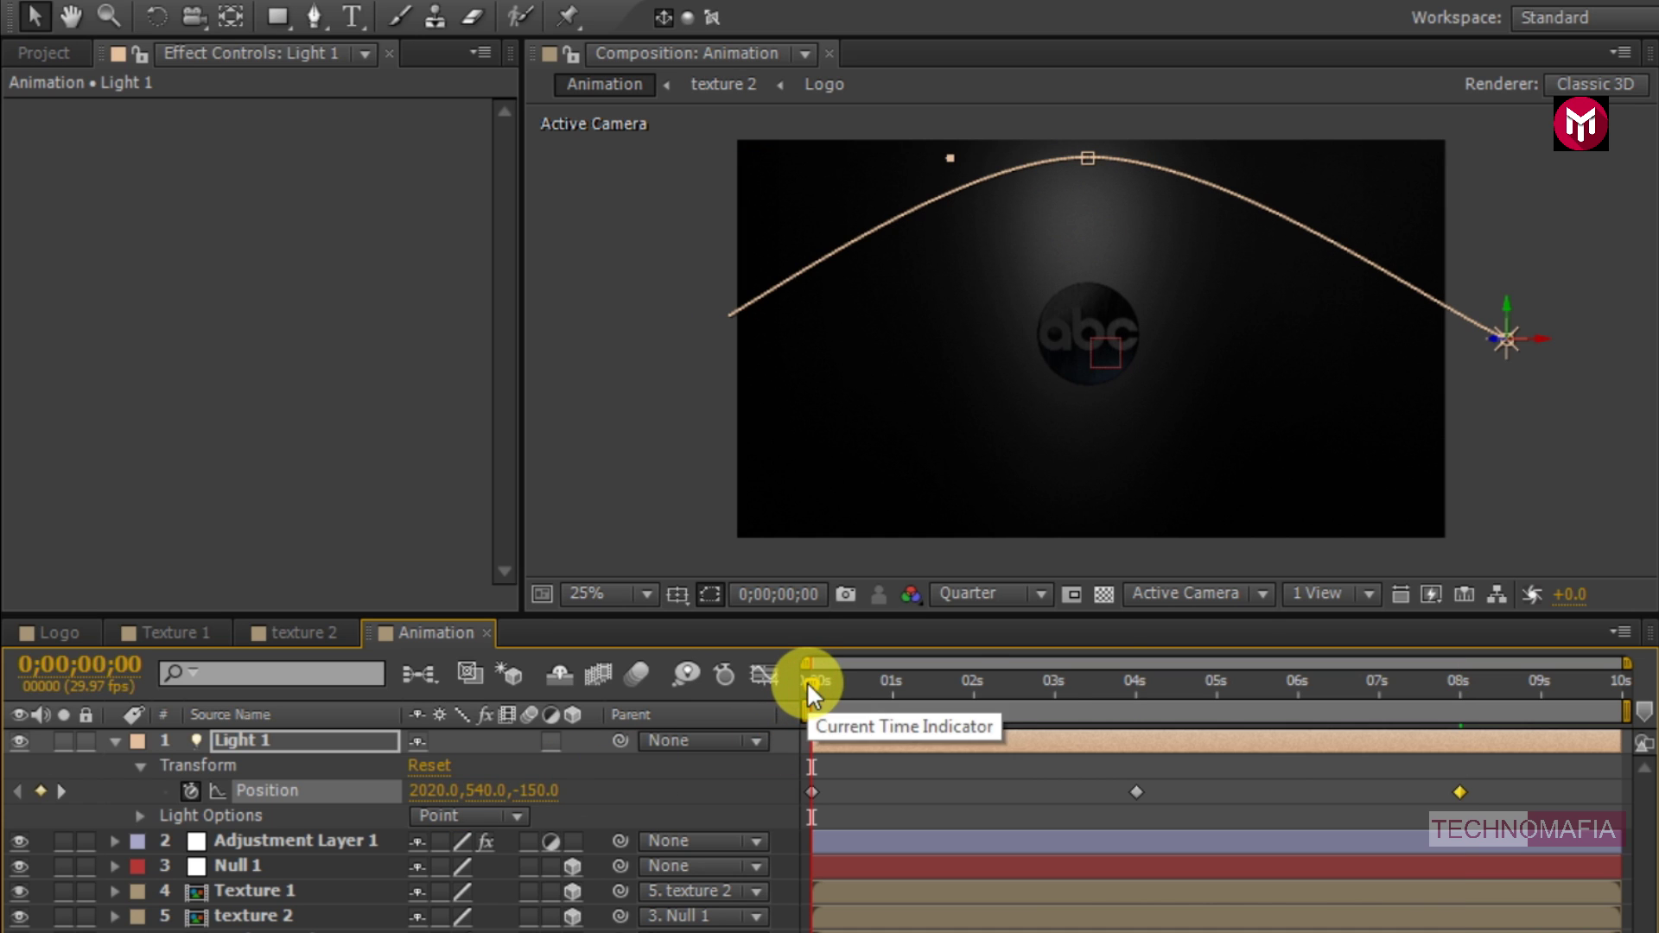
click(142, 814)
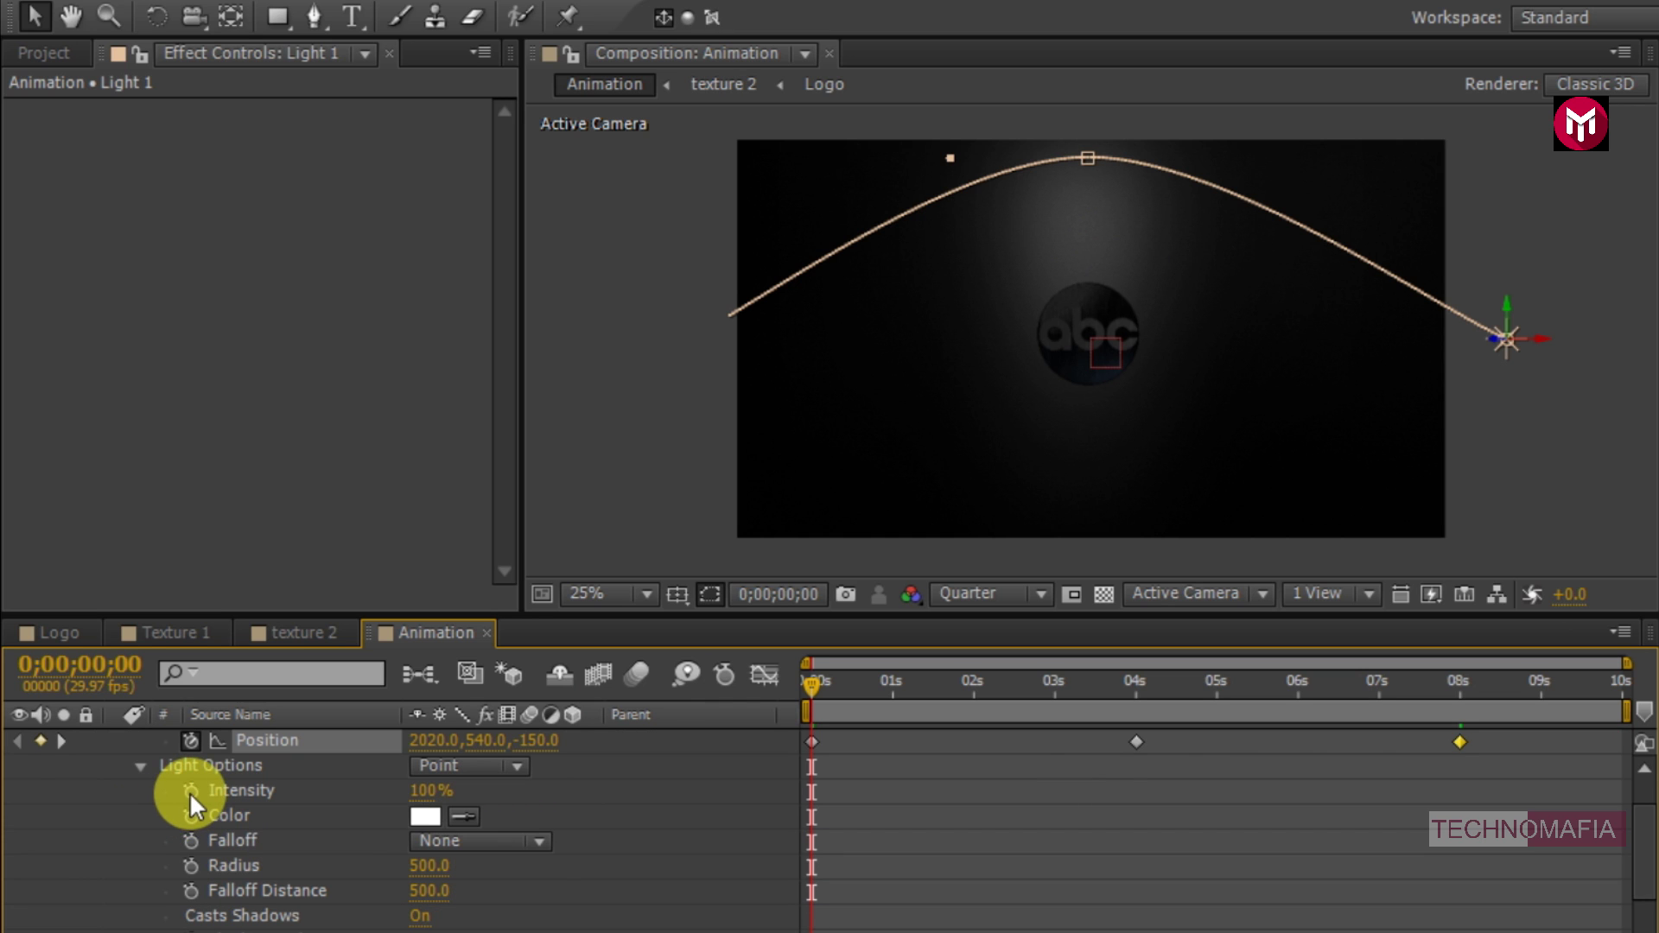
click(190, 792)
click(432, 793)
text(0)
key(Return)
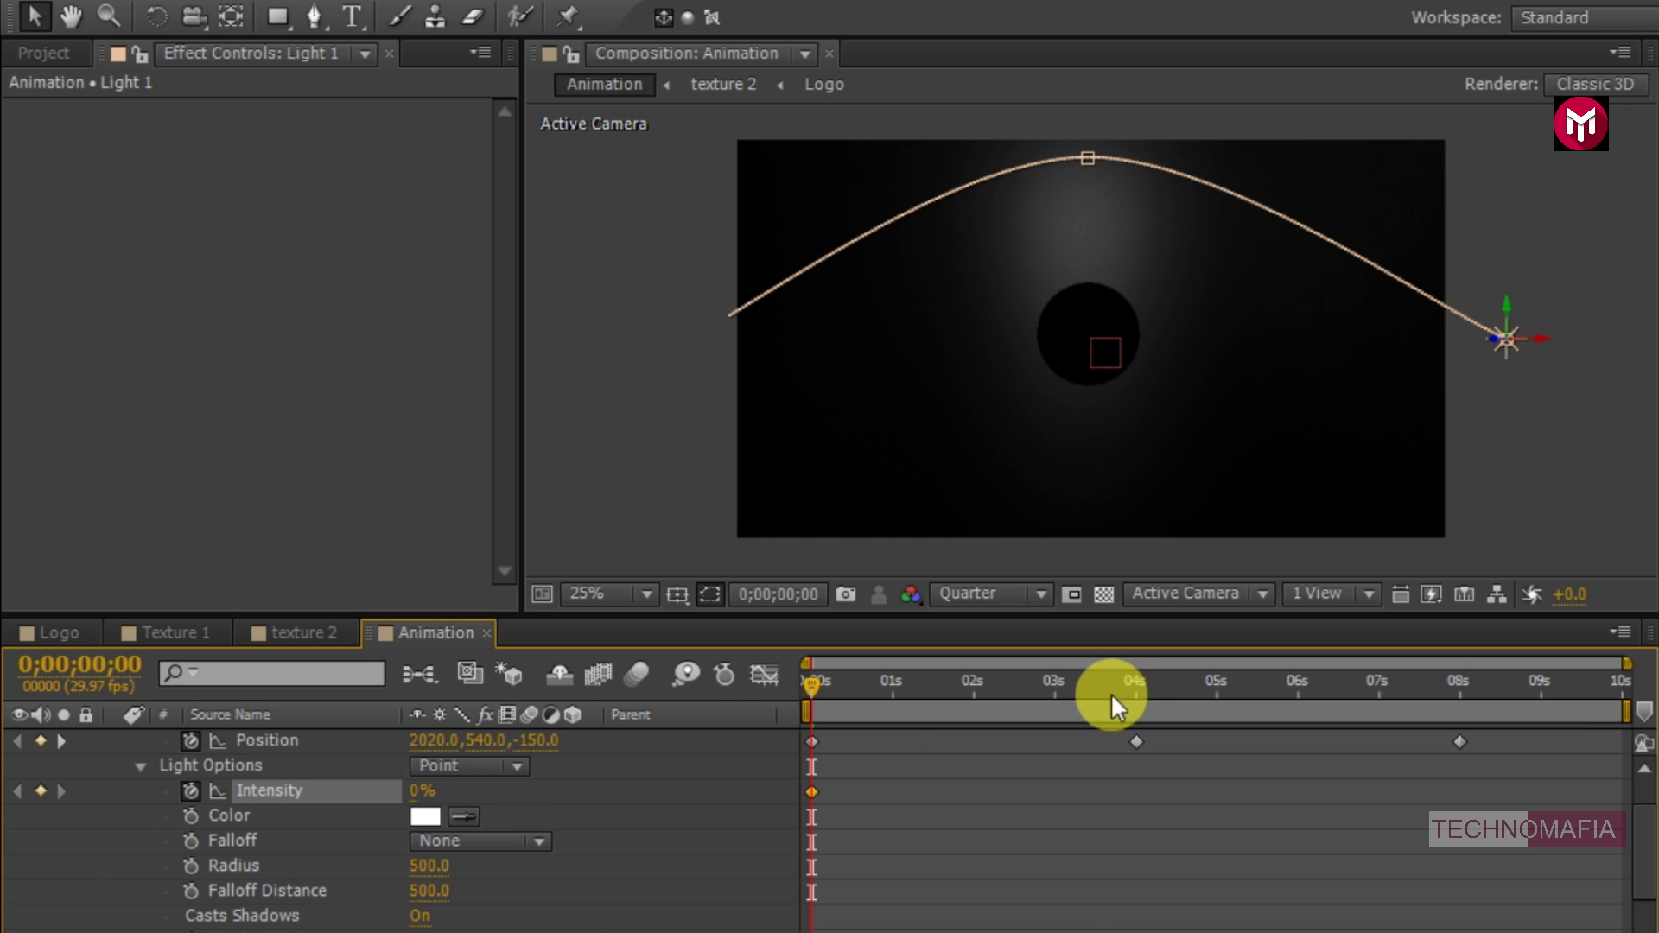
- Set Light 1's Intensity to 100% at 4 seconds
click(1136, 677)
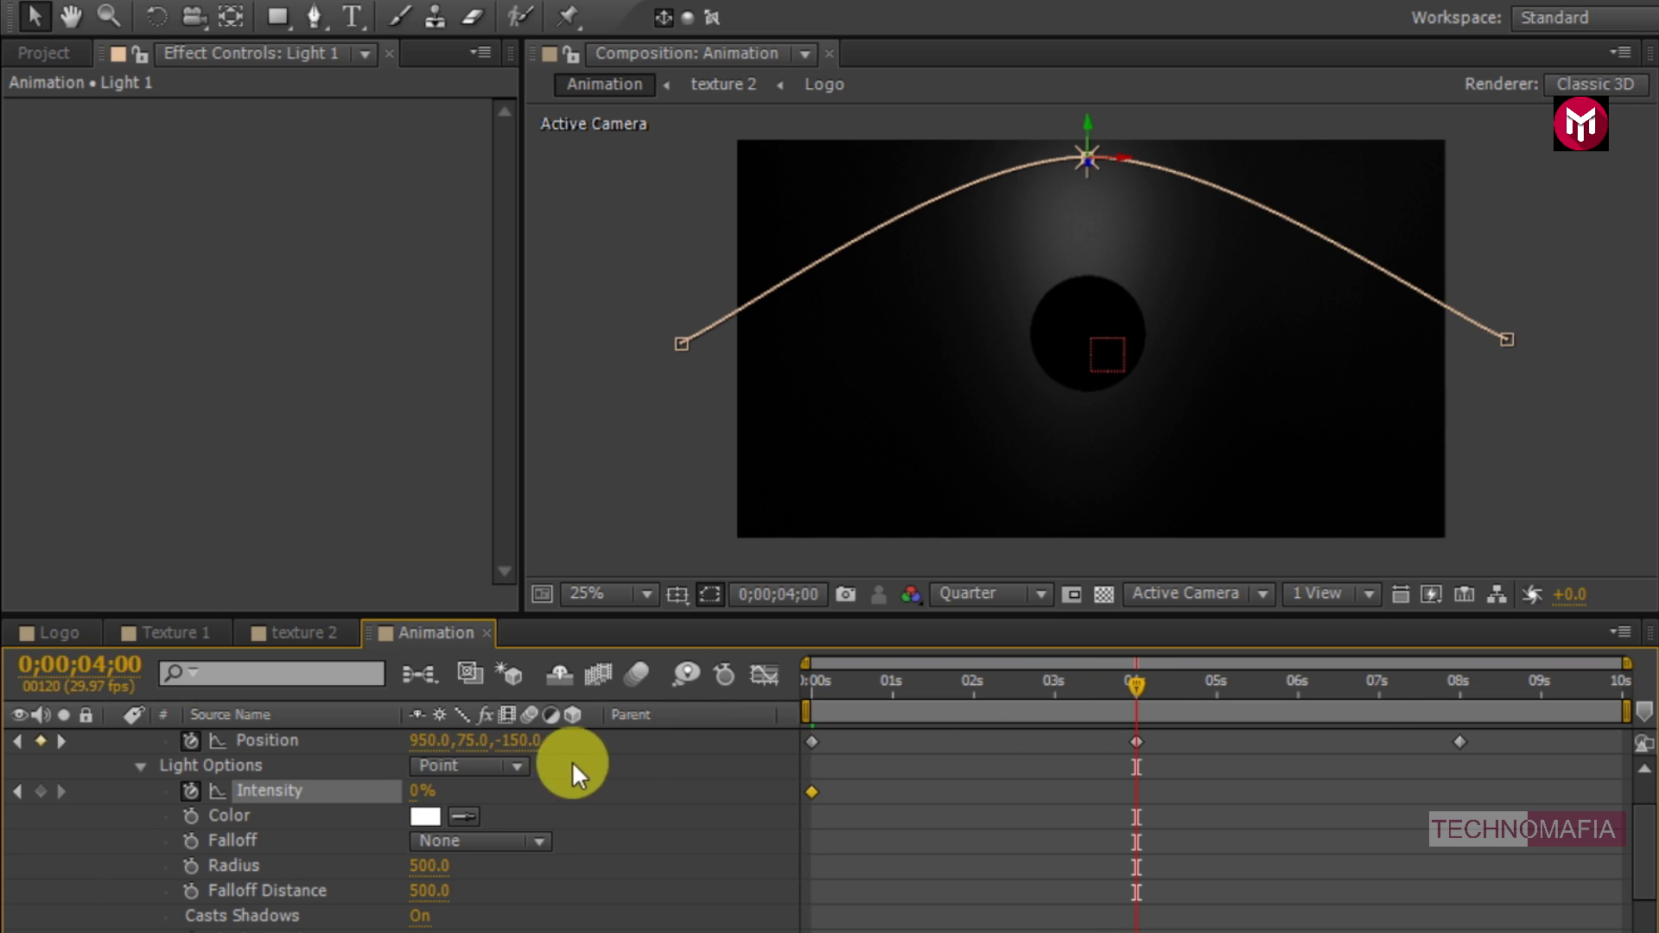
click(427, 790)
text(100)
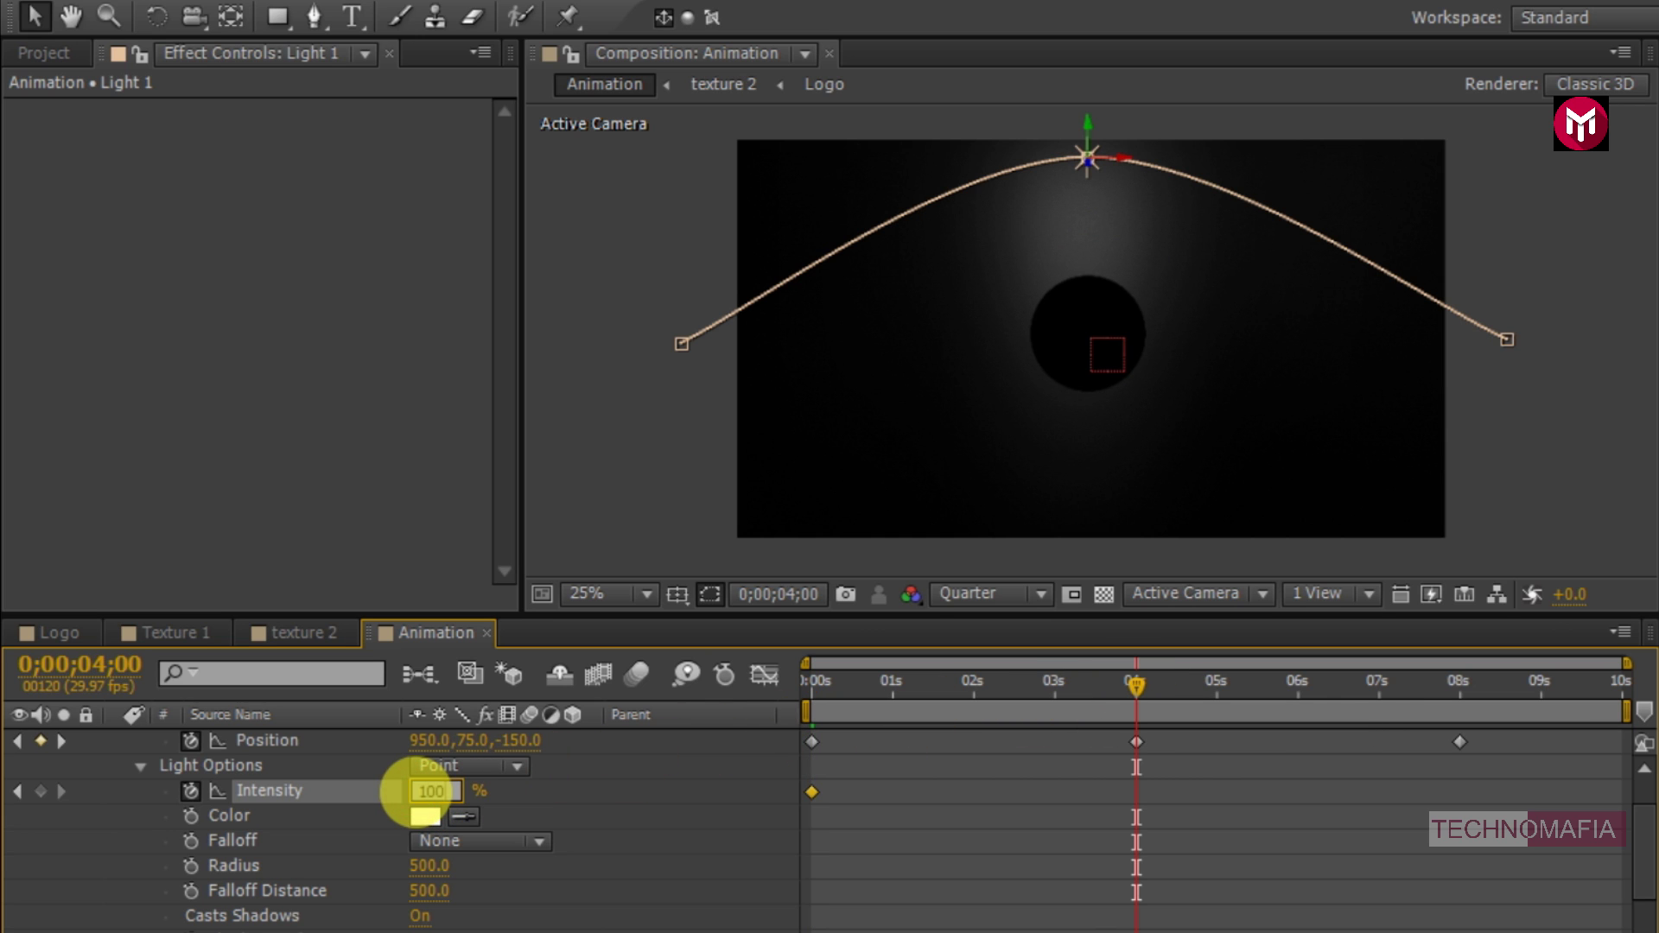
key(Return)
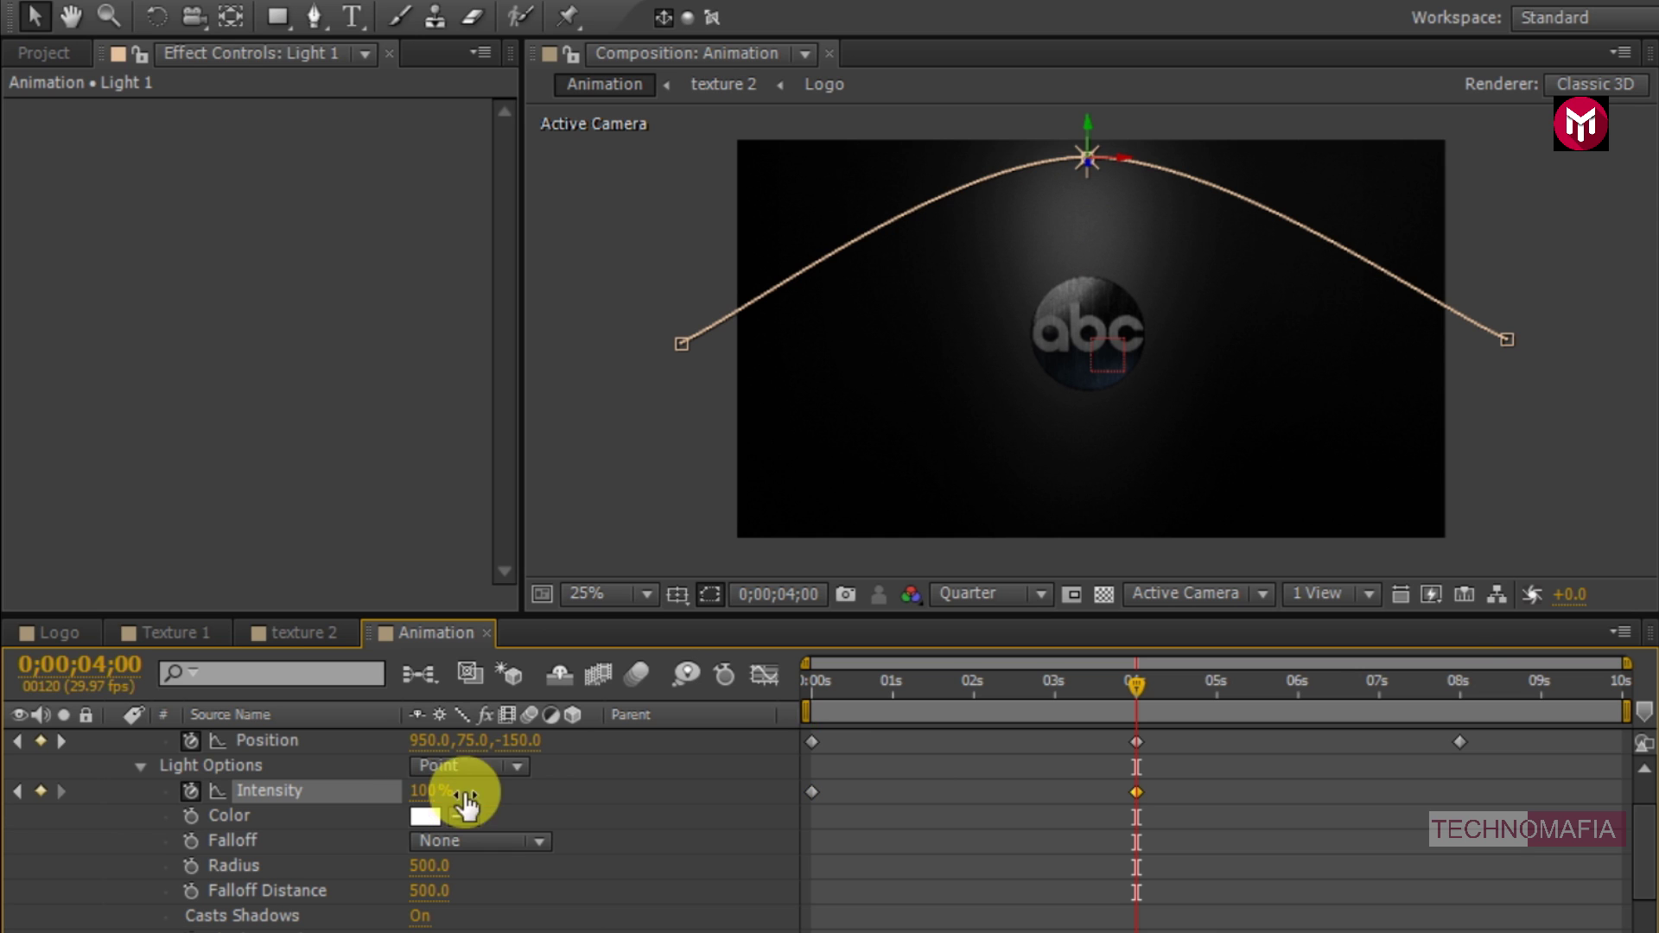
- Set Light 1's Intensity to 0% at 8 seconds and collapse the layer's properties
click(1460, 676)
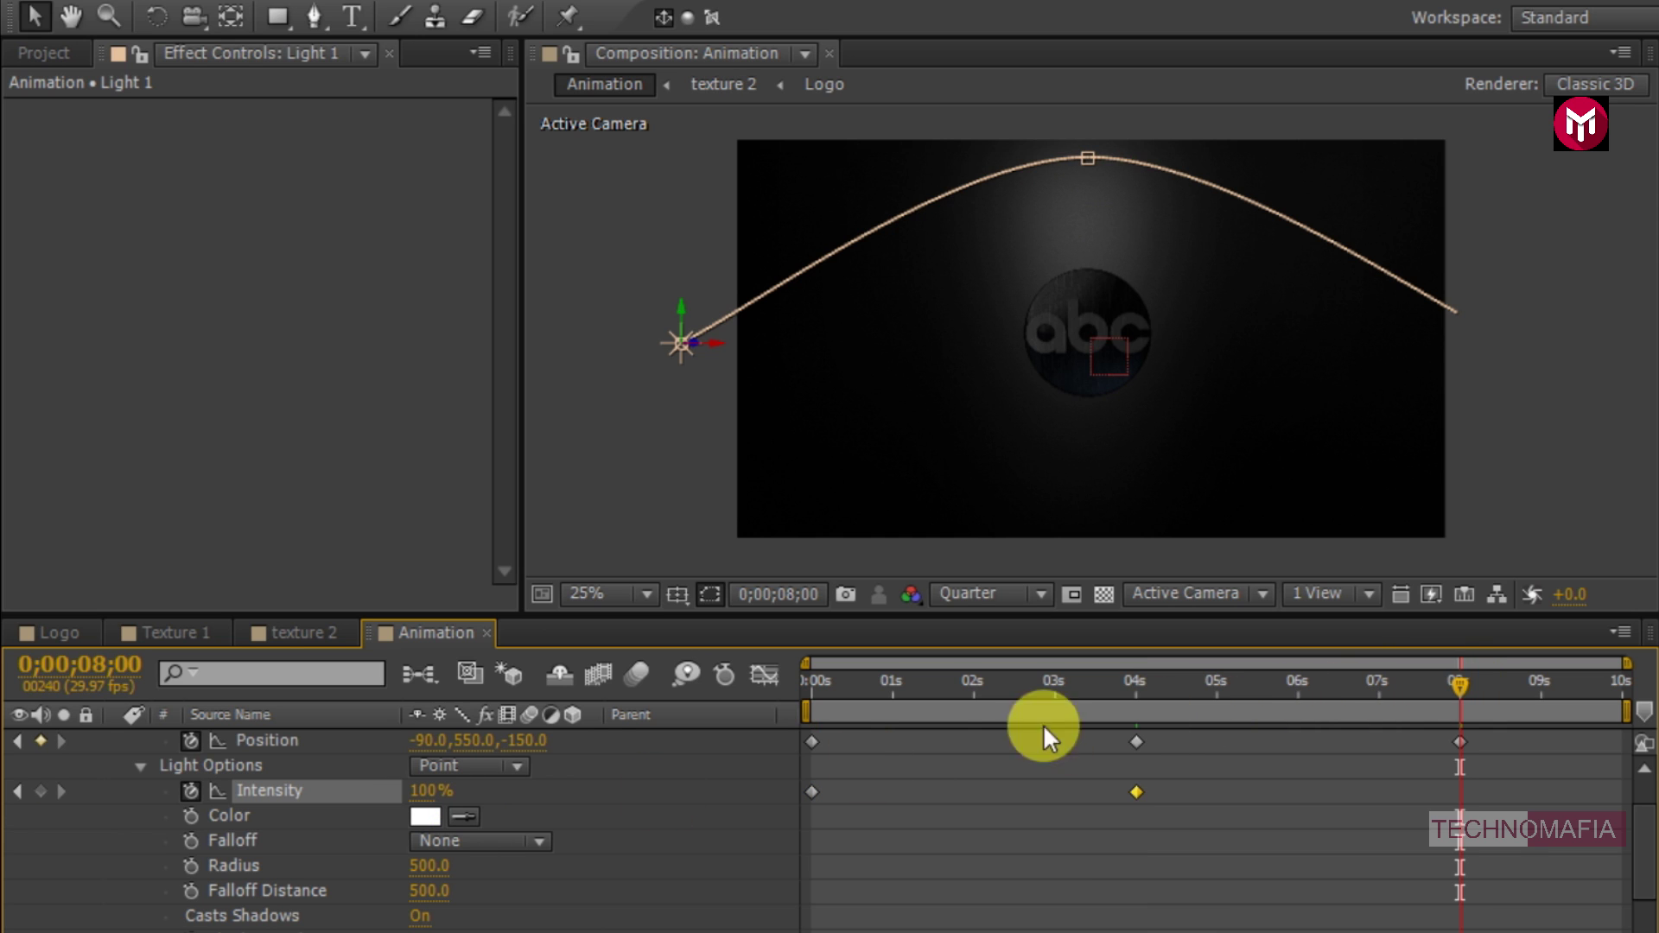
click(428, 790)
text(0)
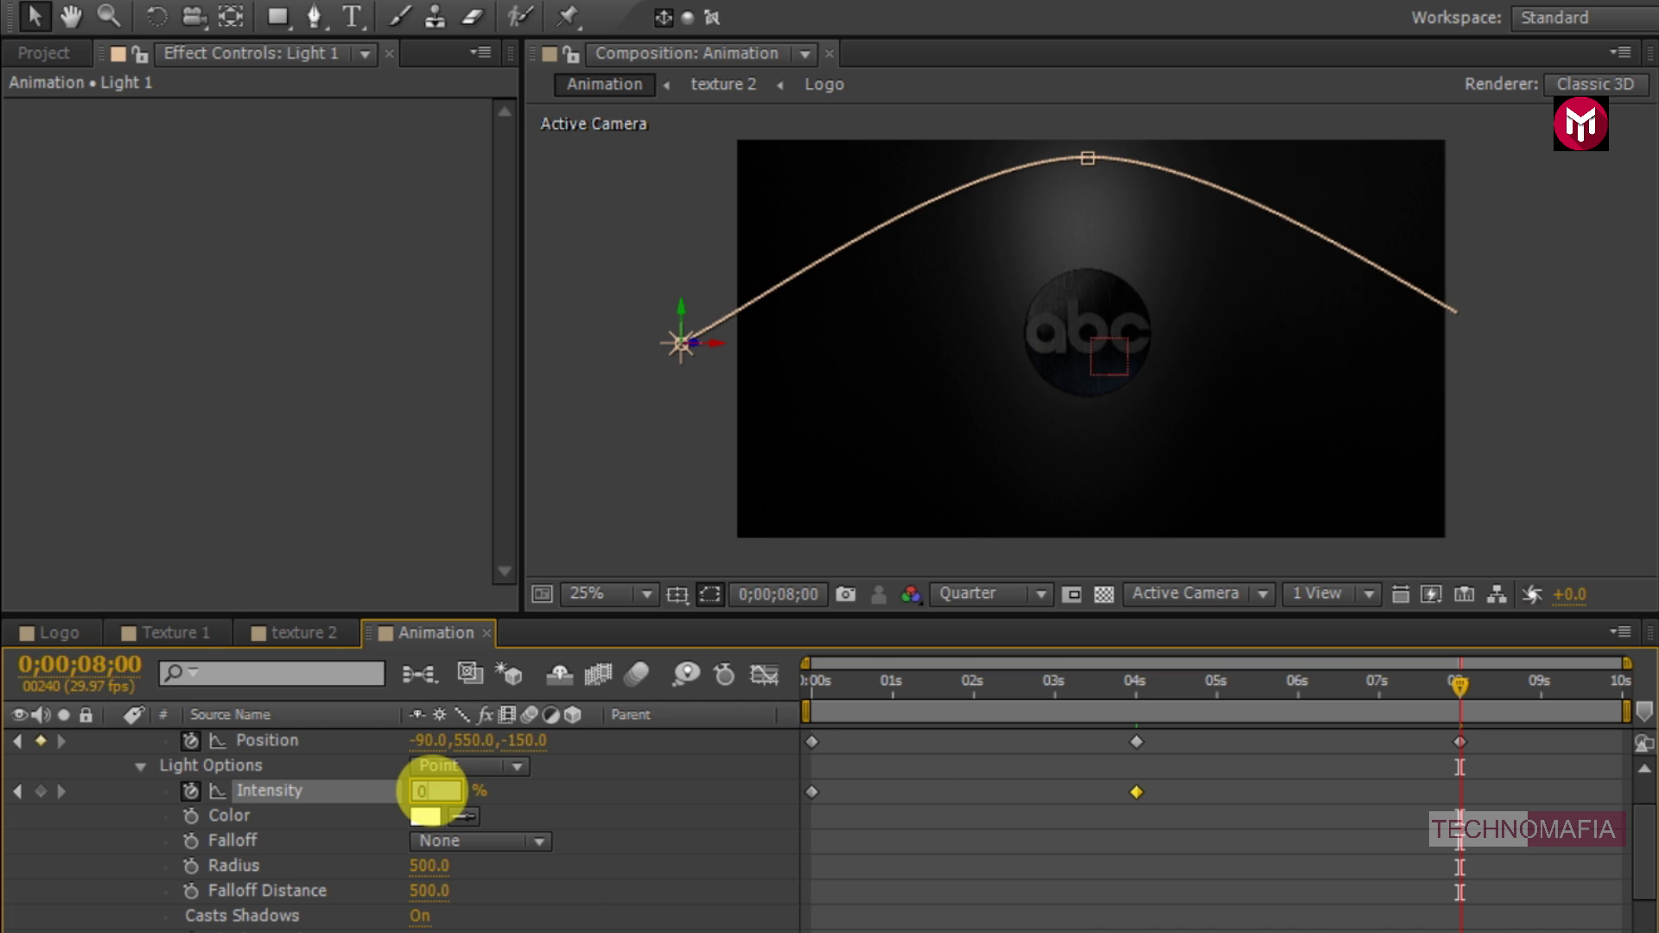
key(Return)
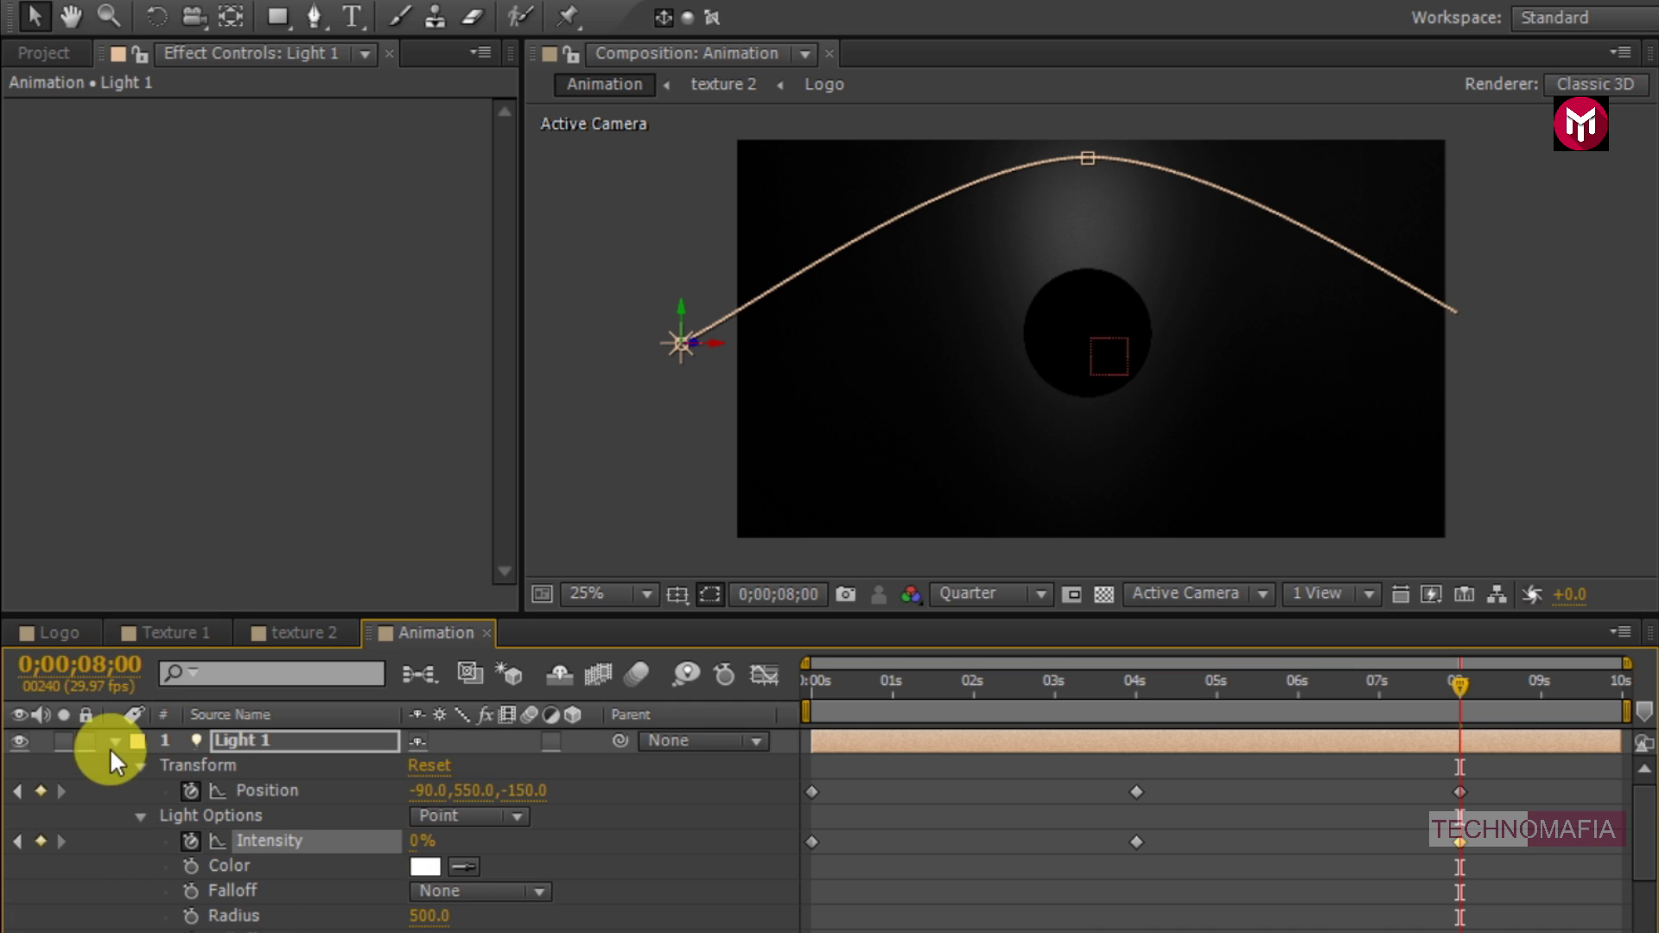
click(114, 740)
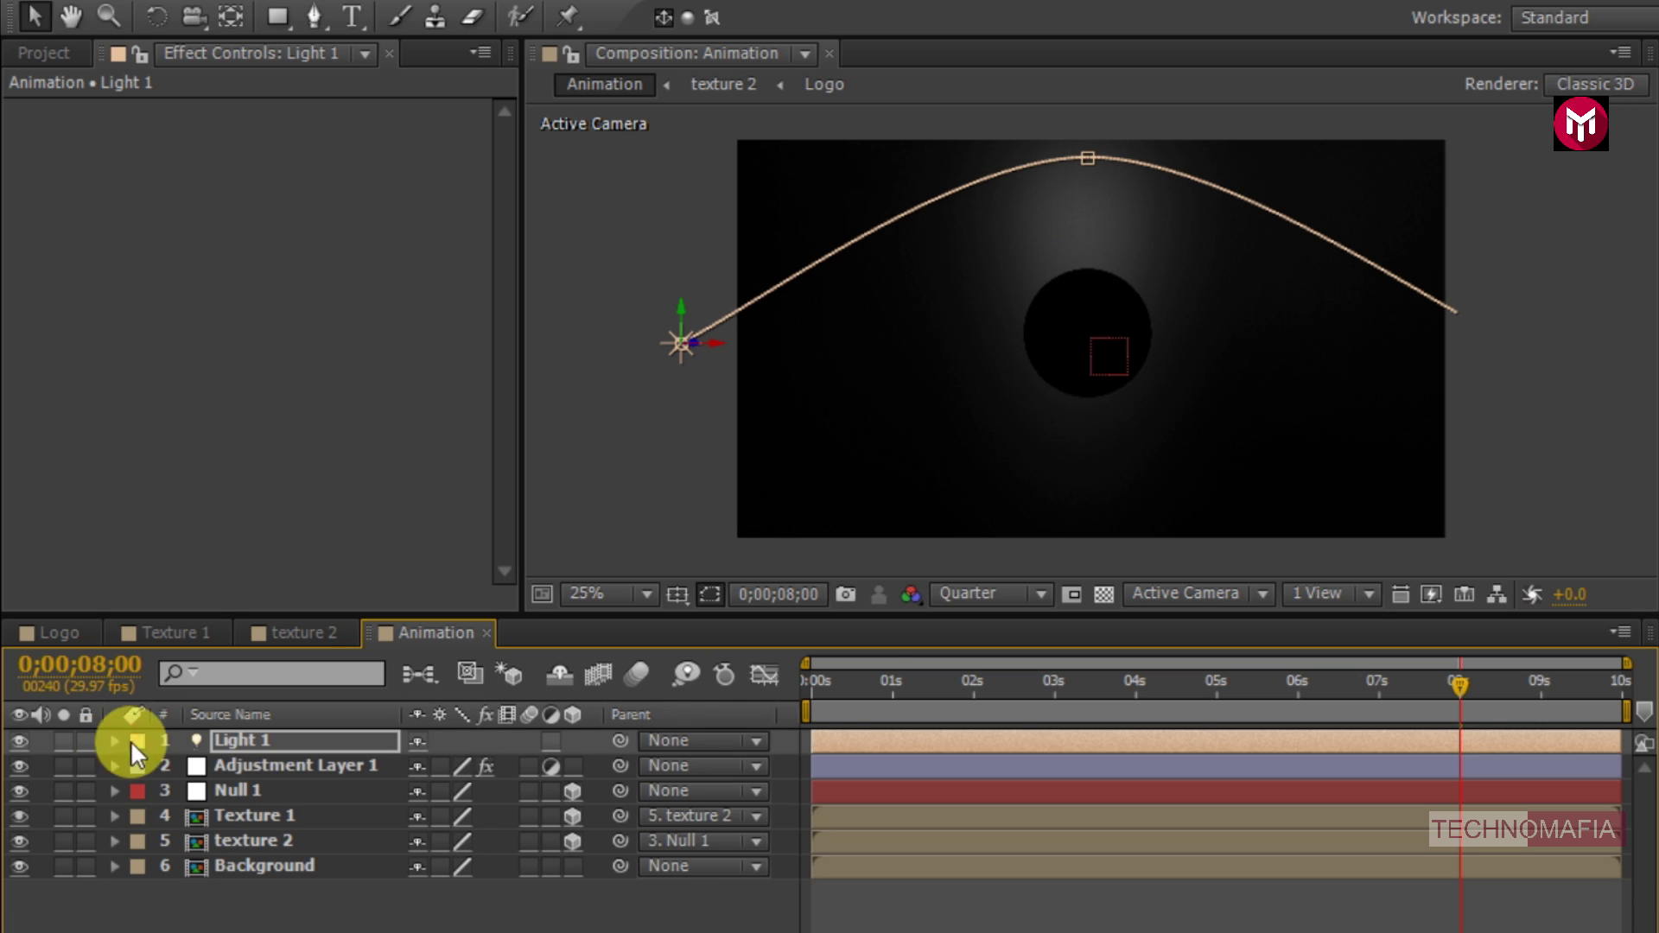
- Preview the animated Light 1 passing over the logo from the start of the composition
click(807, 682)
key(KP_0)
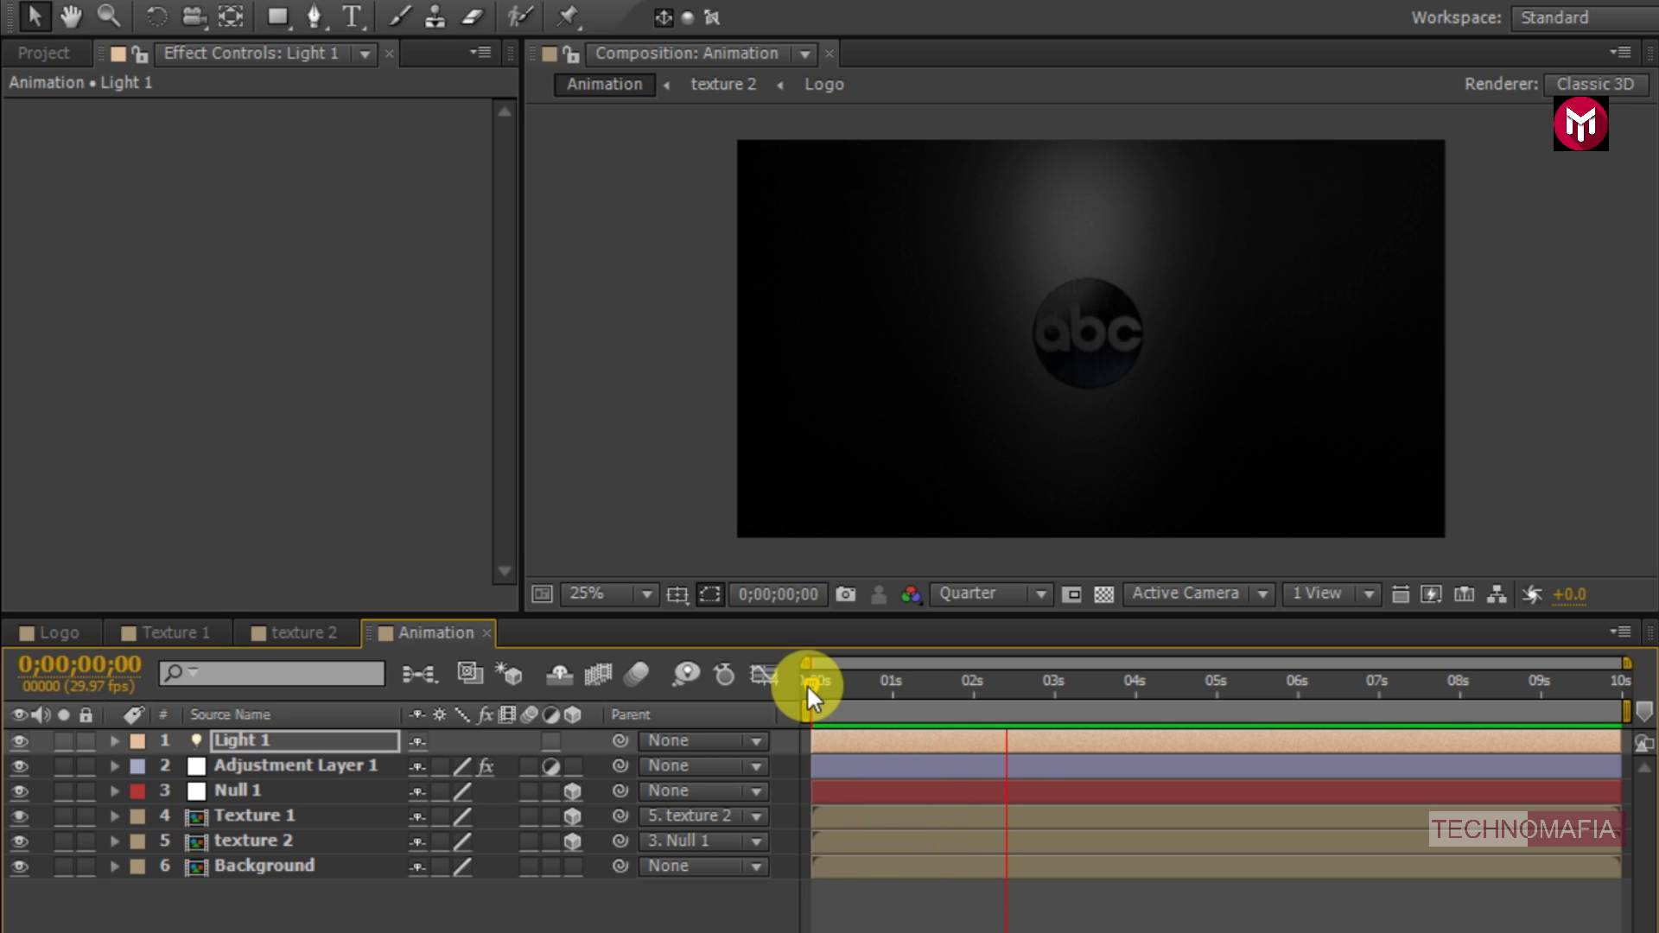
key(space)
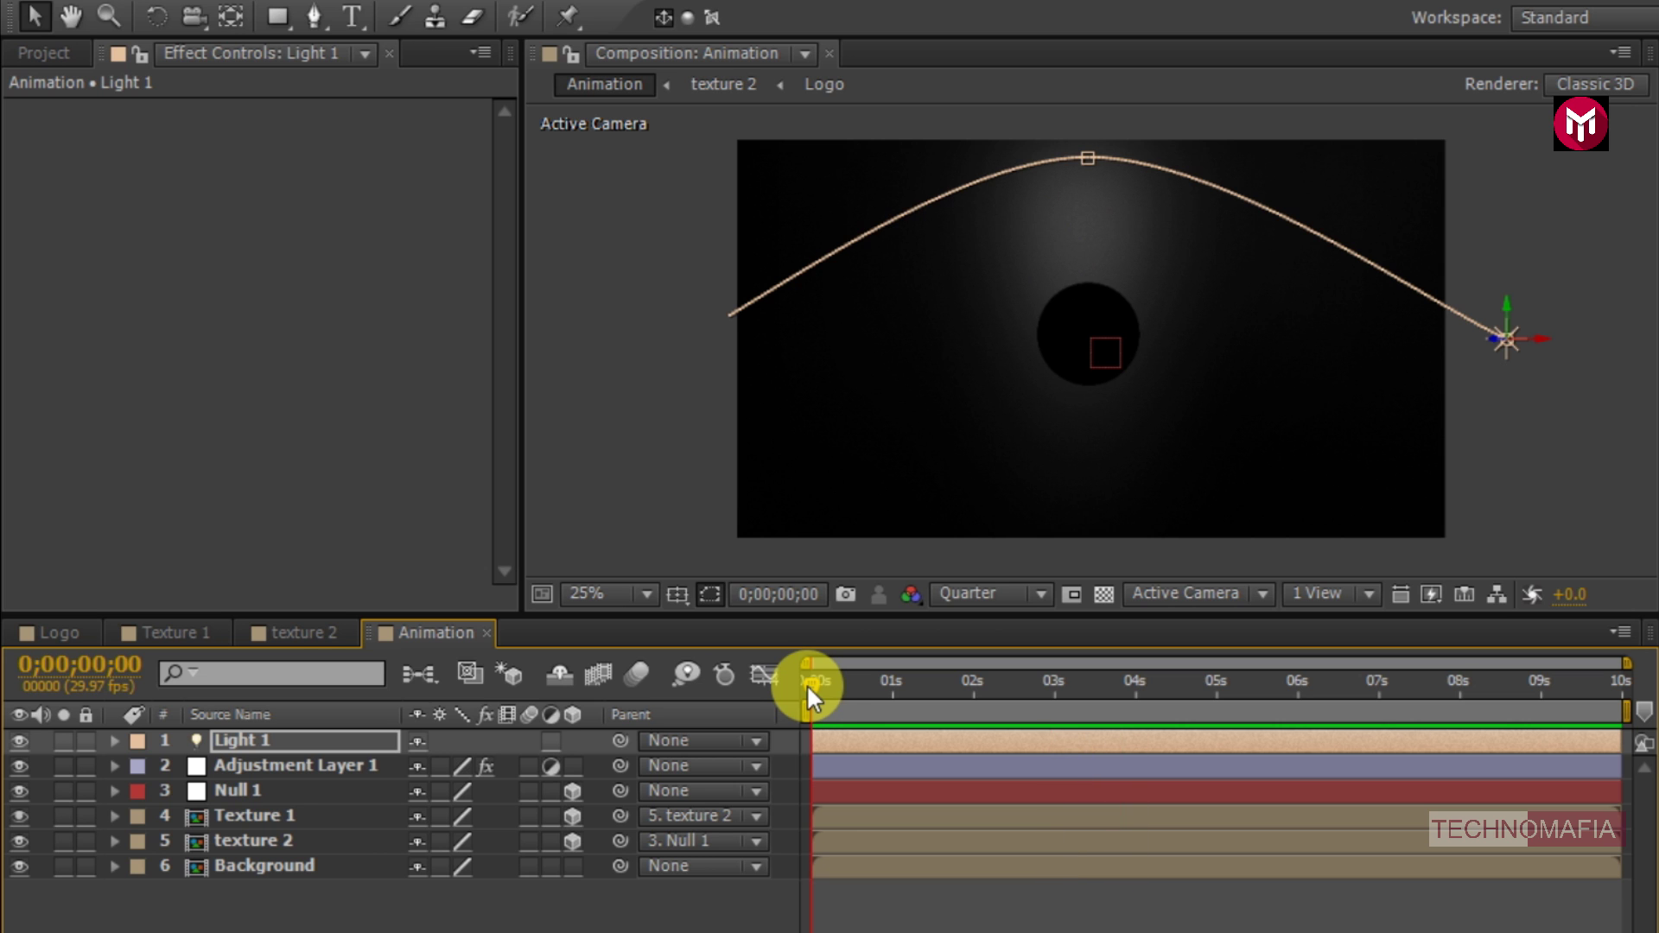
- Add a white Point light named Light 2 at 100% intensity, with Casts Shadows disabled
right_click(368, 923)
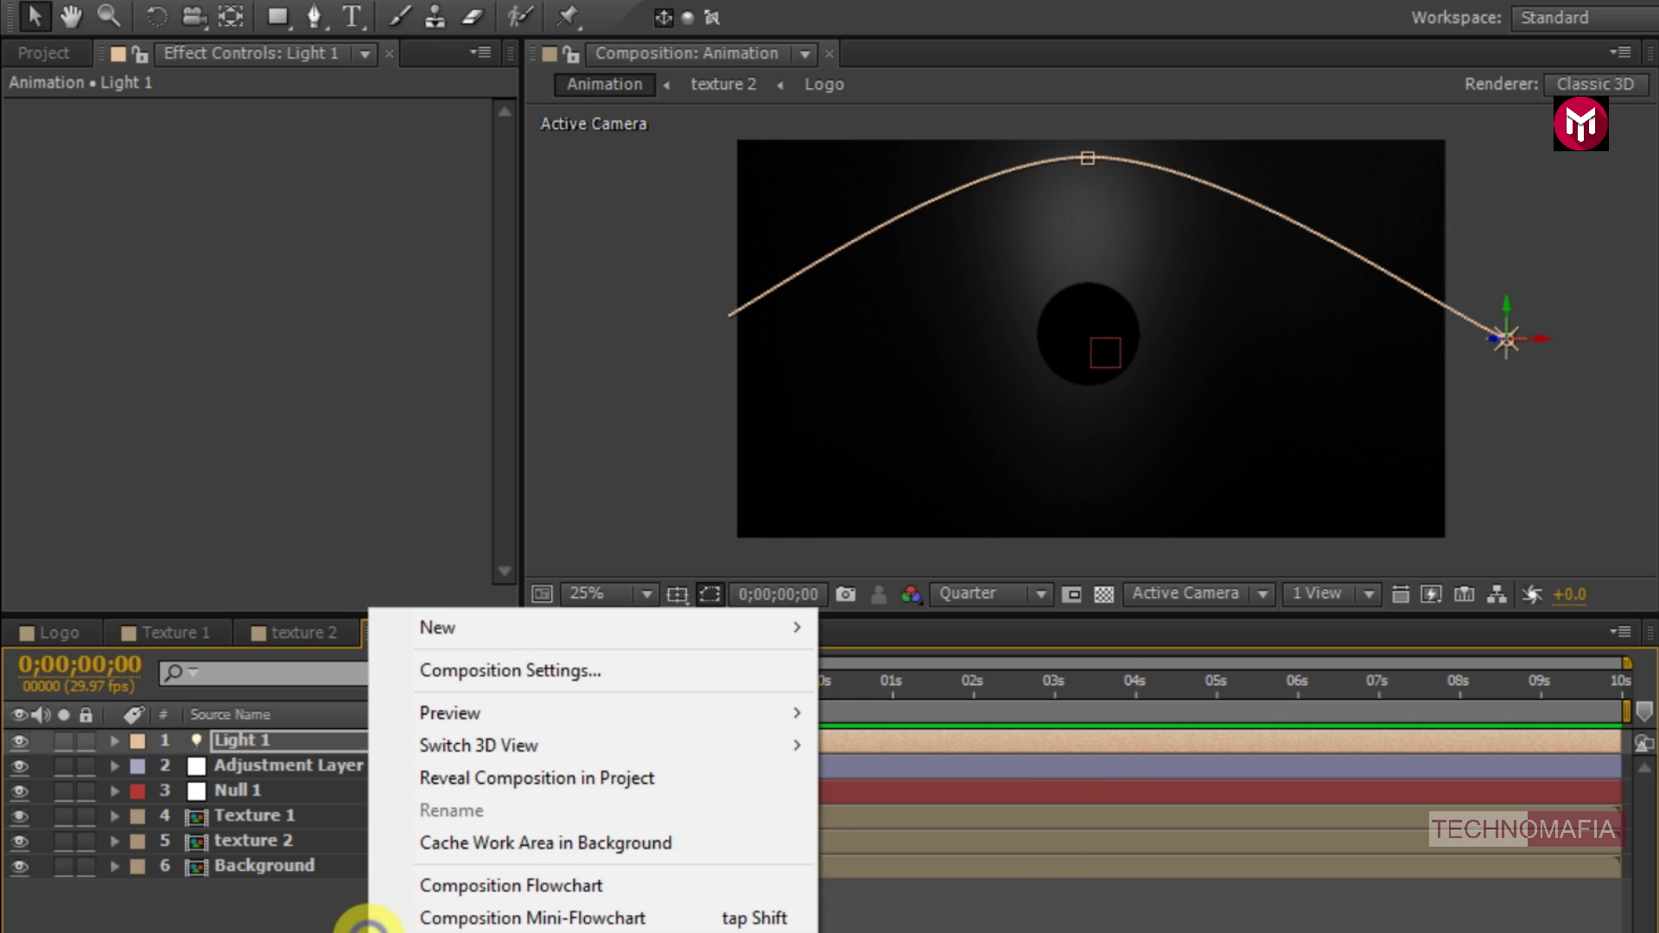
mouse_move(482, 644)
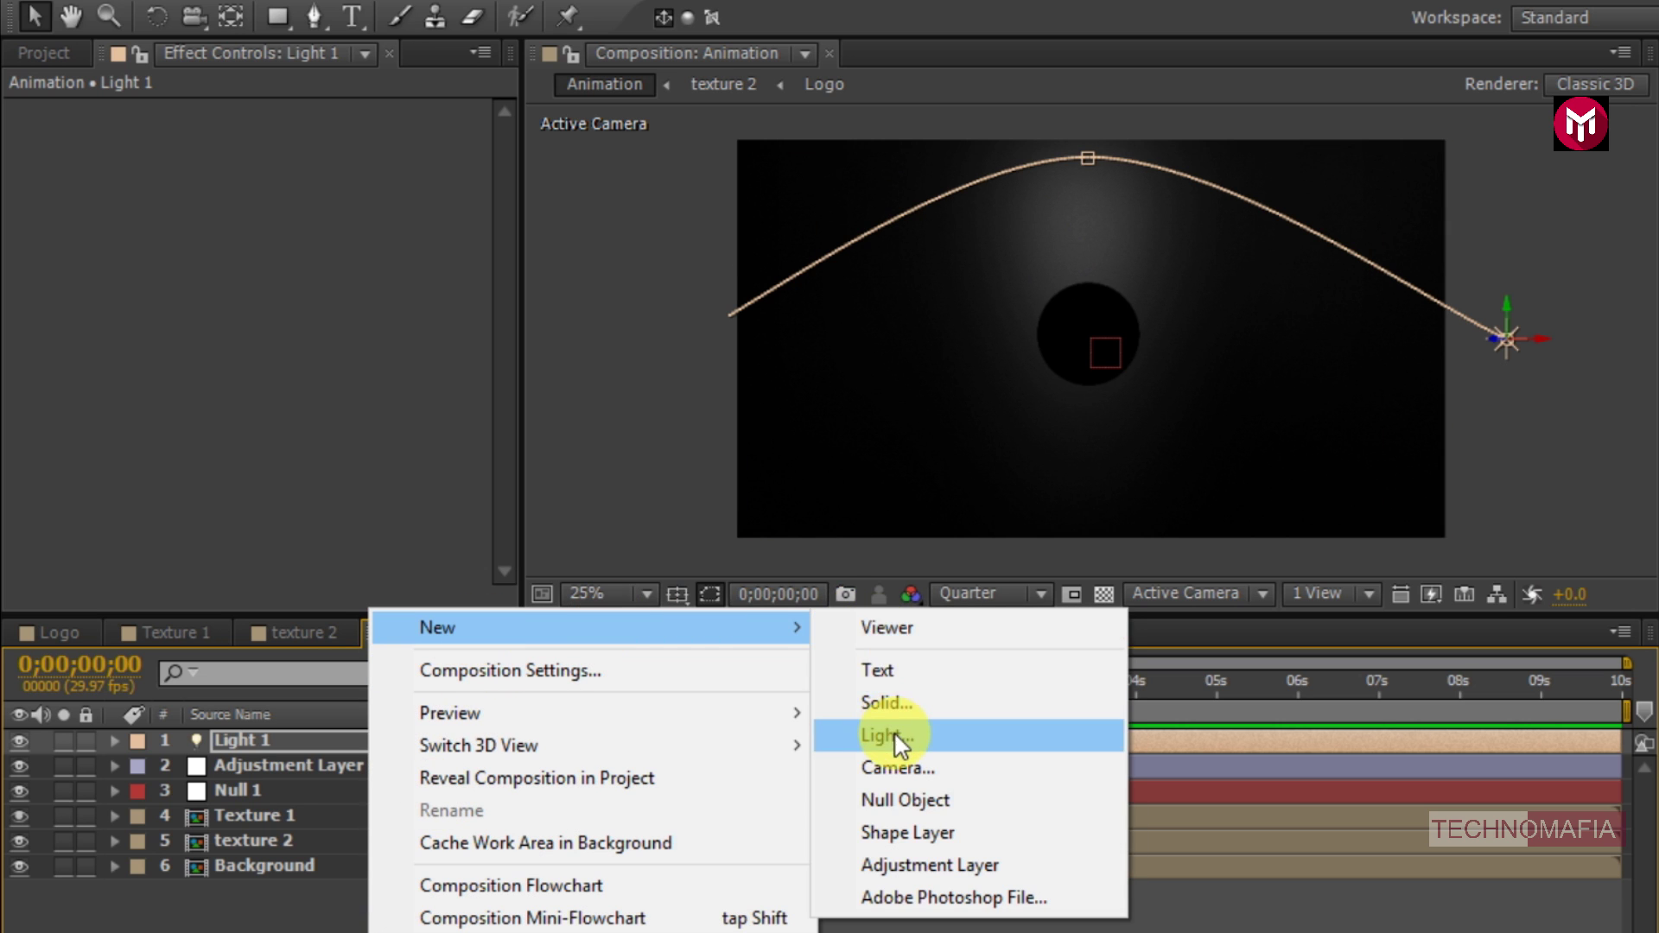
click(893, 735)
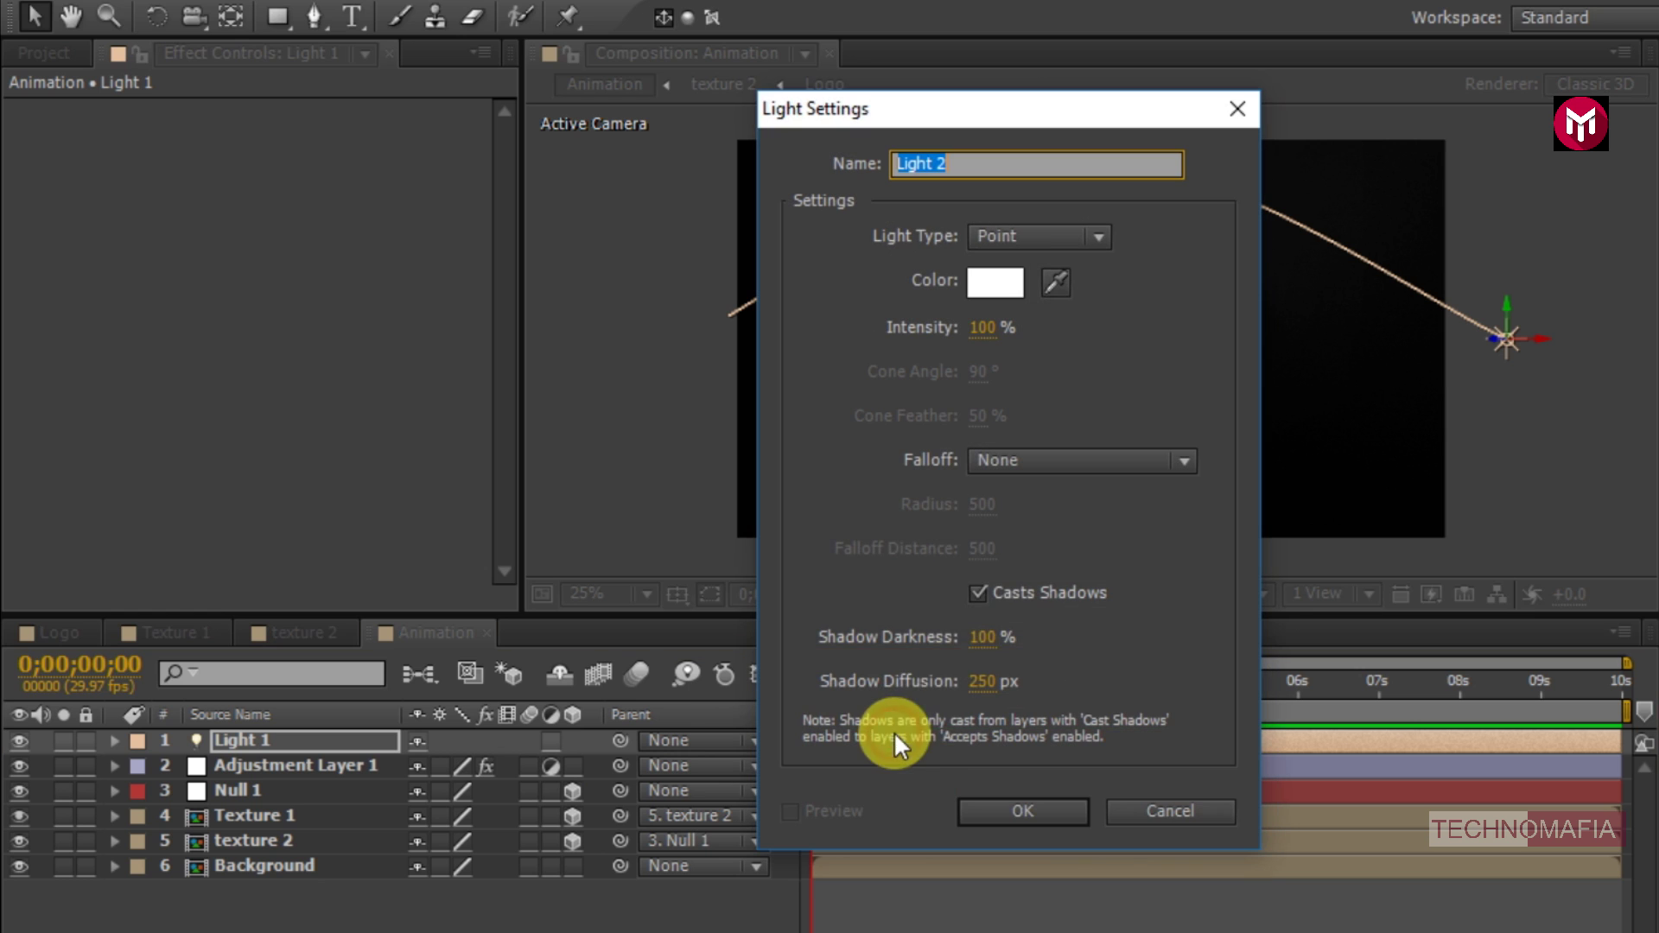
click(978, 592)
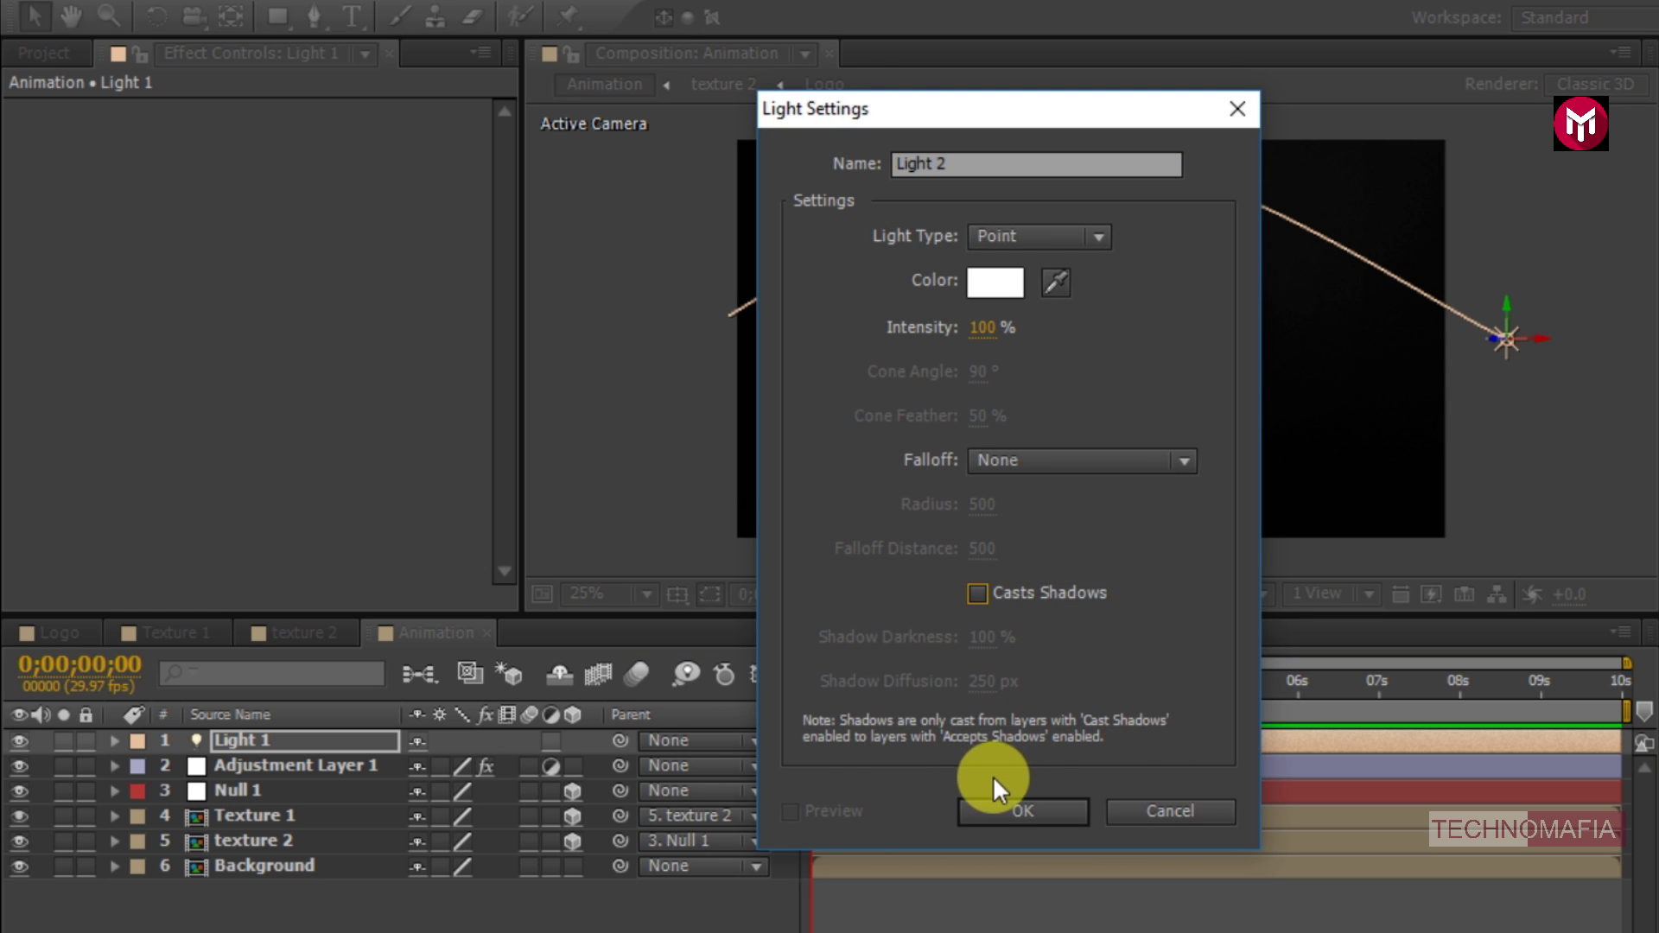
click(993, 803)
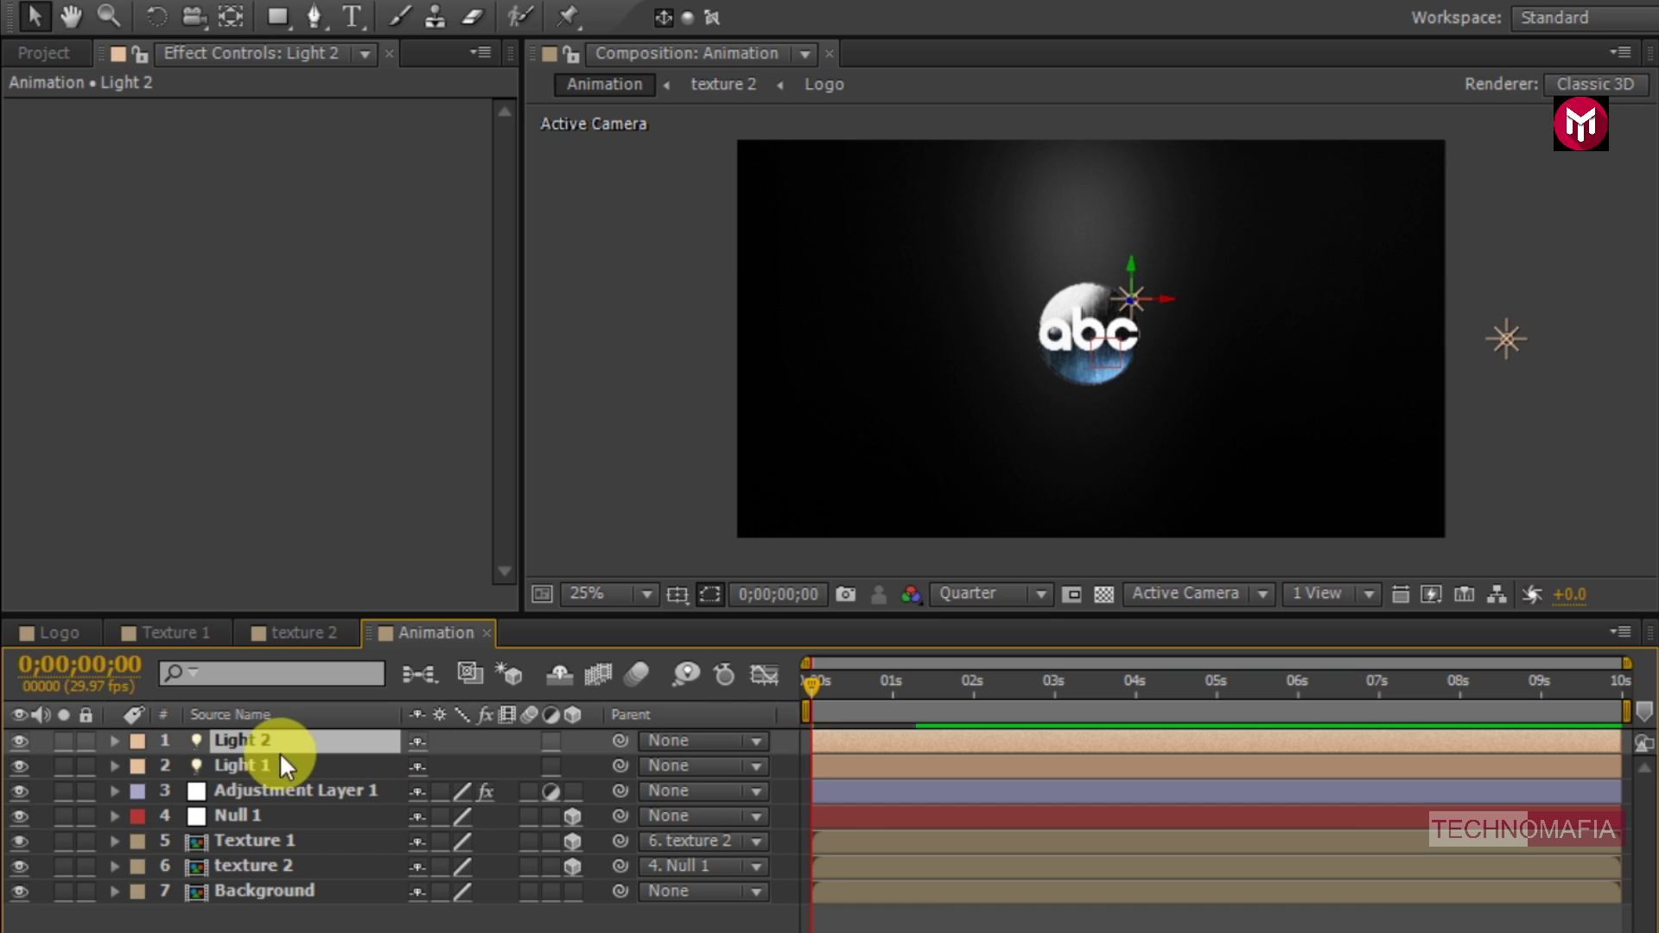
- Reveal Light 2's Transform properties and set its Position to 960, 540, -1500
click(116, 740)
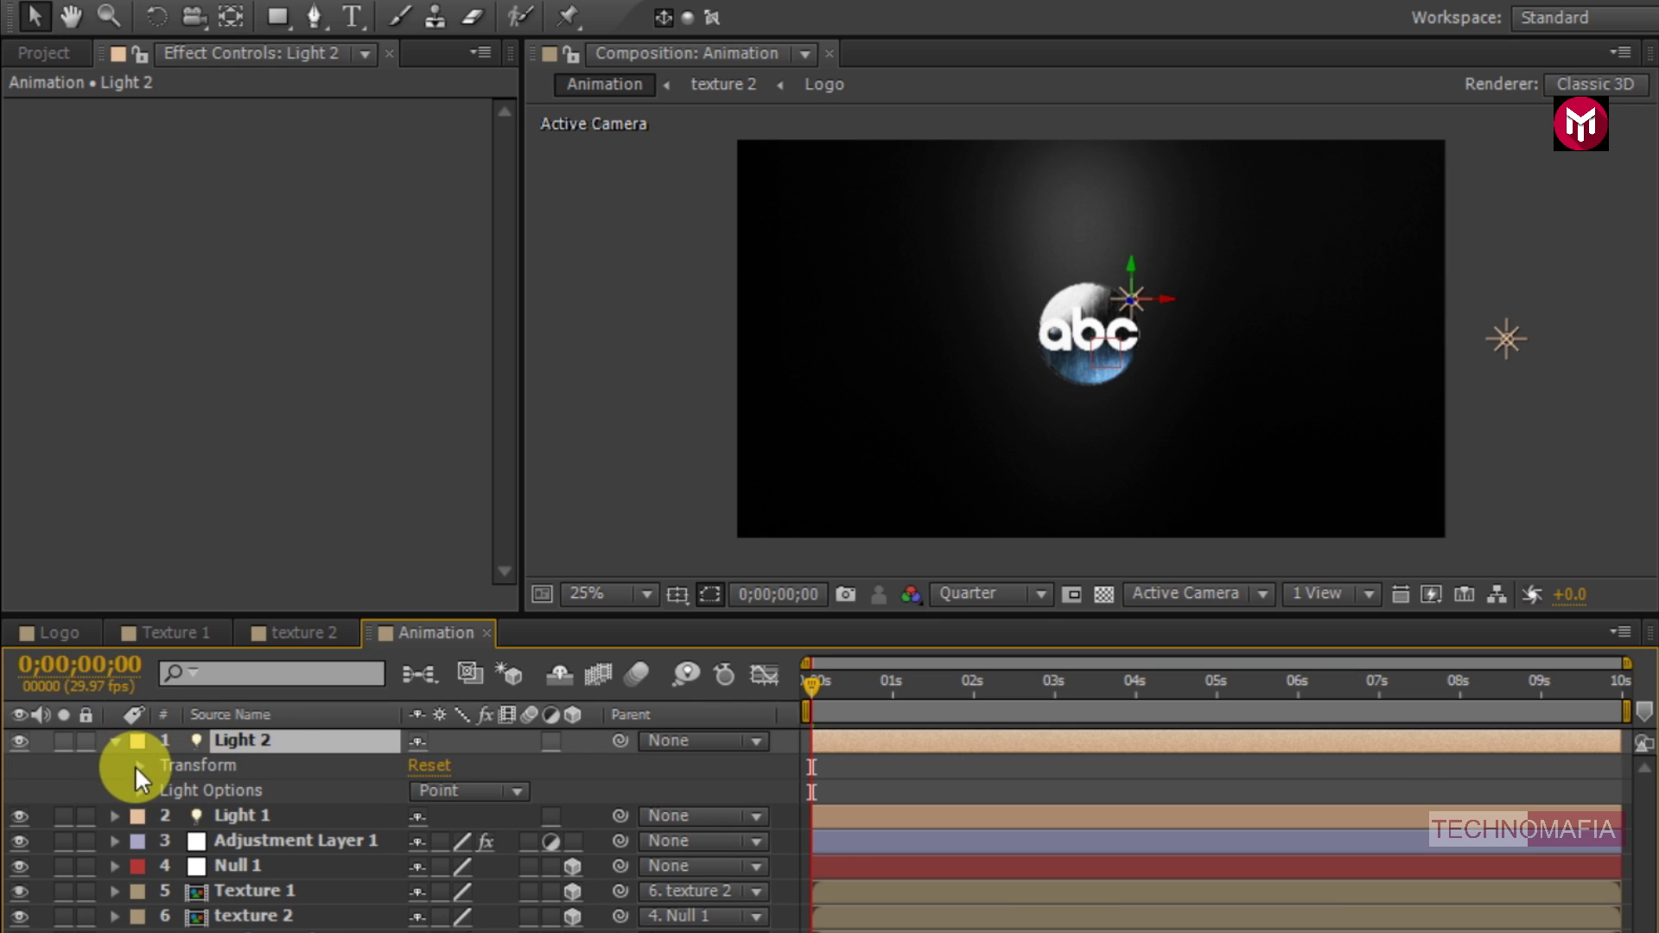
click(138, 766)
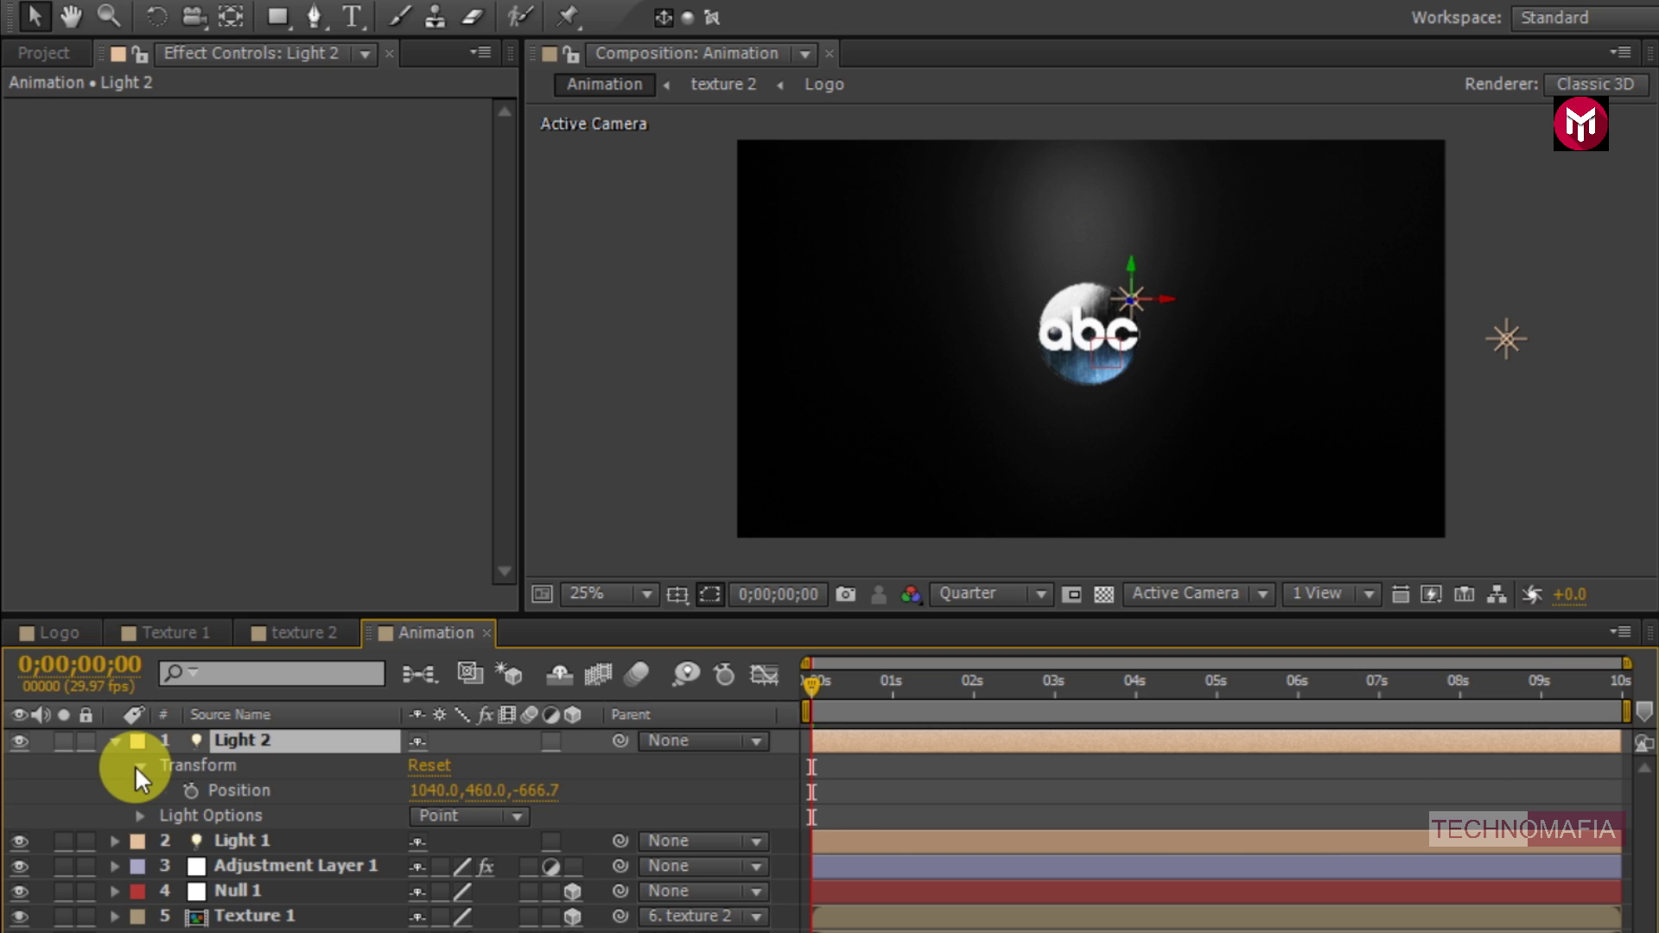
click(423, 791)
text(960)
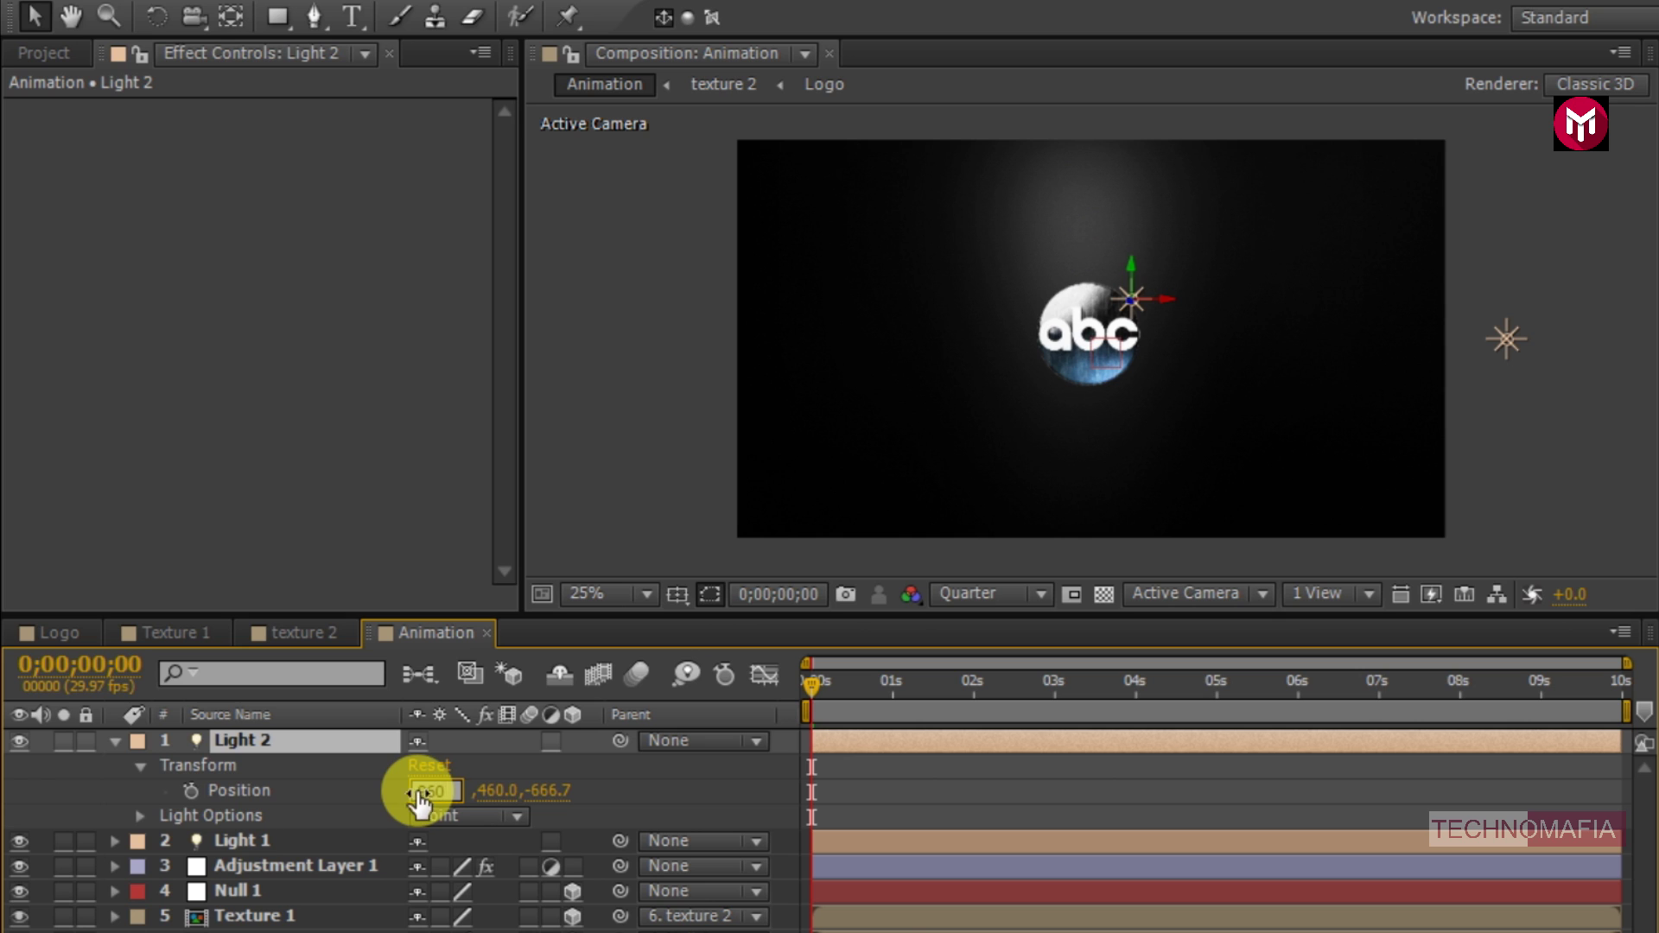
key(Return)
click(471, 790)
text(5)
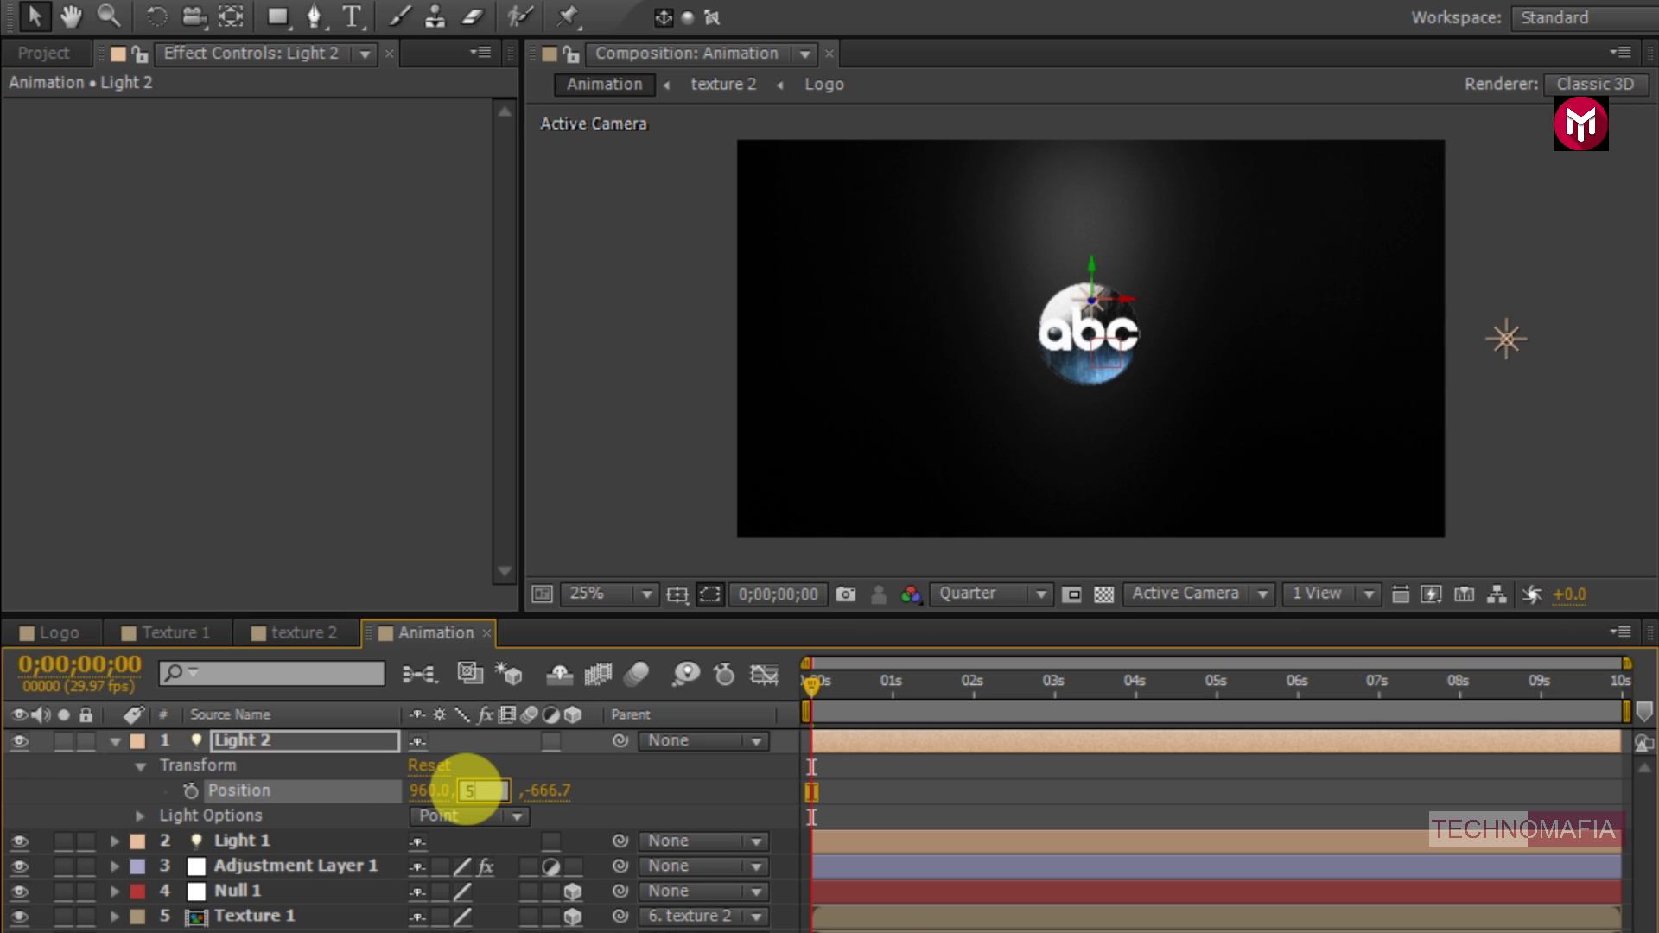
text(40)
key(Return)
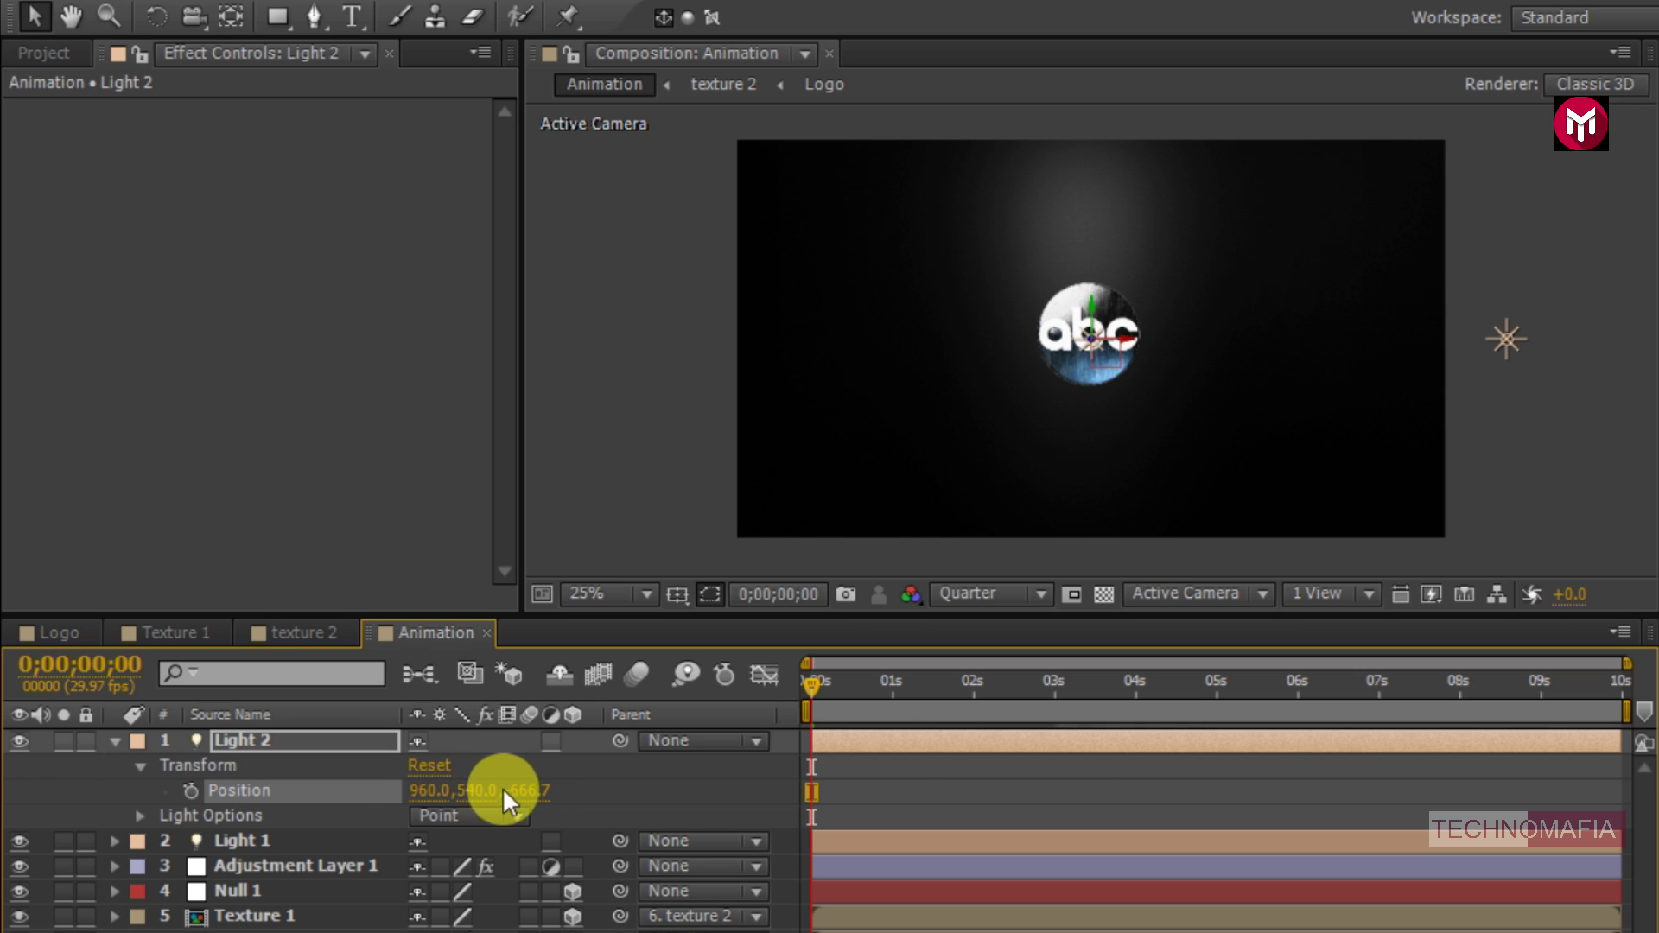
click(530, 790)
text(-1500)
key(Return)
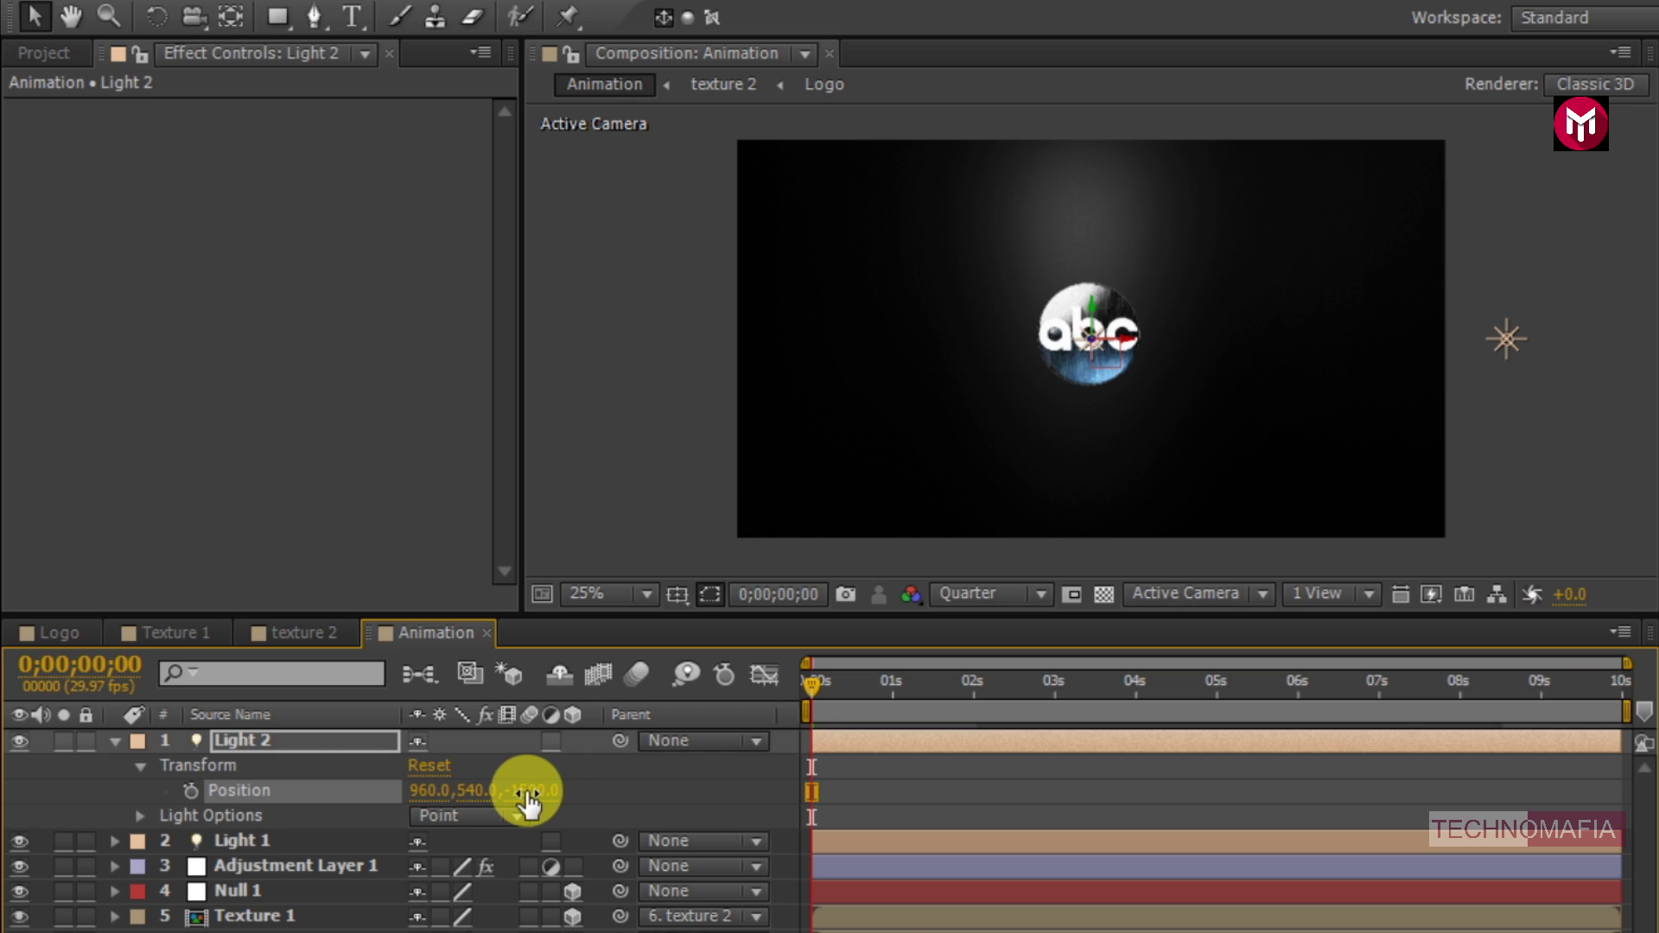
- Reveal Light 2's Light Options and start keyframing its Intensity at 0 seconds with a value of 0%
click(142, 815)
scroll(146, 816, down, 1)
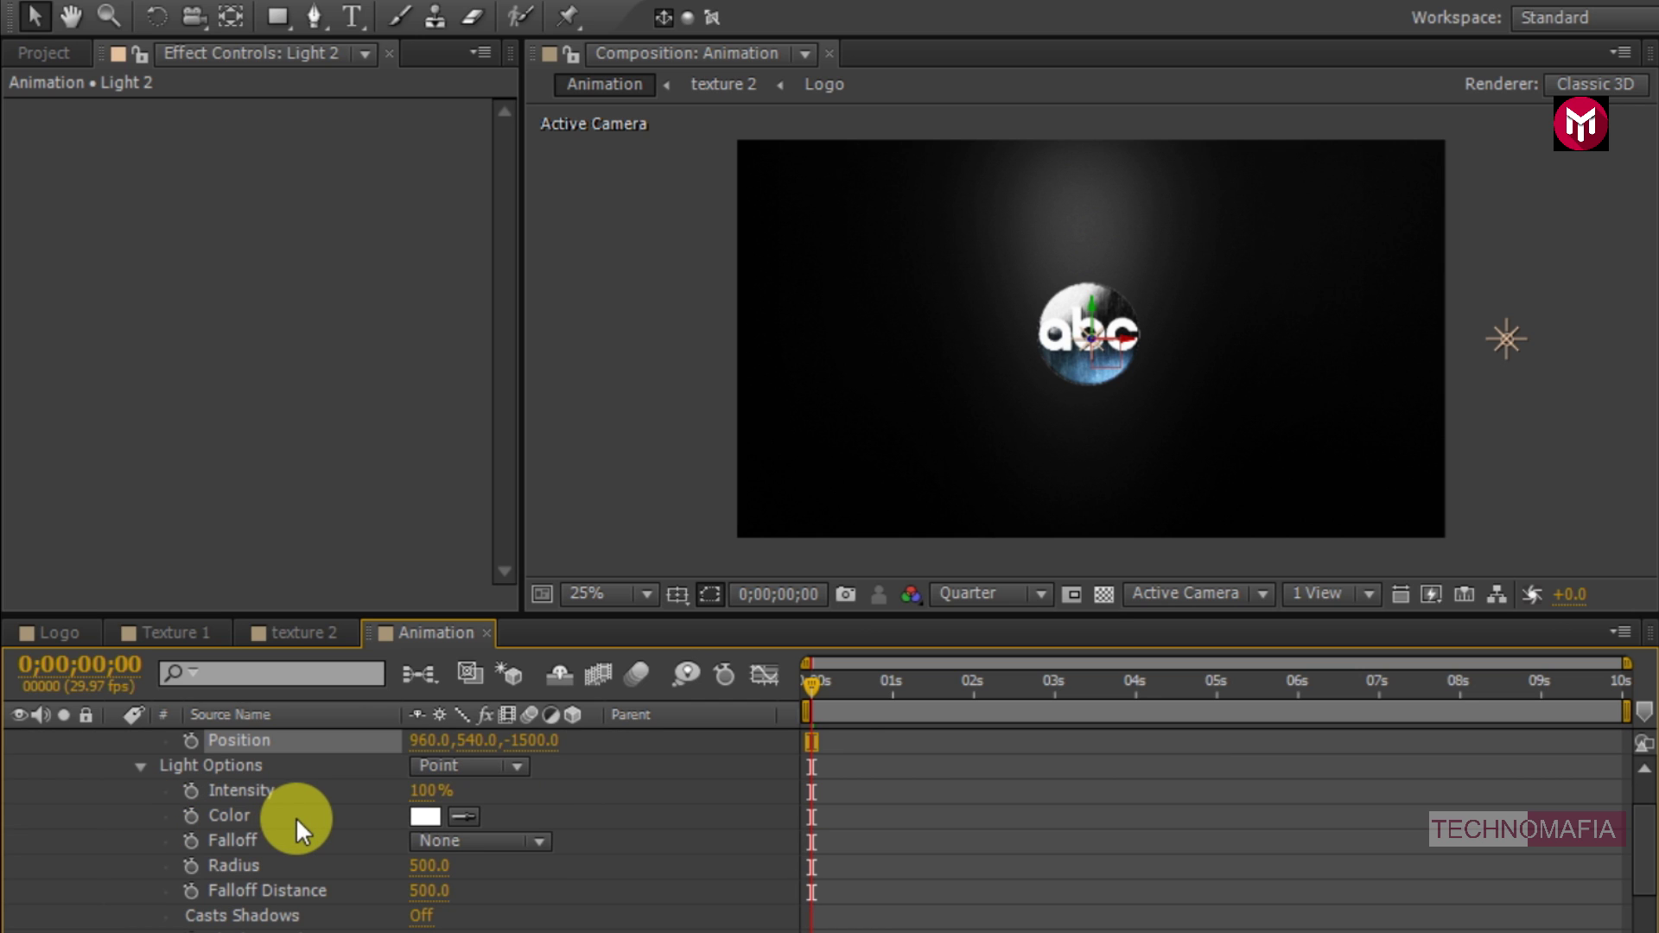
click(190, 791)
click(413, 789)
text(0)
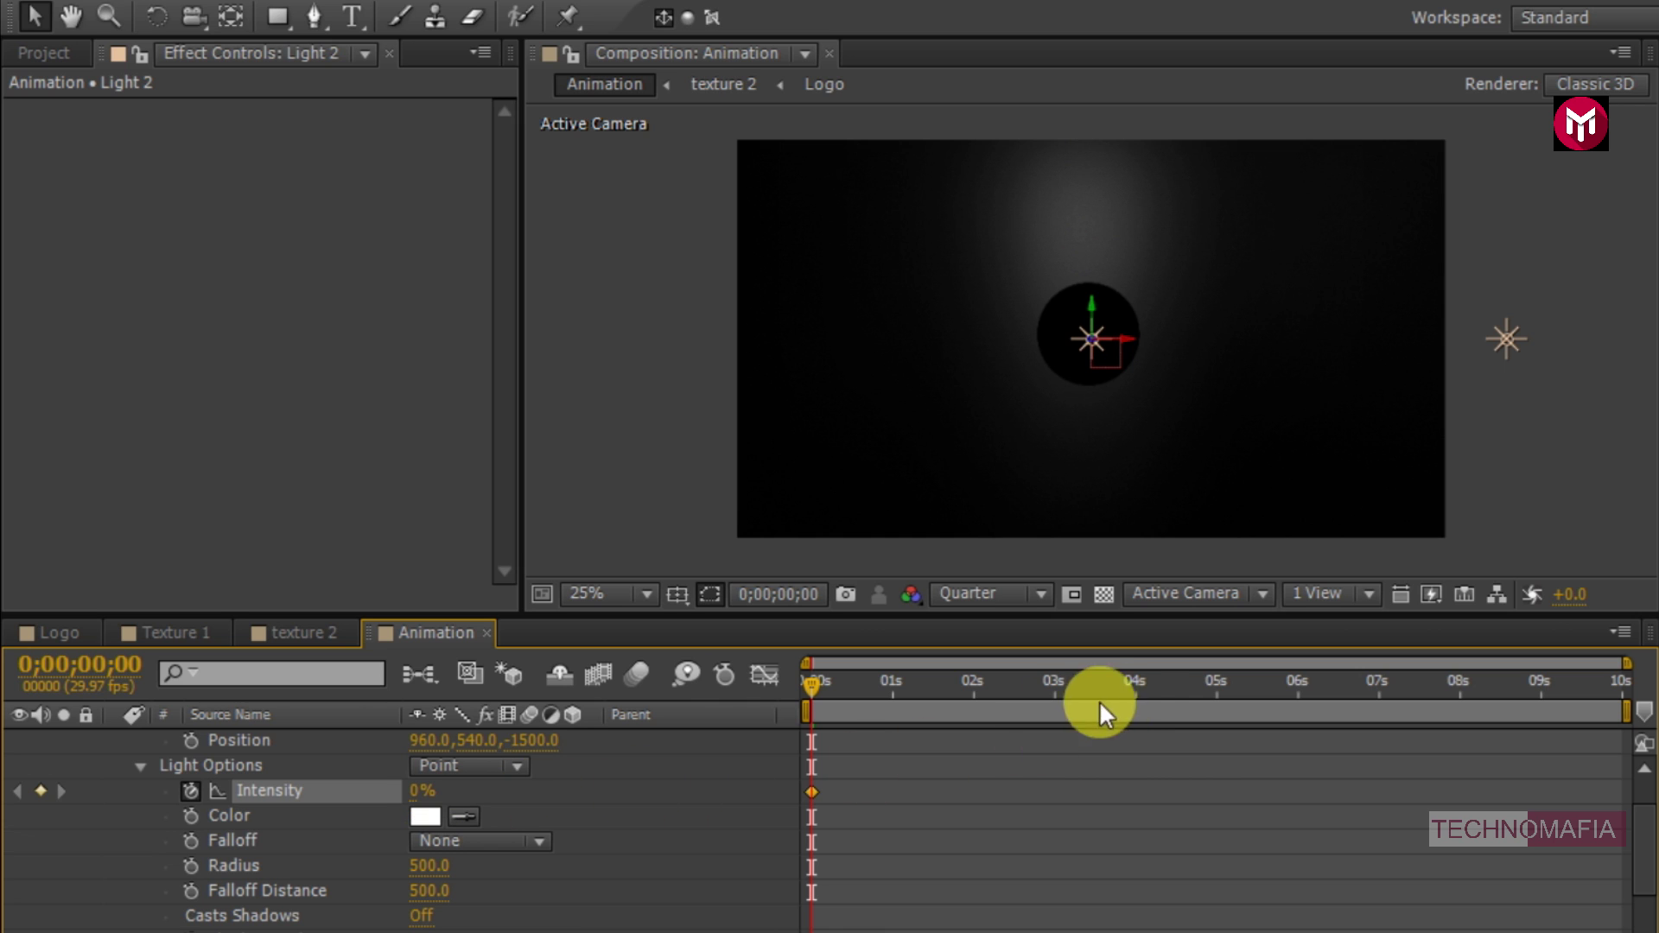
- Keyframe Light 2's Intensity to 30% at 4 seconds and back to 0% at 8 seconds
click(1135, 687)
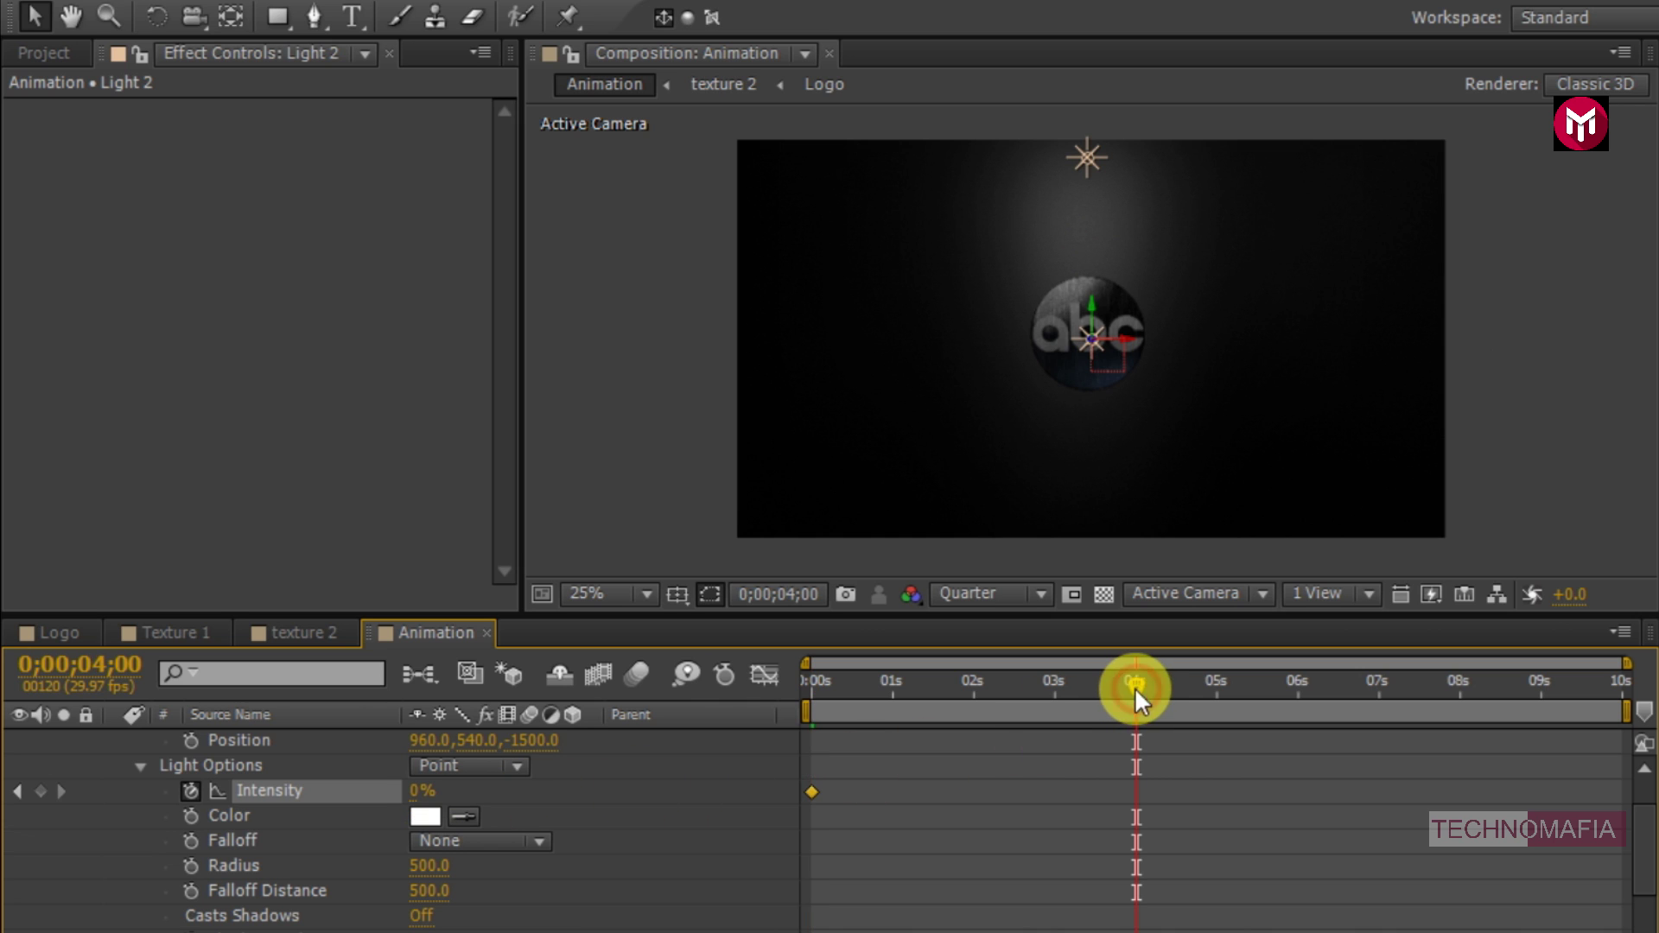
click(424, 790)
text(30)
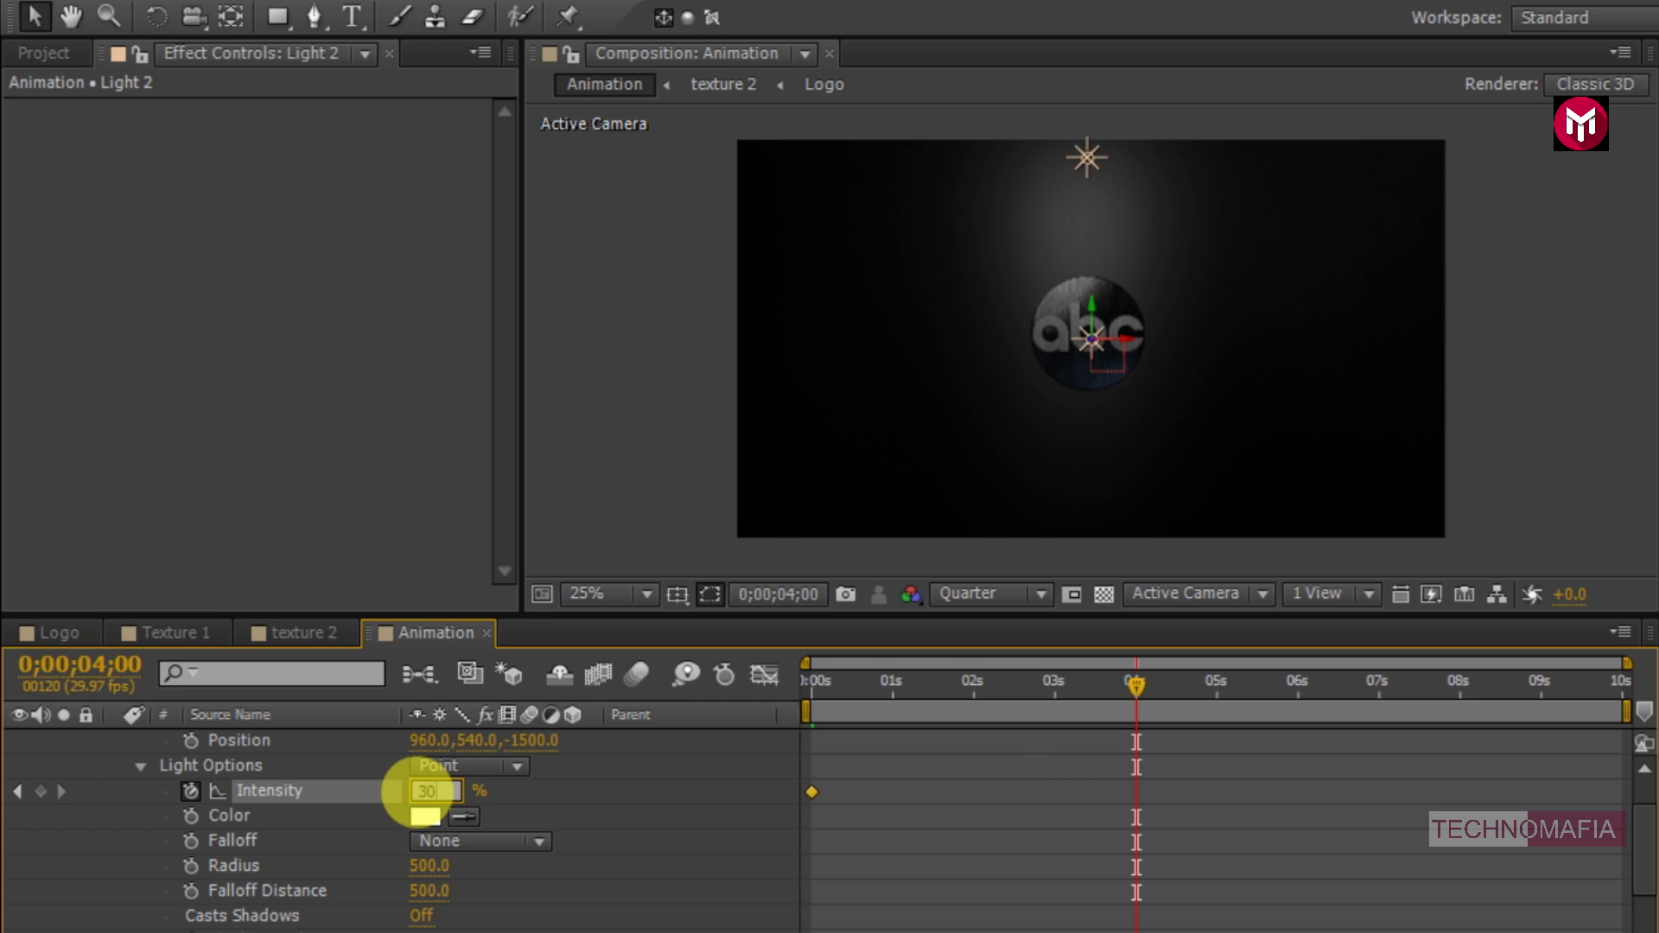
key(Return)
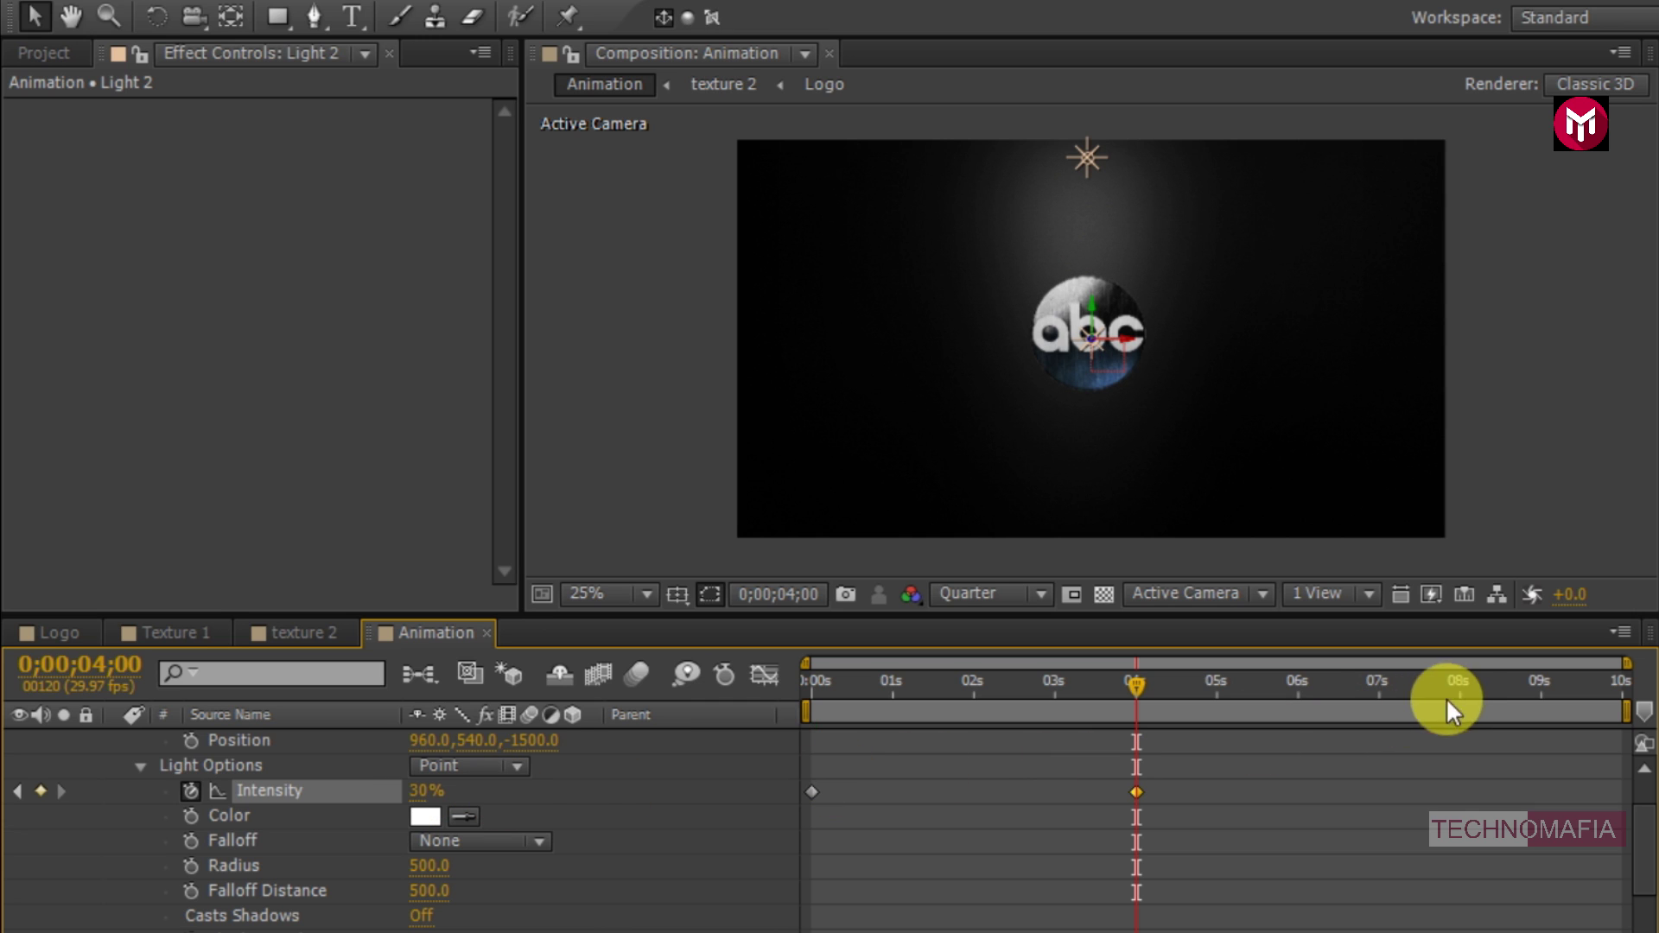
click(1460, 686)
click(432, 795)
text(0)
key(Return)
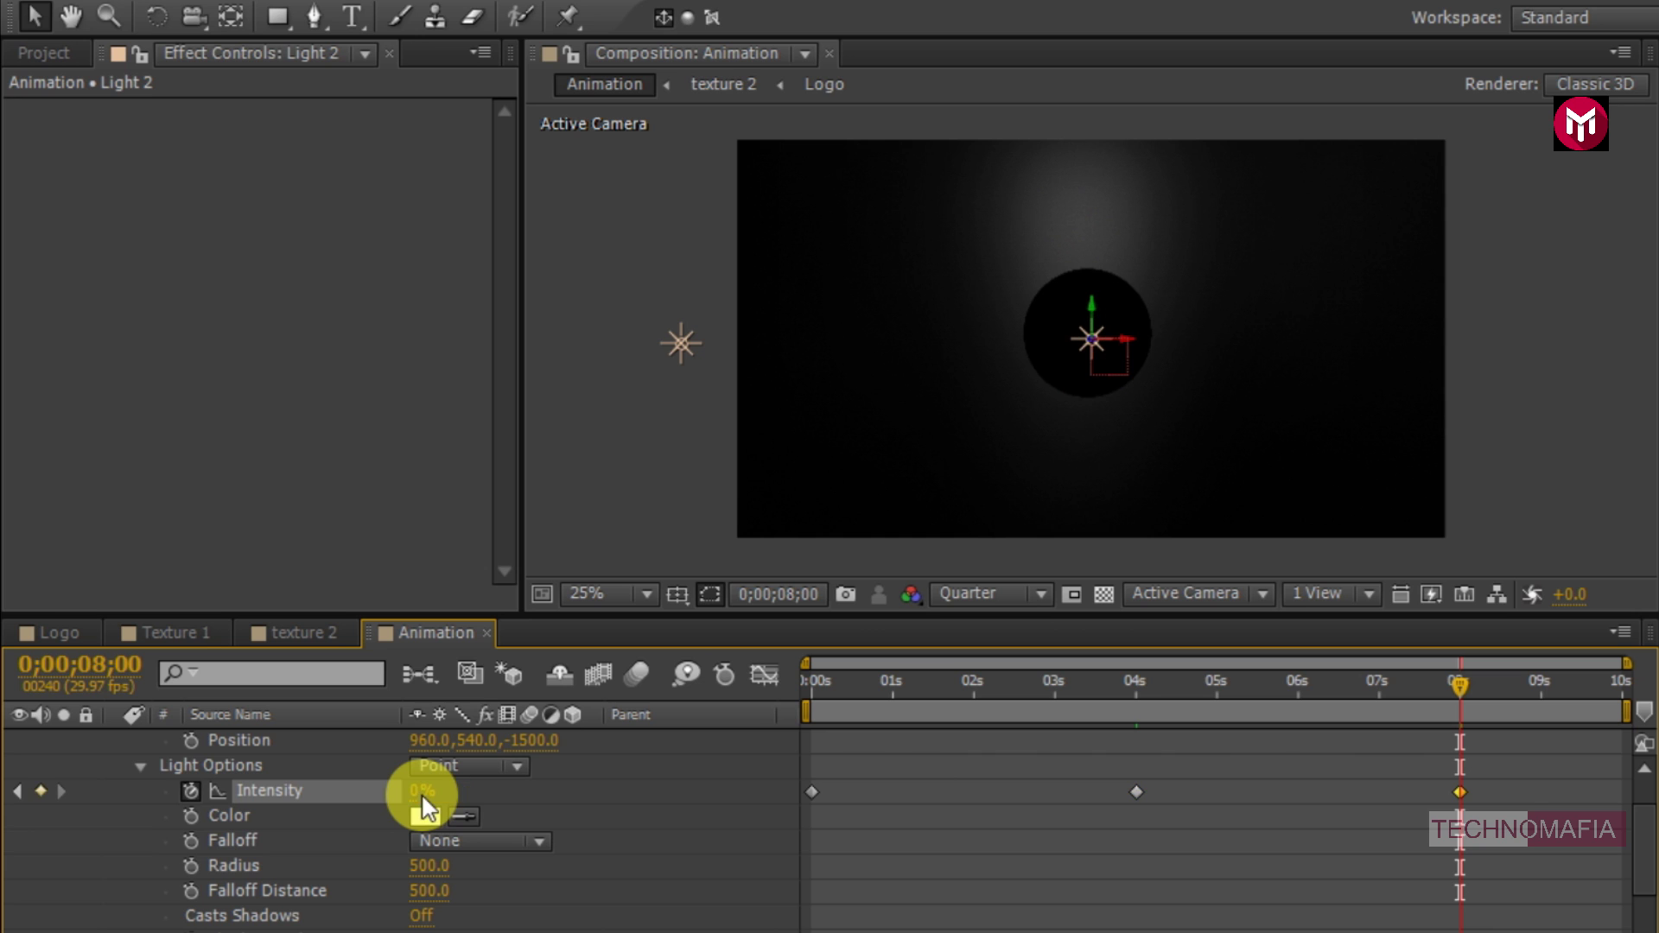
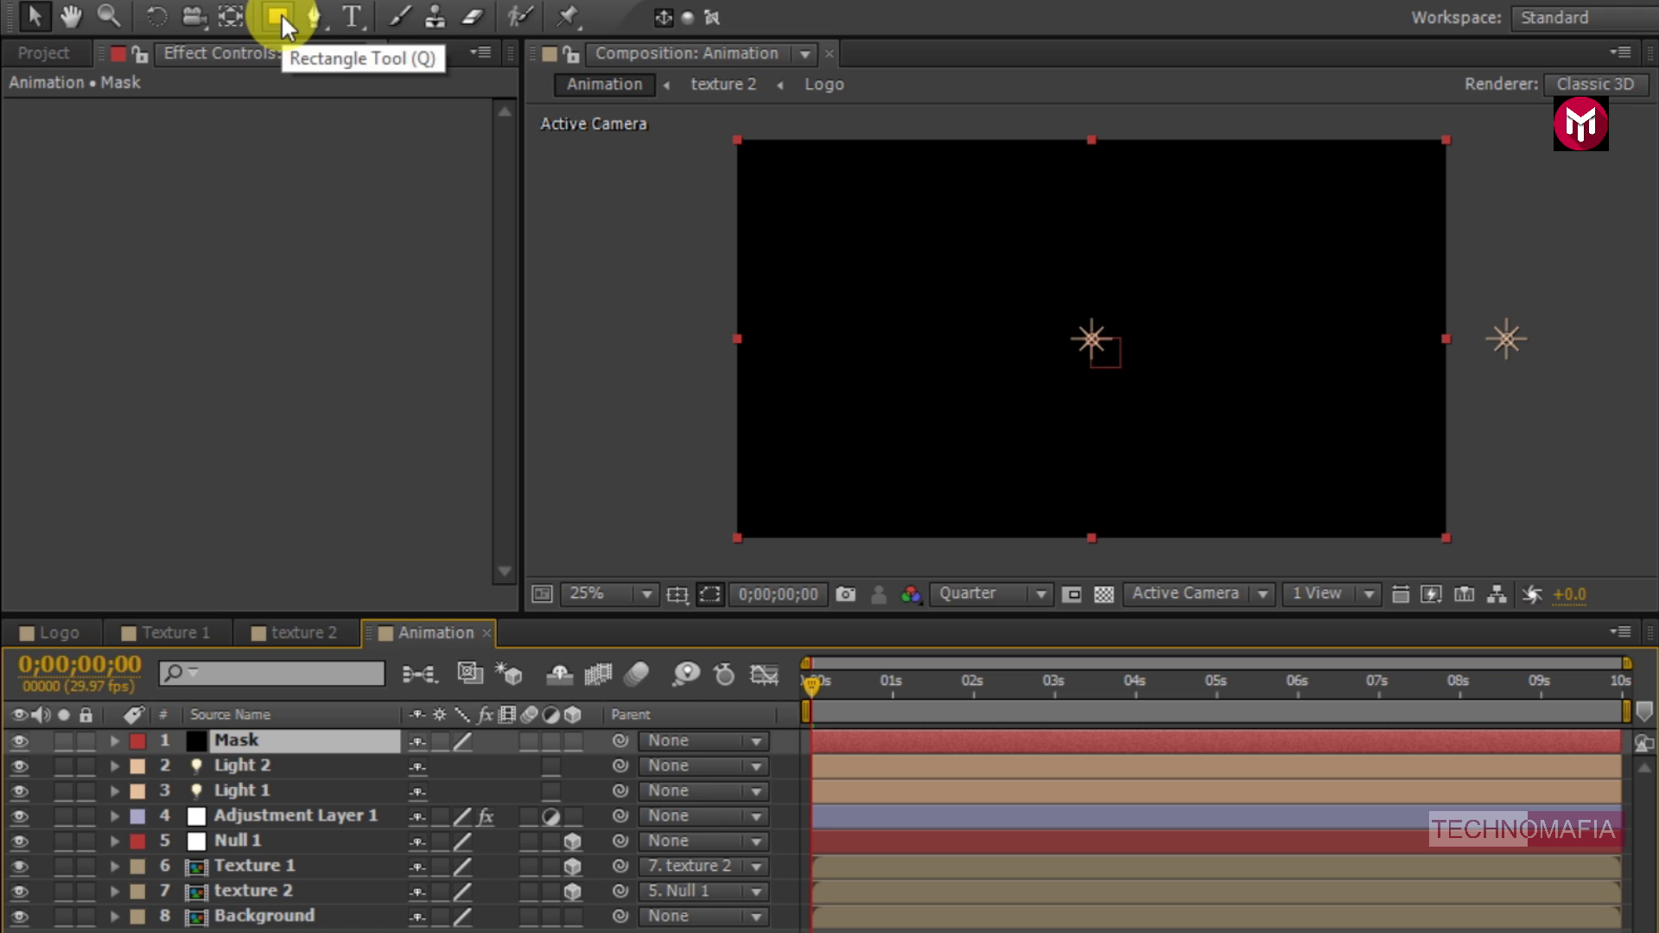
- Add a full-frame rectangular mask to the Mask solid and start keyframing its Mask Path at 0 seconds
double_click(278, 15)
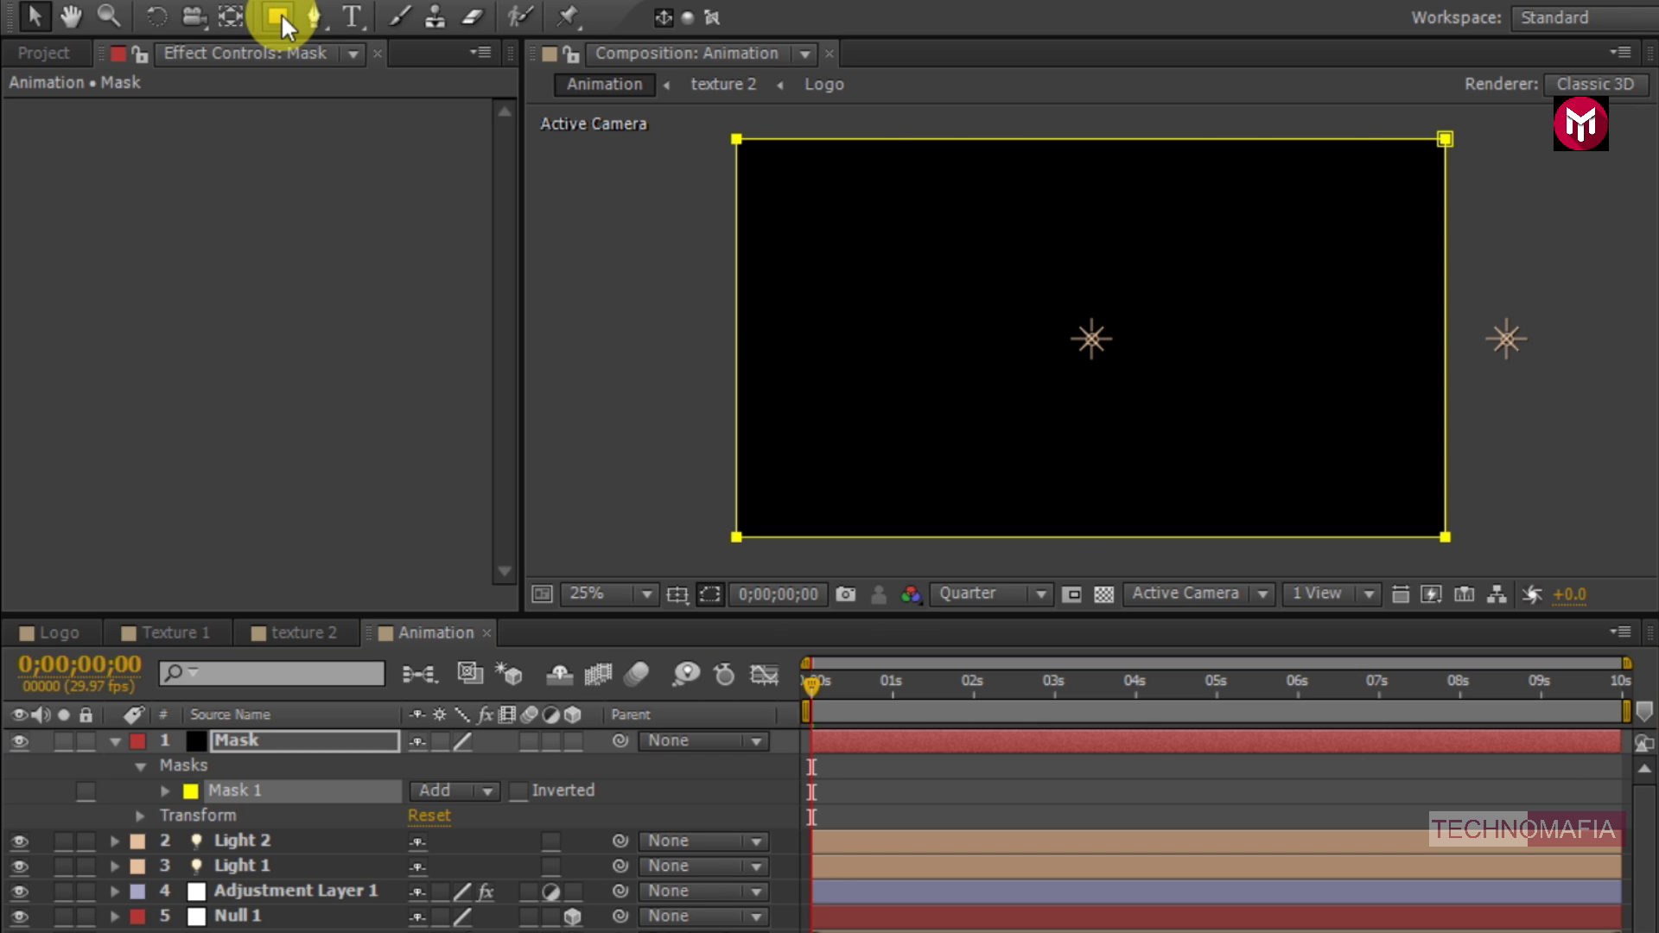
click(164, 788)
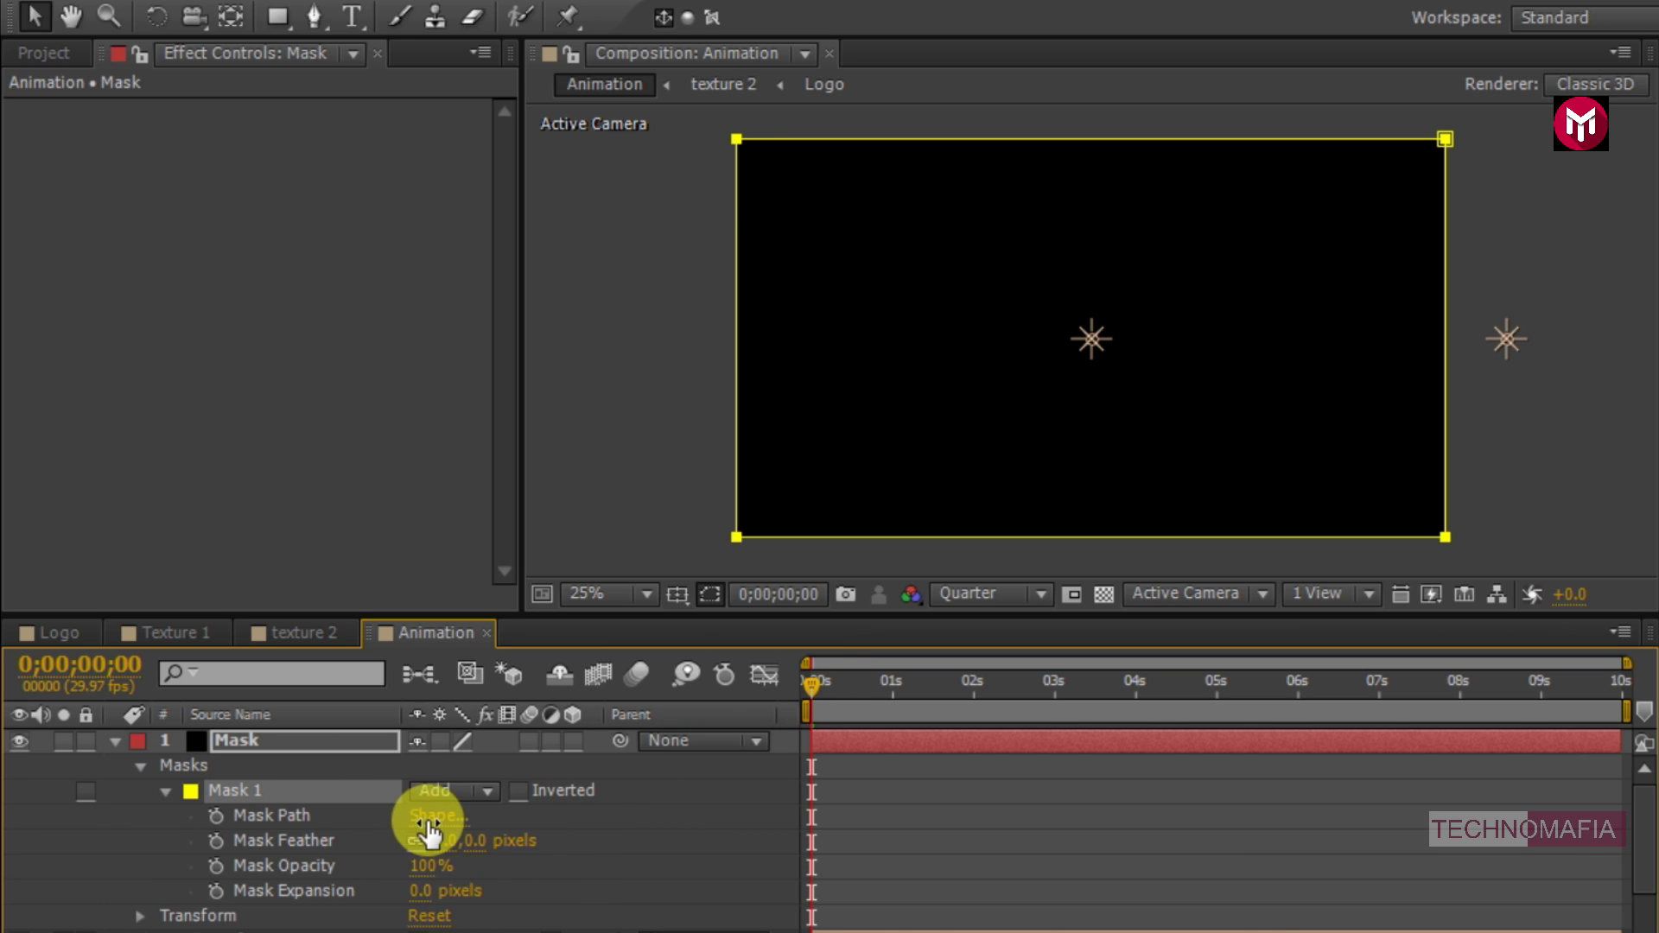
click(218, 815)
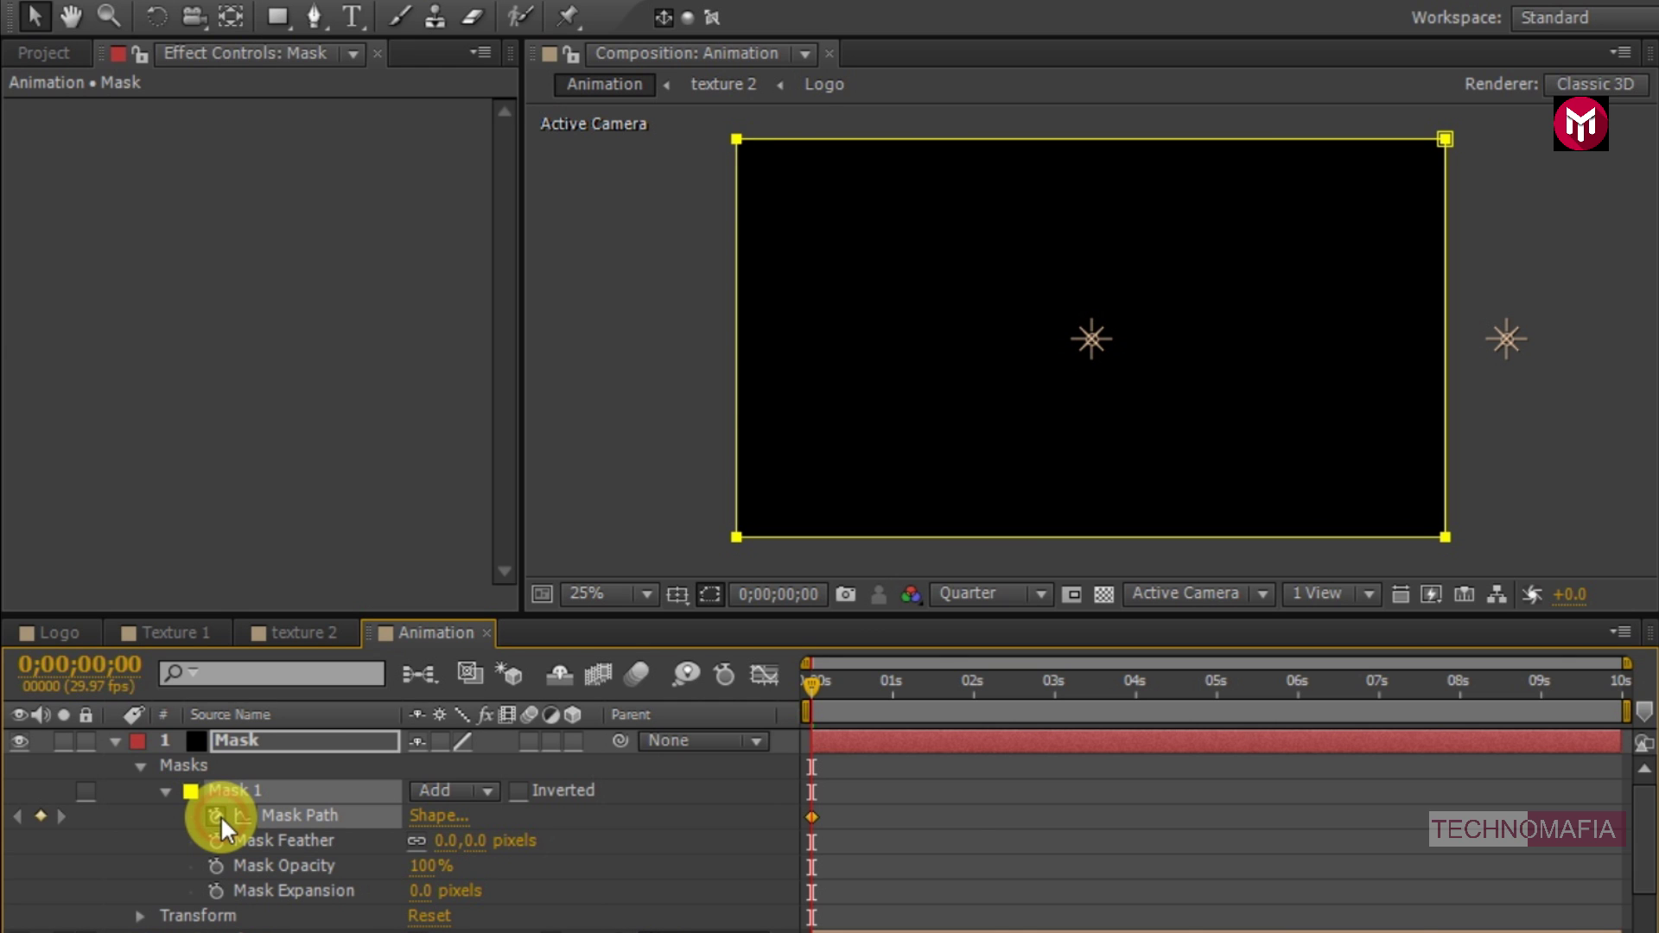
- Set Mask 1's shape at 0 seconds in % of source units, with Left at 50% and Right at 150%
click(422, 814)
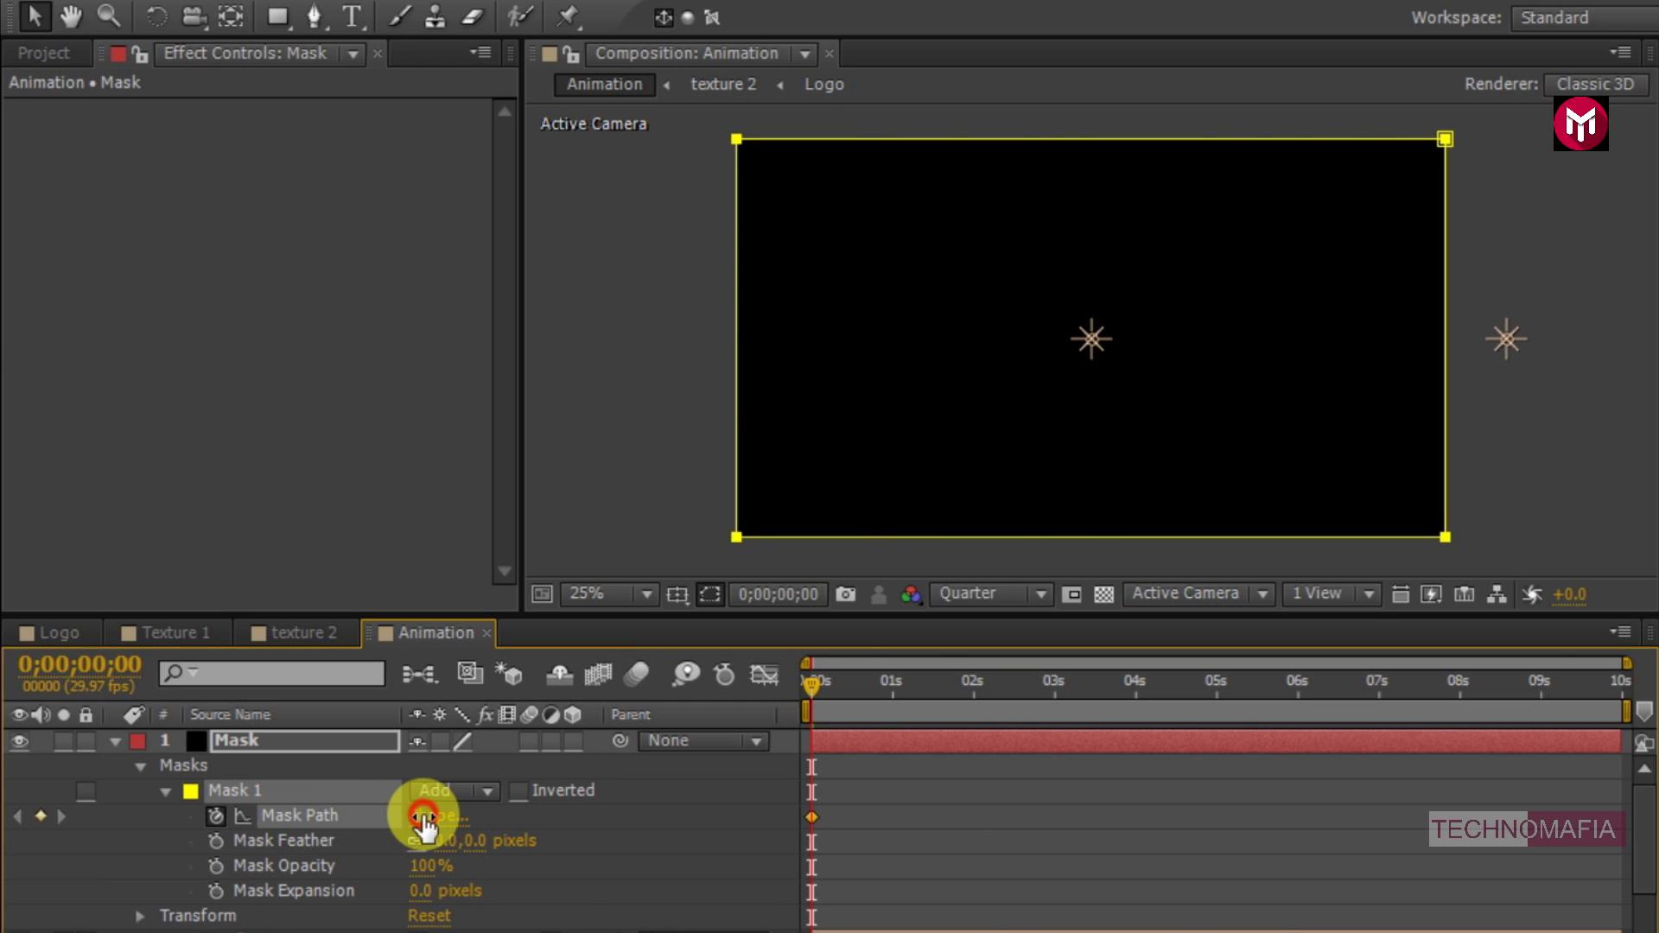
click(648, 470)
click(690, 602)
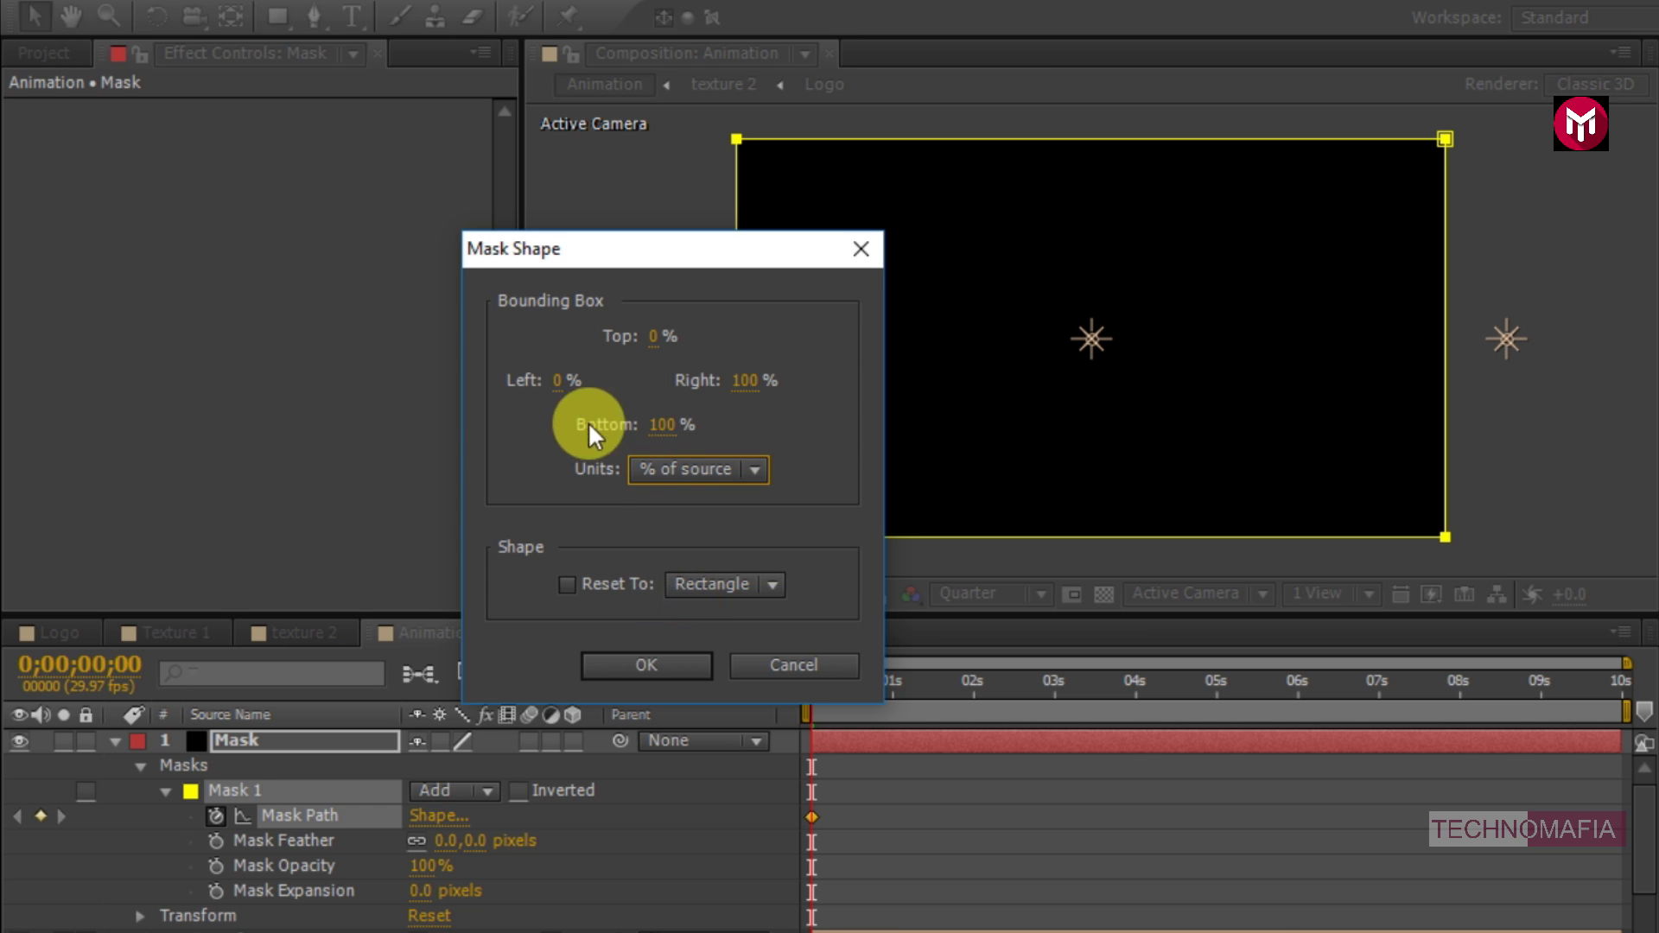
click(560, 385)
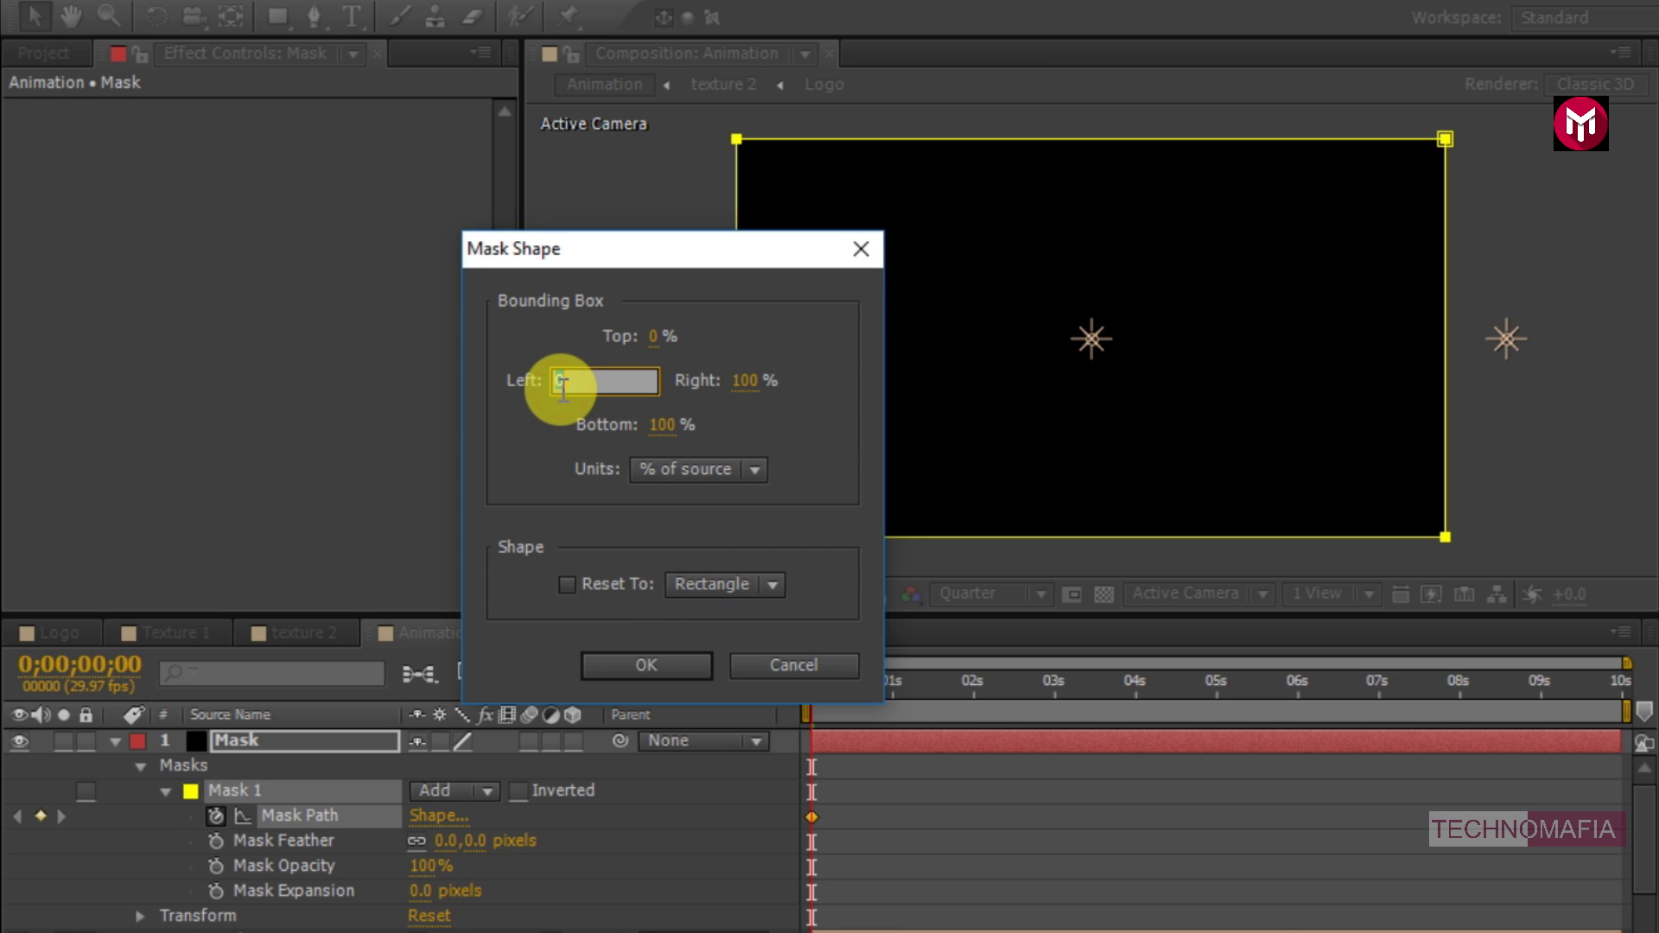
click(740, 383)
text(1)
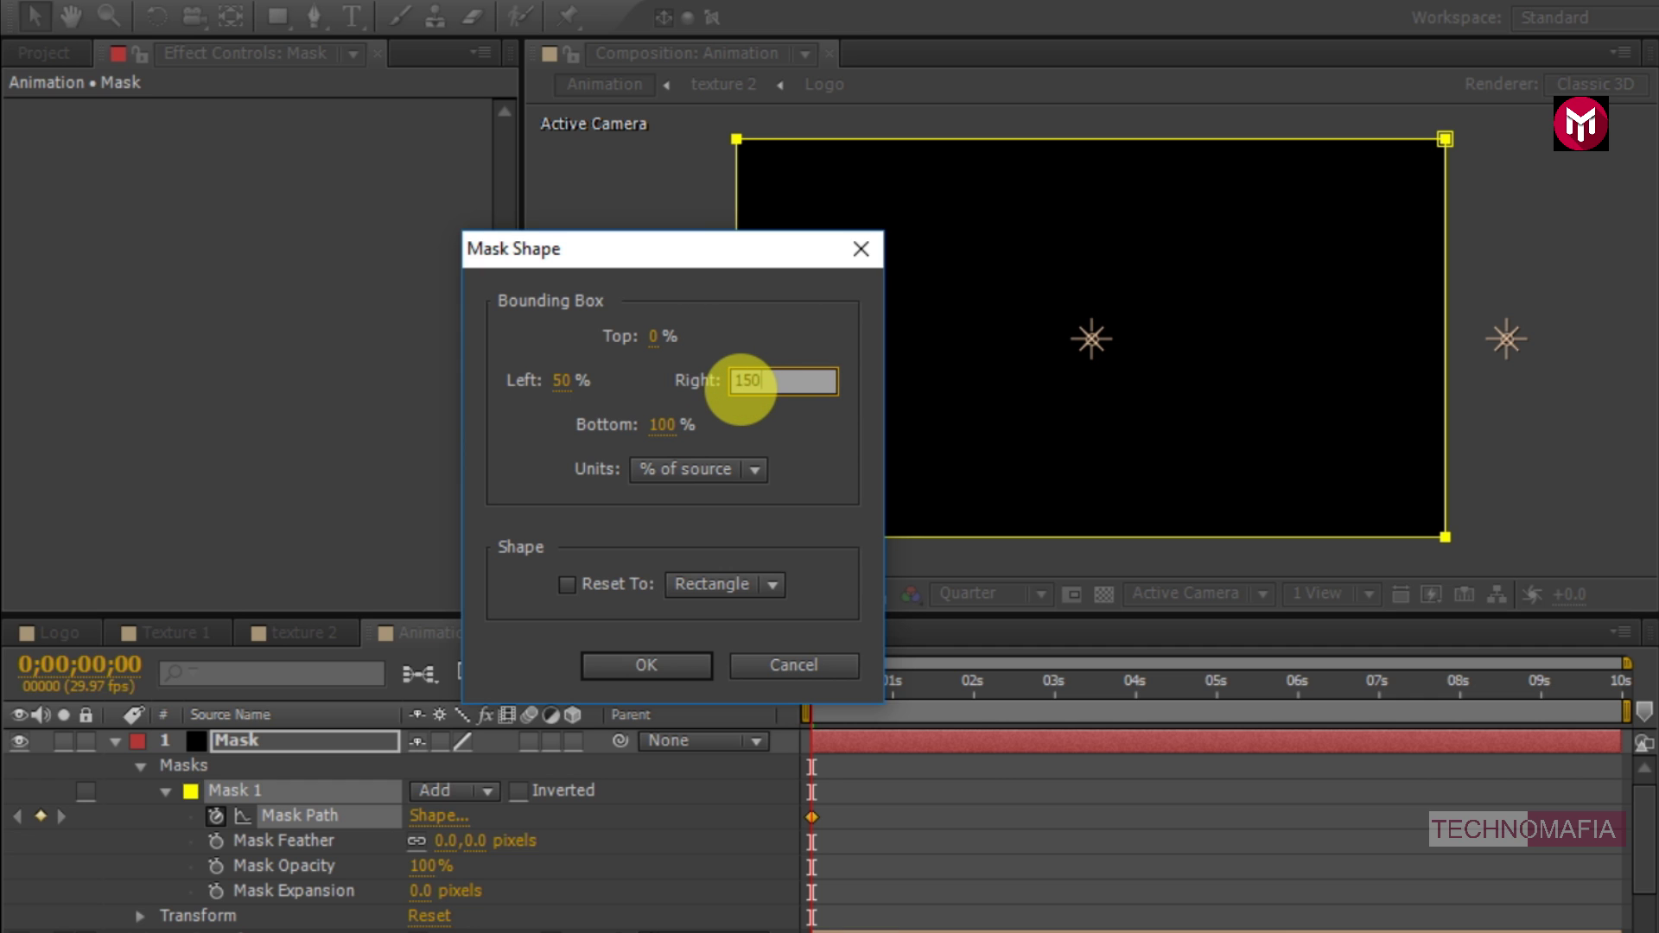
click(662, 670)
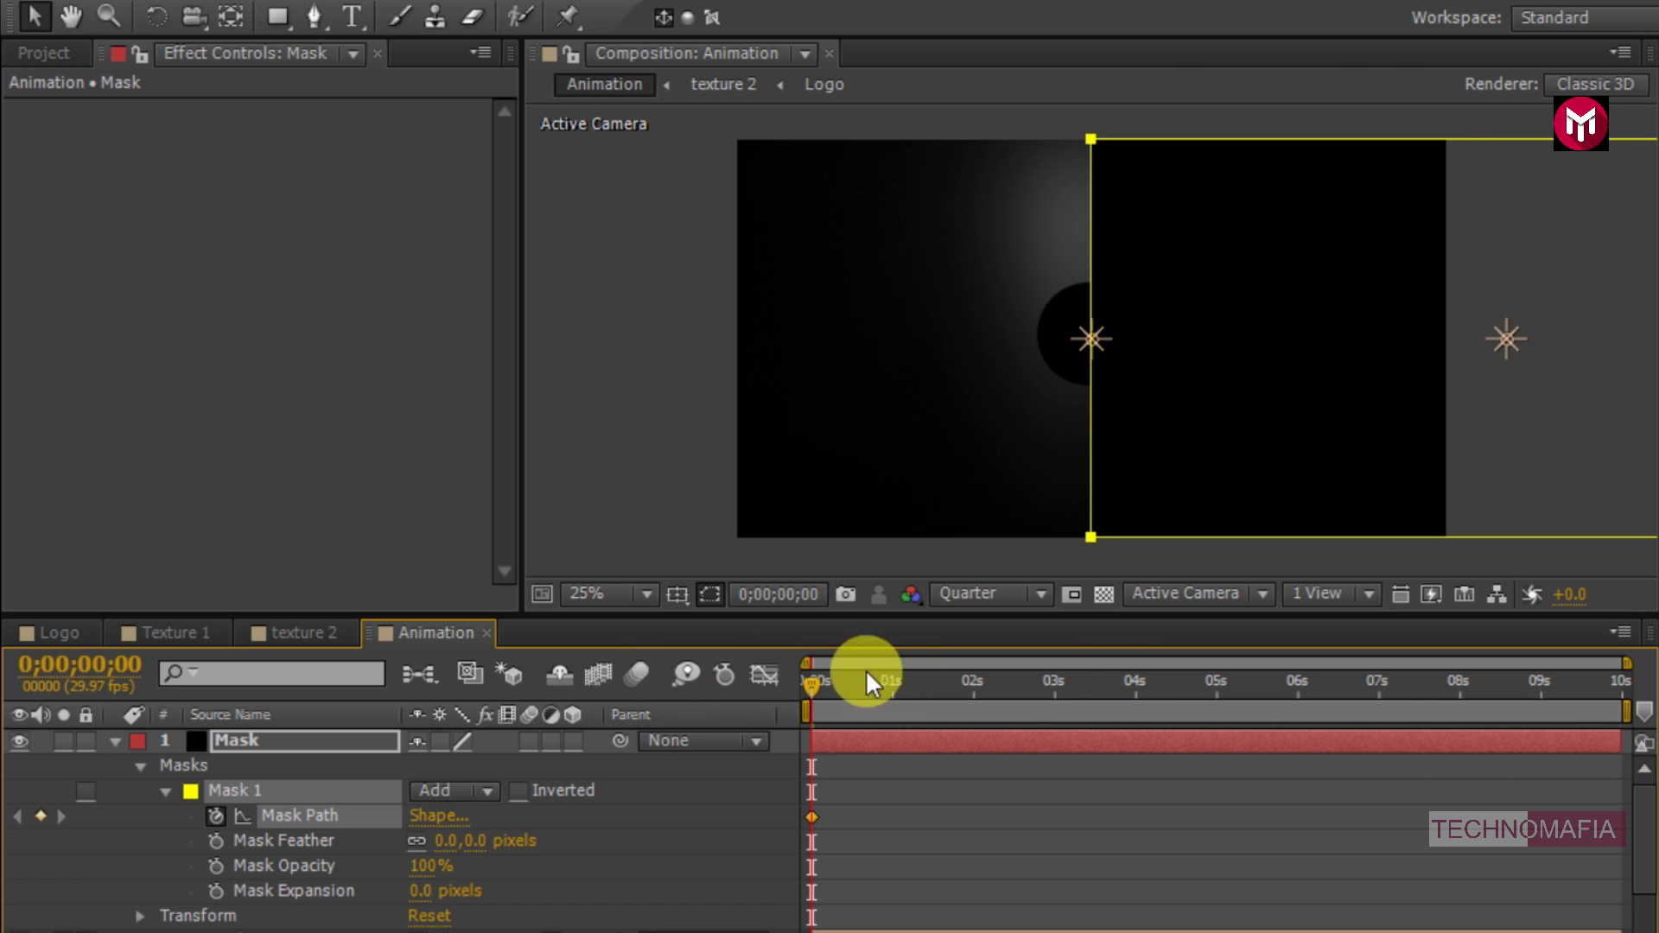
- Keyframe Mask 1's path at 4 seconds with the bounding box's Left at 0% and Right at 100%
click(1135, 681)
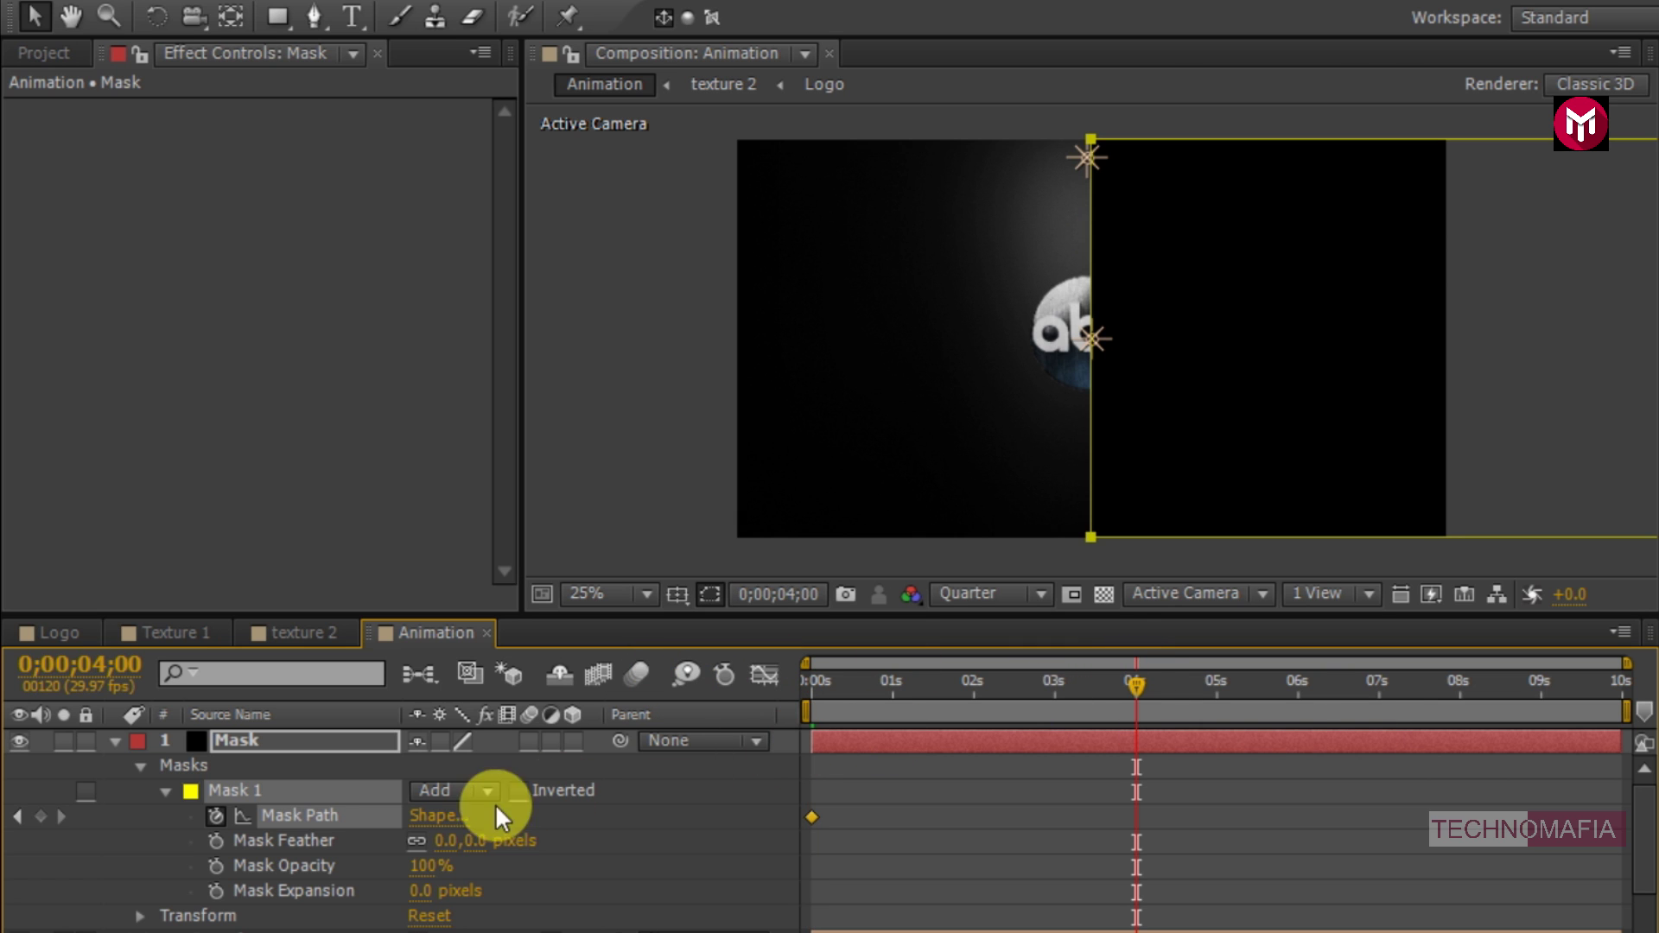
click(451, 820)
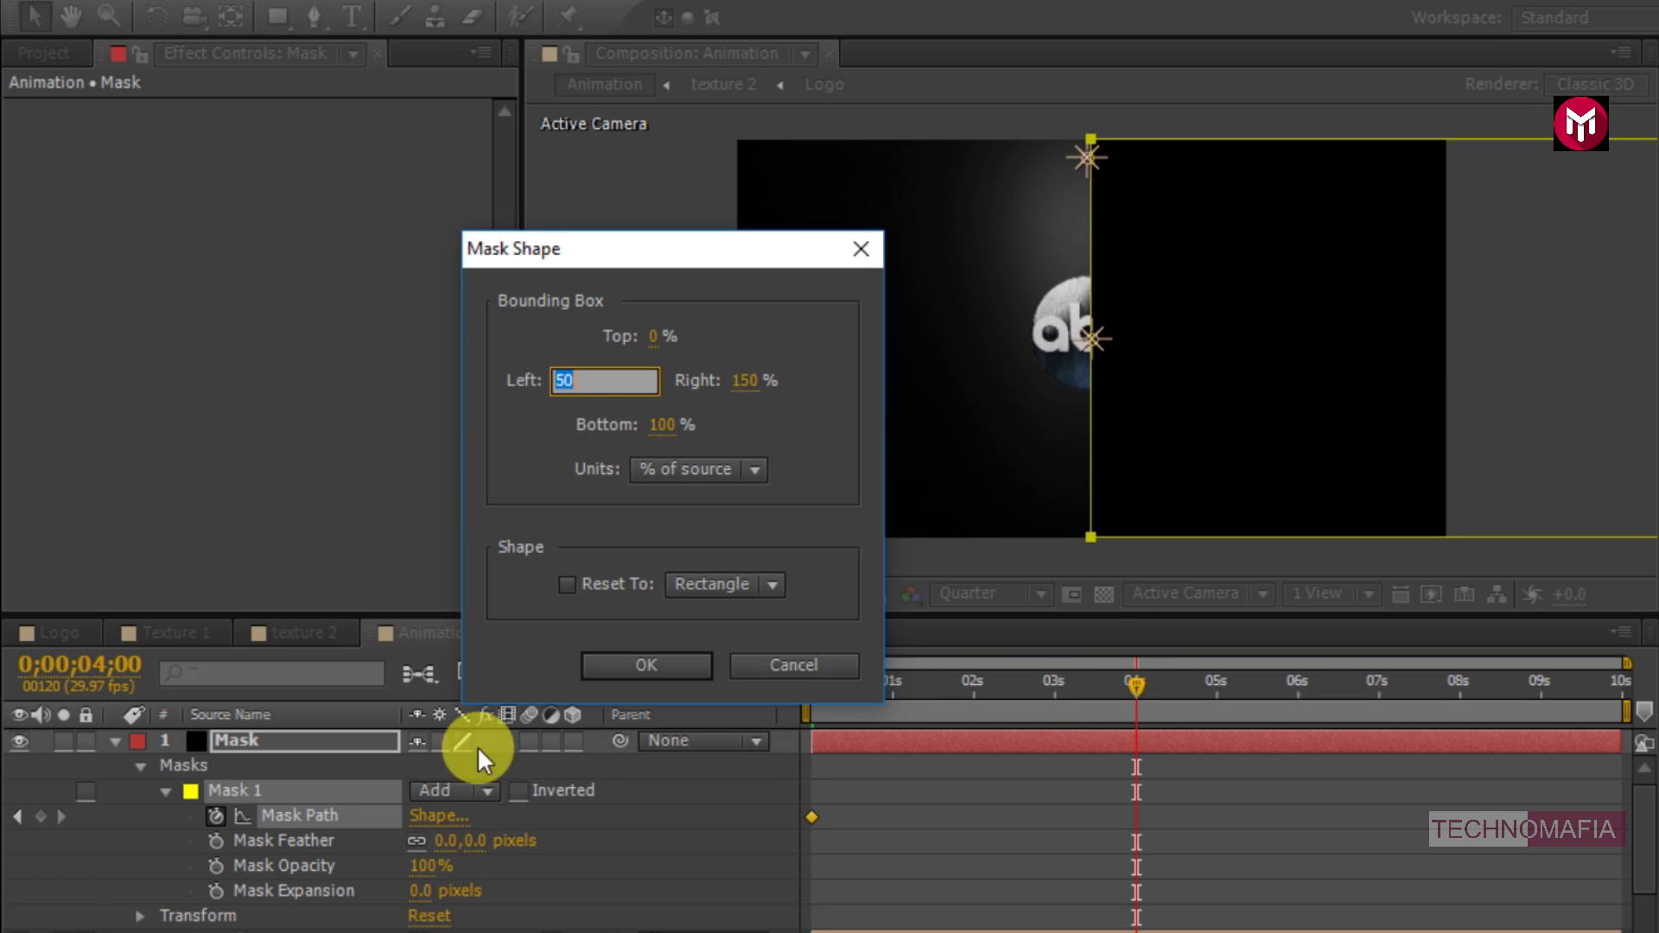
text(0)
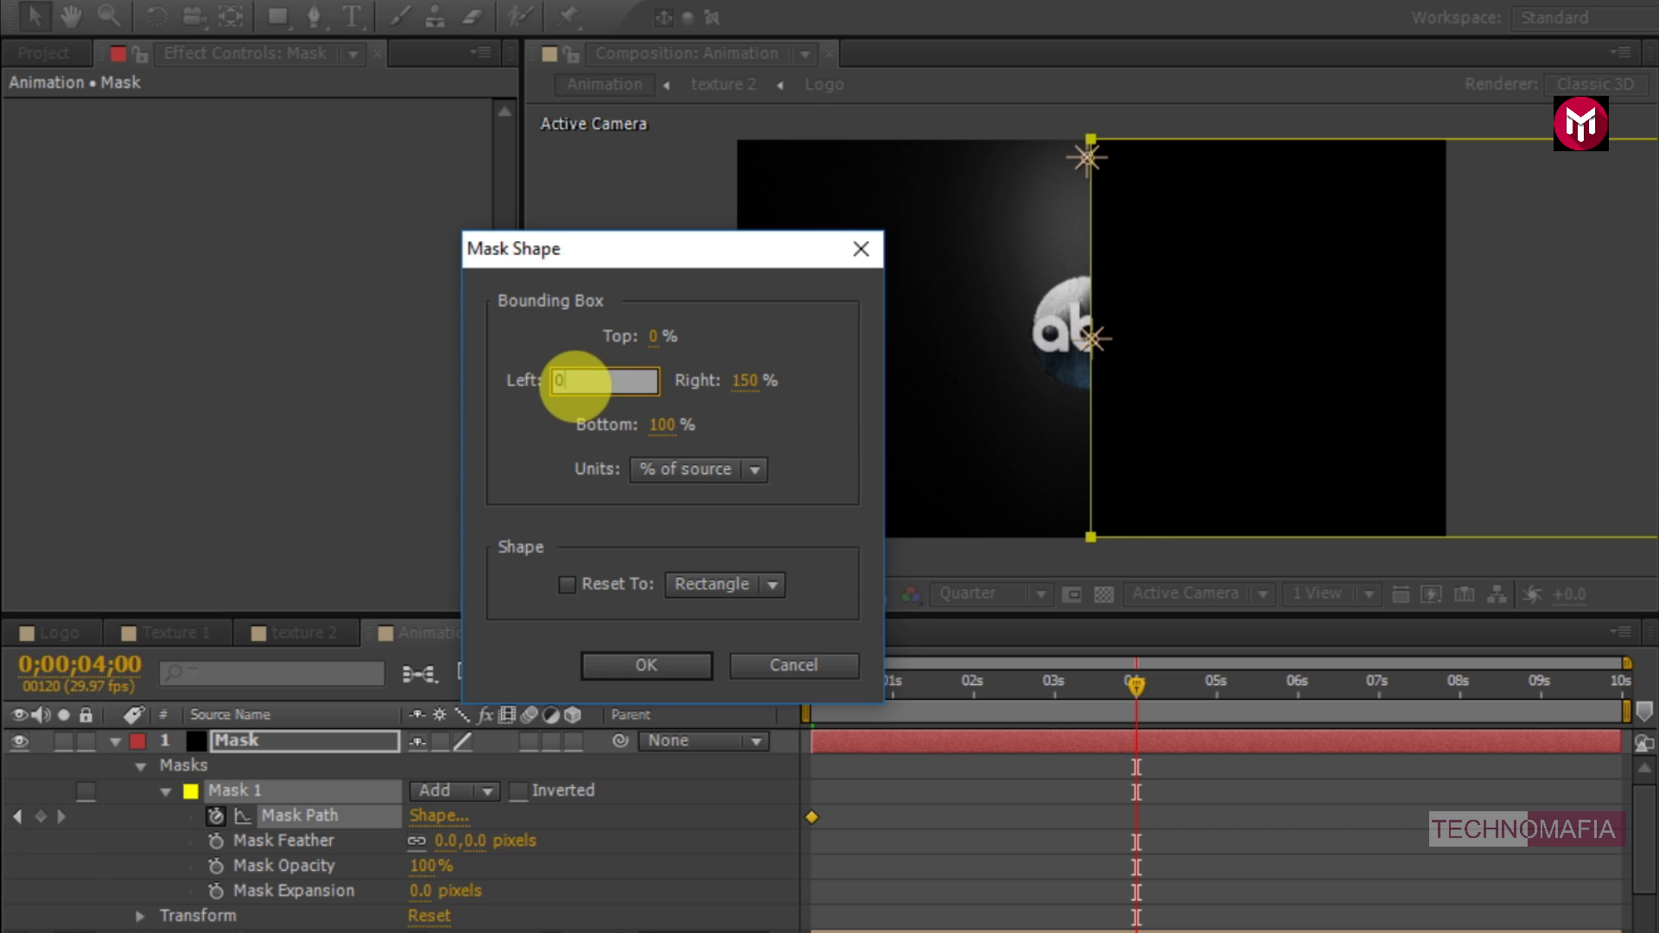
click(748, 388)
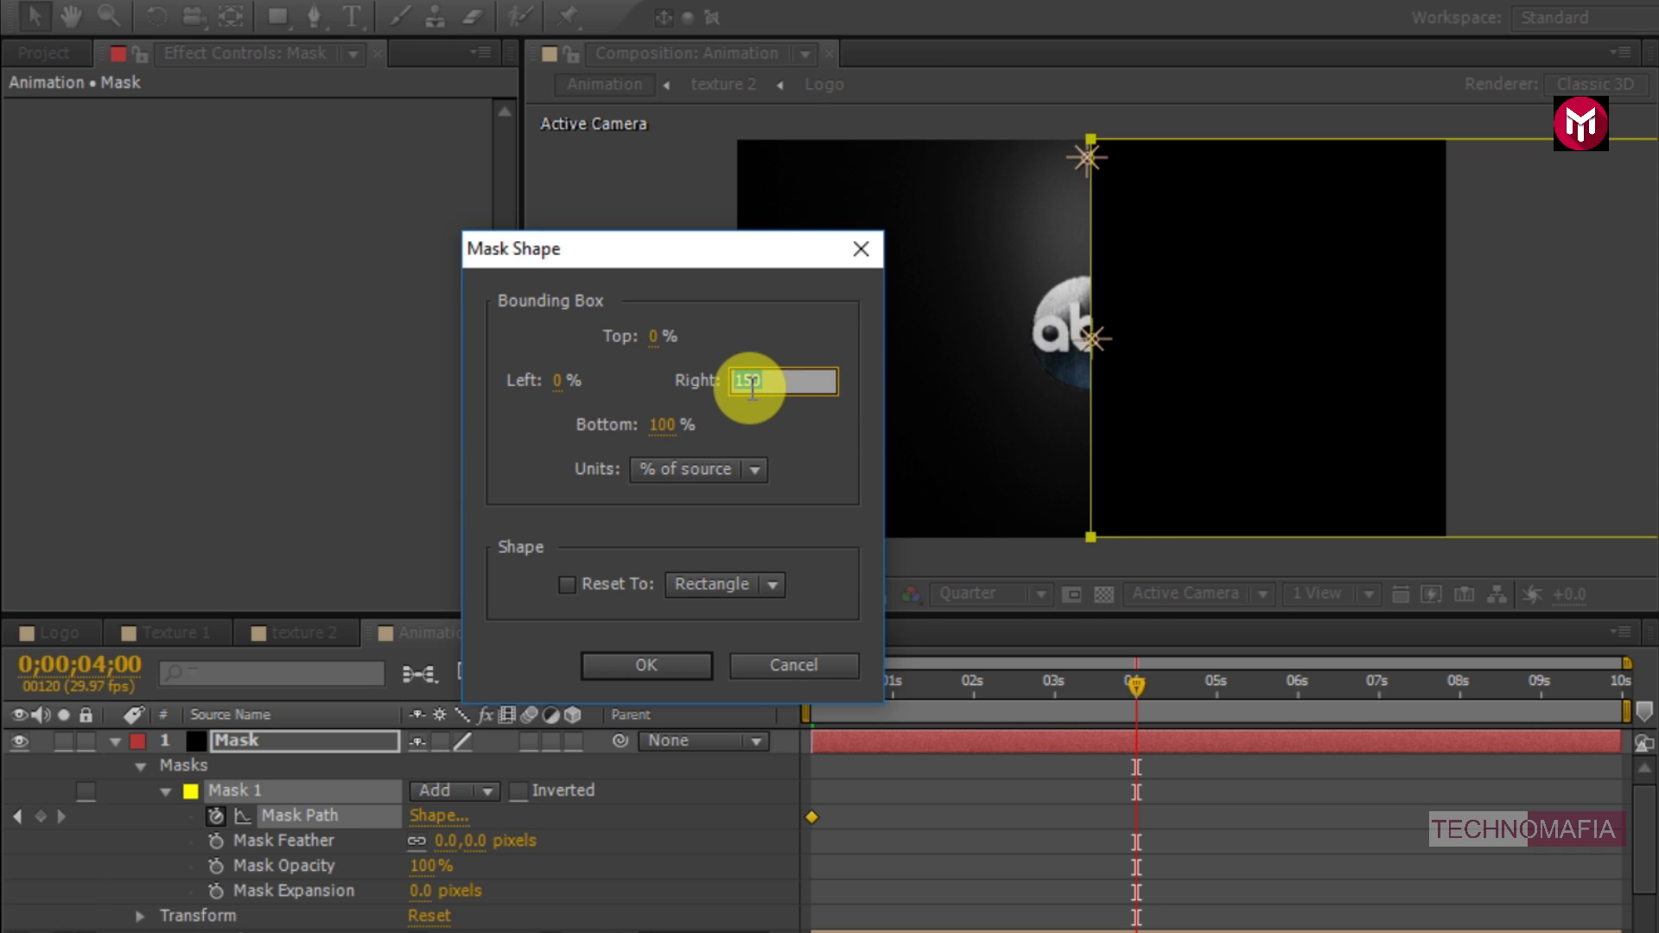
text(100)
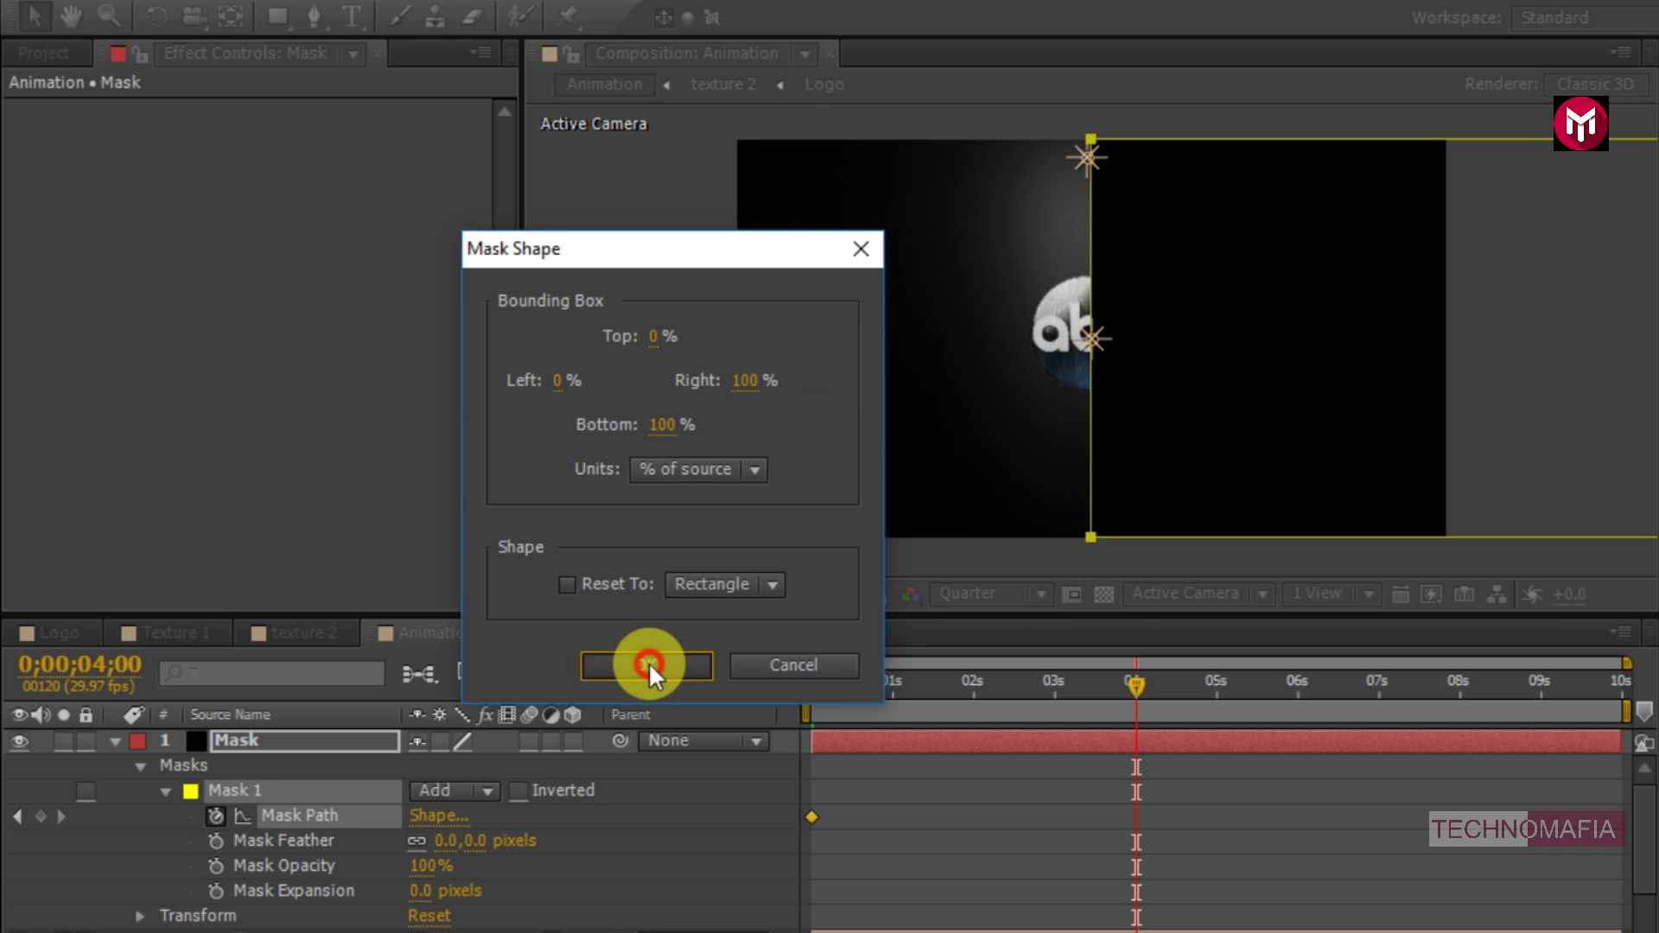
click(648, 664)
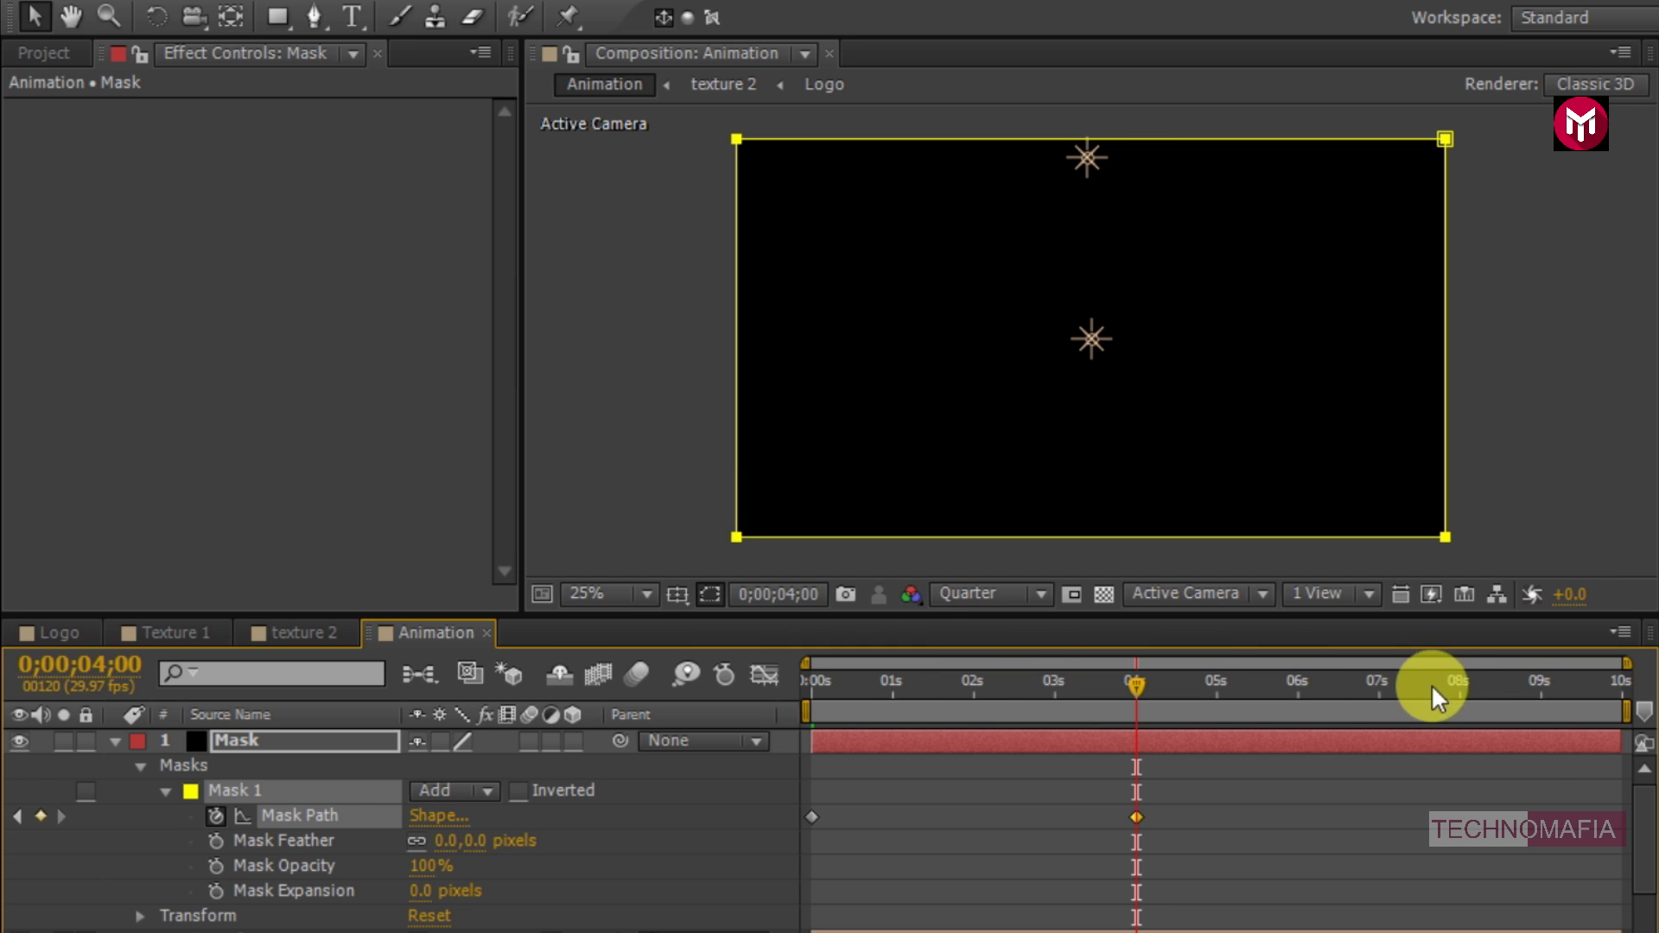
- Keyframe Mask 1's path at 8 seconds with the bounding box's Right at 0%
click(1459, 681)
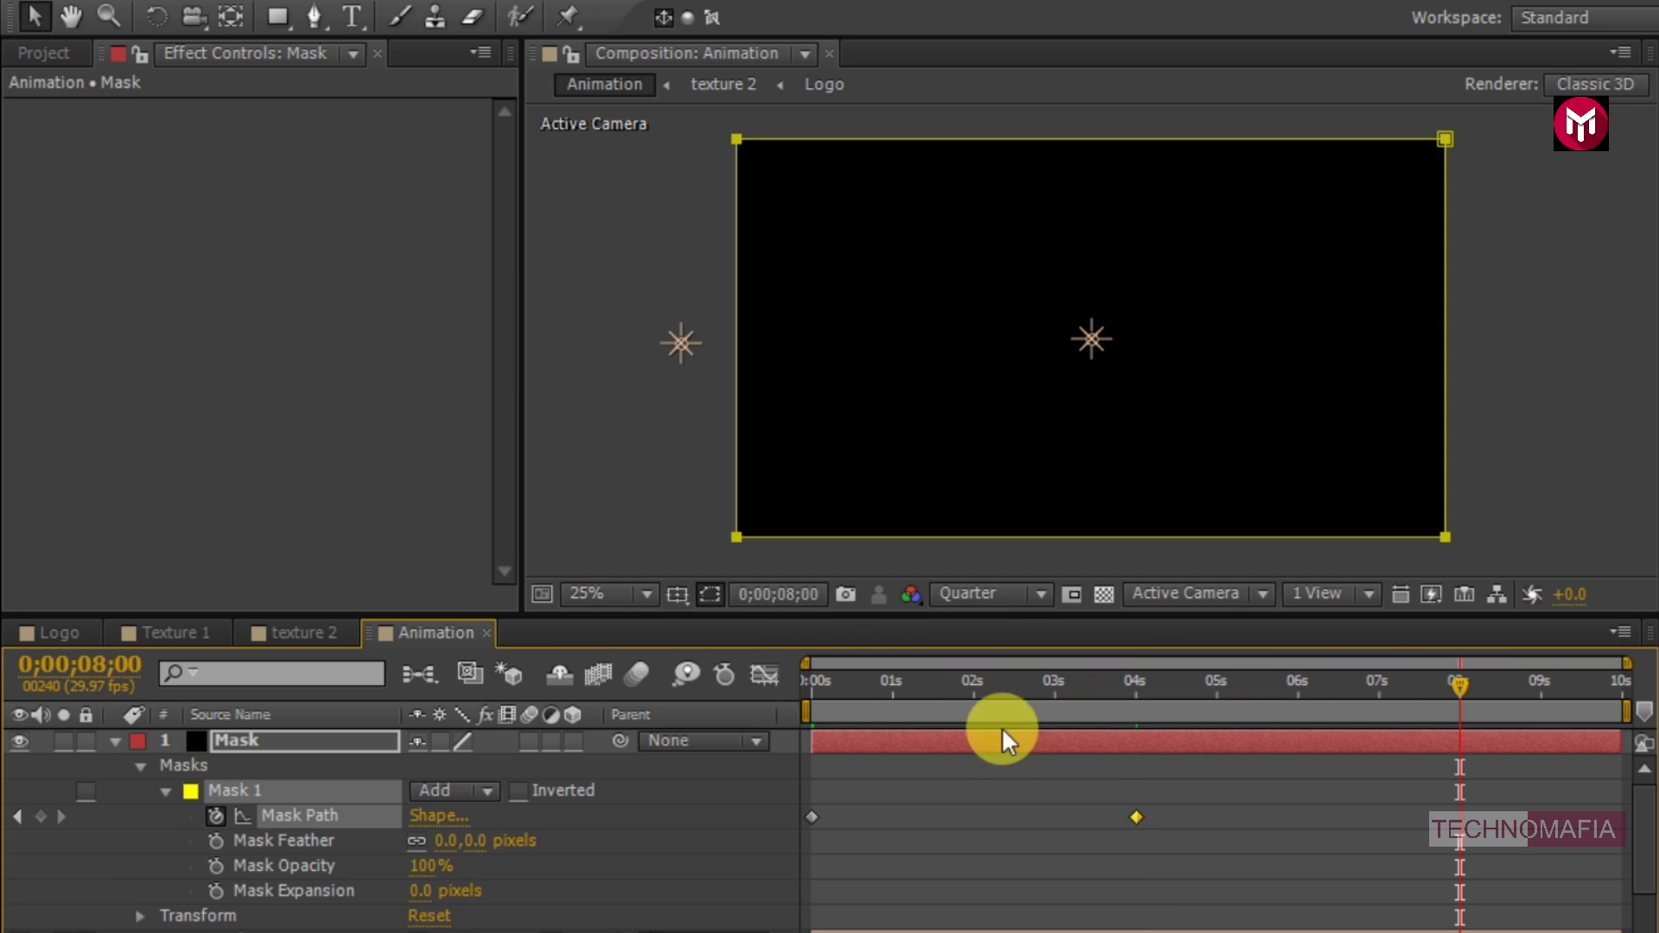
click(434, 815)
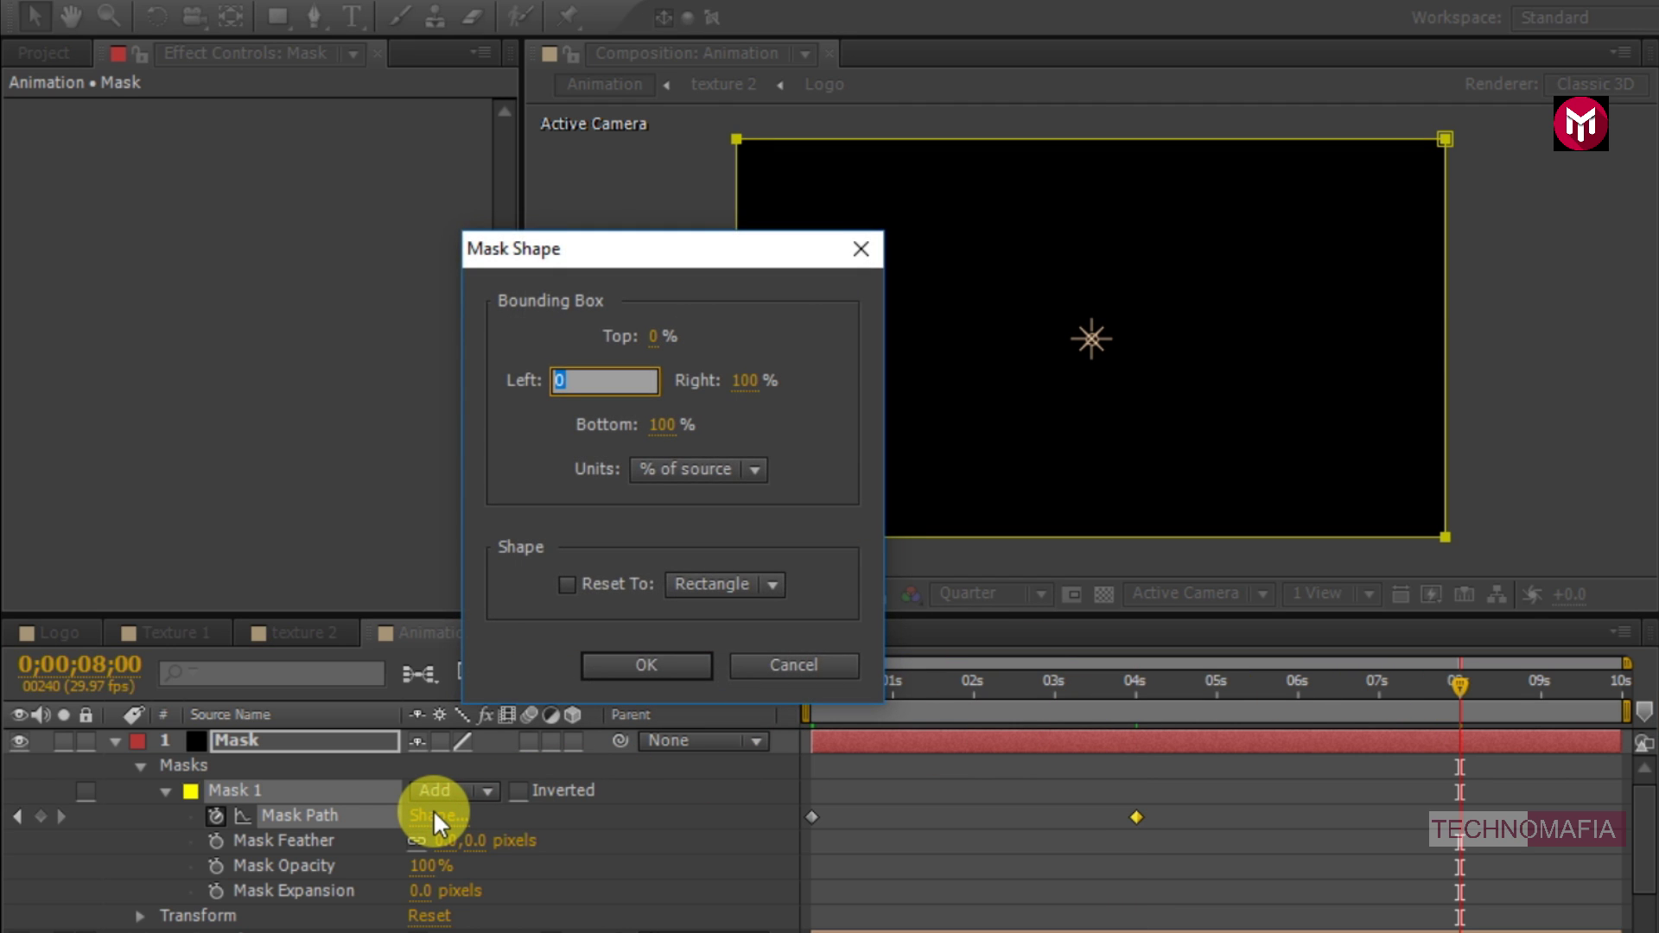
click(760, 381)
text(0)
click(657, 674)
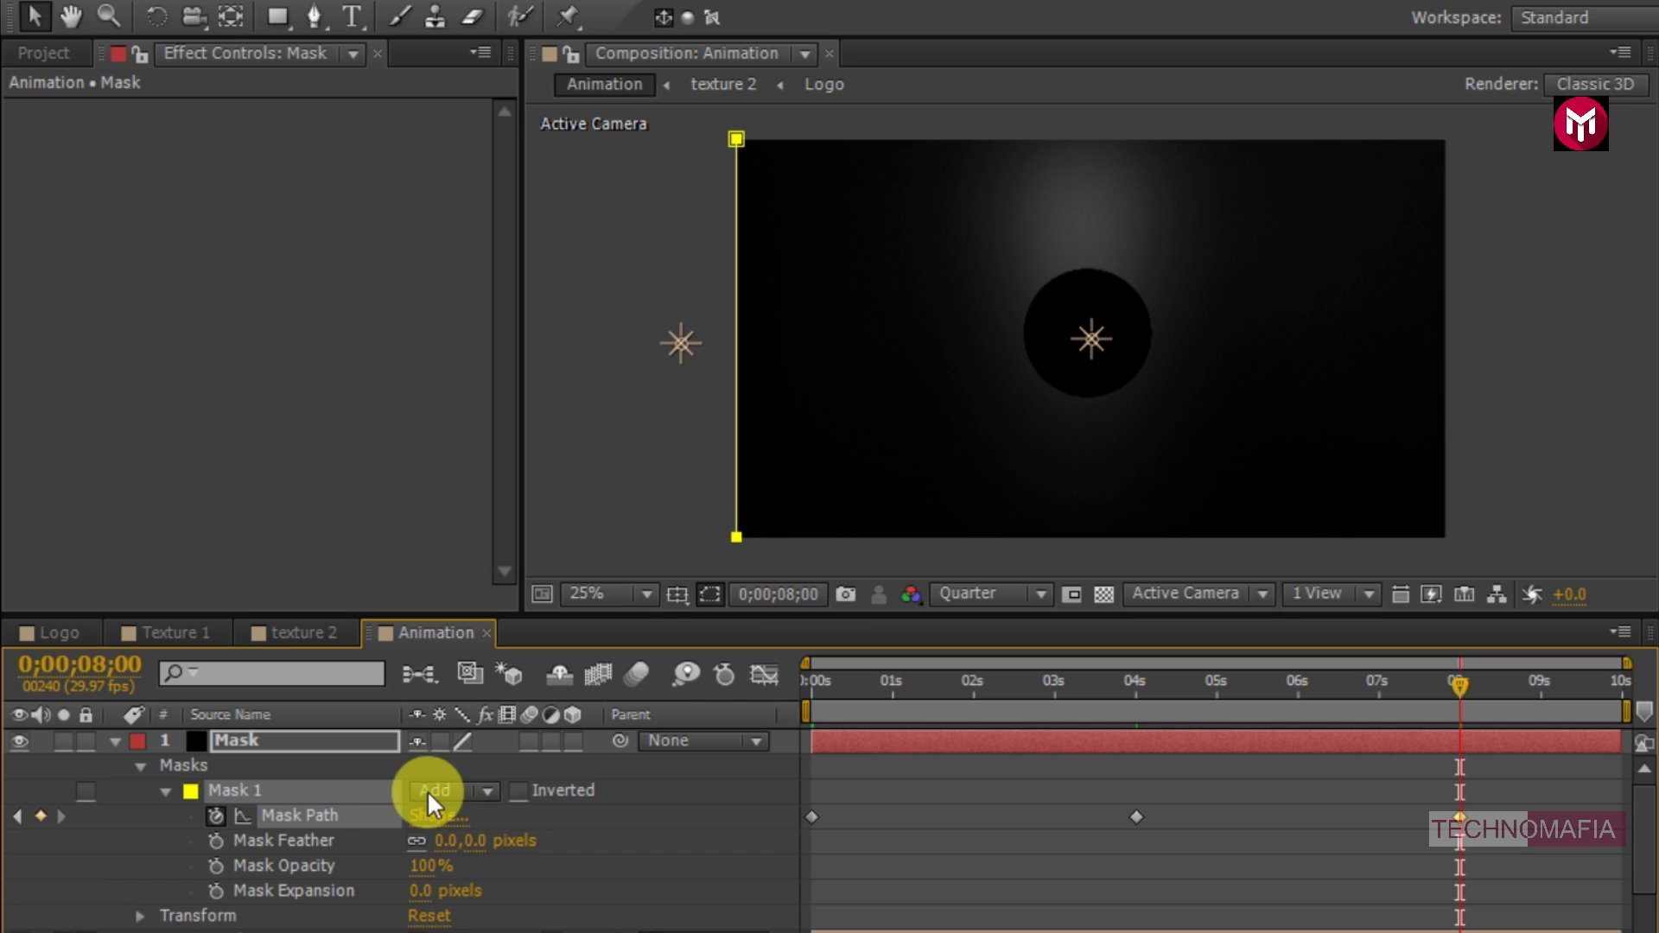
- Set Mask 1's horizontal Mask Feather to 1000 pixels, leaving the vertical value at 0
click(440, 843)
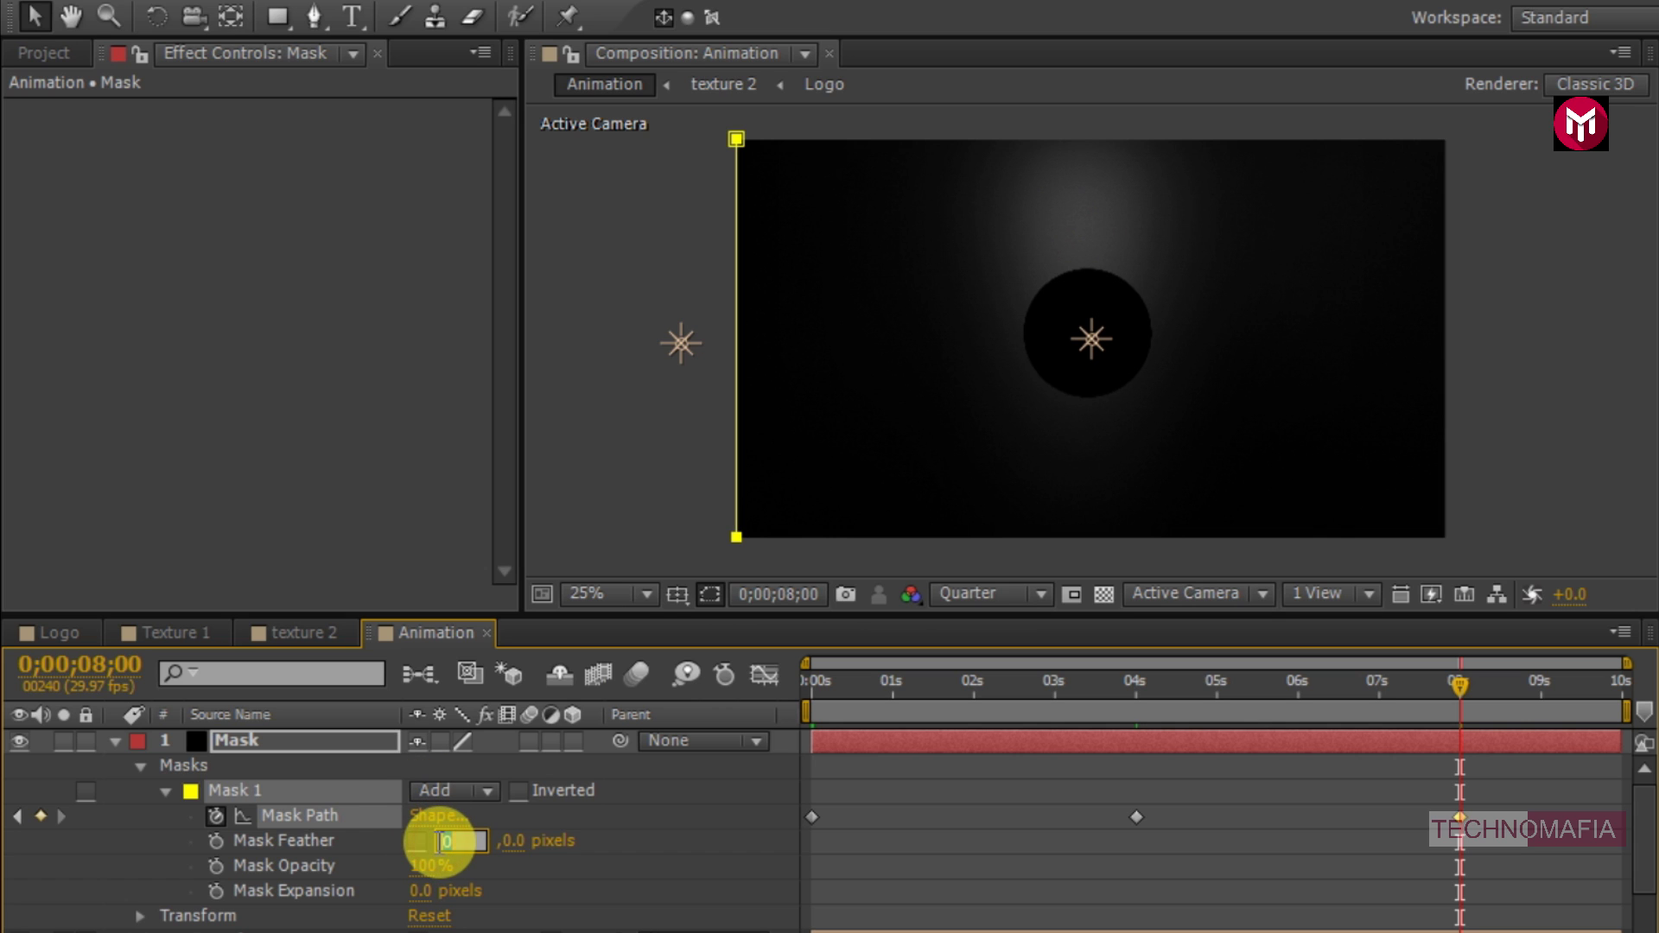
text(1000)
key(Return)
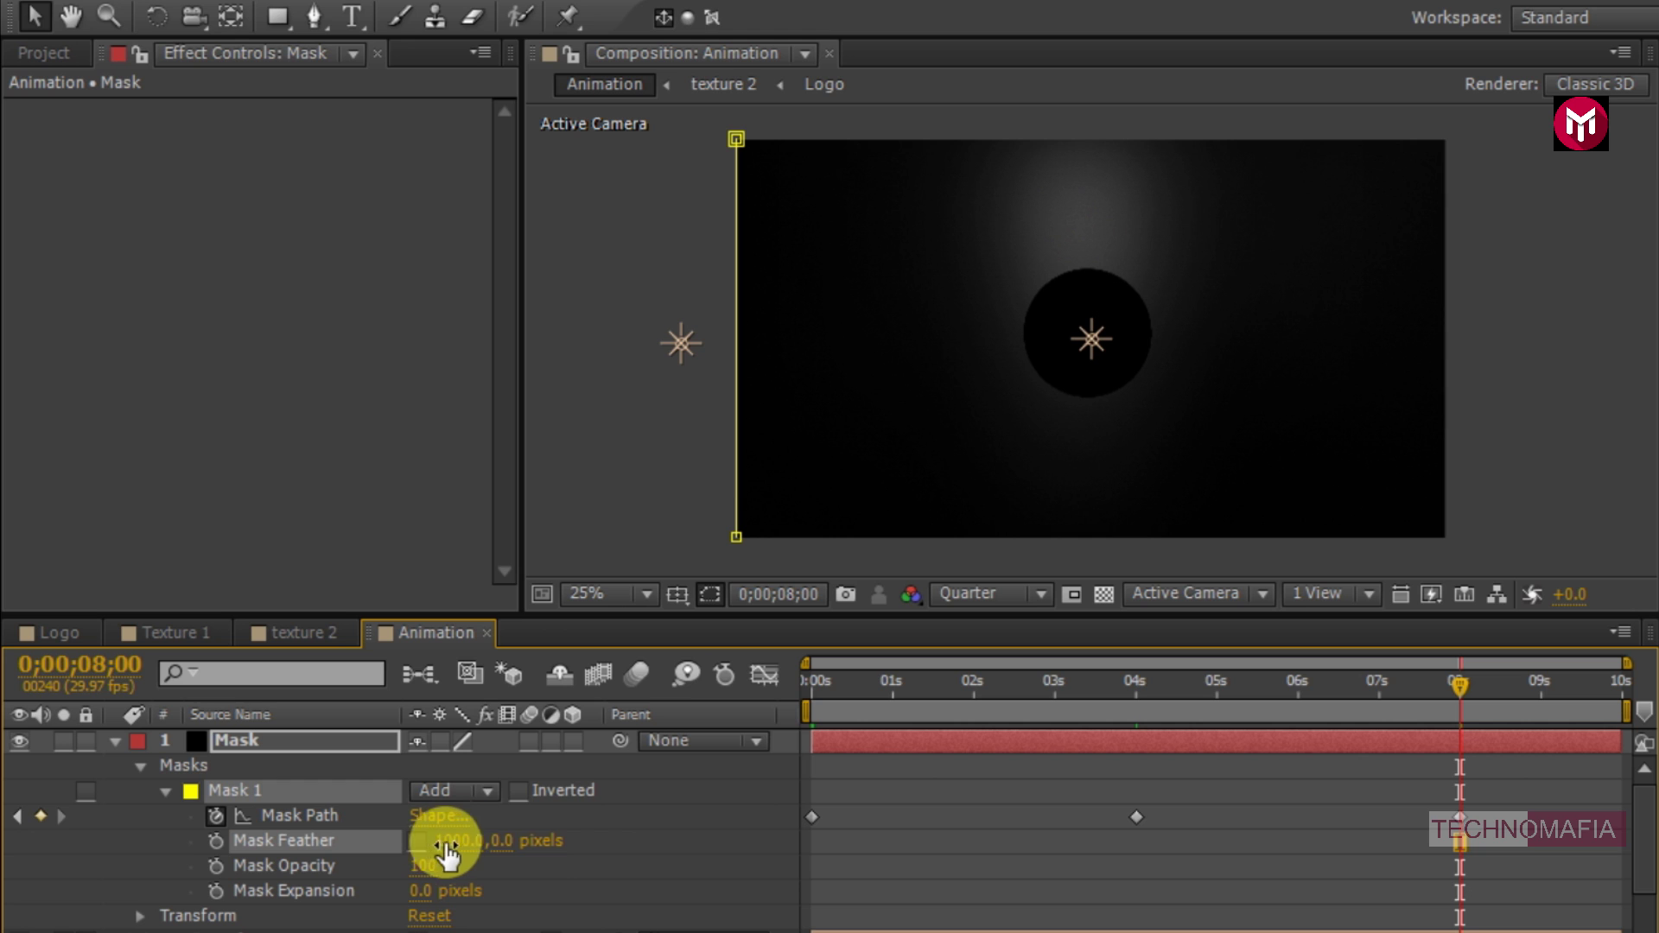
- Switch Mask 1's mode to Subtract, collapse the Mask layer and preview the animation from the start
click(807, 683)
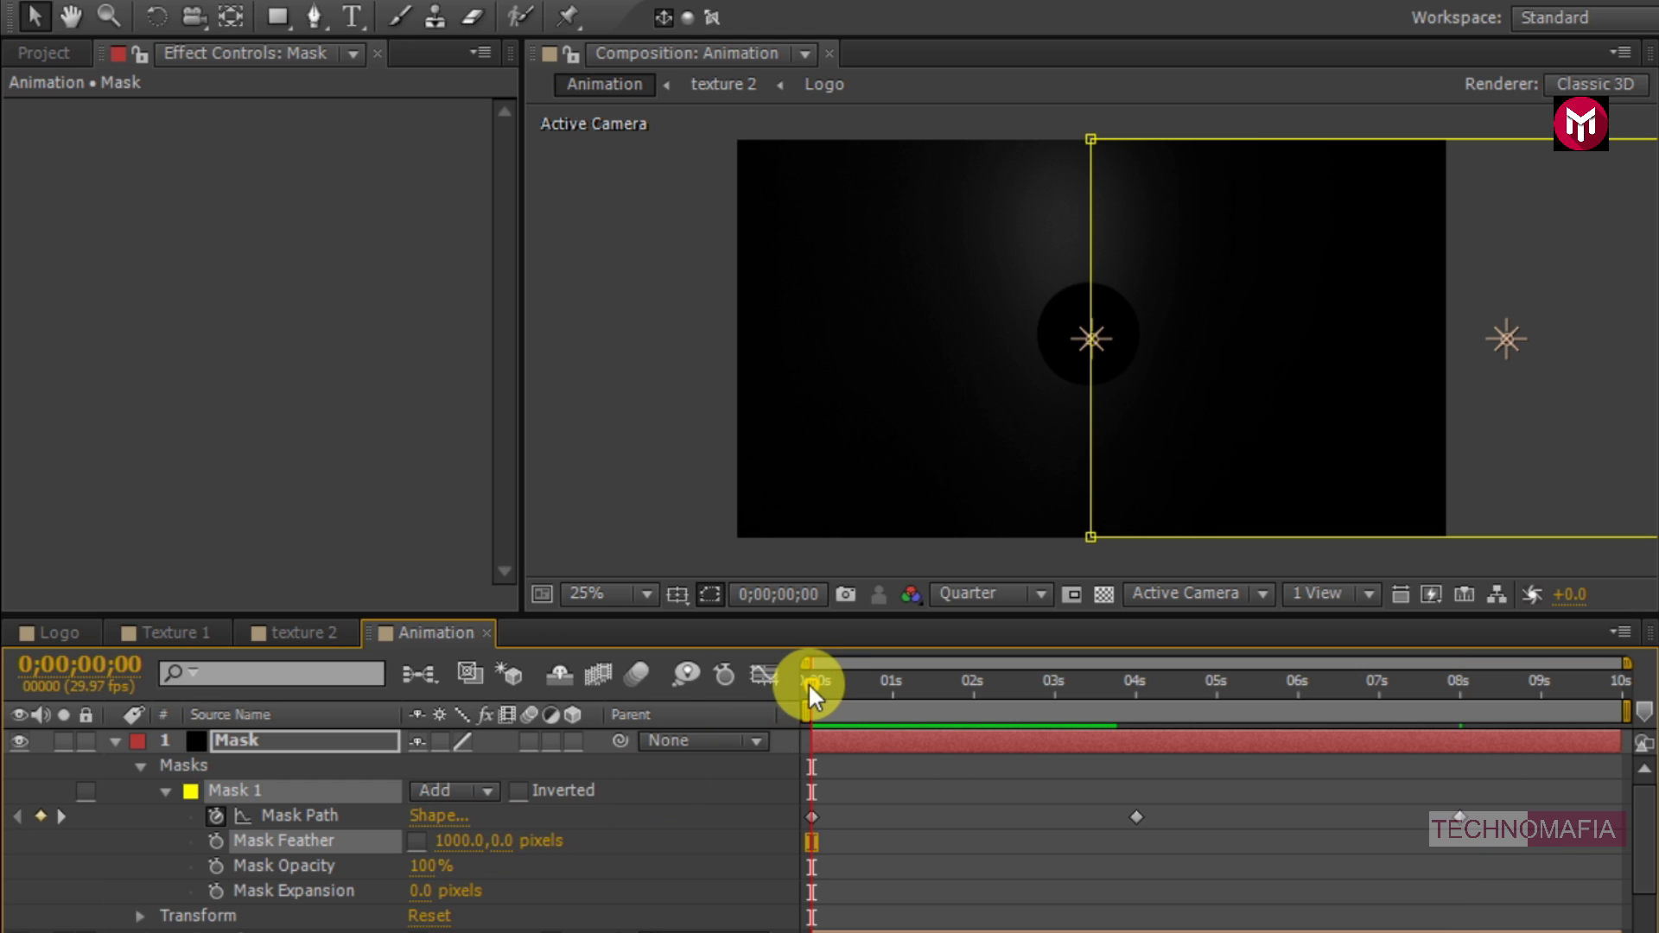
click(449, 790)
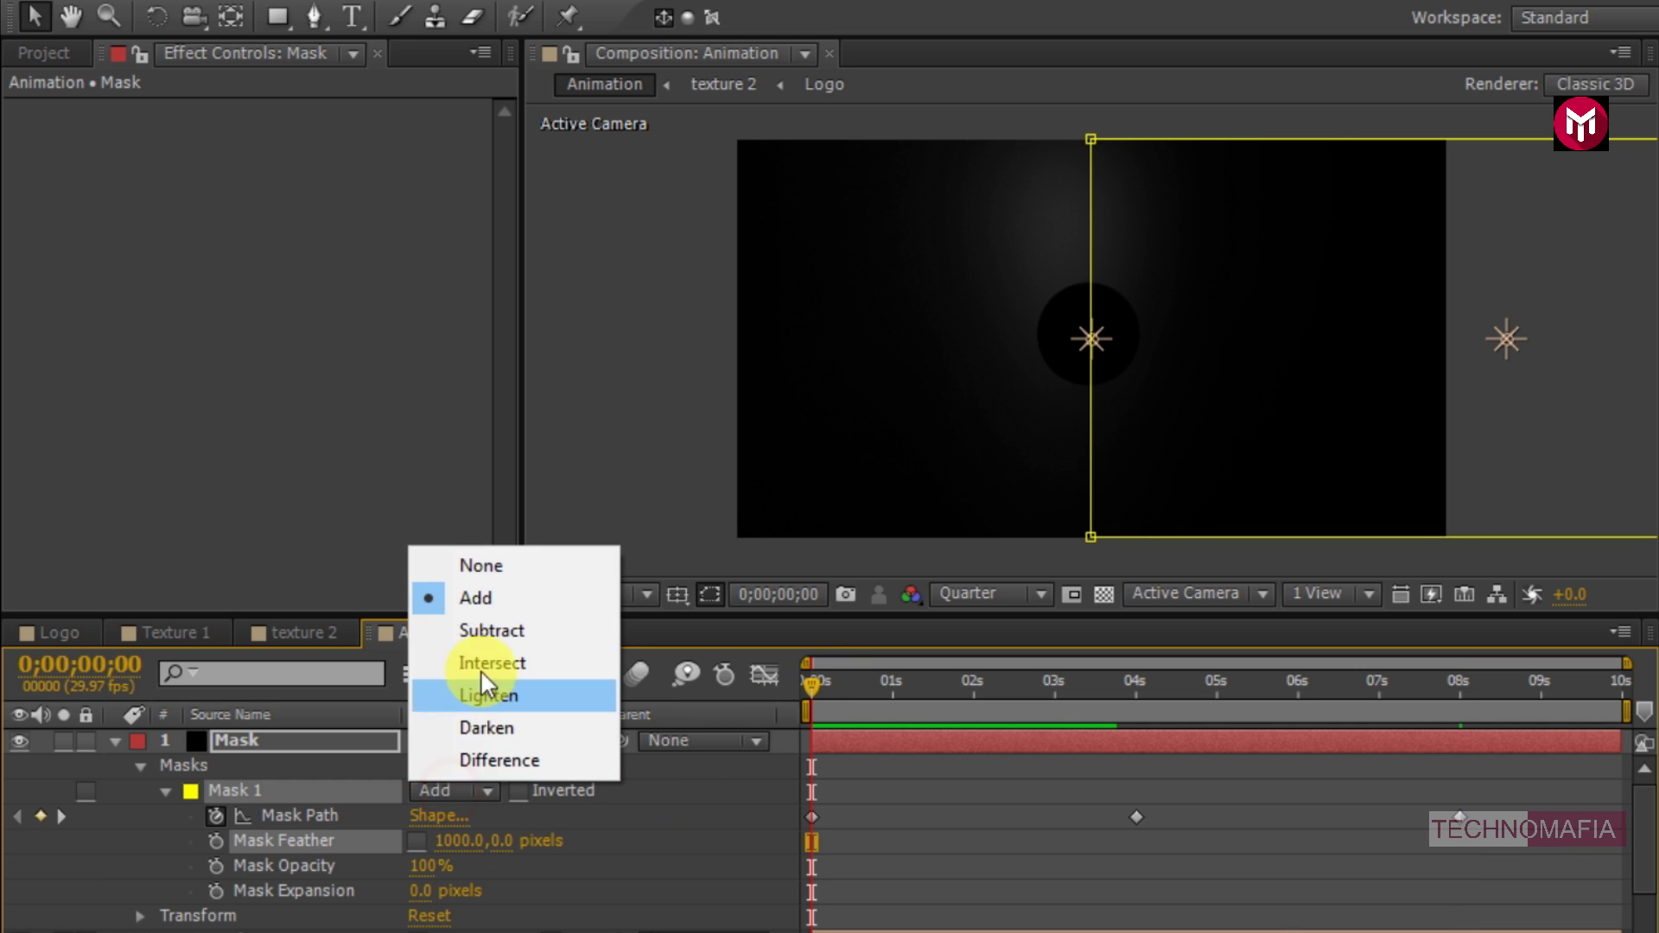
click(481, 526)
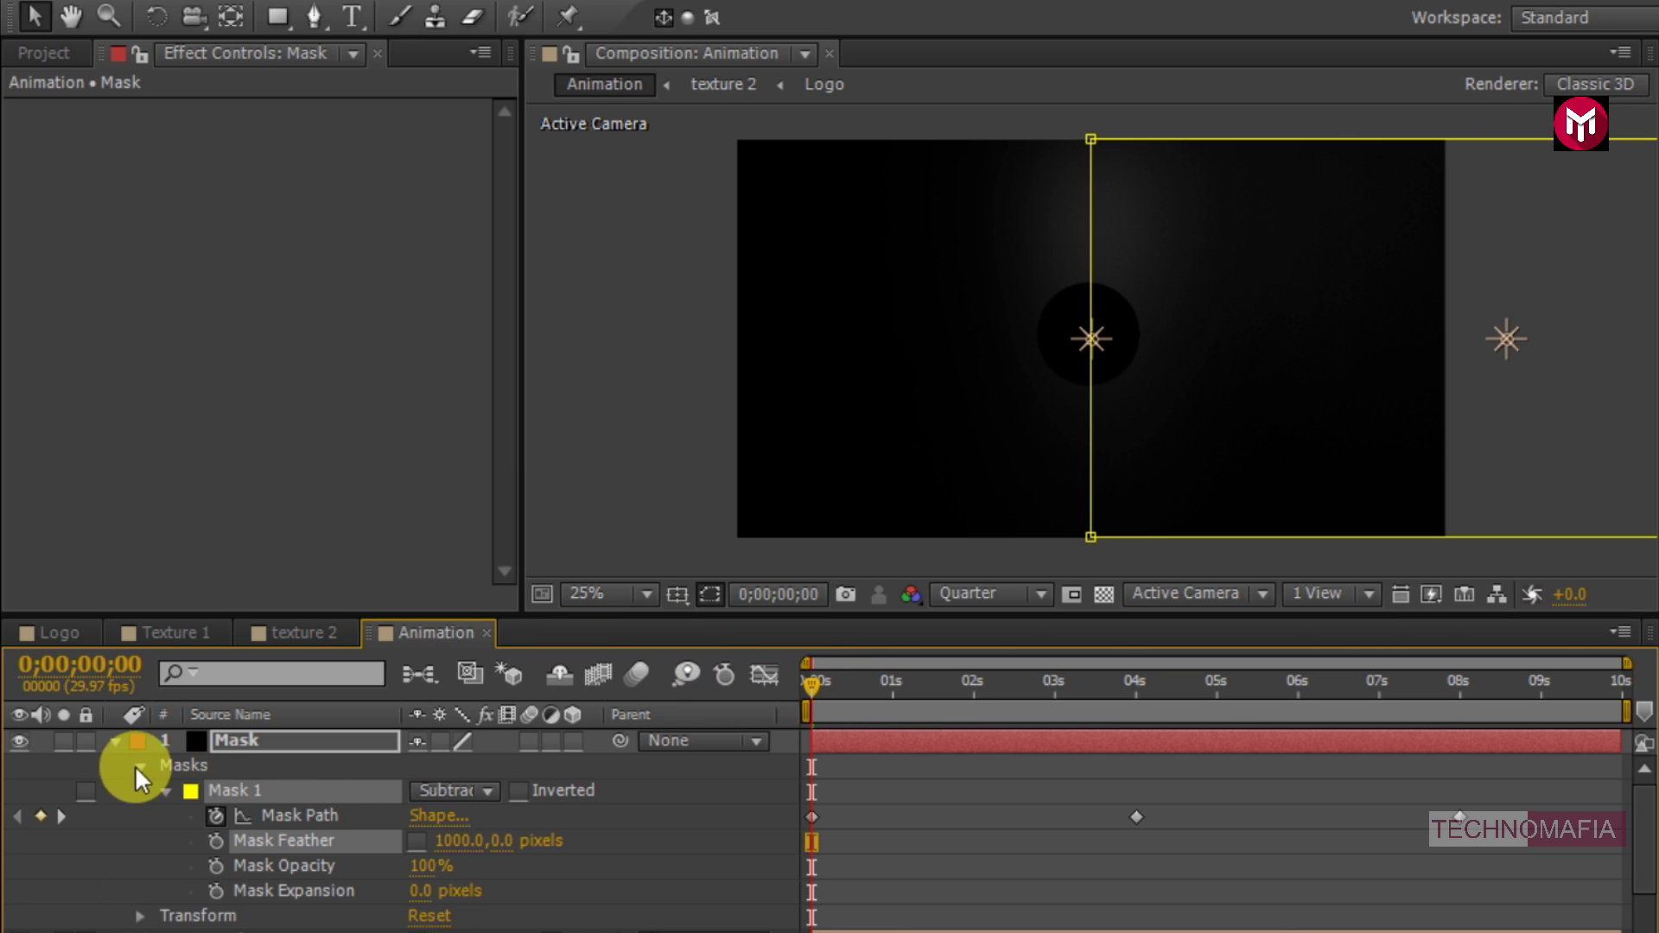
click(116, 741)
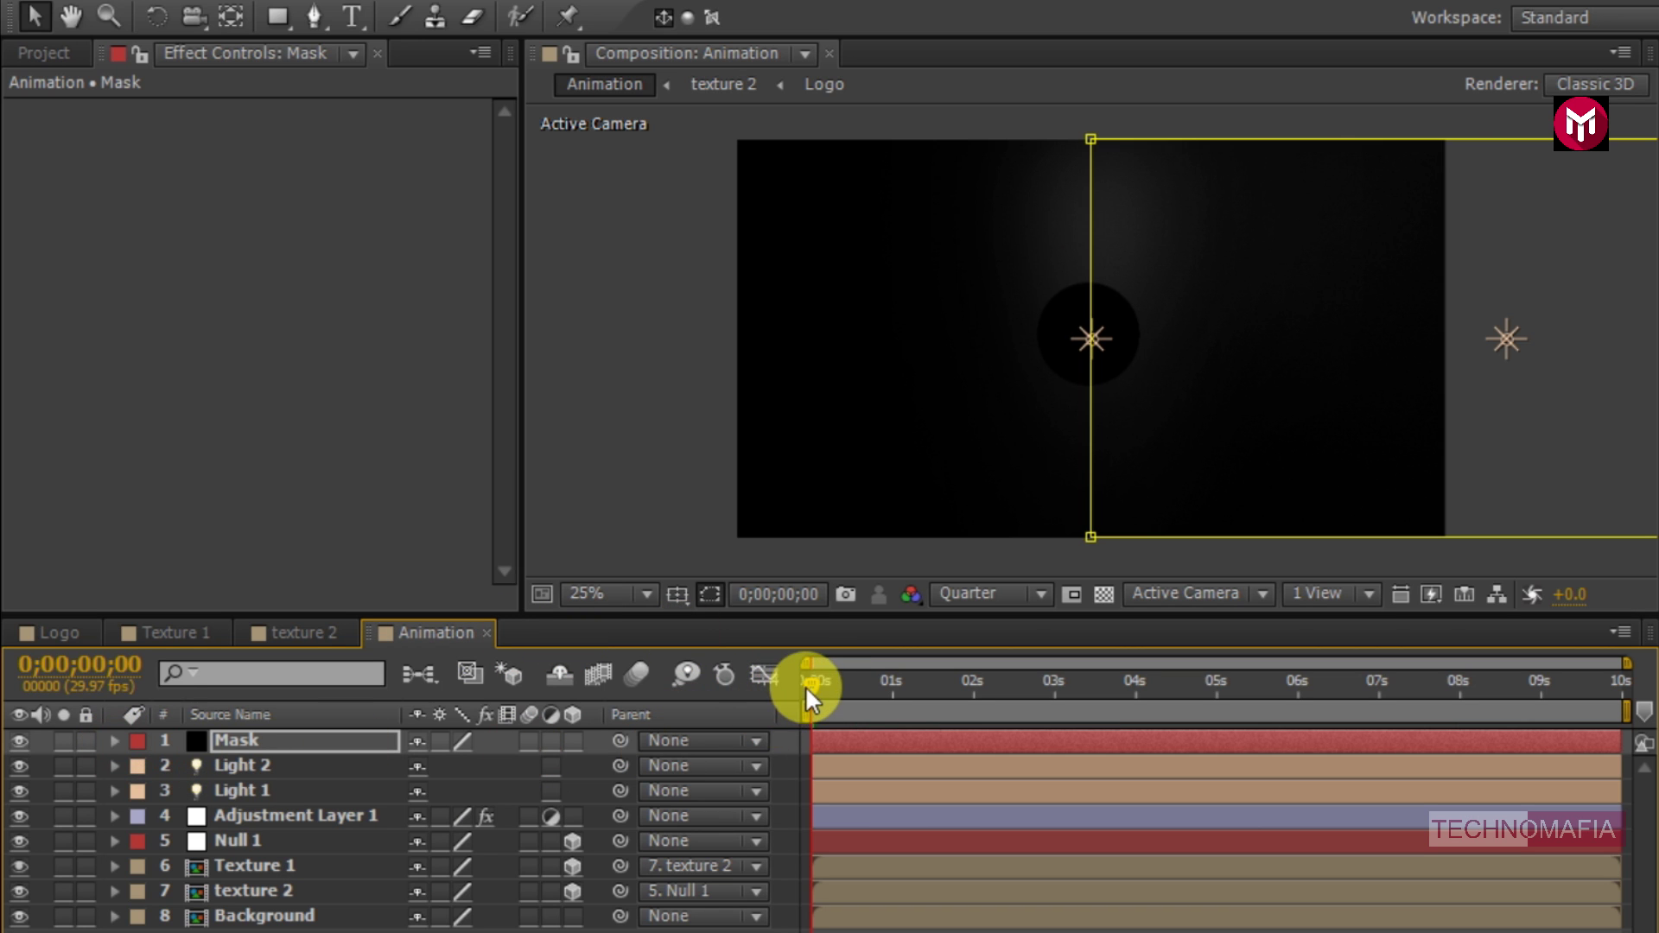
key(KP_0)
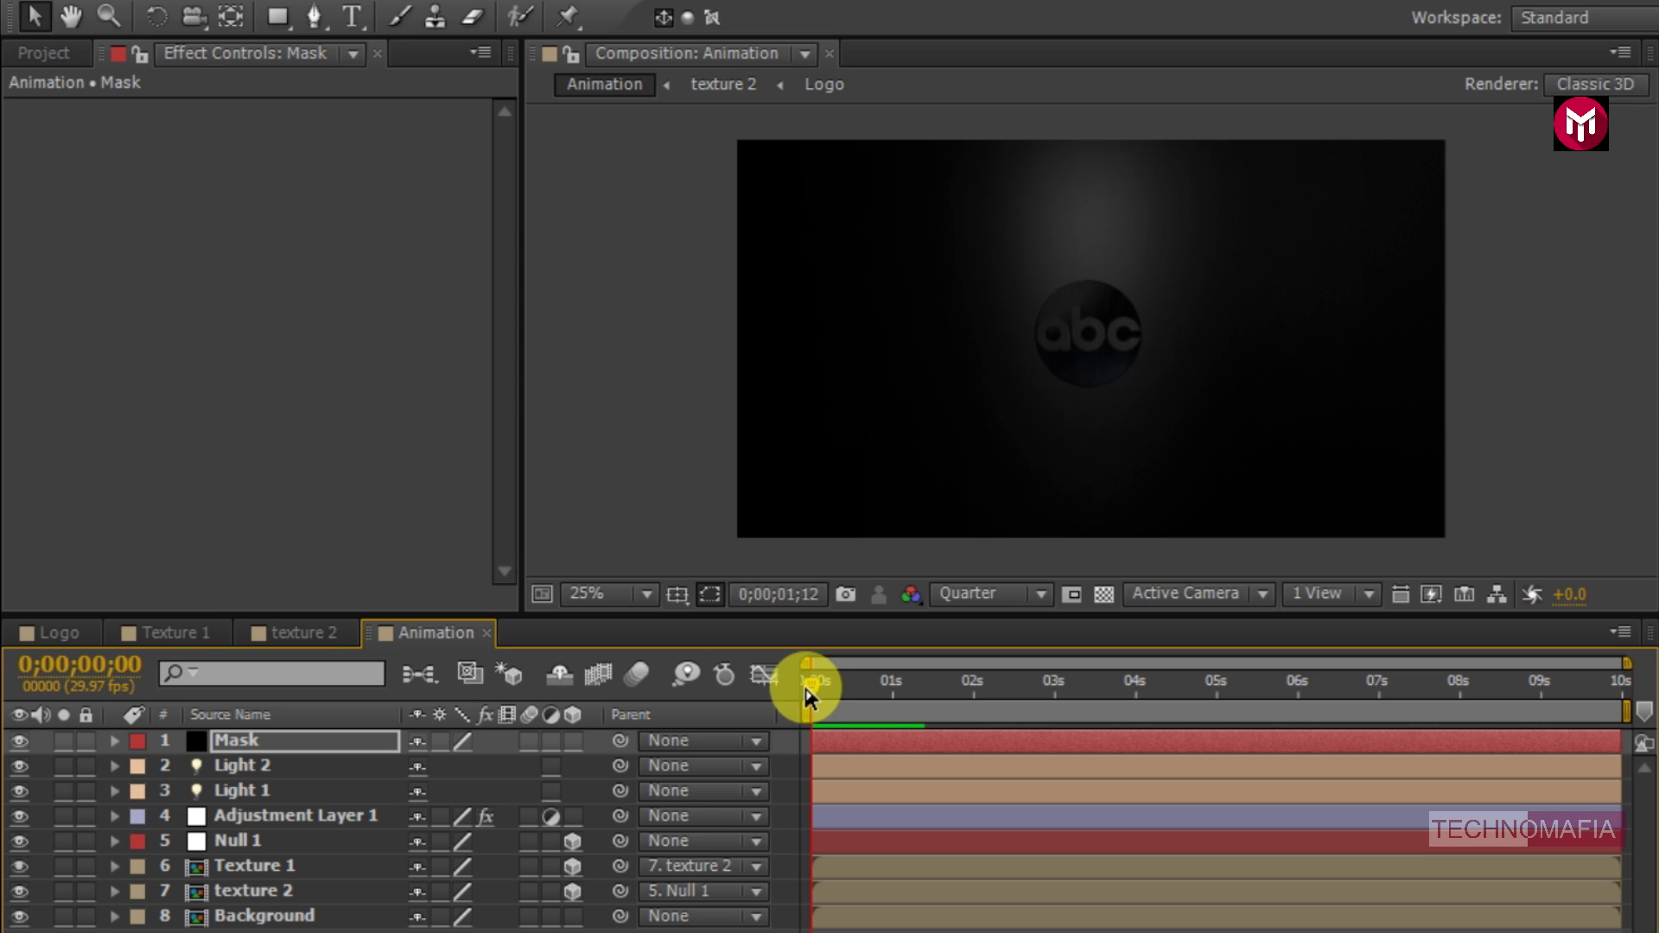